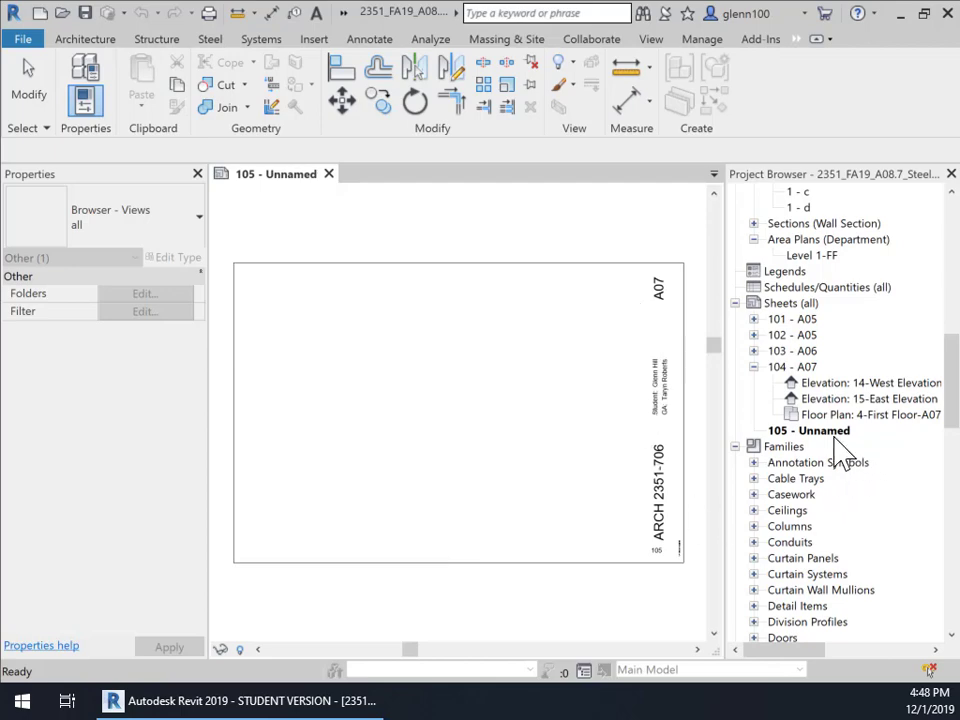
Step: Rename sheet 105 from the project's sheet list as A08, keeping its sheet number
{"action": "left_click", "coordinate": [812, 431]}
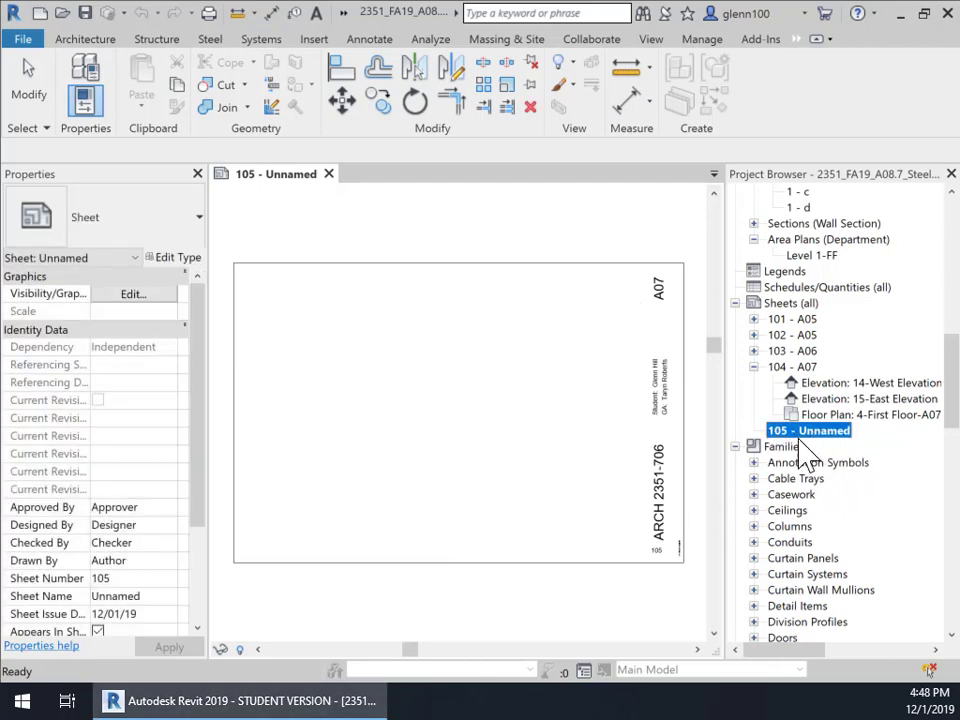
{"action": "right_click", "coordinate": [810, 433]}
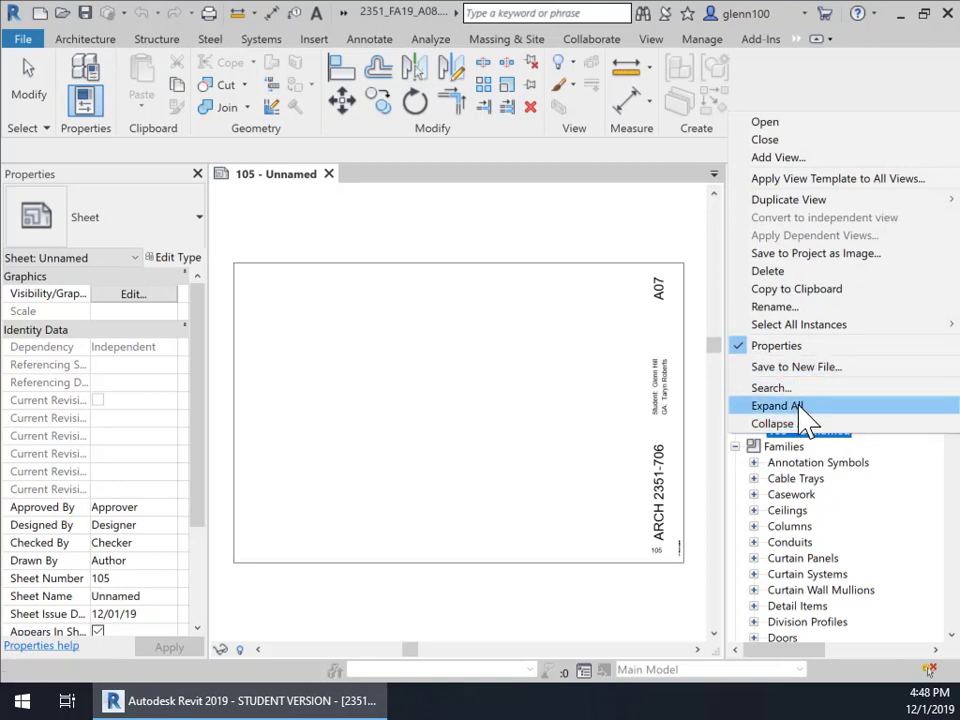
{"action": "left_click", "coordinate": [782, 307]}
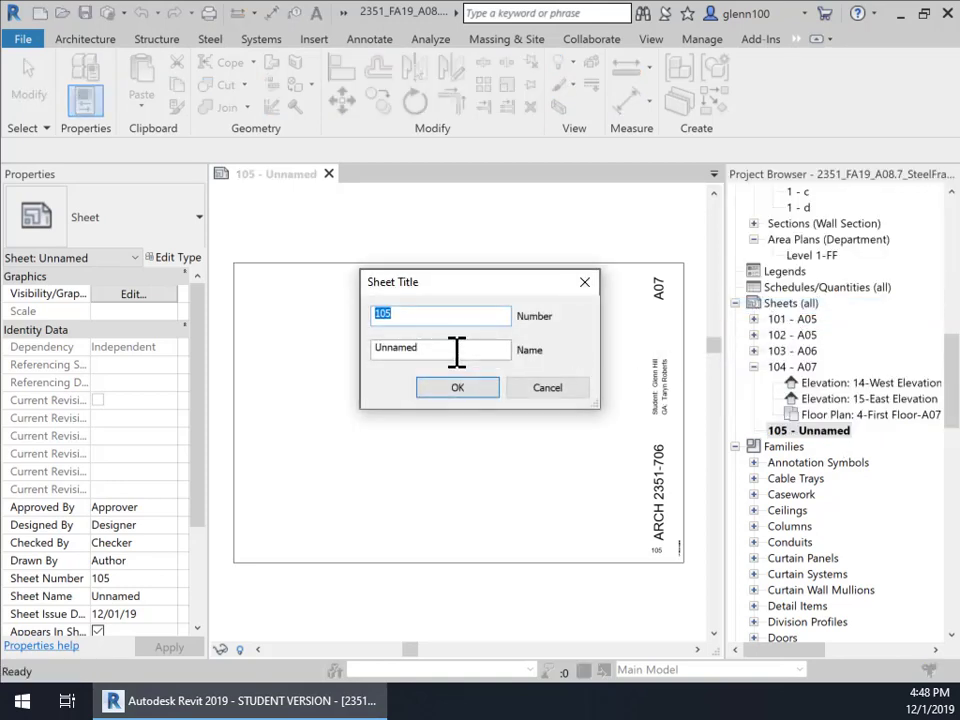
{"action": "left_click_drag", "start_coordinate": [443, 348], "coordinate": [347, 345]}
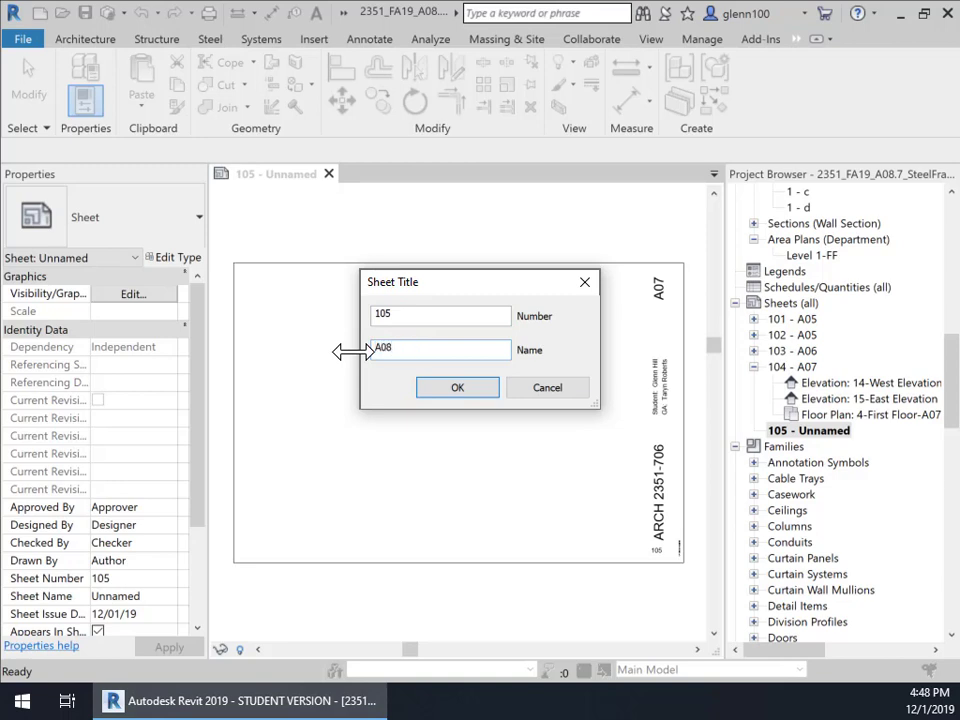
{"action": "key", "text": "Return"}
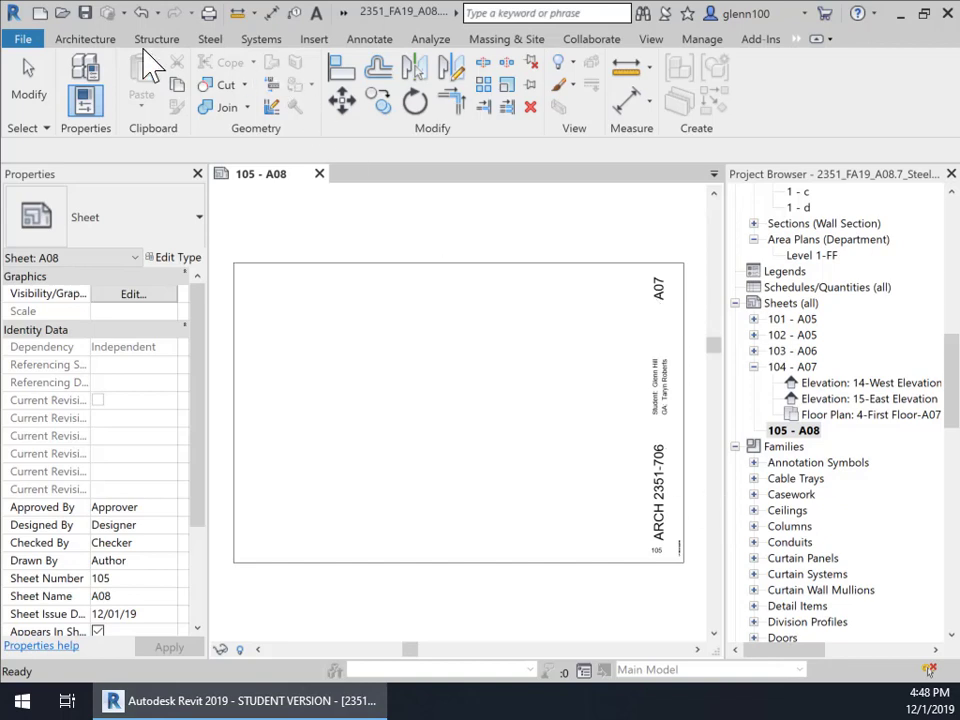
Step: Set the Project Name in the Project Information to A08
{"action": "left_click", "coordinate": [706, 44]}
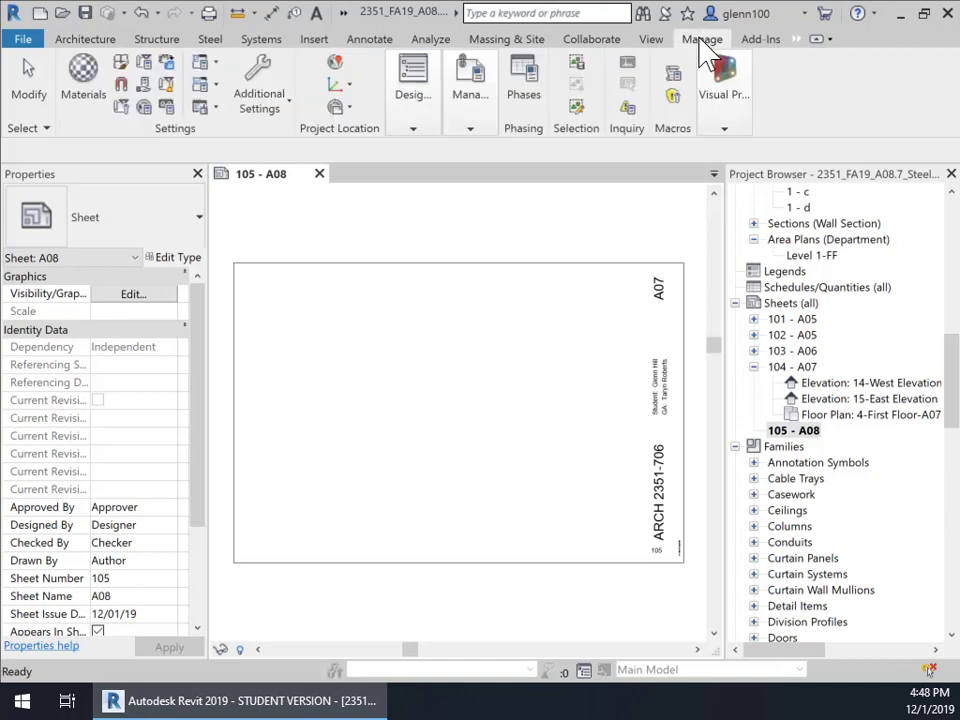
{"action": "left_click", "coordinate": [121, 109]}
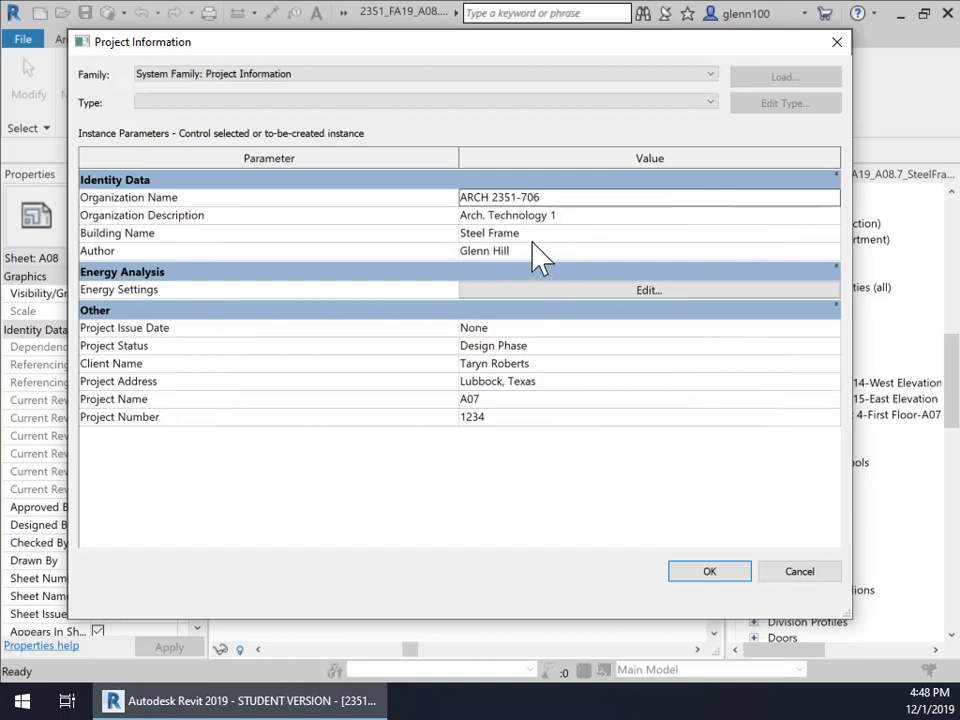
{"action": "left_click", "coordinate": [490, 400]}
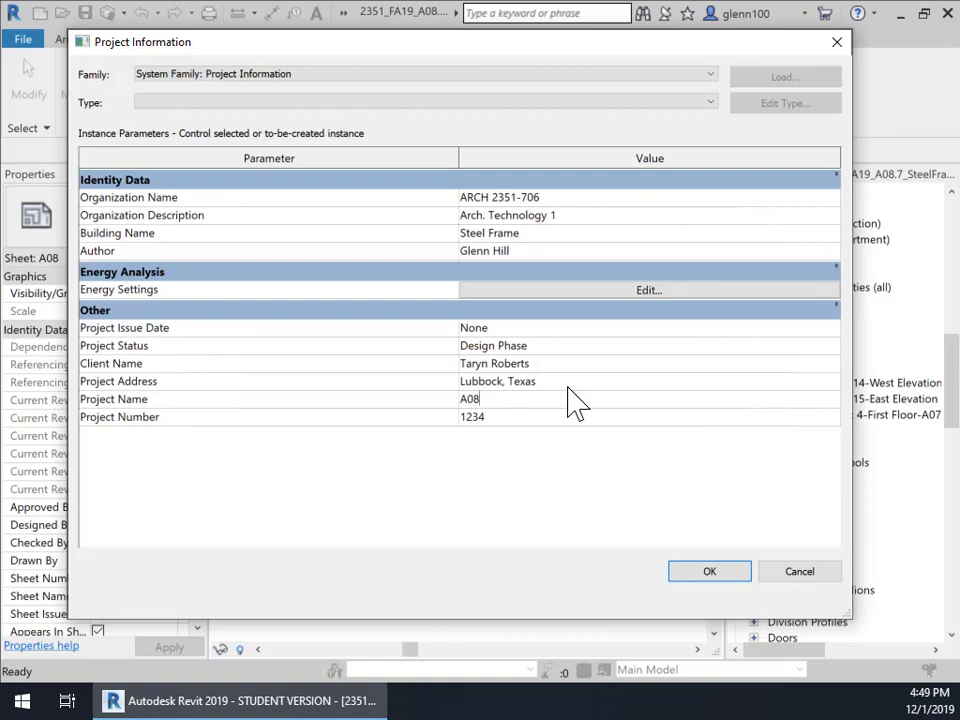
{"action": "left_click", "coordinate": [712, 572]}
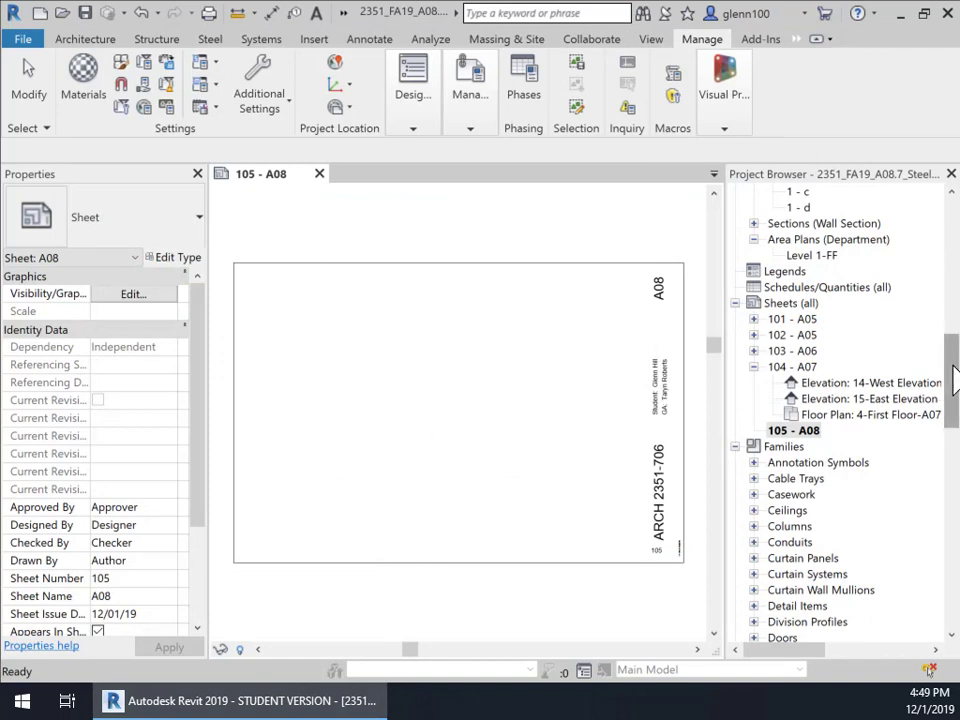
Step: Open the 4-First Floor-A07 floor plan and duplicate it with detailing
{"action": "left_click_drag", "start_coordinate": [955, 392], "coordinate": [955, 240]}
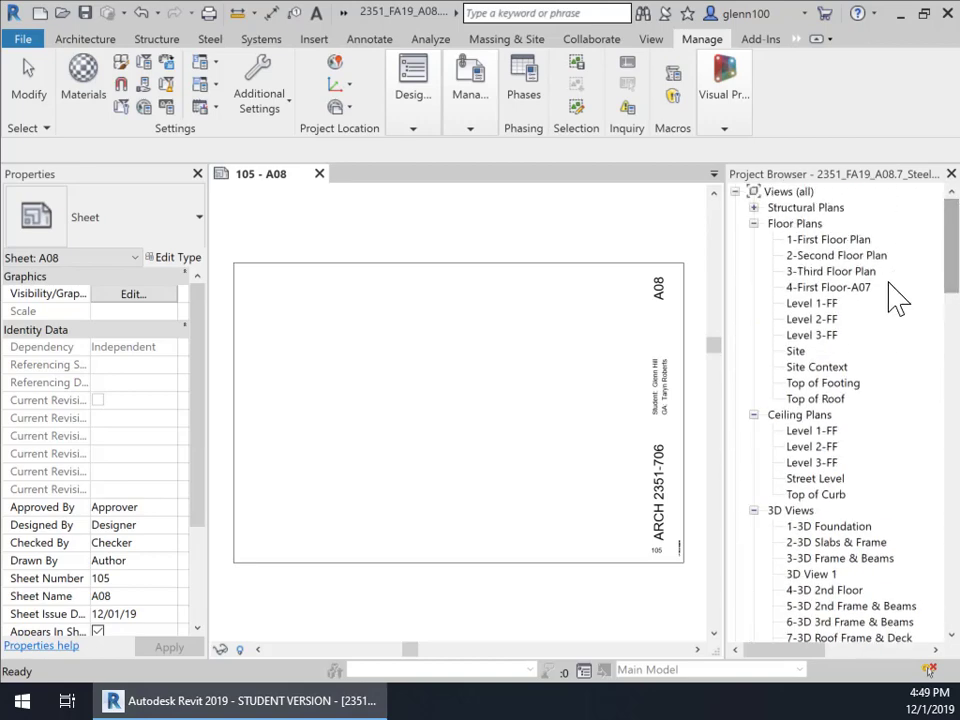
{"action": "left_click", "coordinate": [817, 290]}
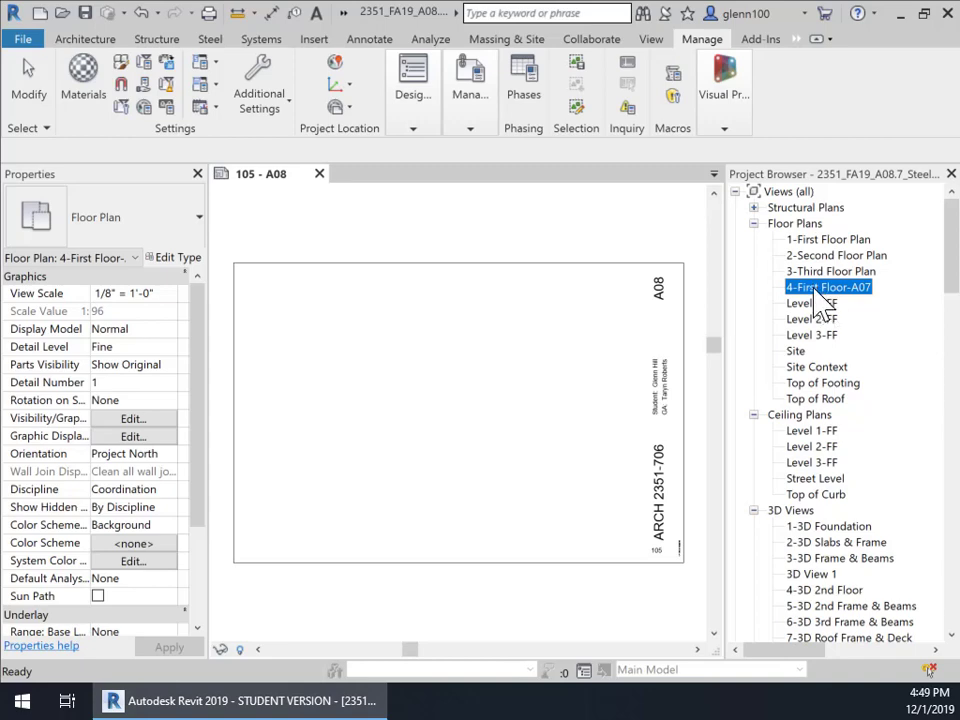
{"action": "double_click", "coordinate": [820, 290]}
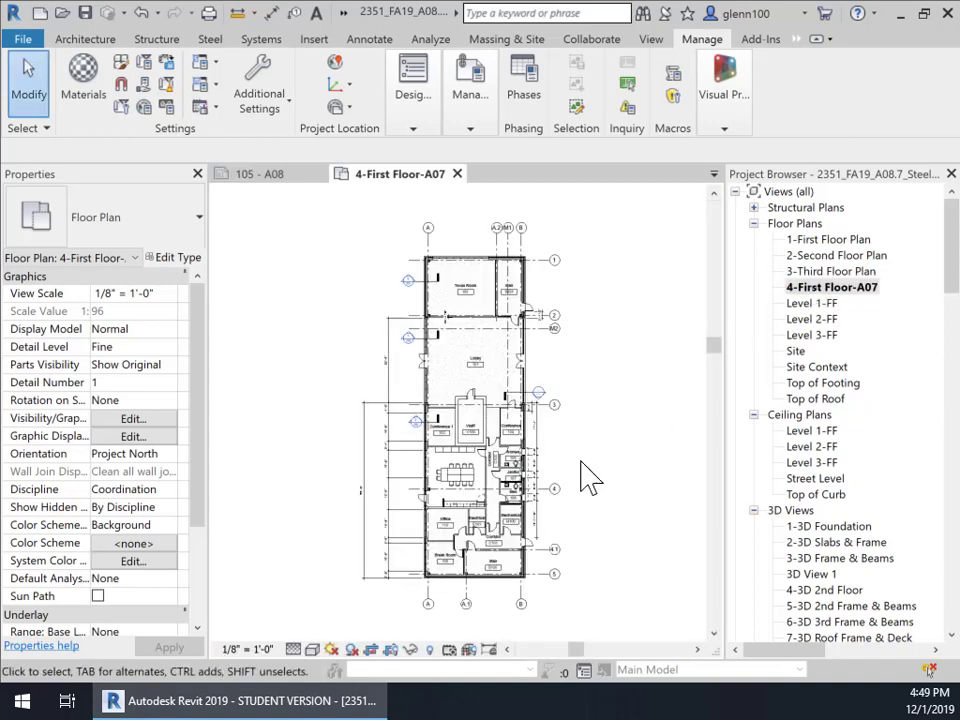
{"action": "scroll", "coordinate": [460, 488], "scroll_direction": "up", "scroll_amount": 6}
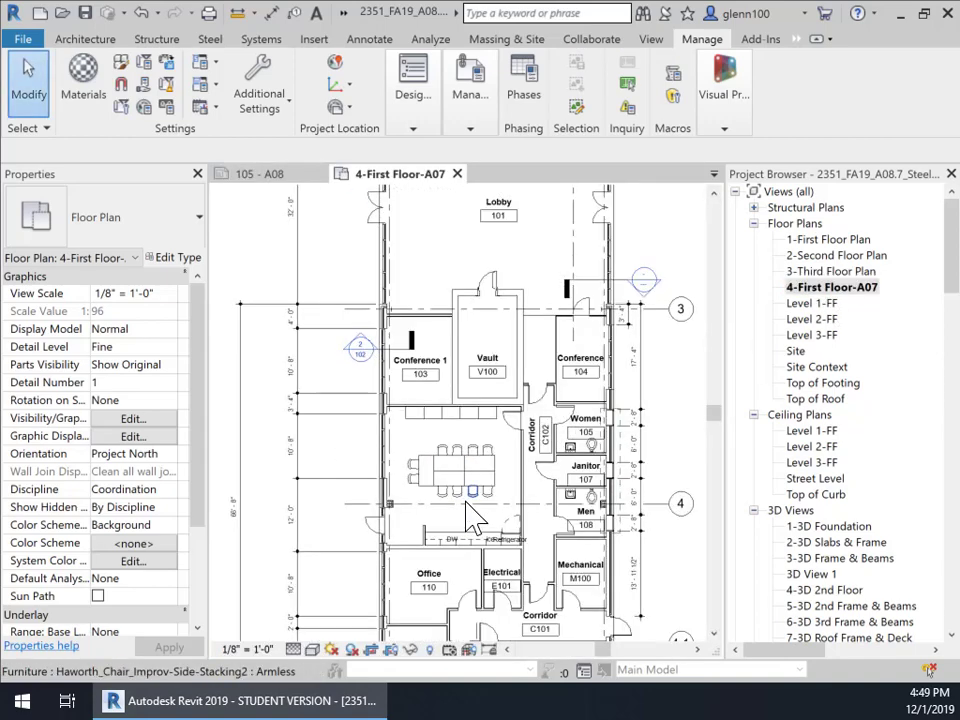
{"action": "middle_click_drag", "start_coordinate": [508, 512], "coordinate": [510, 420]}
{"action": "scroll", "coordinate": [484, 403], "scroll_direction": "down", "scroll_amount": 4}
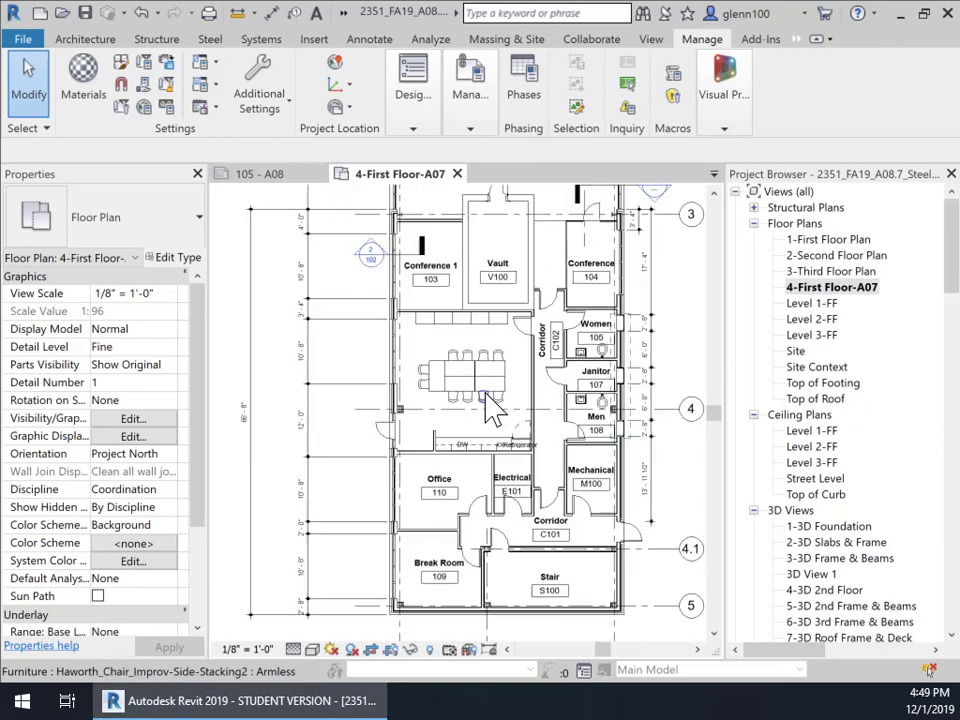
{"action": "right_click", "coordinate": [817, 292]}
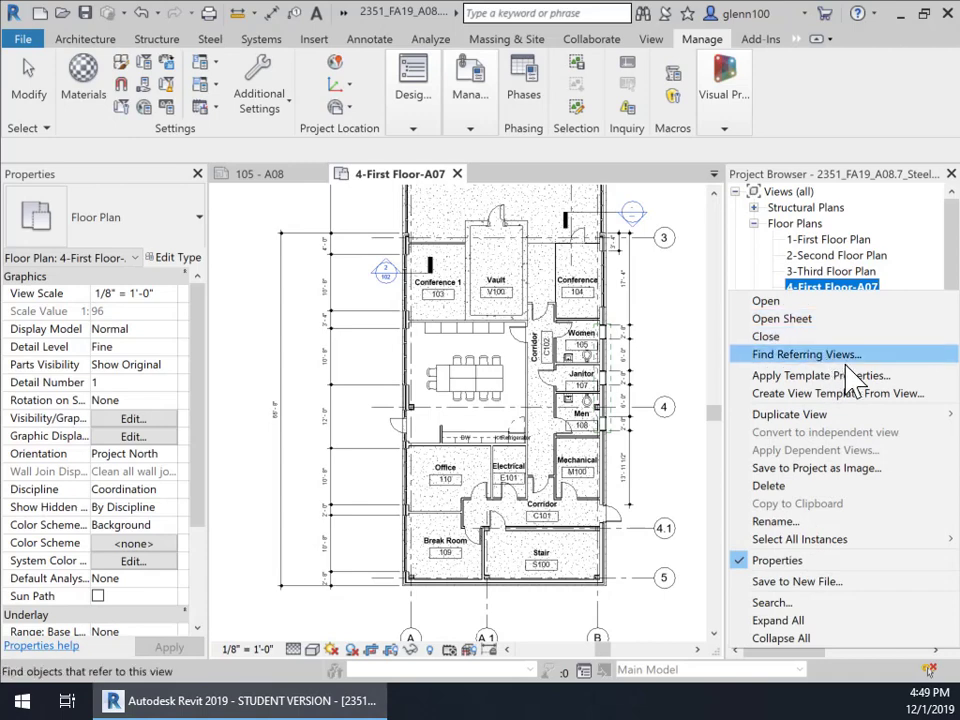
{"action": "mouse_move", "coordinate": [790, 414]}
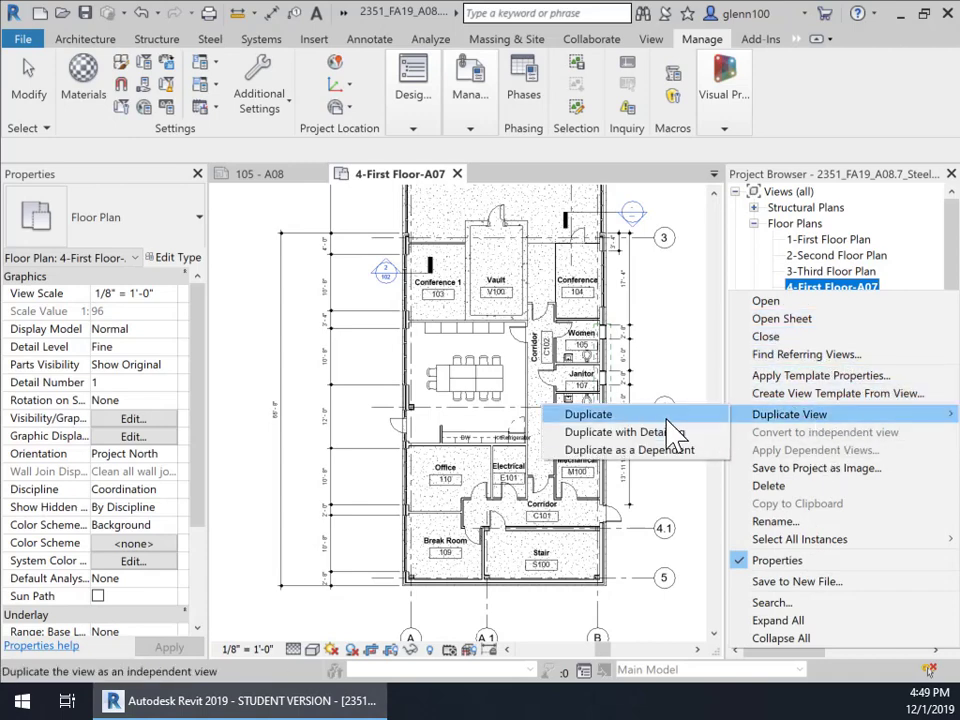
{"action": "left_click", "coordinate": [647, 438]}
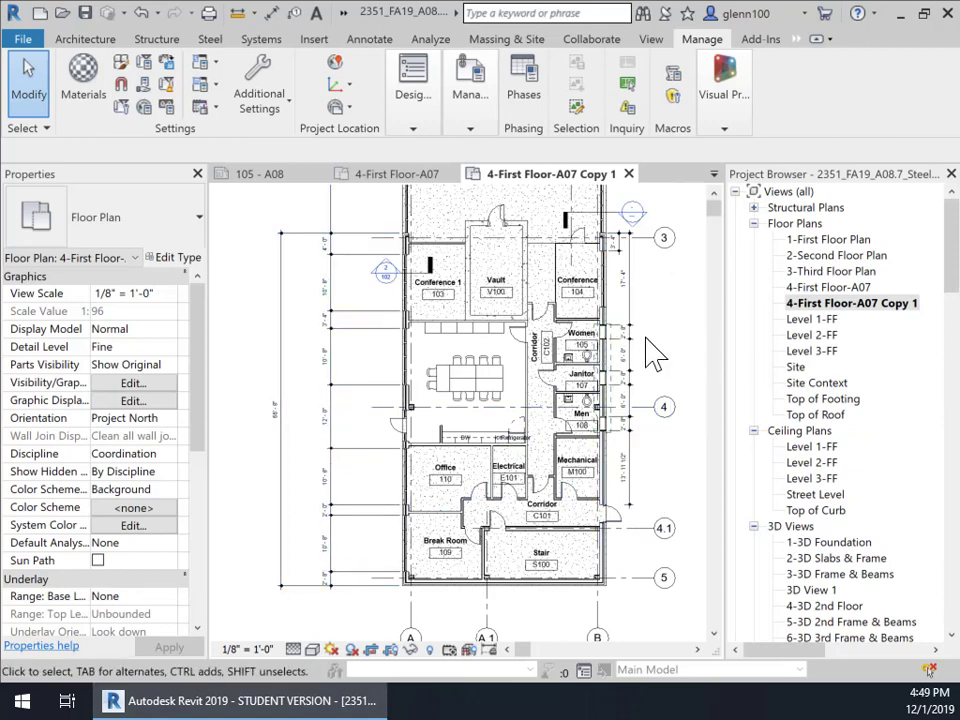
Step: Rename the duplicated first floor plan view as 5-Communitty Rm Plan-A08
{"action": "right_click", "coordinate": [812, 304]}
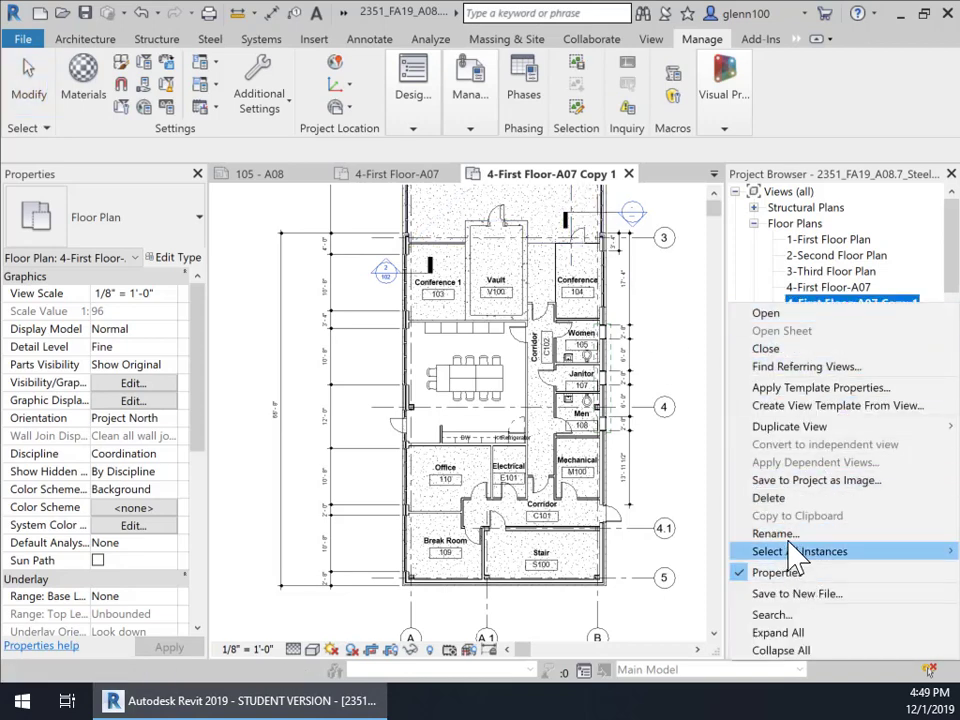
{"action": "left_click", "coordinate": [775, 533]}
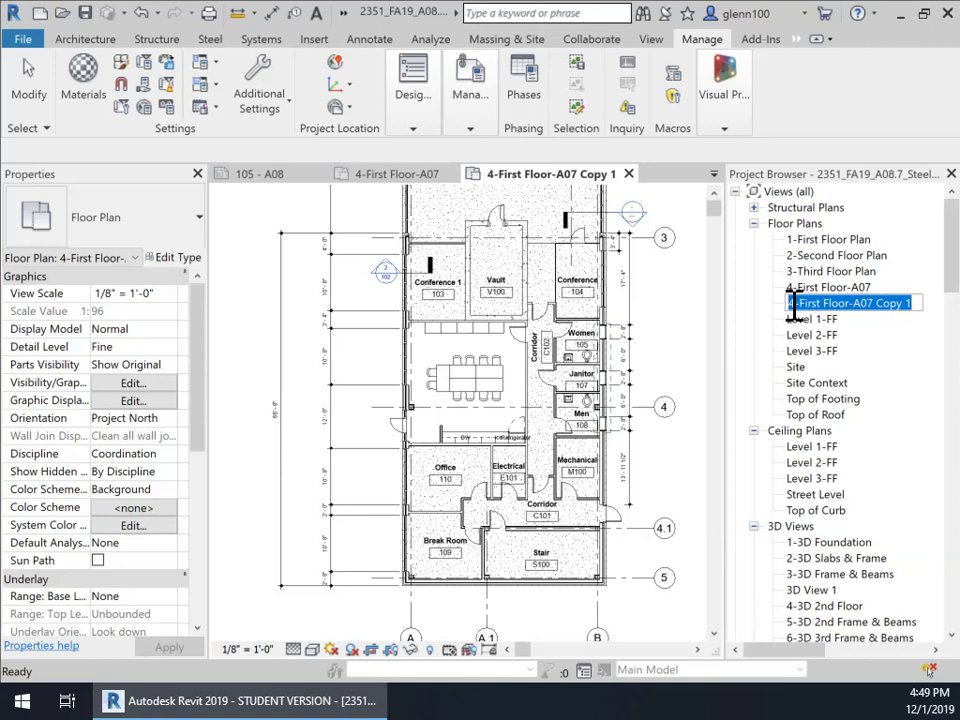
{"action": "left_click", "coordinate": [793, 305]}
{"action": "key", "text": "Delete"}
{"action": "type", "text": "5"}
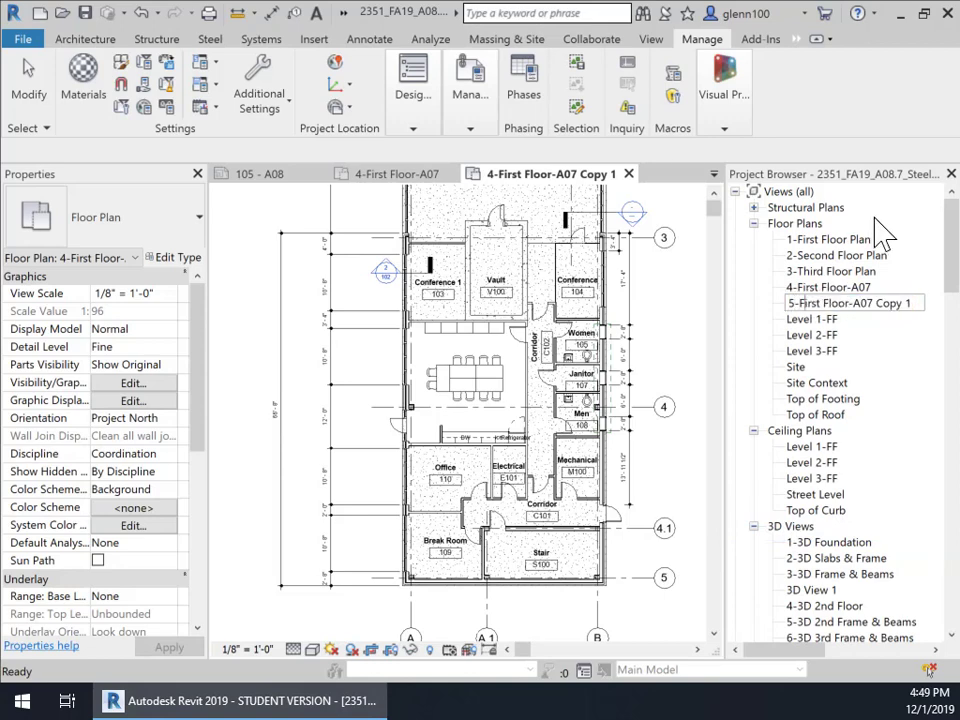
{"action": "key", "text": "Delete"}
{"action": "key", "text": "Delete"}
{"action": "key", "text": "Delete"}
{"action": "key", "text": "Delete"}
{"action": "key", "text": "Delete"}
{"action": "key", "text": "Delete"}
{"action": "key", "text": "Delete"}
{"action": "key", "text": "Delete"}
{"action": "key", "text": "Delete"}
{"action": "key", "text": "Delete"}
{"action": "key", "text": "Delete"}
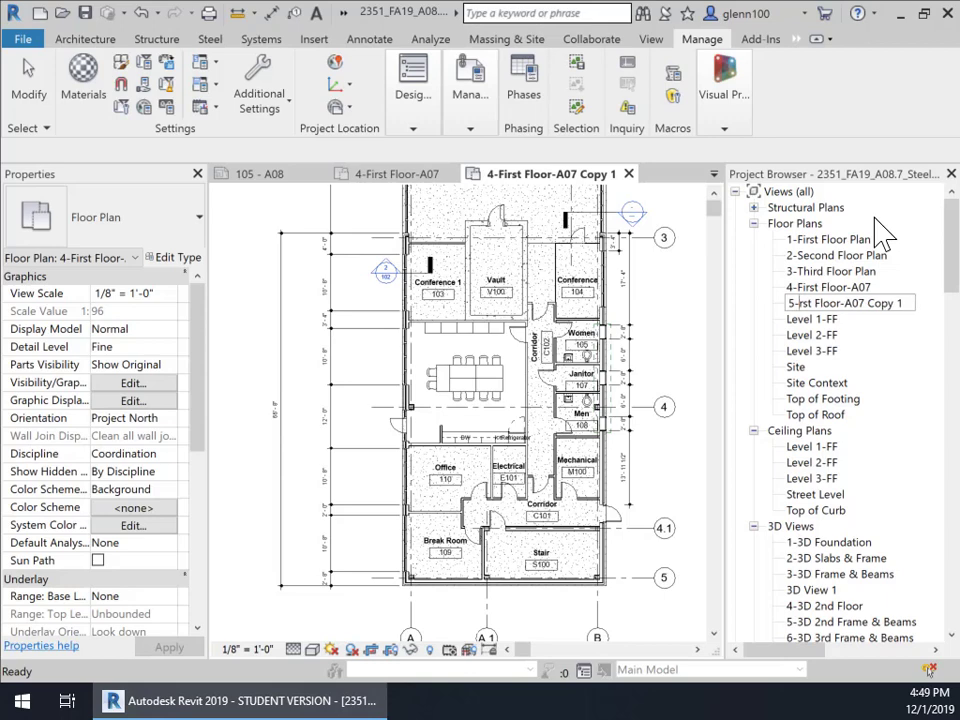
{"action": "key", "text": "Delete"}
{"action": "key", "text": "Delete"}
{"action": "key", "text": "Delete"}
{"action": "key", "text": "Delete"}
{"action": "key", "text": "Delete"}
{"action": "key", "text": "Delete"}
{"action": "key", "text": "Delete"}
{"action": "key", "text": "Delete"}
{"action": "key", "text": "Delete"}
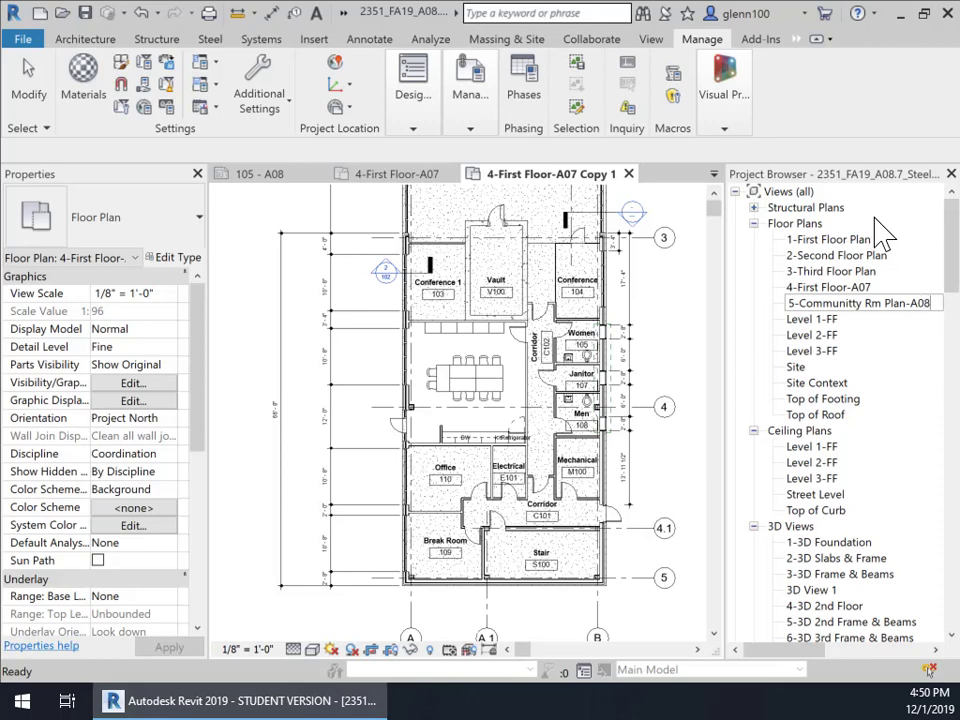
{"action": "key", "text": "Return"}
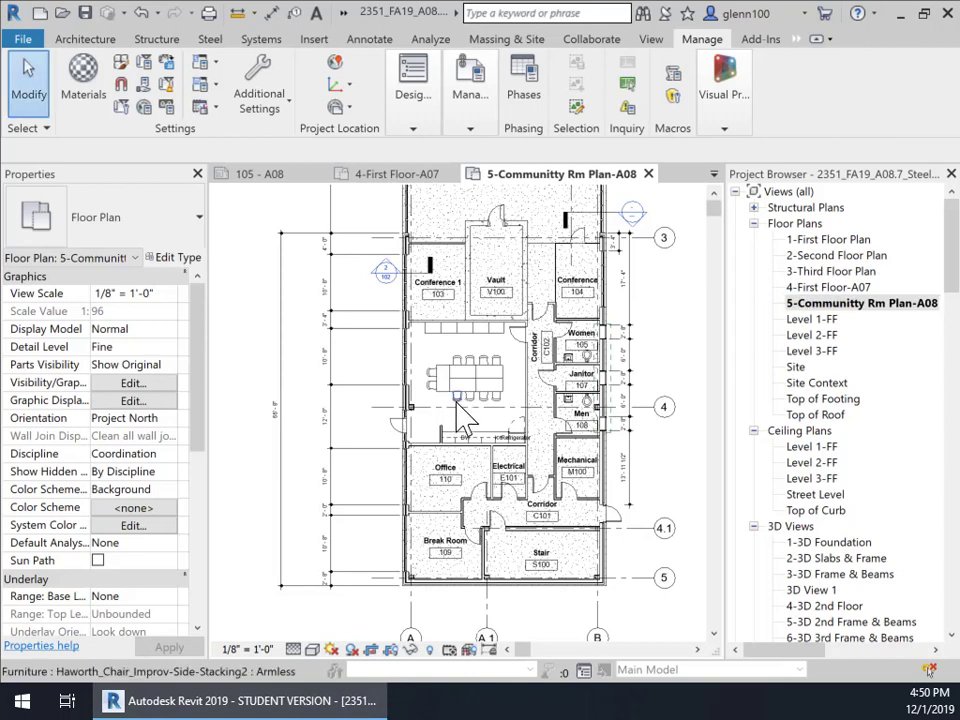
Step: Show the crop region of the 5-Communitty Rm Plan-A08 view
{"action": "scroll", "coordinate": [540, 425], "scroll_direction": "down", "scroll_amount": 4}
{"action": "scroll", "coordinate": [585, 444], "scroll_direction": "down", "scroll_amount": 3}
{"action": "middle_click_drag", "start_coordinate": [600, 447], "coordinate": [479, 401]}
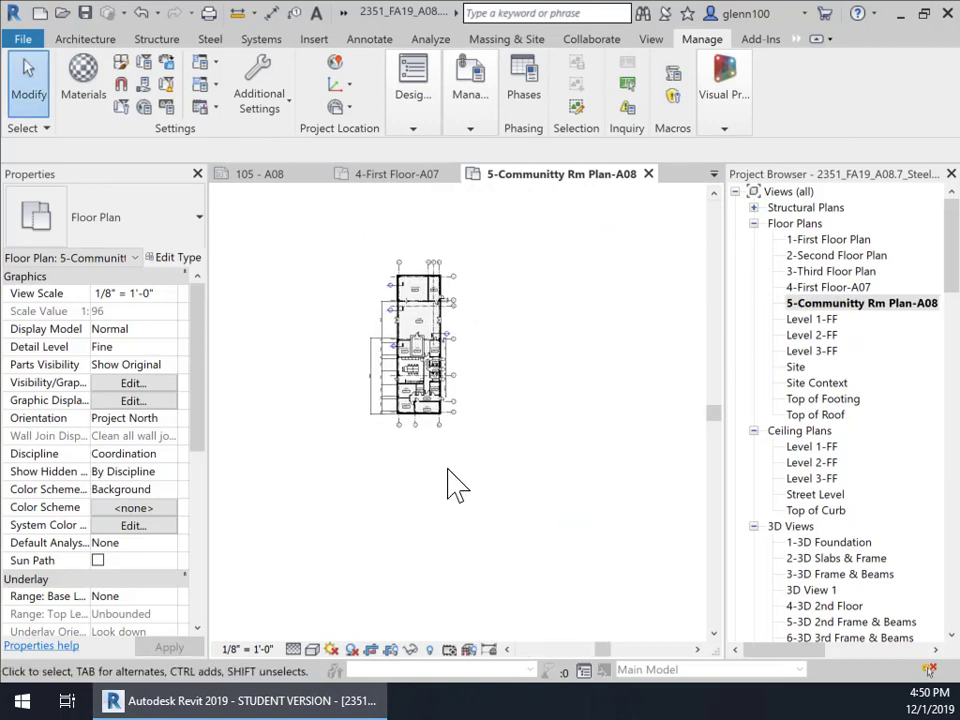
{"action": "left_click", "coordinate": [393, 652]}
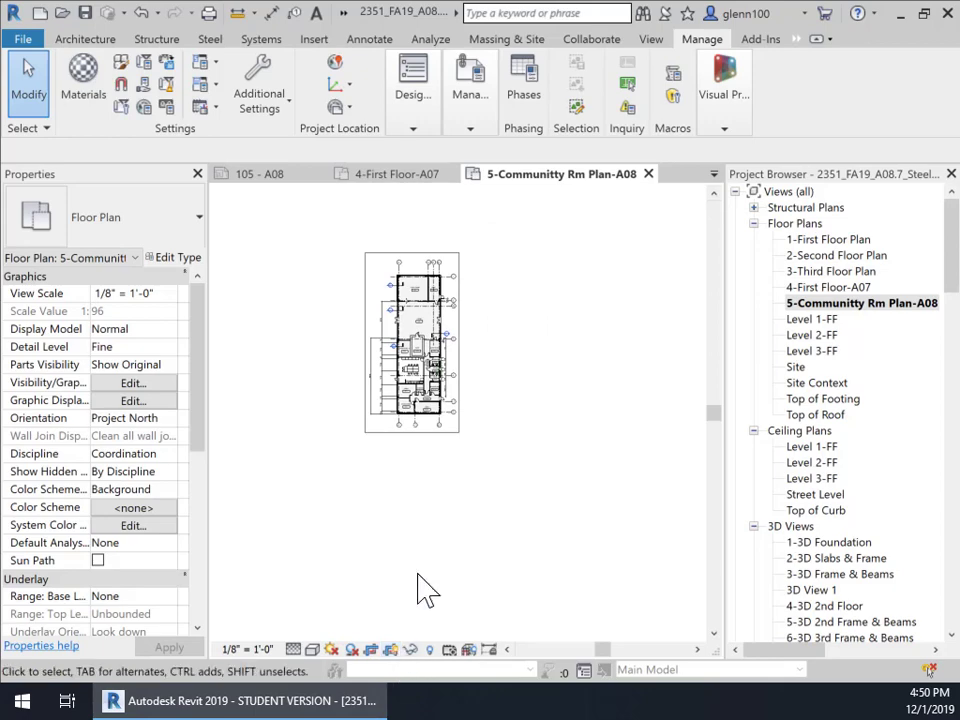
Step: Pull the crop region's bottom edge up to the Office and its top edge down to the Conference and Vault rooms
{"action": "left_click", "coordinate": [455, 450]}
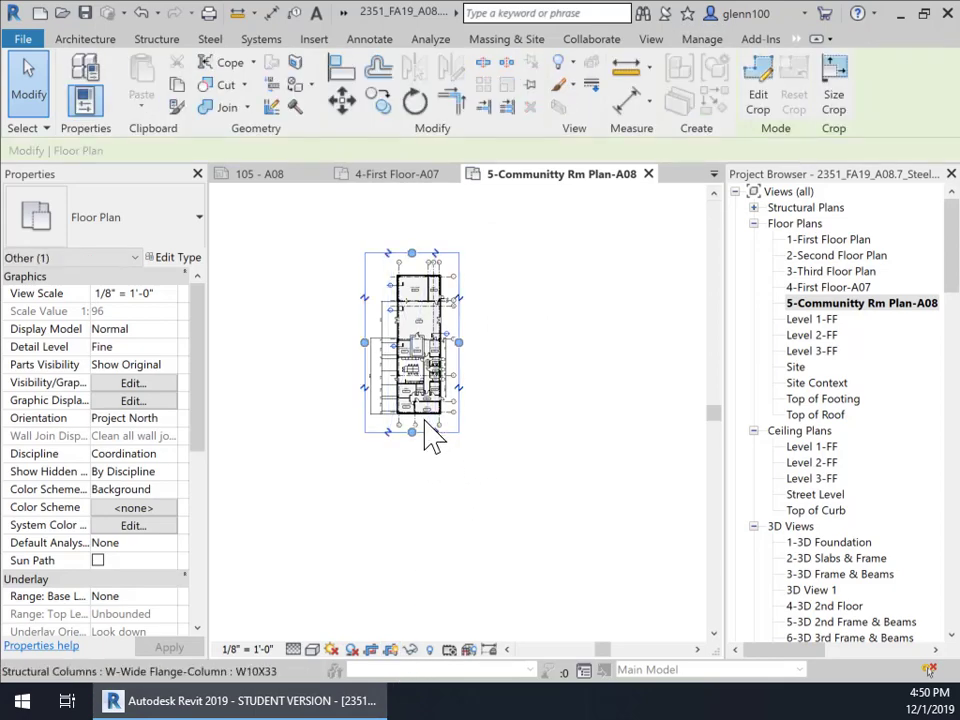
{"action": "scroll", "coordinate": [444, 471], "scroll_direction": "up", "scroll_amount": 3}
{"action": "middle_click_drag", "start_coordinate": [444, 471], "coordinate": [539, 599]}
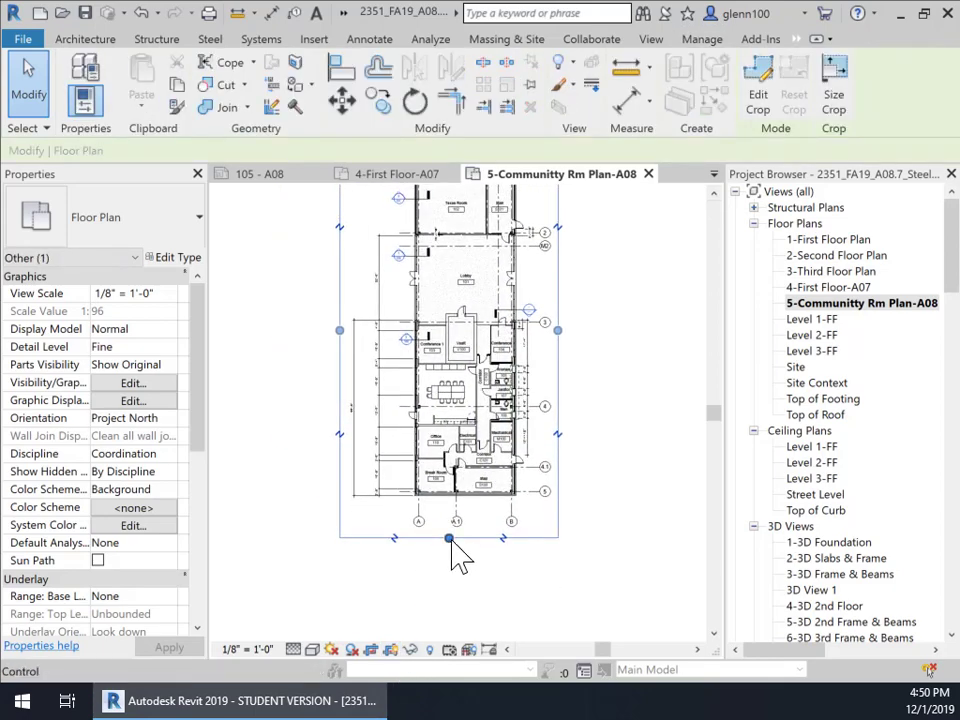
{"action": "left_click_drag", "start_coordinate": [448, 537], "coordinate": [450, 434]}
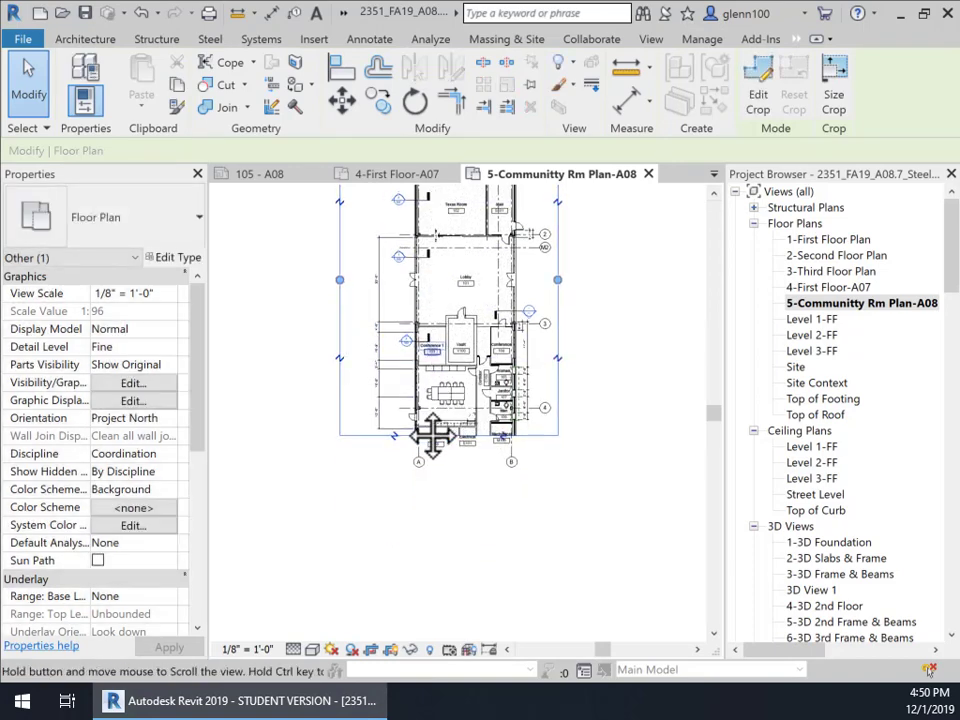
{"action": "middle_click_drag", "start_coordinate": [428, 443], "coordinate": [362, 597]}
{"action": "left_click_drag", "start_coordinate": [383, 274], "coordinate": [400, 490]}
{"action": "middle_click_drag", "start_coordinate": [536, 557], "coordinate": [606, 407]}
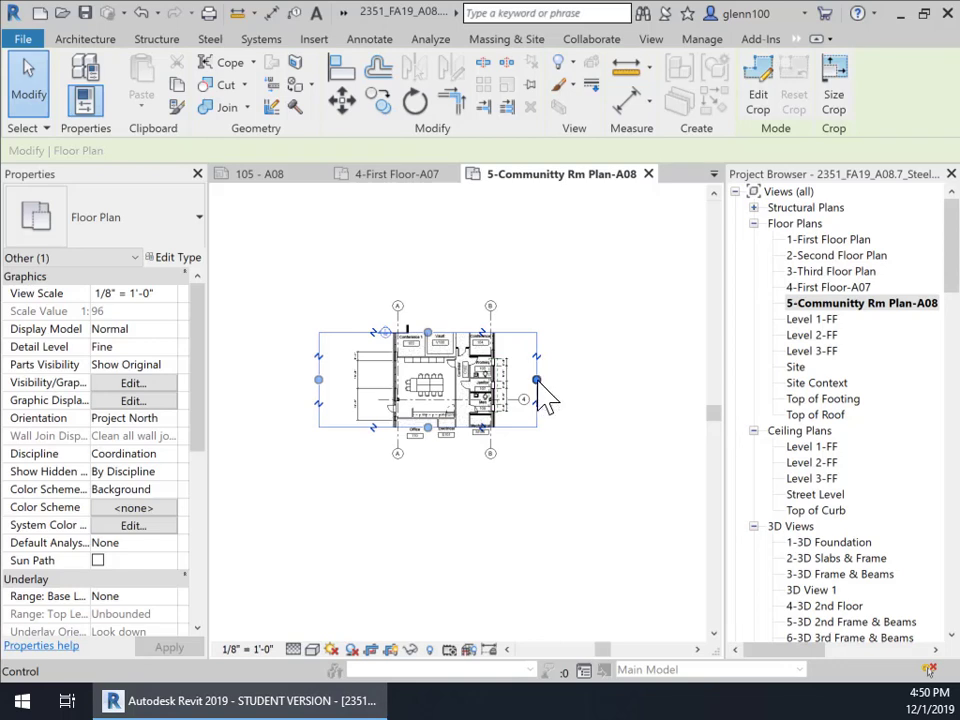
Step: Narrow the crop region's sides to just outside the exterior walls and lower its bottom edge to include more of the Office
{"action": "left_click_drag", "start_coordinate": [537, 384], "coordinate": [504, 384]}
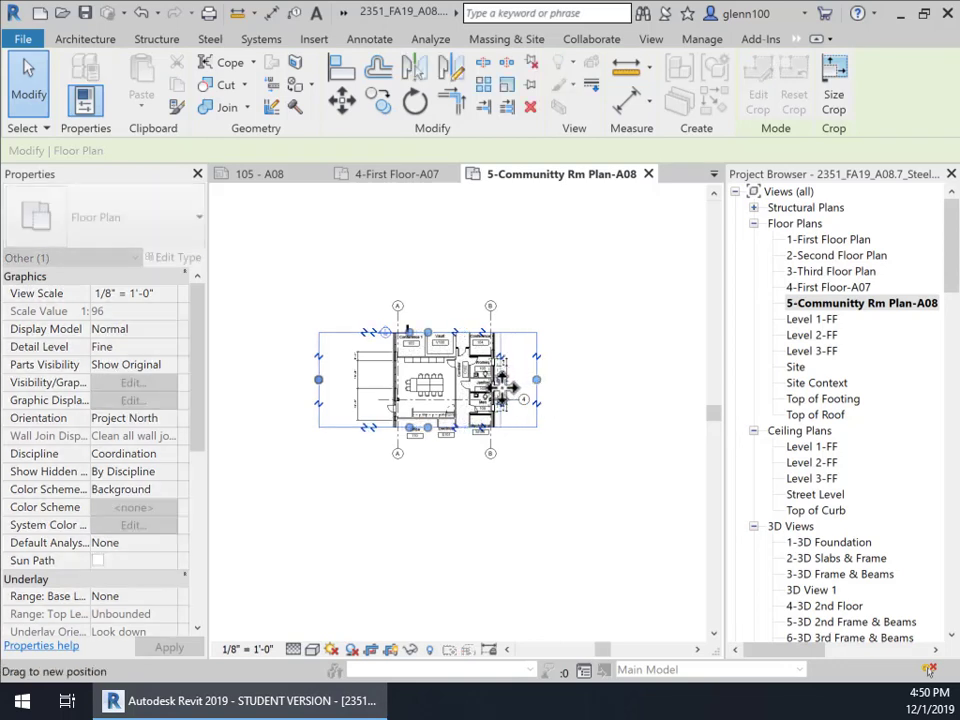
{"action": "left_click_drag", "start_coordinate": [319, 381], "coordinate": [355, 383]}
{"action": "left_click_drag", "start_coordinate": [446, 431], "coordinate": [613, 441]}
{"action": "left_click", "coordinate": [612, 441]}
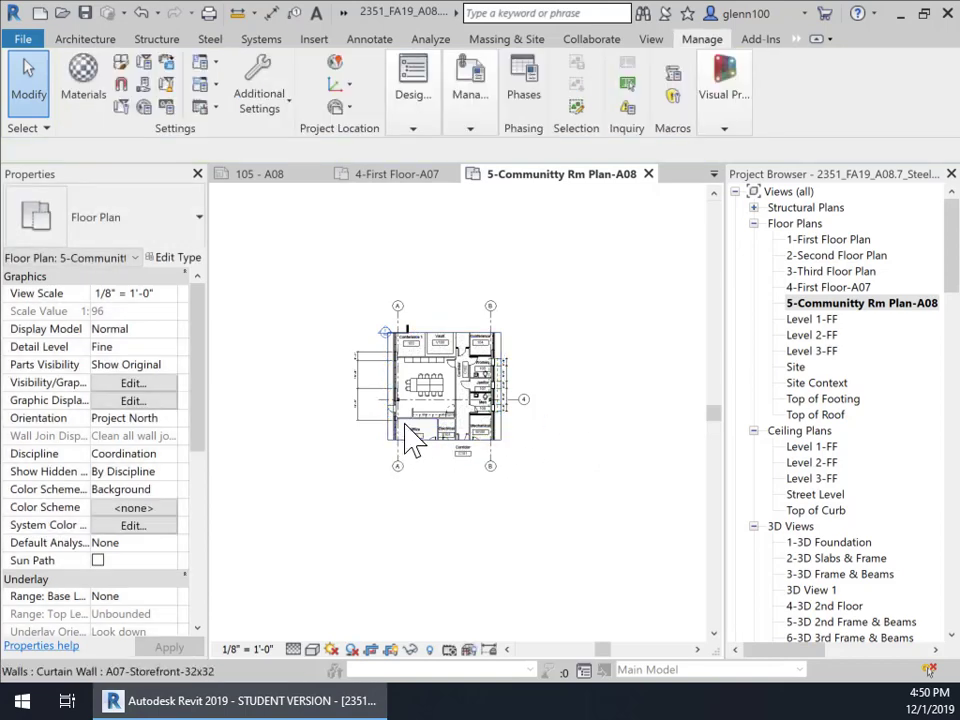
{"action": "scroll", "coordinate": [412, 415], "scroll_direction": "up", "scroll_amount": 3}
{"action": "scroll", "coordinate": [658, 330], "scroll_direction": "up", "scroll_amount": 2}
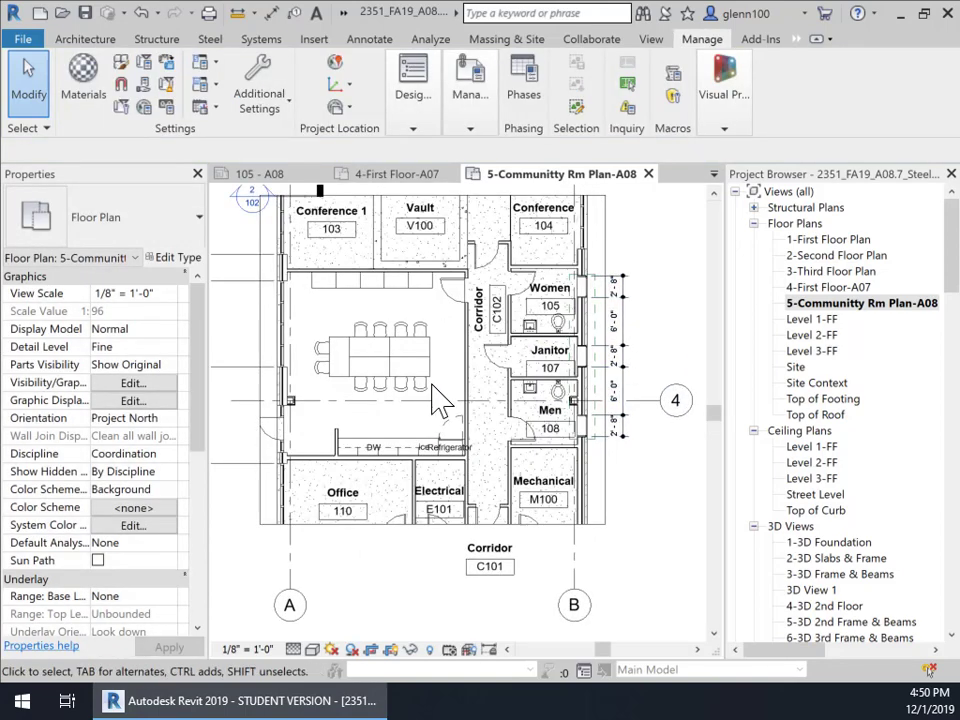
{"action": "middle_click_drag", "start_coordinate": [440, 443], "coordinate": [522, 409]}
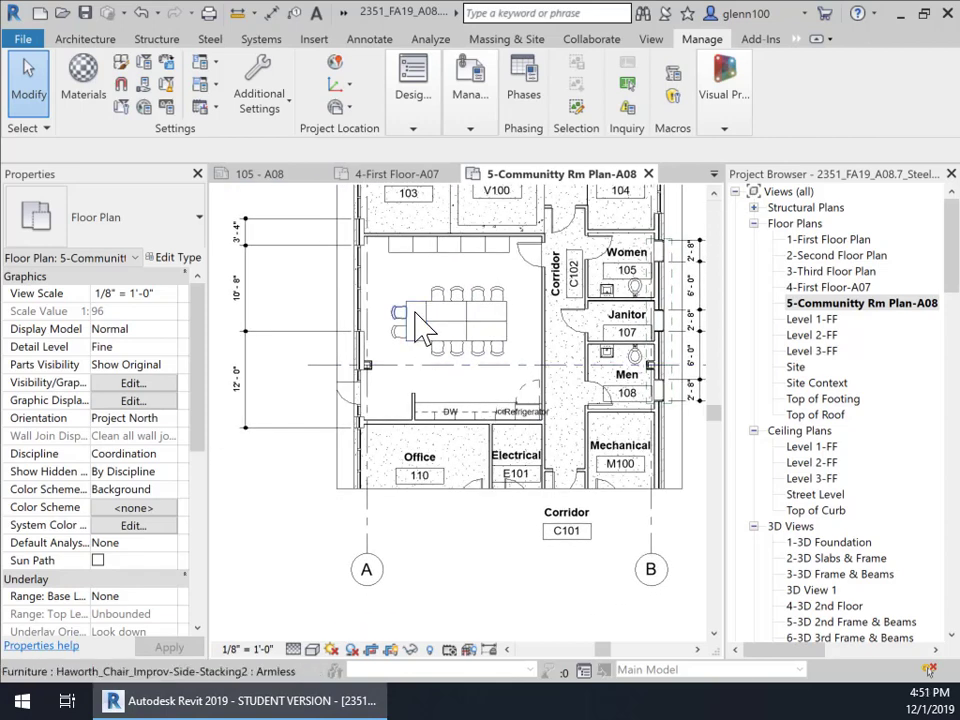
{"action": "scroll", "coordinate": [450, 318], "scroll_direction": "down", "scroll_amount": 3}
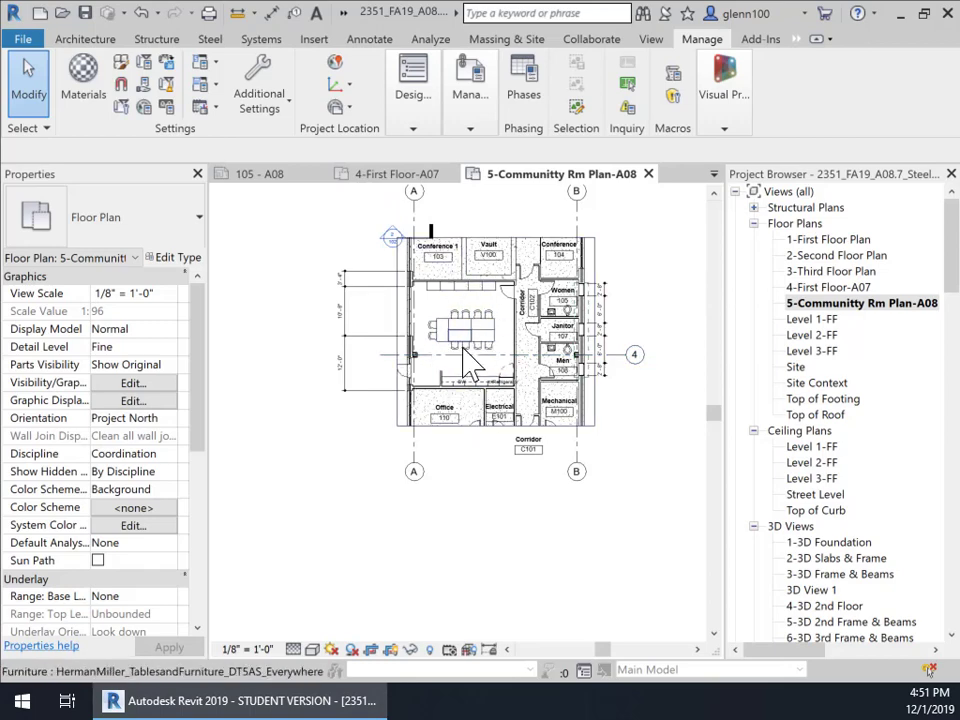
{"action": "scroll", "coordinate": [490, 352], "scroll_direction": "up", "scroll_amount": 4}
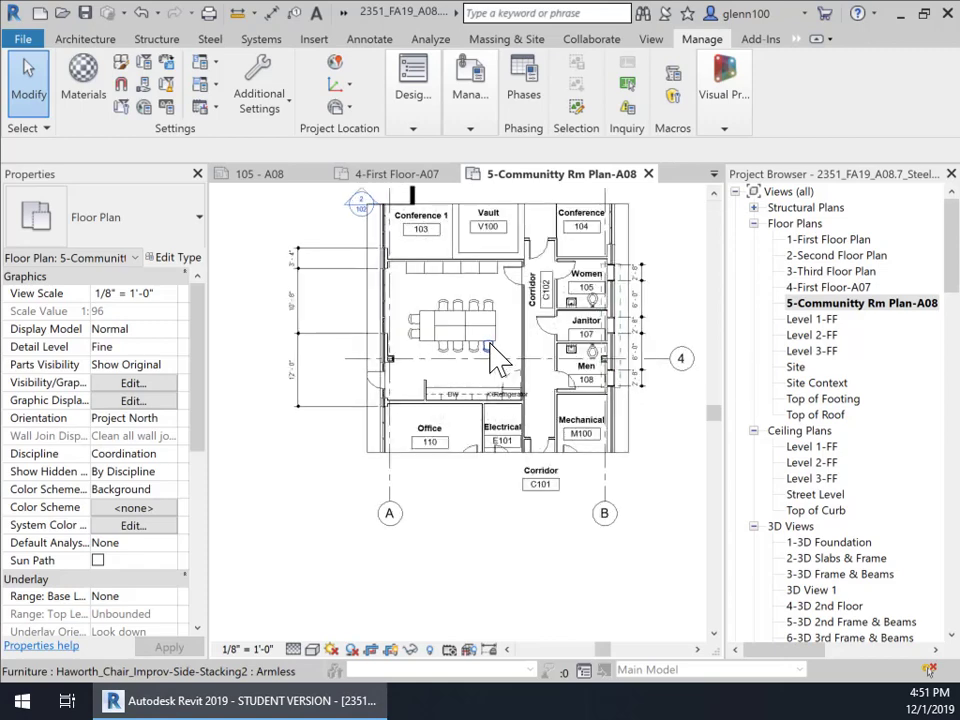
Step: Place a tagged room in the unnamed space containing the conference table, between the Office and Conference 1
{"action": "left_click", "coordinate": [85, 40]}
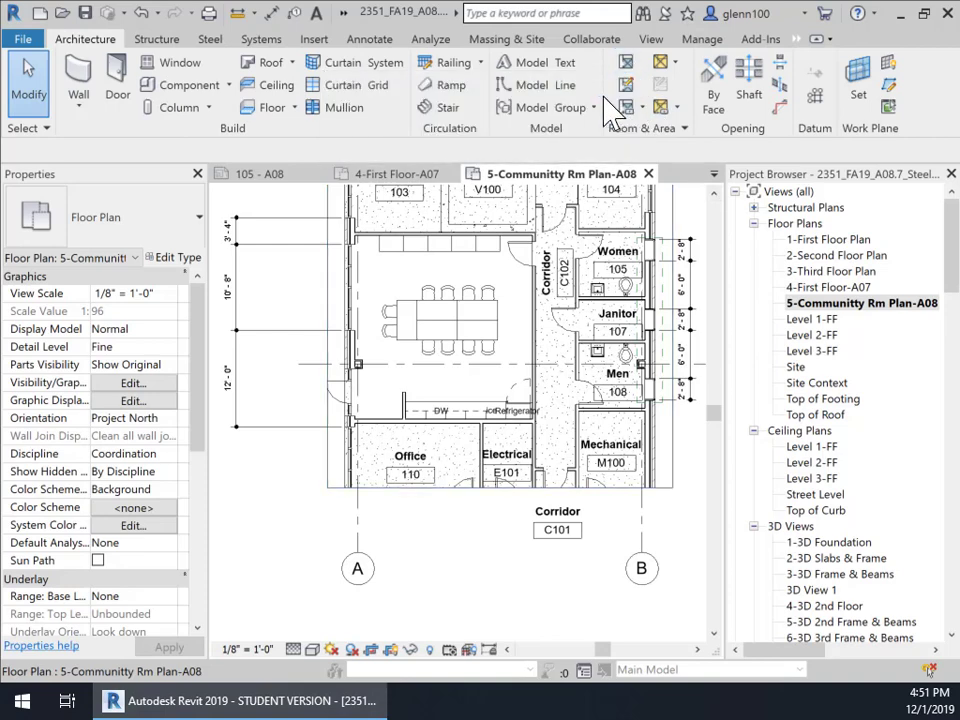
{"action": "key", "text": "r"}
{"action": "key", "text": "m"}
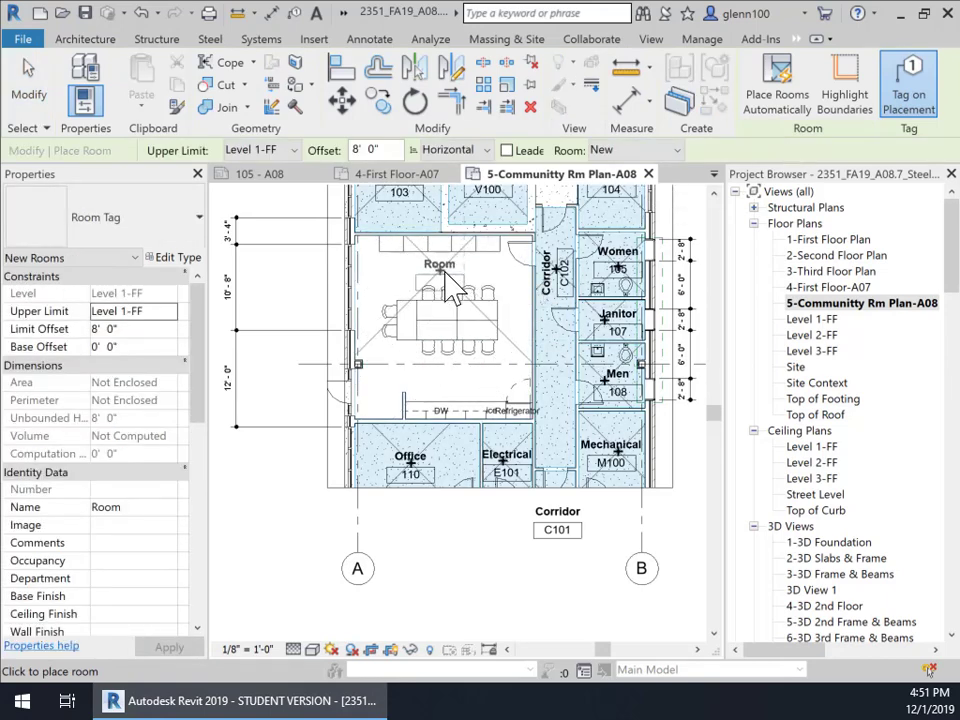
{"action": "left_click", "coordinate": [515, 270]}
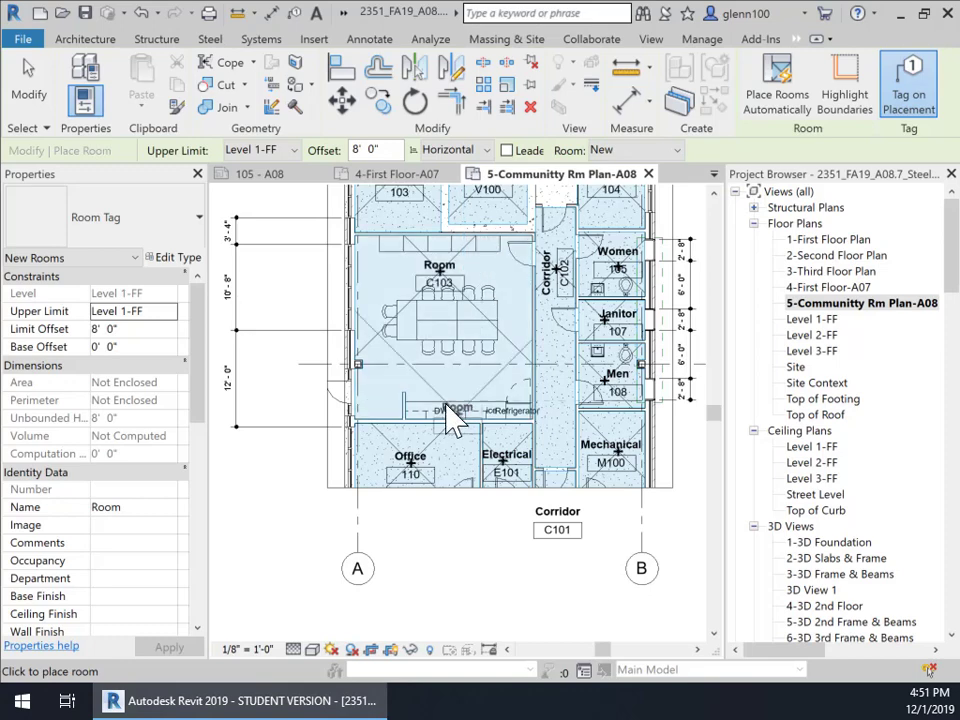
{"action": "key", "text": "Escape"}
{"action": "key", "text": "Escape"}
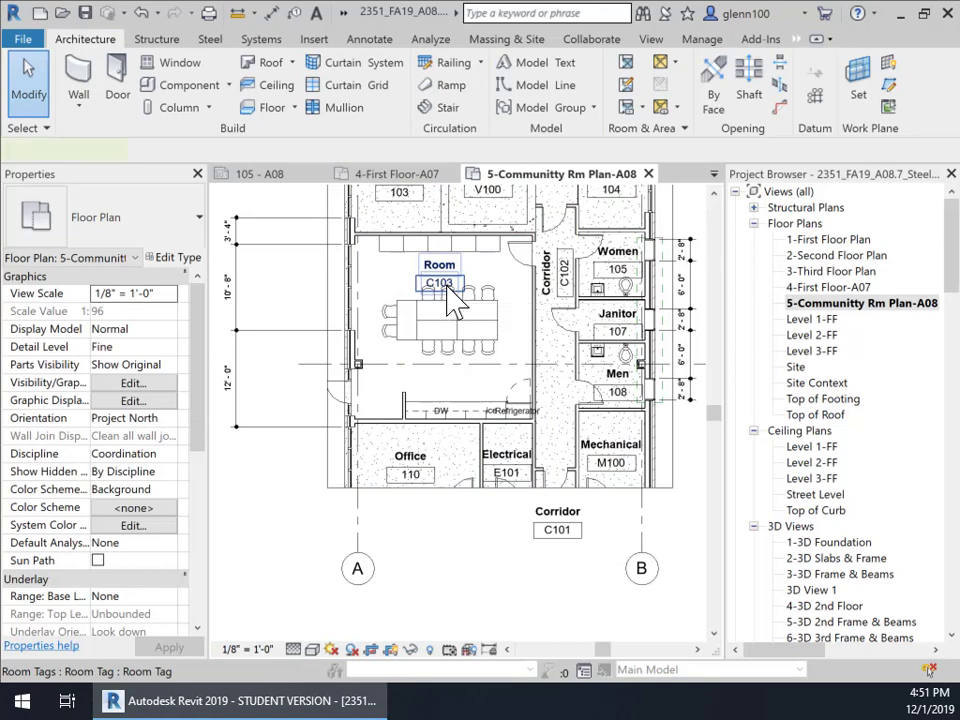
Step: Name the new room Community Room in its tag, correcting the spelling
{"action": "left_click", "coordinate": [453, 287]}
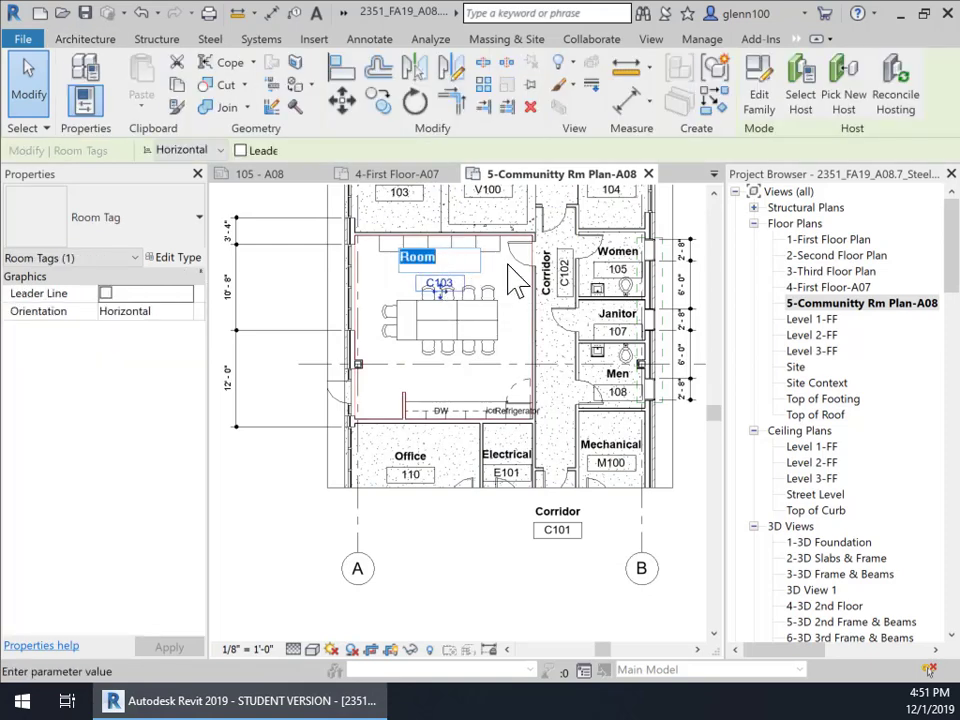
{"action": "type", "text": "Community"}
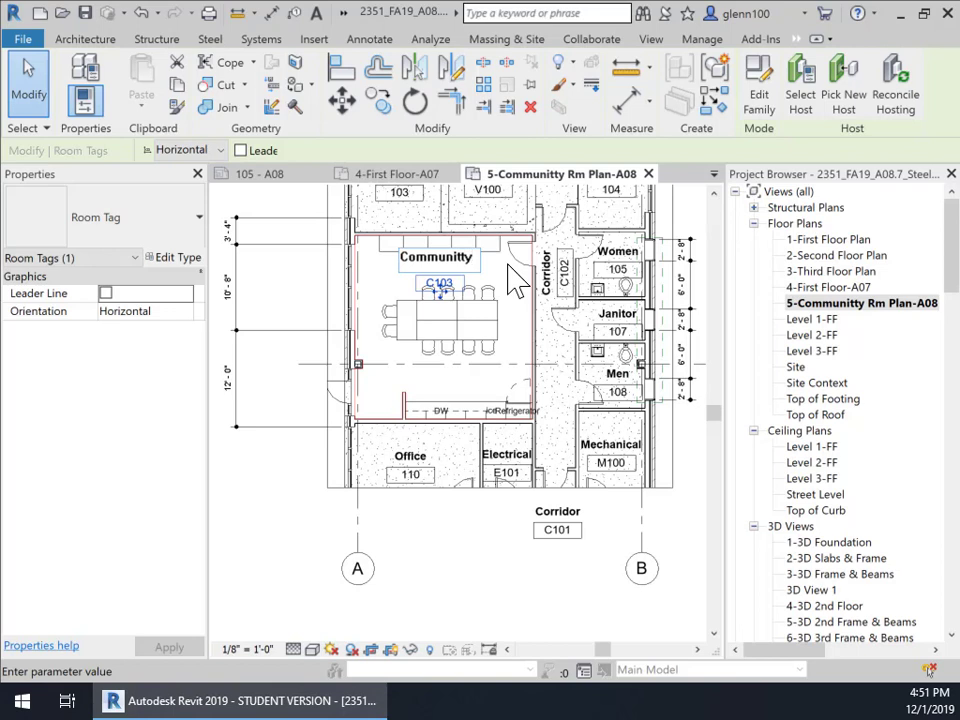
{"action": "type", "text": "Room"}
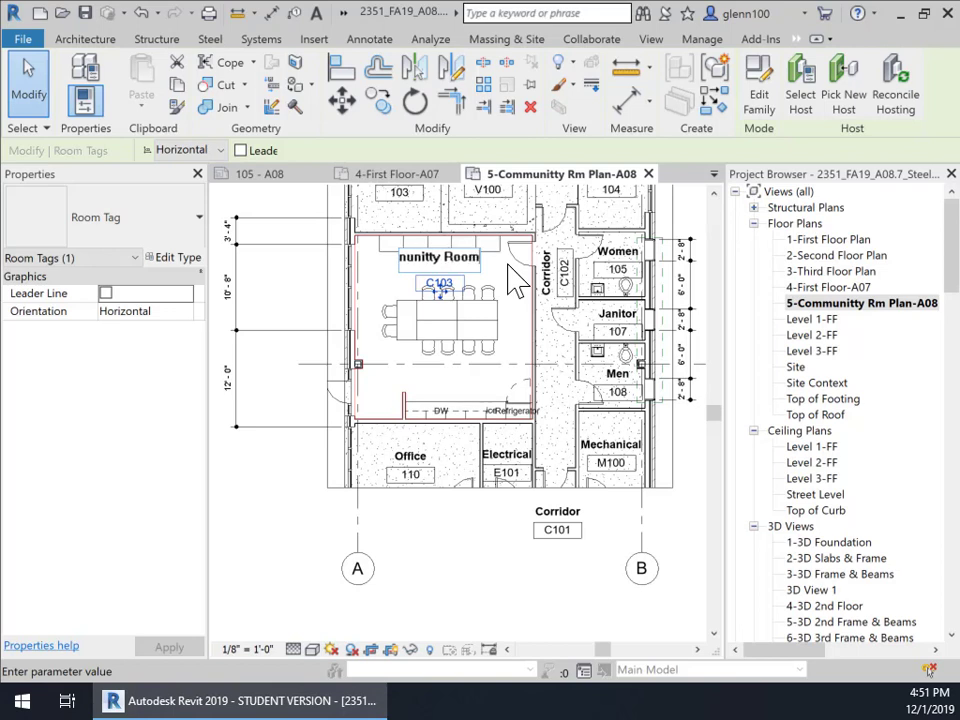
{"action": "key", "text": "Return"}
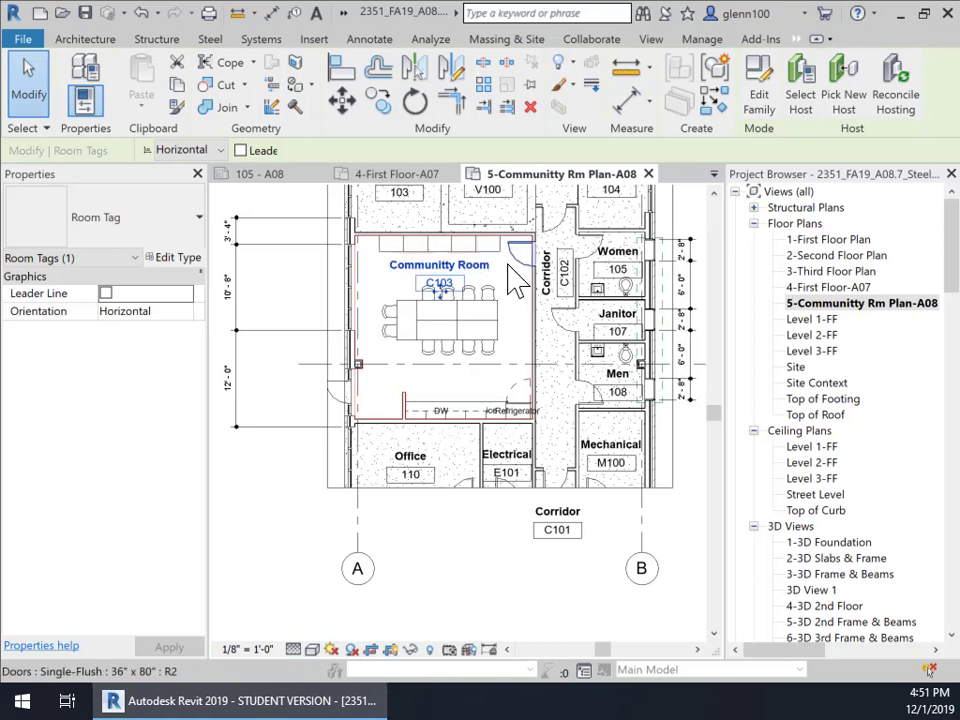
{"action": "left_click", "coordinate": [453, 280]}
{"action": "left_click", "coordinate": [444, 258]}
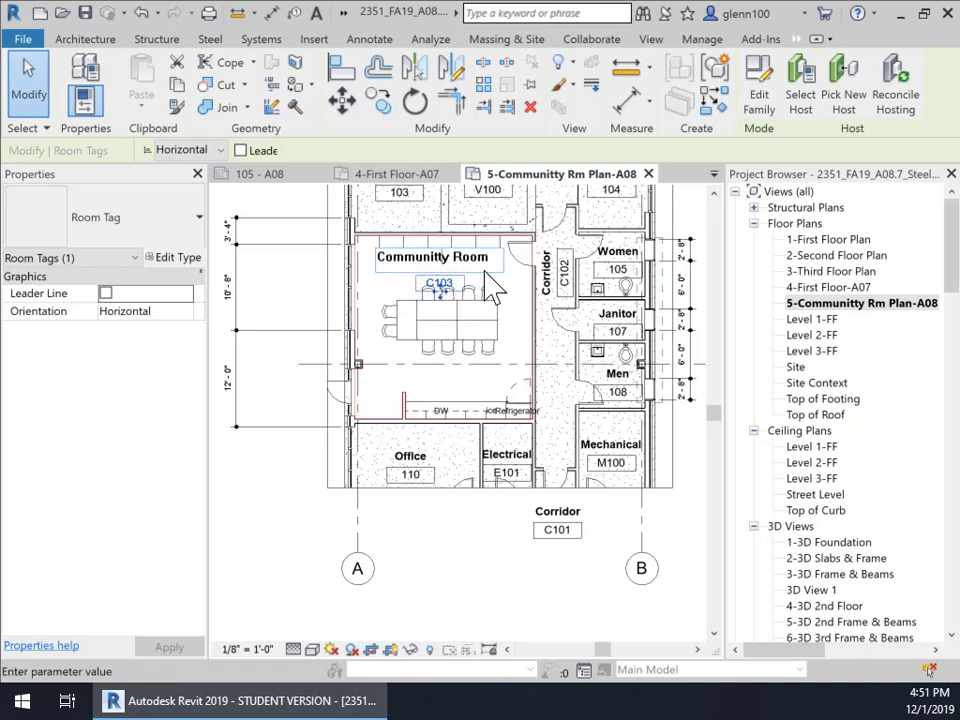
{"action": "key", "text": "BackSpace"}
{"action": "left_click", "coordinate": [517, 292]}
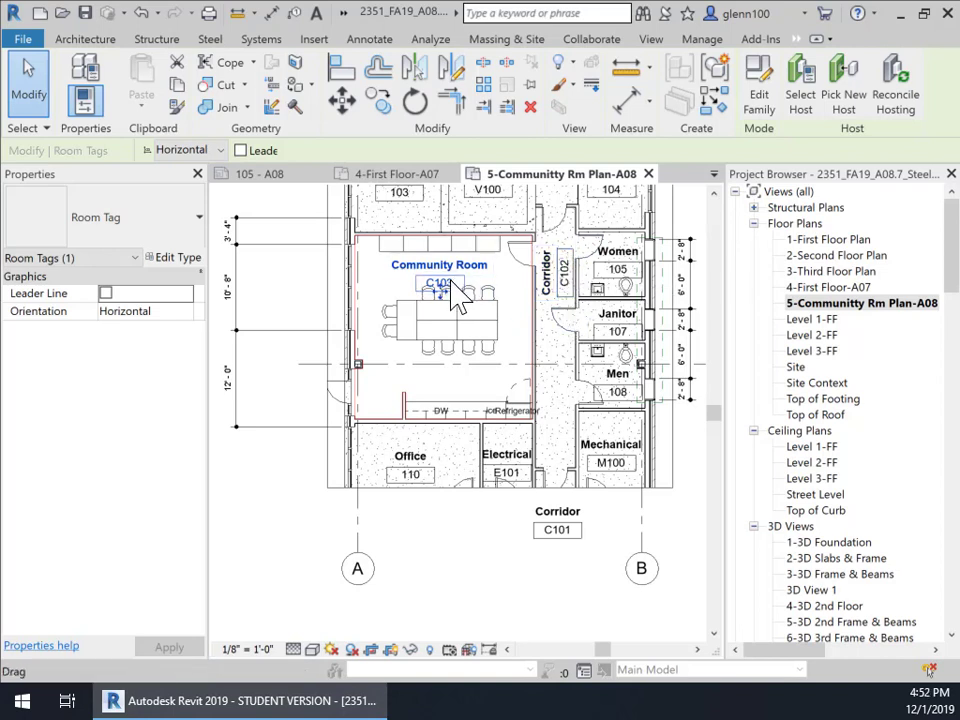
Step: Shift the Community Room tag slightly left and set its room number to 106
{"action": "left_click_drag", "start_coordinate": [454, 294], "coordinate": [452, 296]}
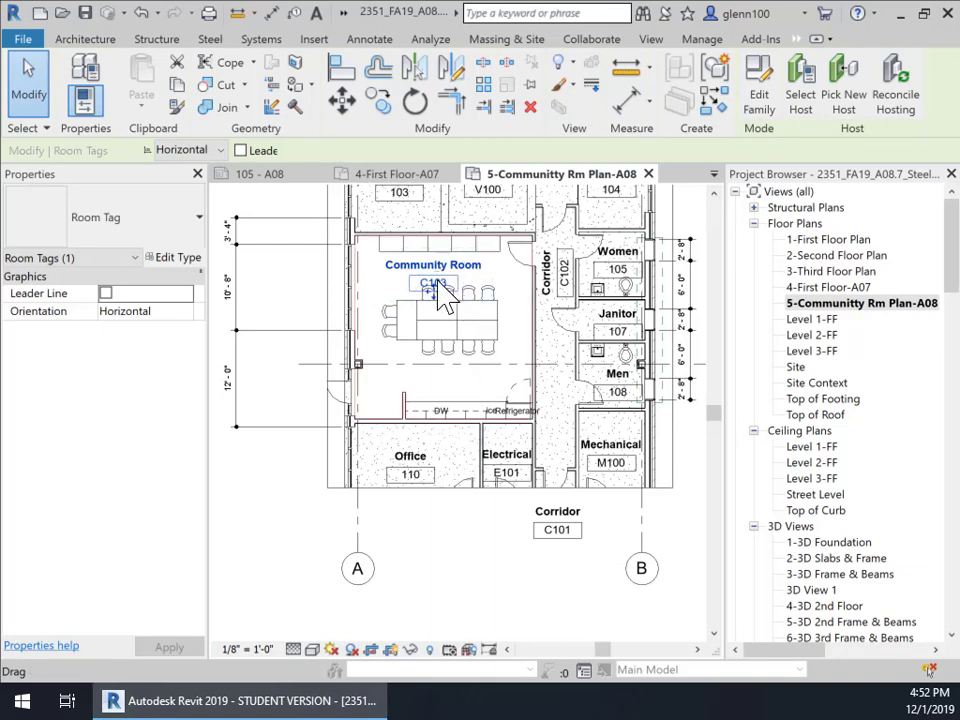
{"action": "left_click", "coordinate": [437, 281]}
{"action": "scroll", "coordinate": [437, 300], "scroll_direction": "up", "scroll_amount": 2}
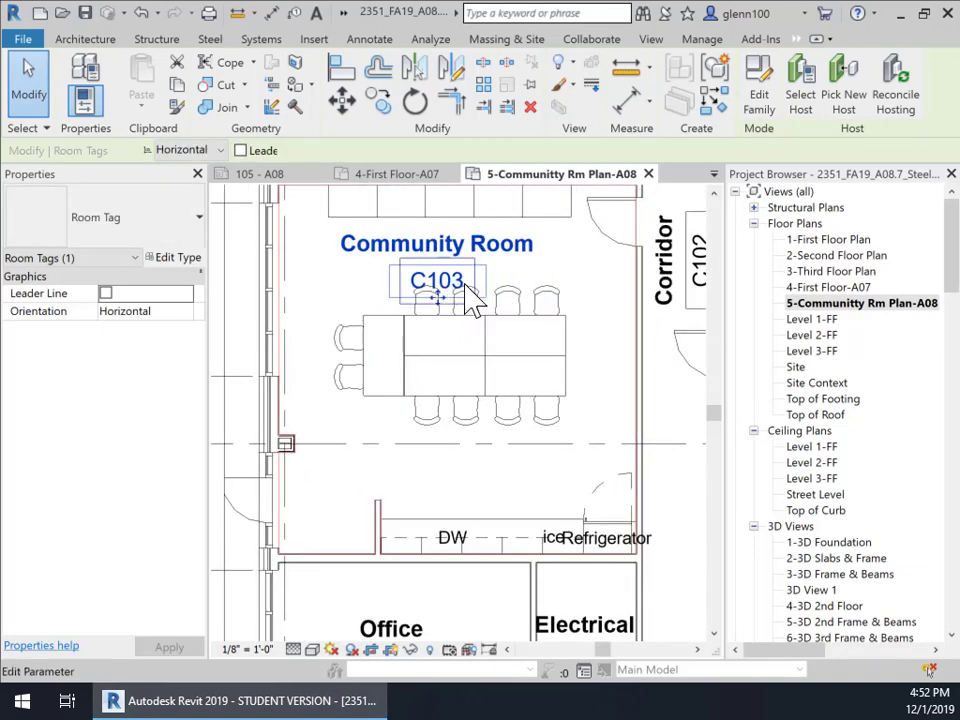
{"action": "left_click", "coordinate": [466, 280]}
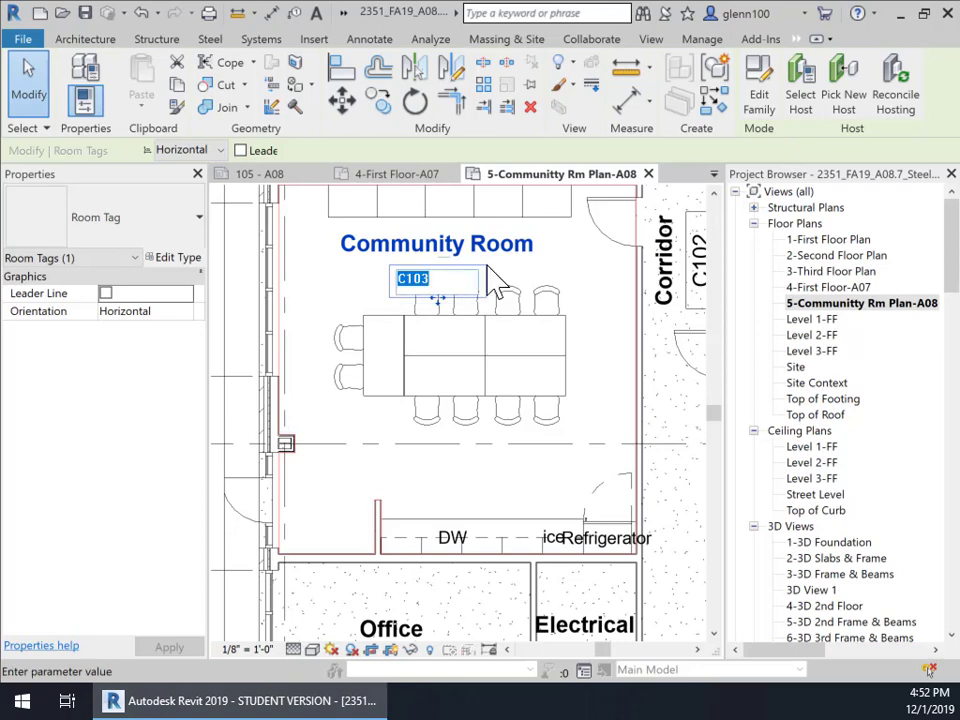
{"action": "scroll", "coordinate": [590, 265], "scroll_direction": "down", "scroll_amount": 3}
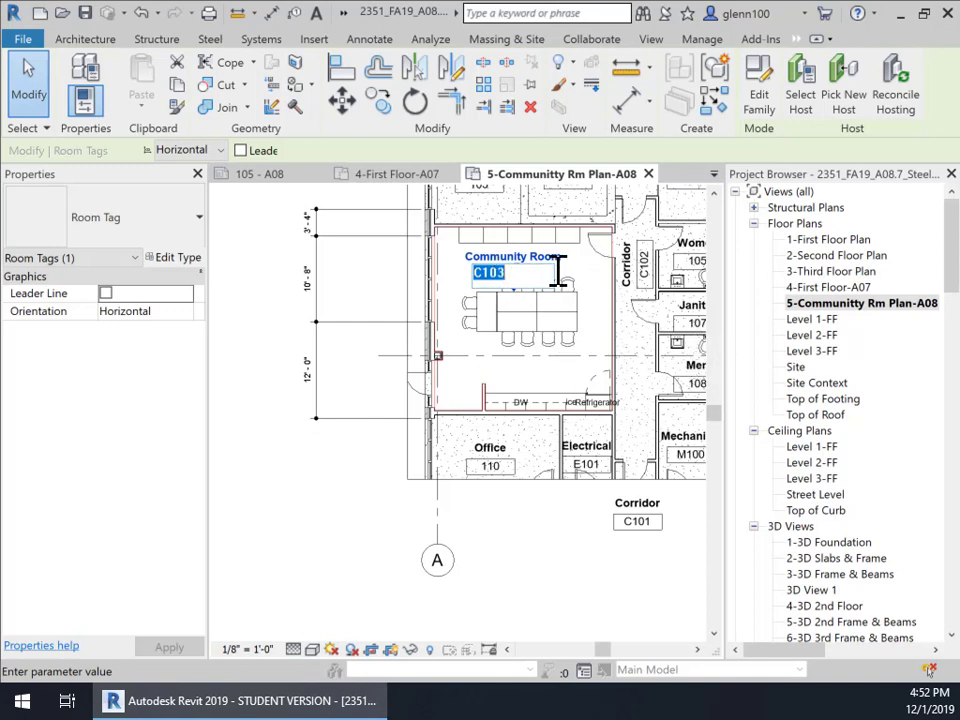
{"action": "key", "text": "Return"}
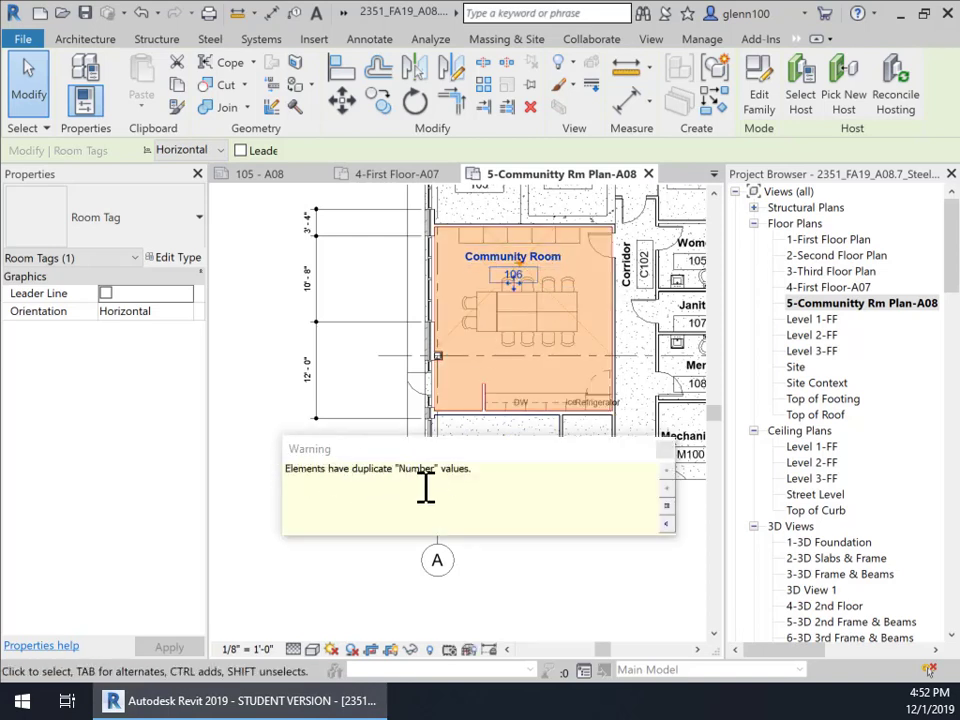
{"action": "left_click", "coordinate": [664, 451]}
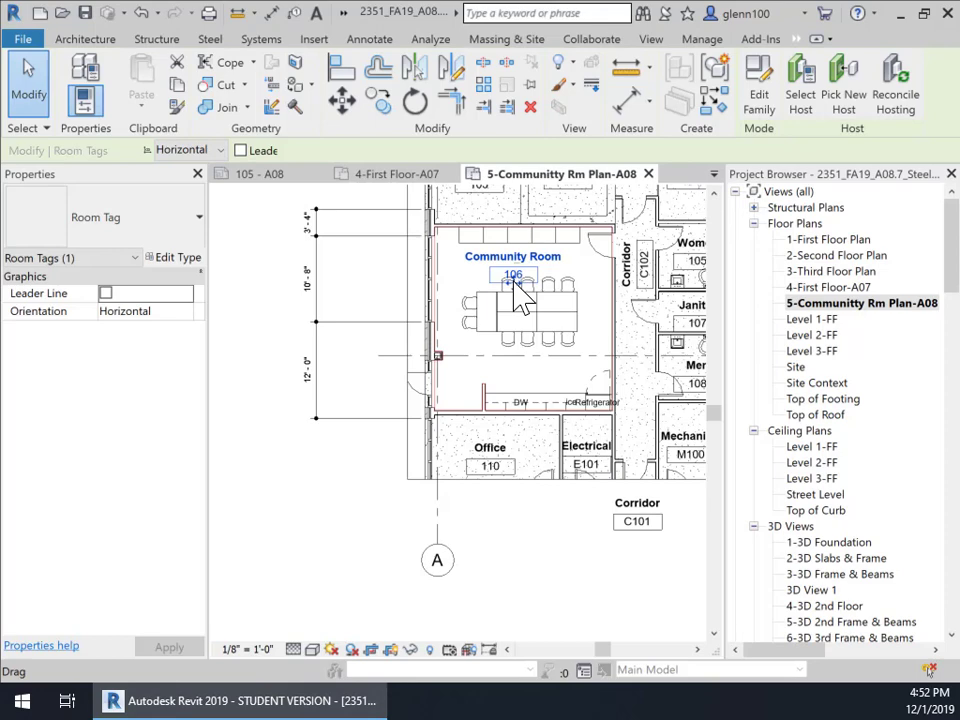
Step: Move the Community Room tag right to centre it over the table and nudge it up towards the wall cabinets
{"action": "scroll", "coordinate": [517, 298], "scroll_direction": "up", "scroll_amount": 3}
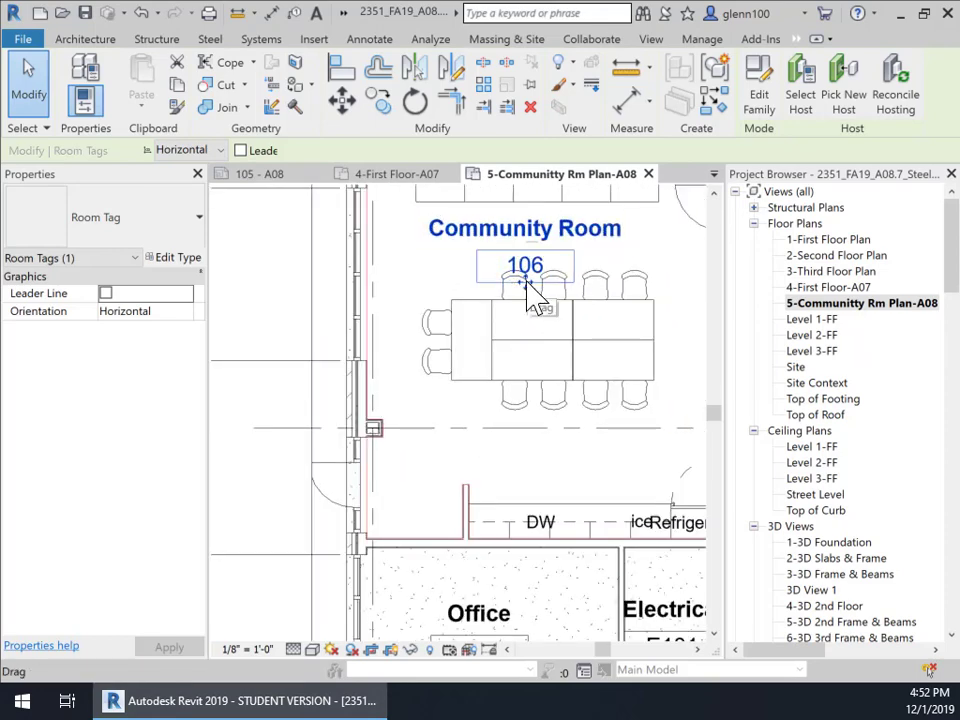
{"action": "left_click_drag", "start_coordinate": [528, 282], "coordinate": [563, 279]}
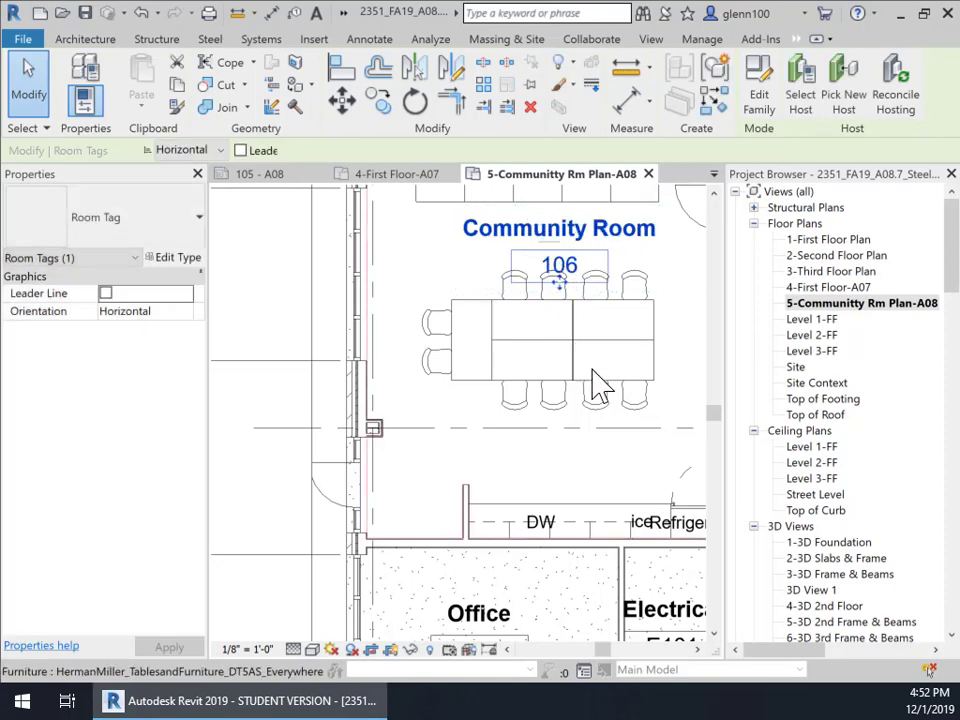
{"action": "key", "text": "Up"}
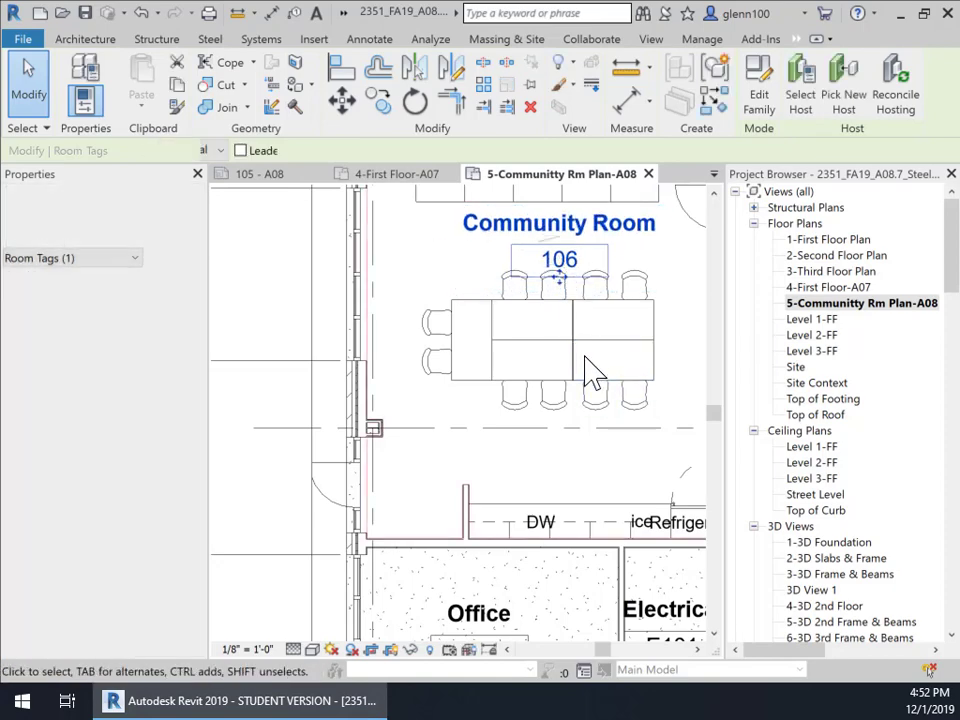
{"action": "left_click", "coordinate": [696, 305]}
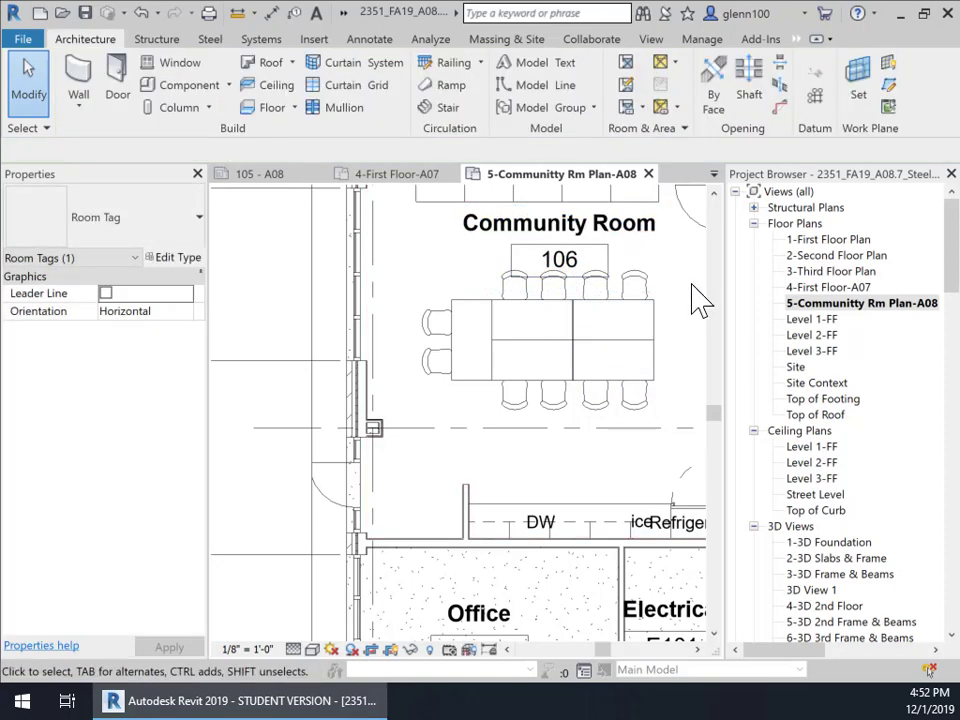
Step: Nudge the Office 110 room tag up, away from the crop region's bottom edge
{"action": "scroll", "coordinate": [622, 415], "scroll_direction": "down", "scroll_amount": 2}
{"action": "scroll", "coordinate": [622, 412], "scroll_direction": "down", "scroll_amount": 2}
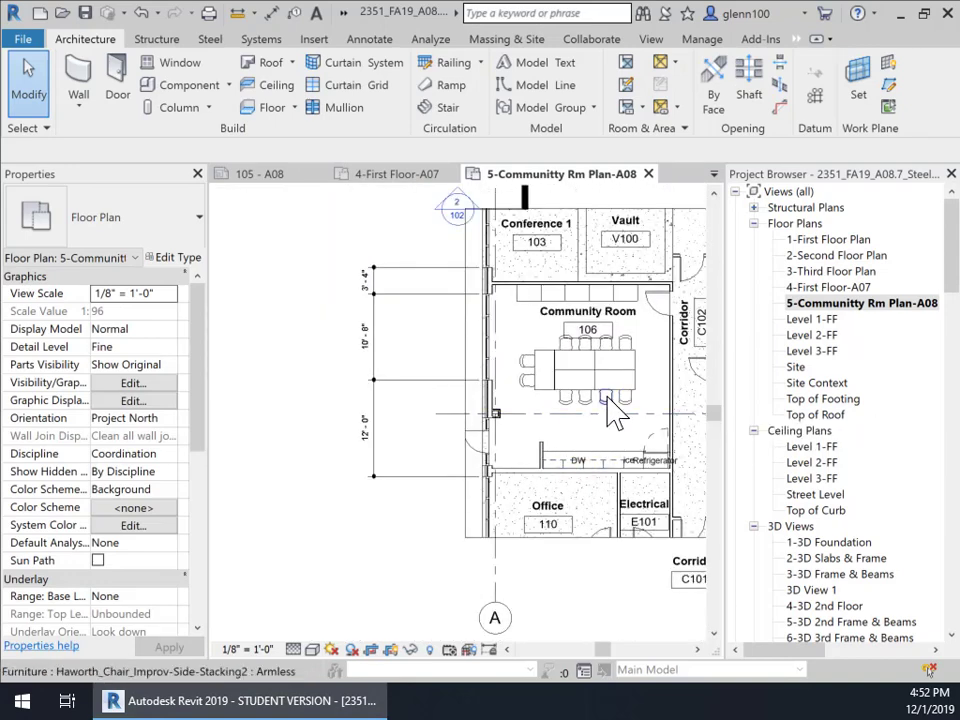
{"action": "middle_click_drag", "start_coordinate": [583, 452], "coordinate": [463, 334]}
{"action": "scroll", "coordinate": [429, 396], "scroll_direction": "down", "scroll_amount": 3}
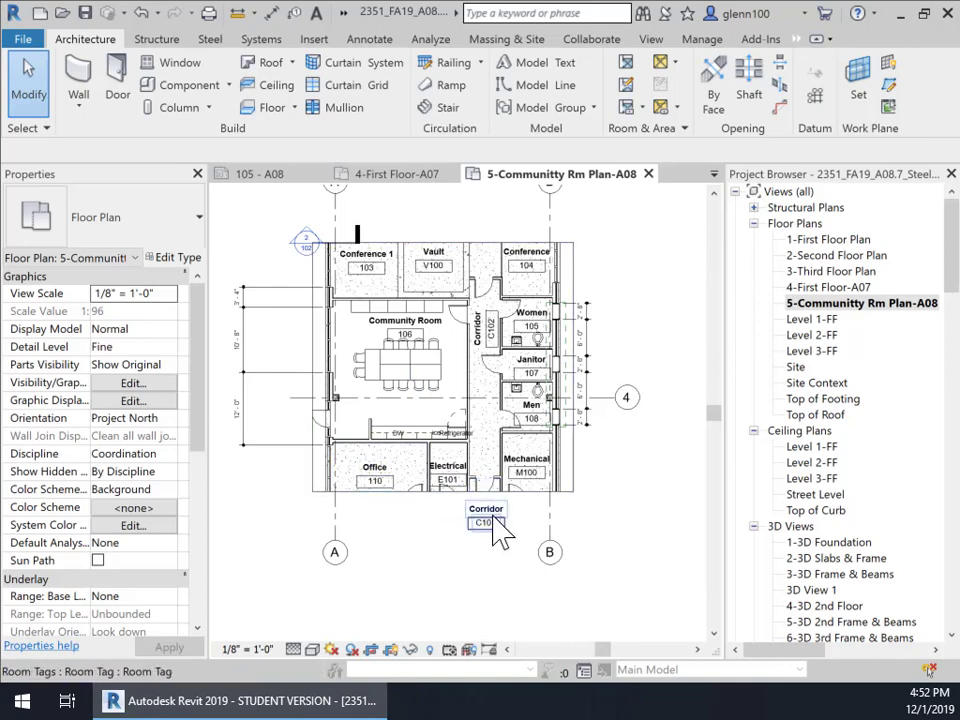
{"action": "left_click", "coordinate": [385, 492]}
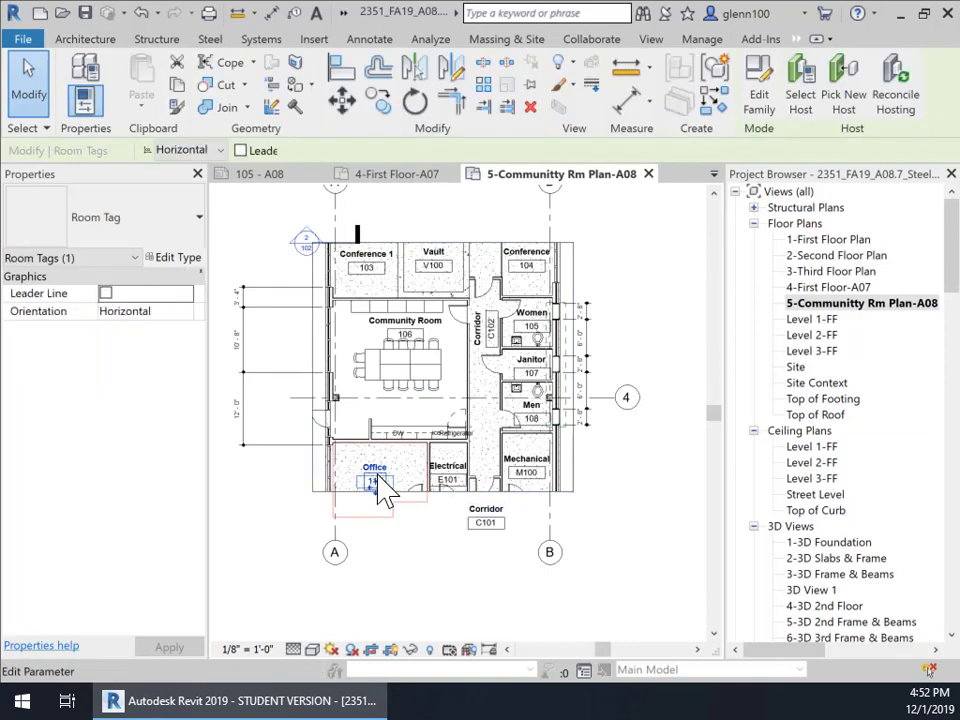
{"action": "key", "text": "Up"}
{"action": "key", "text": "Up"}
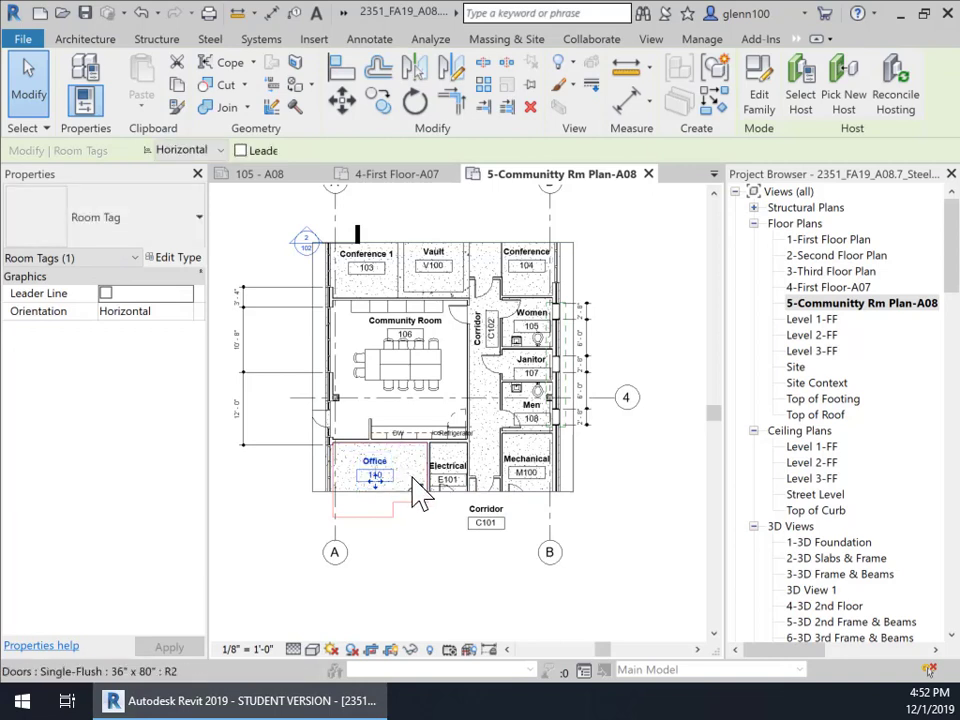
Step: Nudge the Electrical E101 room tag up to sit just below the room's top wall
{"action": "left_click", "coordinate": [445, 478]}
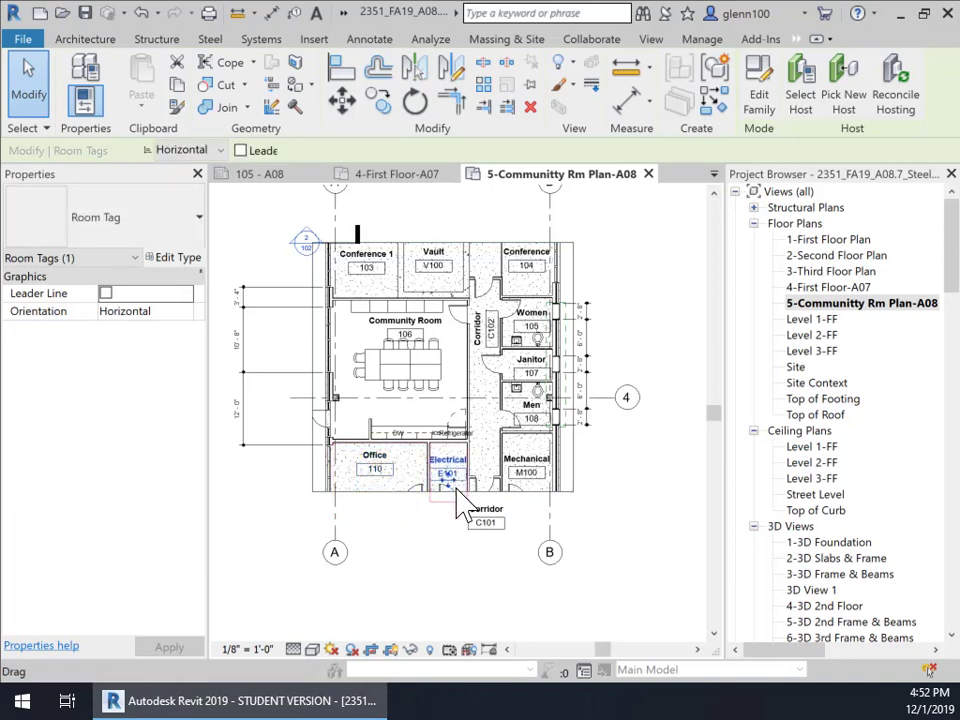
{"action": "key", "text": "Up"}
{"action": "key", "text": "Up"}
{"action": "key", "text": "Up"}
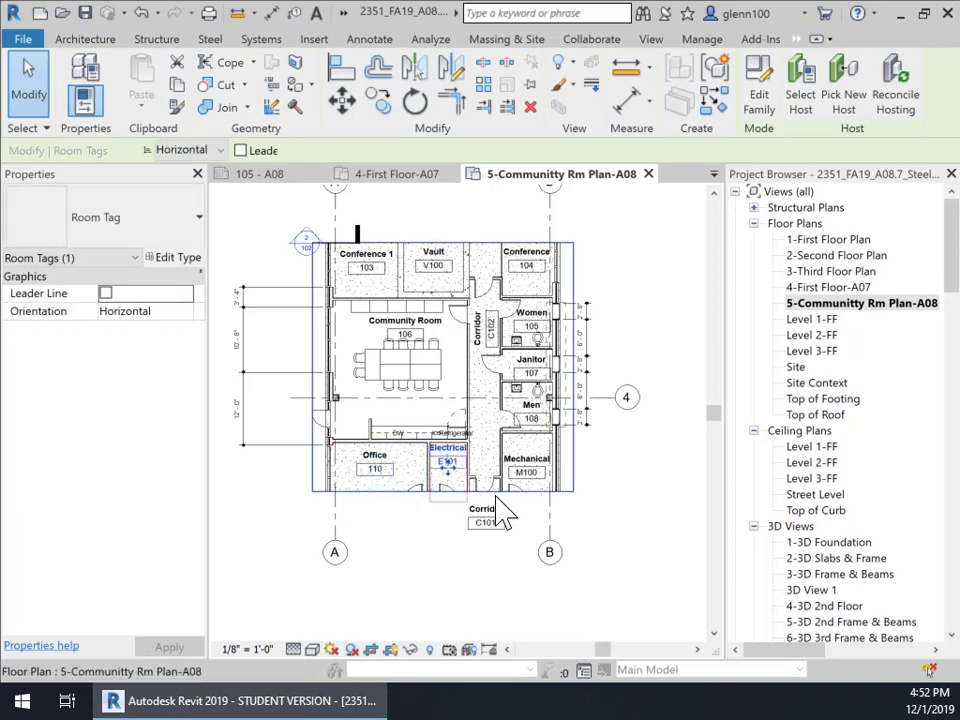
{"action": "key", "text": "Down"}
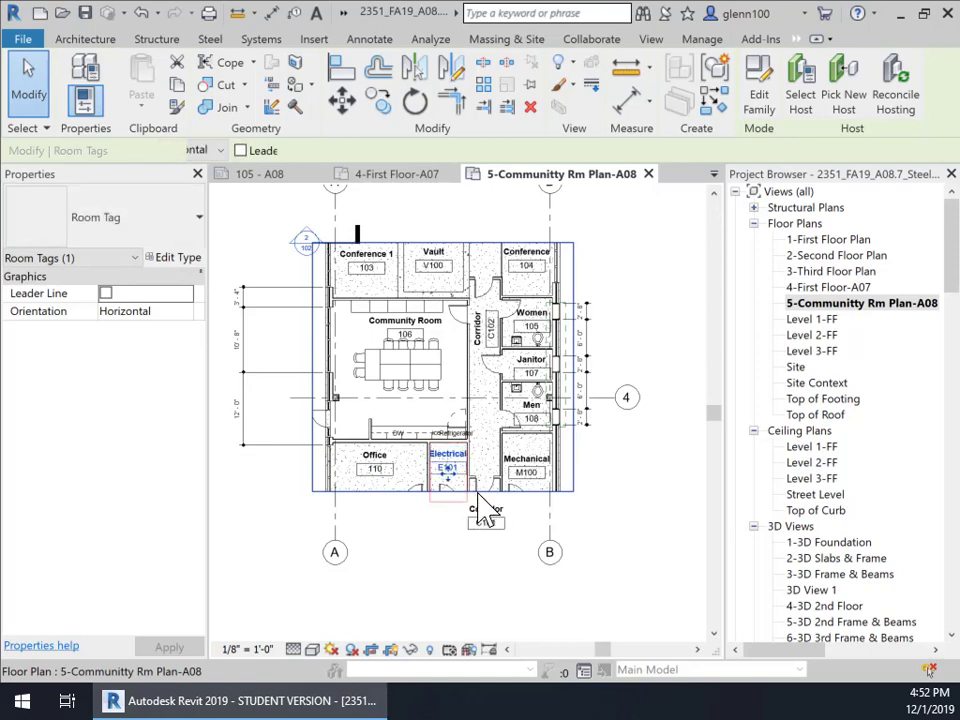
Step: Raise the crop region's bottom edge slightly to cut off the door swings below the Office and Electrical rooms
{"action": "left_click", "coordinate": [468, 491]}
{"action": "mouse_move", "coordinate": [441, 492]}
{"action": "left_mouse_down"}
{"action": "mouse_move", "coordinate": [440, 474]}
{"action": "mouse_move", "coordinate": [445, 481]}
{"action": "left_mouse_up"}
{"action": "left_click", "coordinate": [439, 557]}
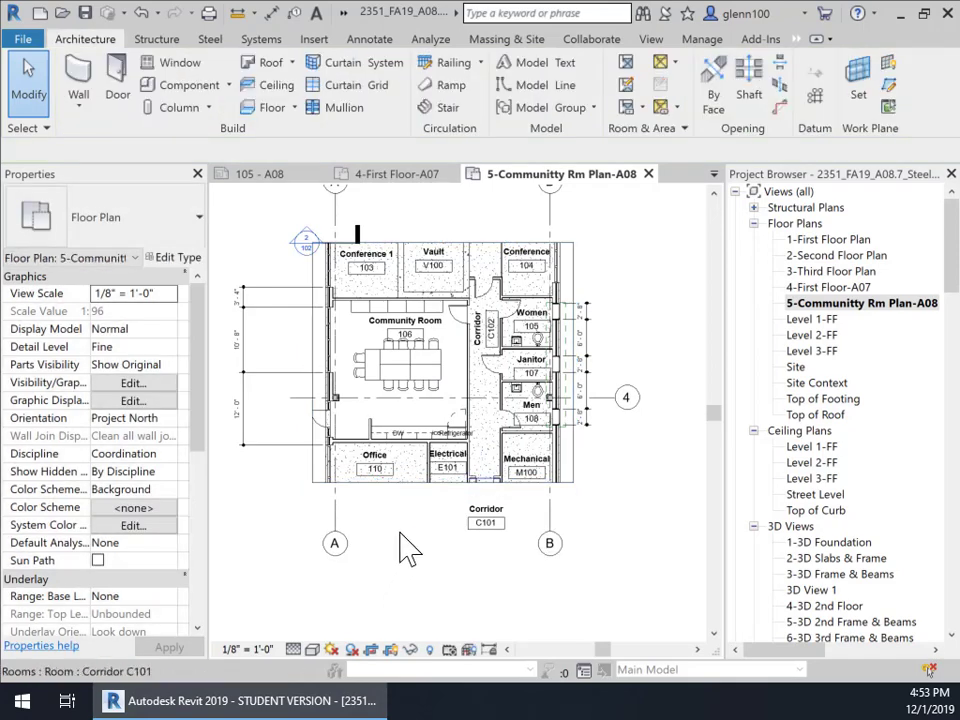
Step: Hide the Corridor C101 room tag below the crop region in this view, as an individual element
{"action": "scroll", "coordinate": [418, 545], "scroll_direction": "up", "scroll_amount": 2}
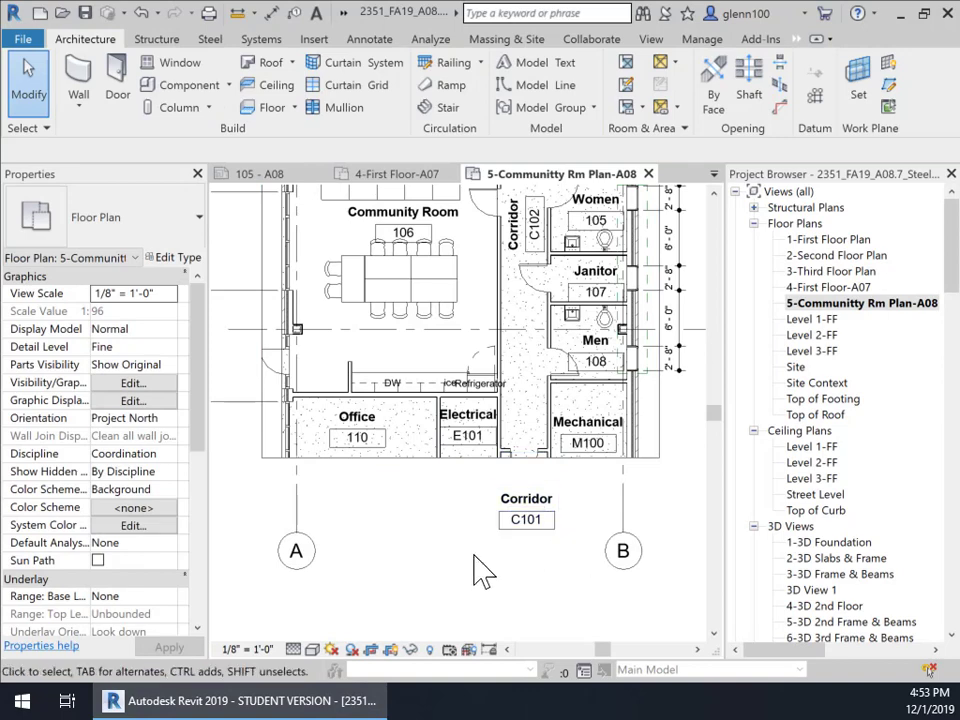
{"action": "left_click", "coordinate": [536, 535]}
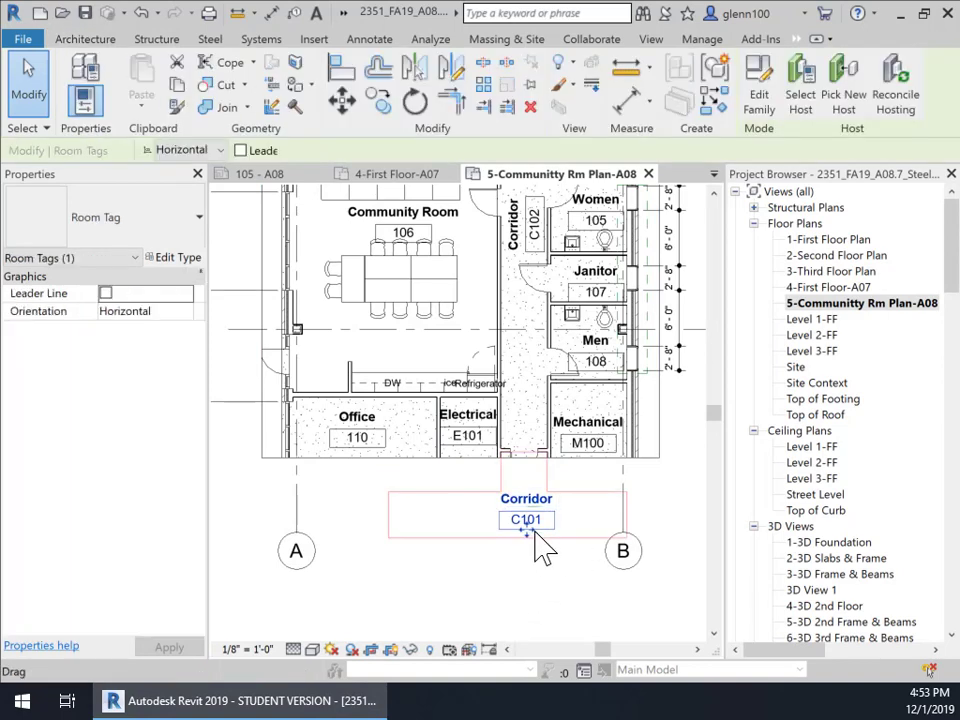
{"action": "right_click", "coordinate": [536, 545]}
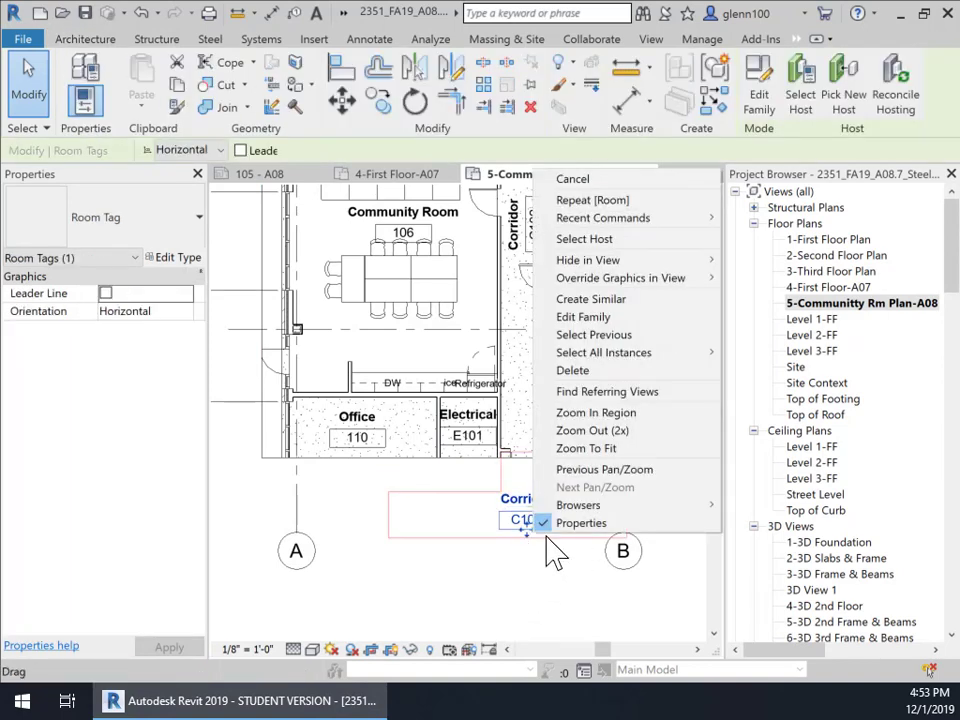
{"action": "mouse_move", "coordinate": [633, 264]}
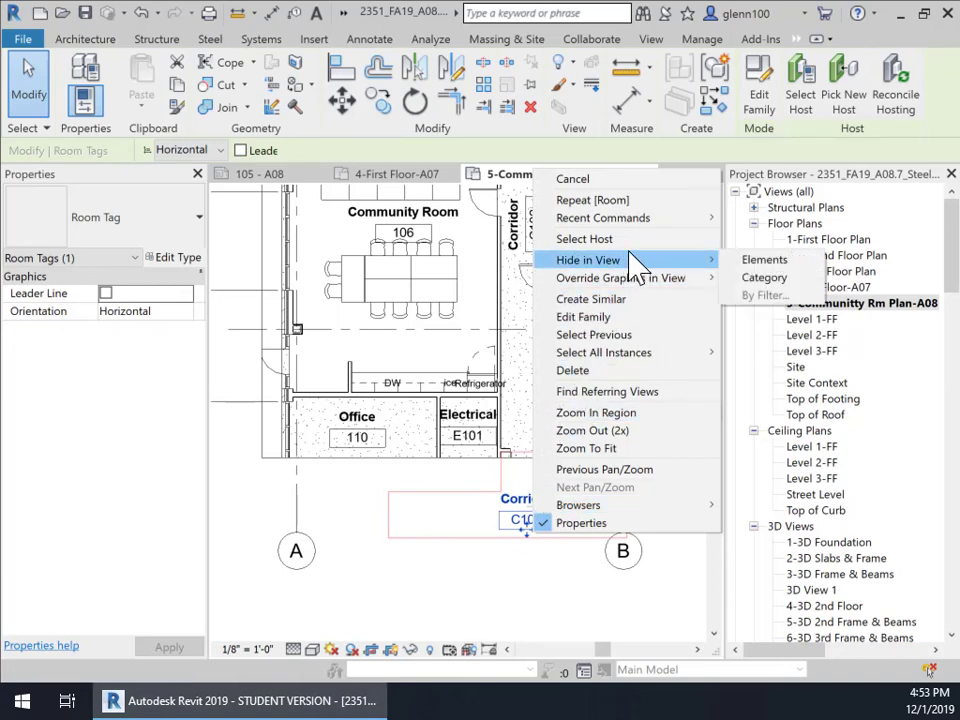
{"action": "left_click", "coordinate": [765, 262]}
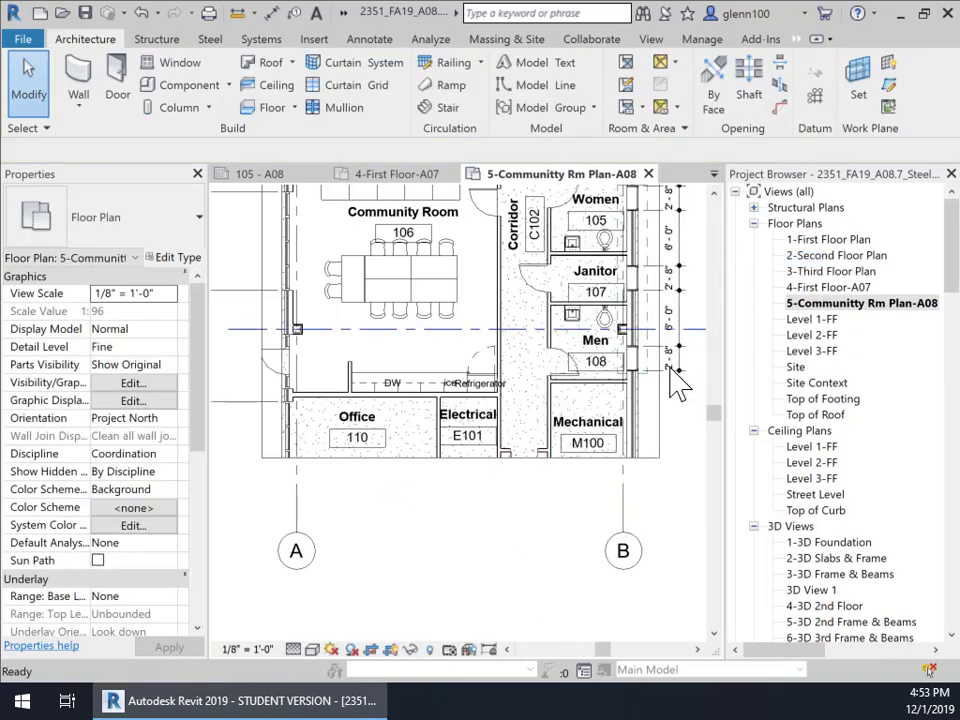
{"action": "left_click", "coordinate": [424, 544]}
{"action": "scroll", "coordinate": [432, 556], "scroll_direction": "down", "scroll_amount": 3}
{"action": "mouse_move", "coordinate": [432, 556]}
{"action": "middle_mouse_down"}
{"action": "mouse_move", "coordinate": [442, 558]}
{"action": "mouse_move", "coordinate": [441, 546]}
{"action": "middle_mouse_up"}
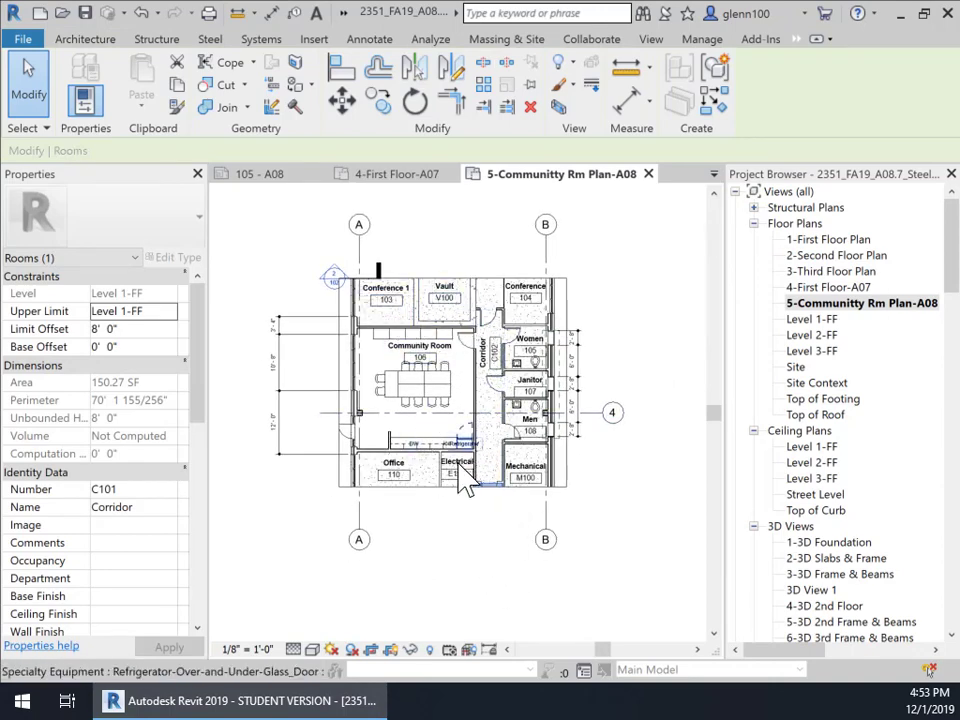
{"action": "scroll", "coordinate": [470, 370], "scroll_direction": "up", "scroll_amount": 2}
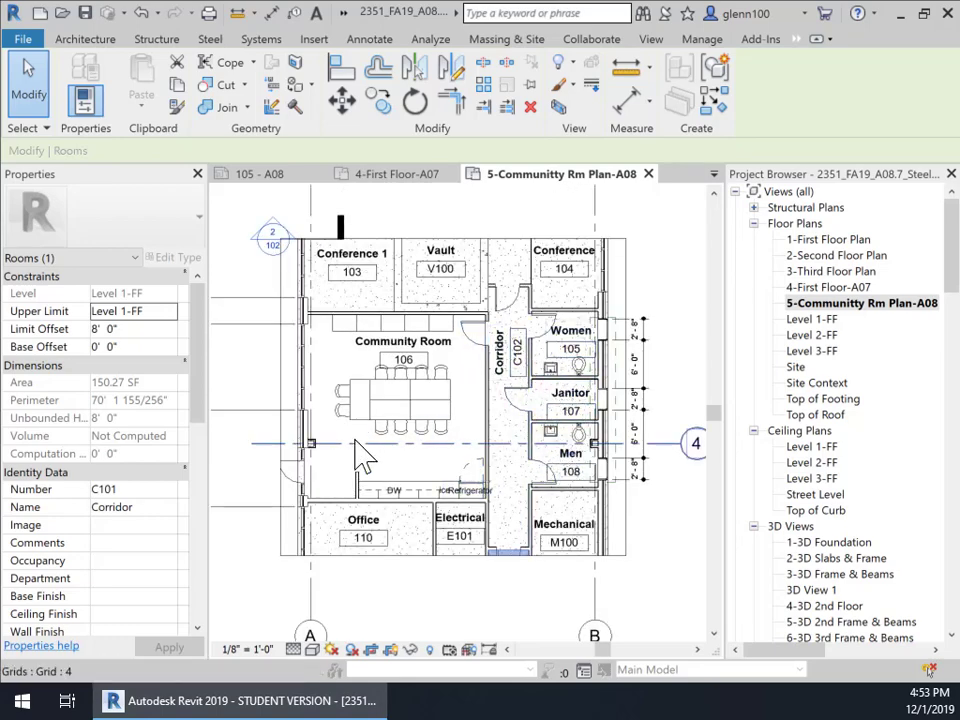
Step: Hide the window dimension string outside the Community Room's exterior wall in this view, as an individual element
{"action": "middle_click_drag", "start_coordinate": [363, 457], "coordinate": [418, 427]}
{"action": "scroll", "coordinate": [414, 429], "scroll_direction": "down", "scroll_amount": 1}
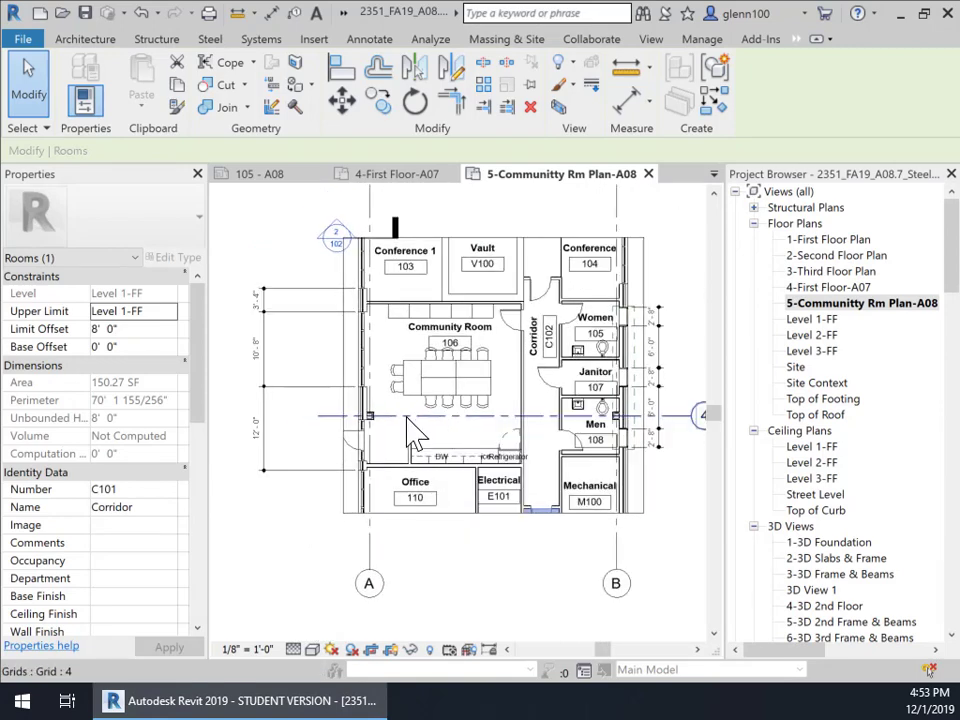
{"action": "left_click", "coordinate": [270, 466]}
{"action": "right_click", "coordinate": [275, 466]}
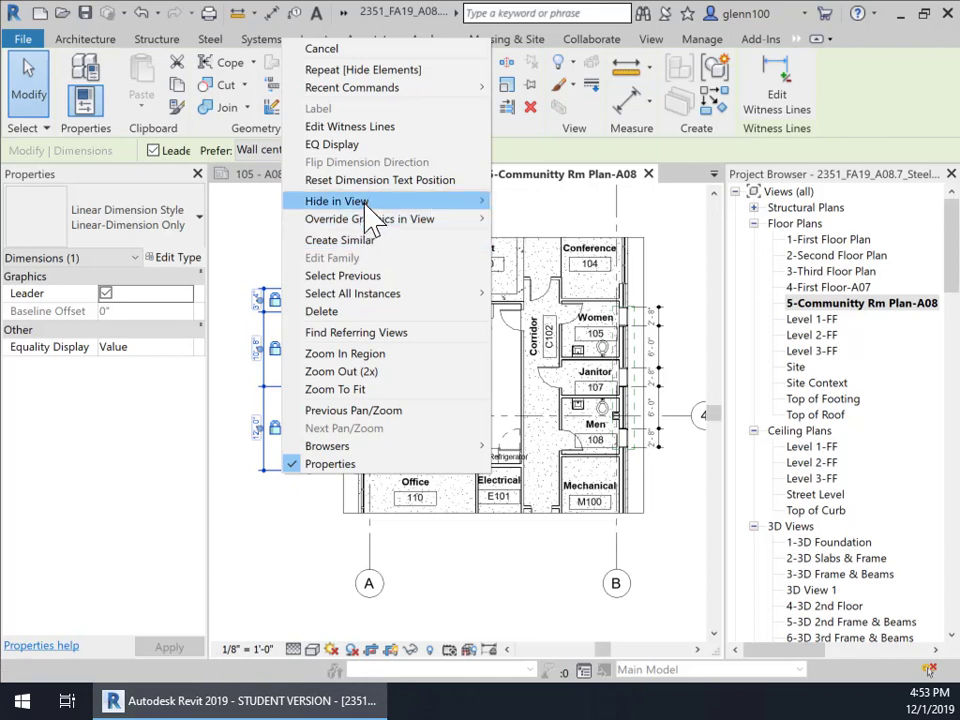
{"action": "mouse_move", "coordinate": [367, 203]}
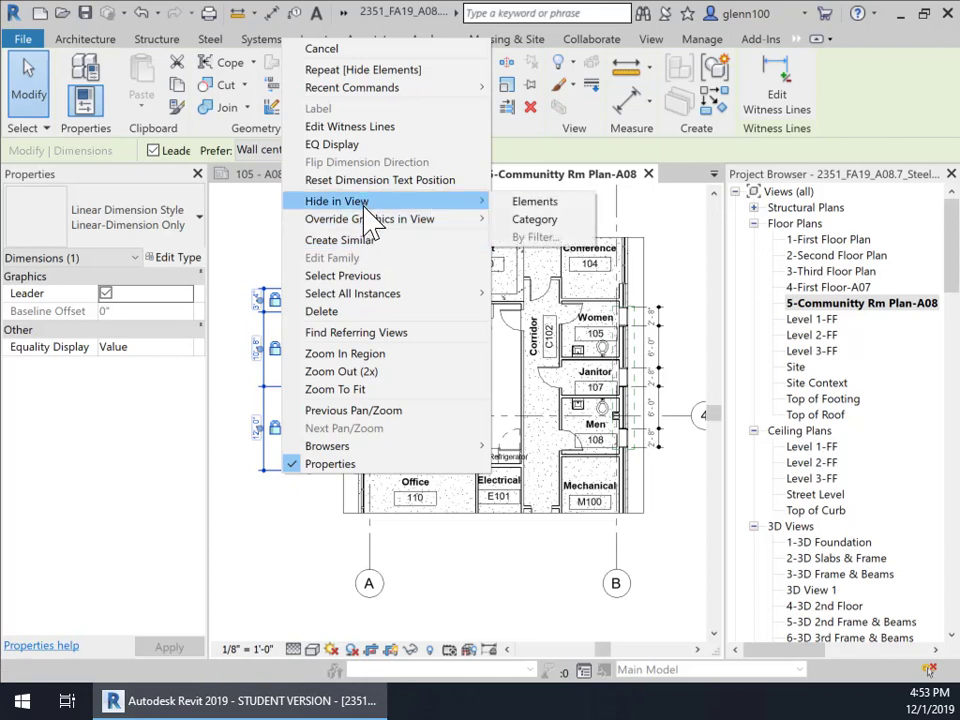
{"action": "left_click", "coordinate": [534, 202]}
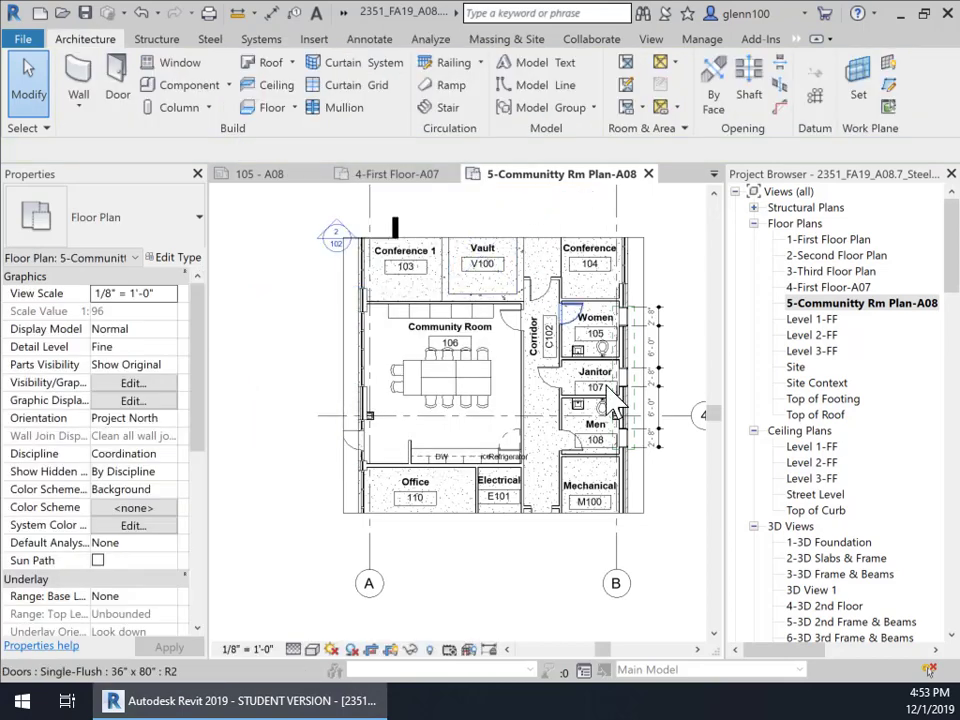
Step: Hide the dimension string outside the Women, Janitor and Men rooms in this view, as an individual element
{"action": "left_click", "coordinate": [671, 458]}
{"action": "right_click", "coordinate": [671, 456]}
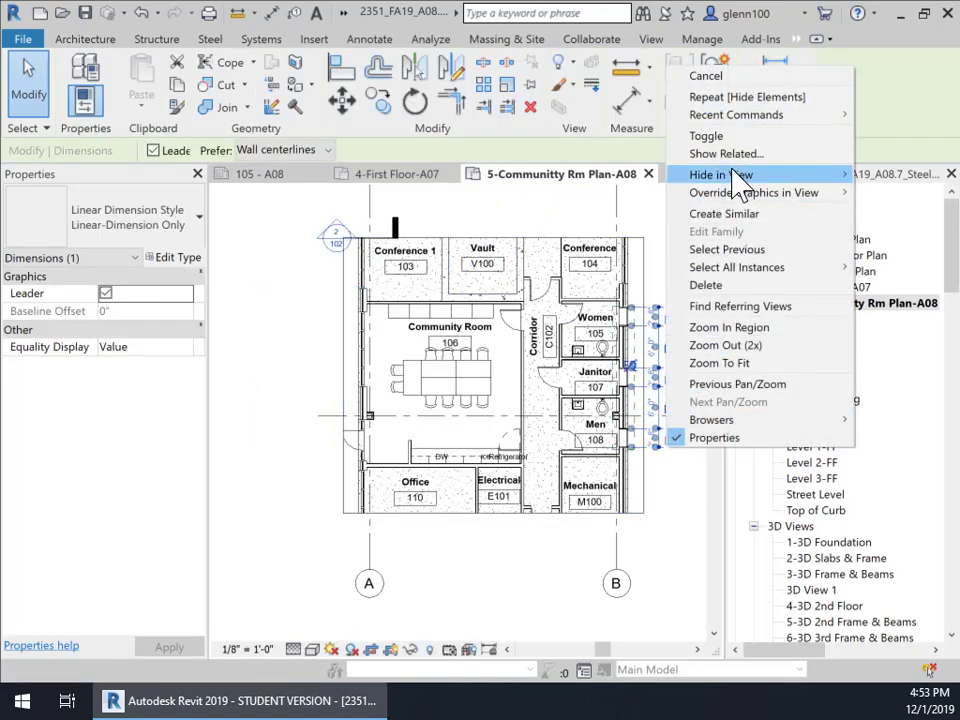
{"action": "mouse_move", "coordinate": [757, 182]}
{"action": "left_click", "coordinate": [880, 177]}
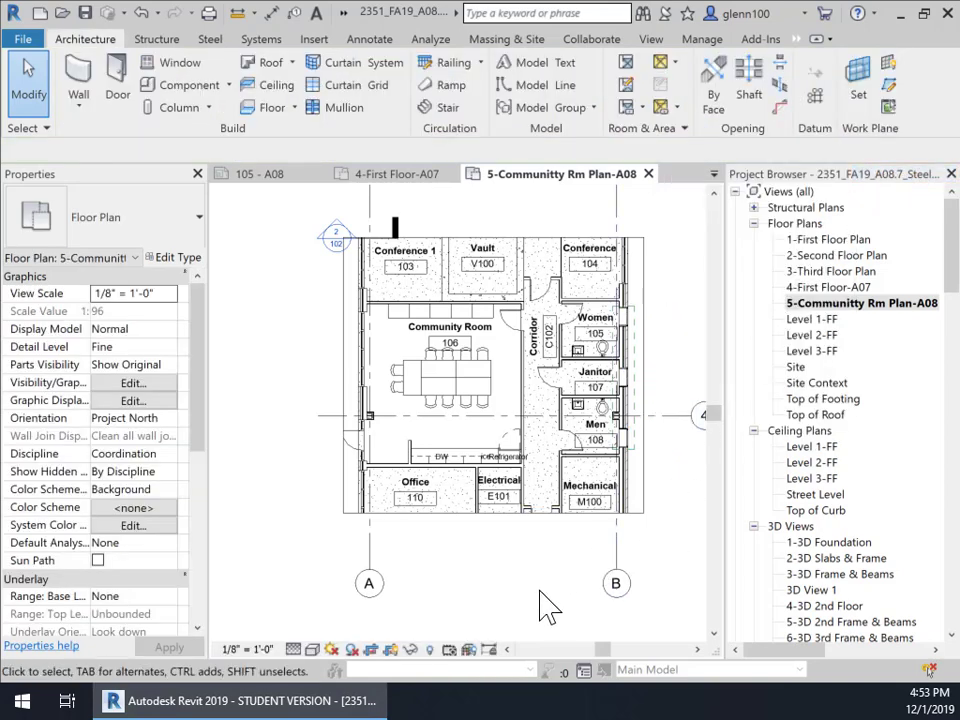
Step: Set the community room plan's view scale to 1/4" = 1'-0"
{"action": "scroll", "coordinate": [500, 590], "scroll_direction": "down", "scroll_amount": 2}
{"action": "mouse_move", "coordinate": [467, 568]}
{"action": "middle_mouse_down"}
{"action": "mouse_move", "coordinate": [459, 523]}
{"action": "mouse_move", "coordinate": [450, 621]}
{"action": "mouse_move", "coordinate": [456, 568]}
{"action": "middle_mouse_up"}
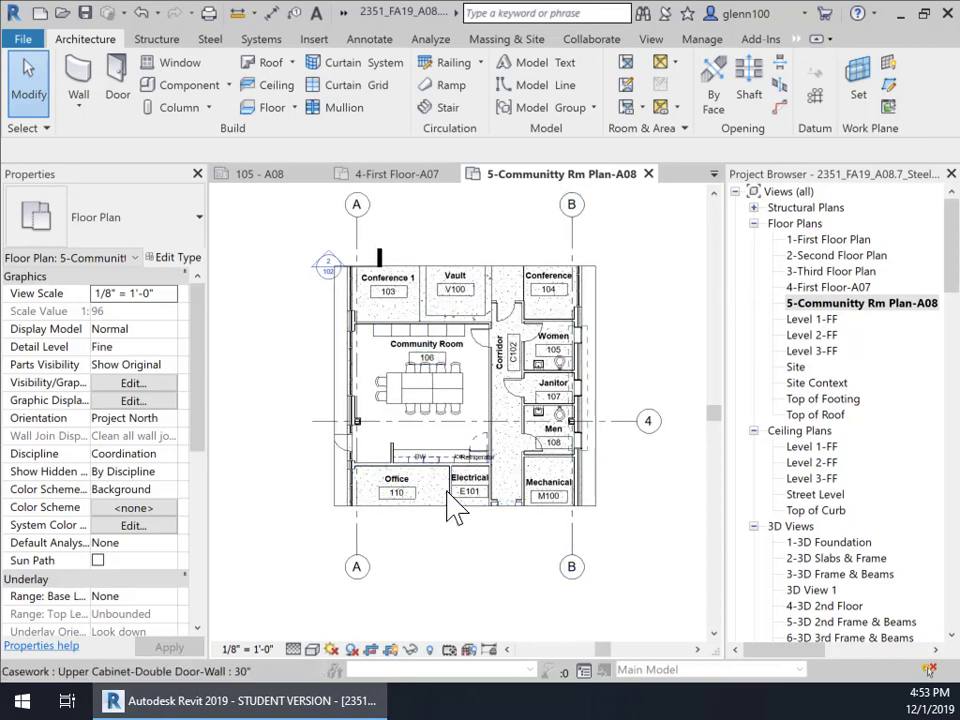
{"action": "left_click", "coordinate": [246, 649]}
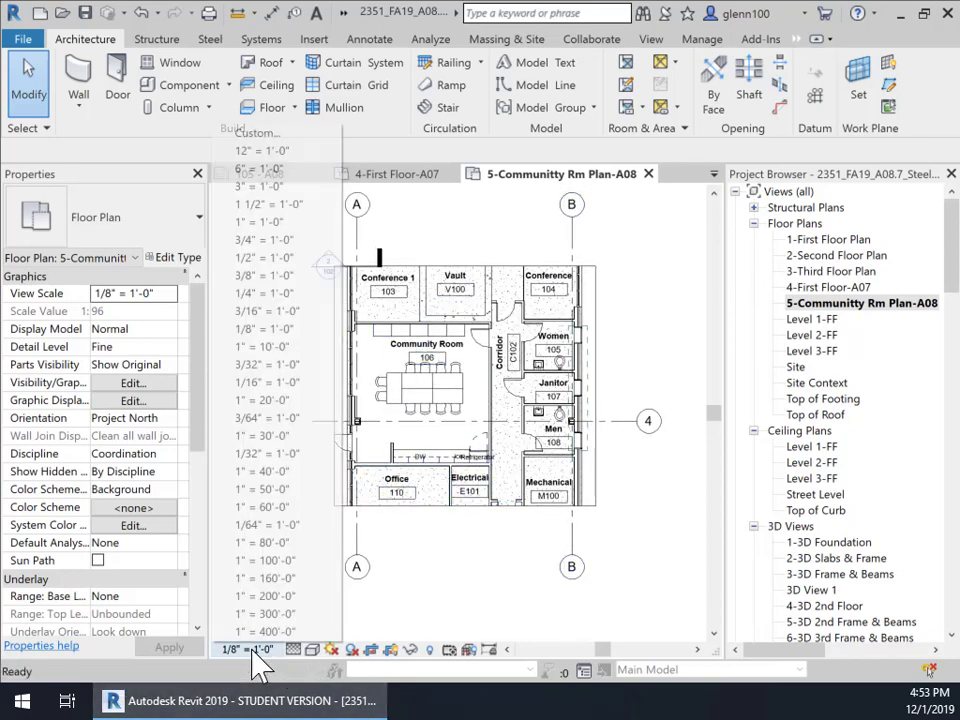
{"action": "left_click", "coordinate": [270, 293]}
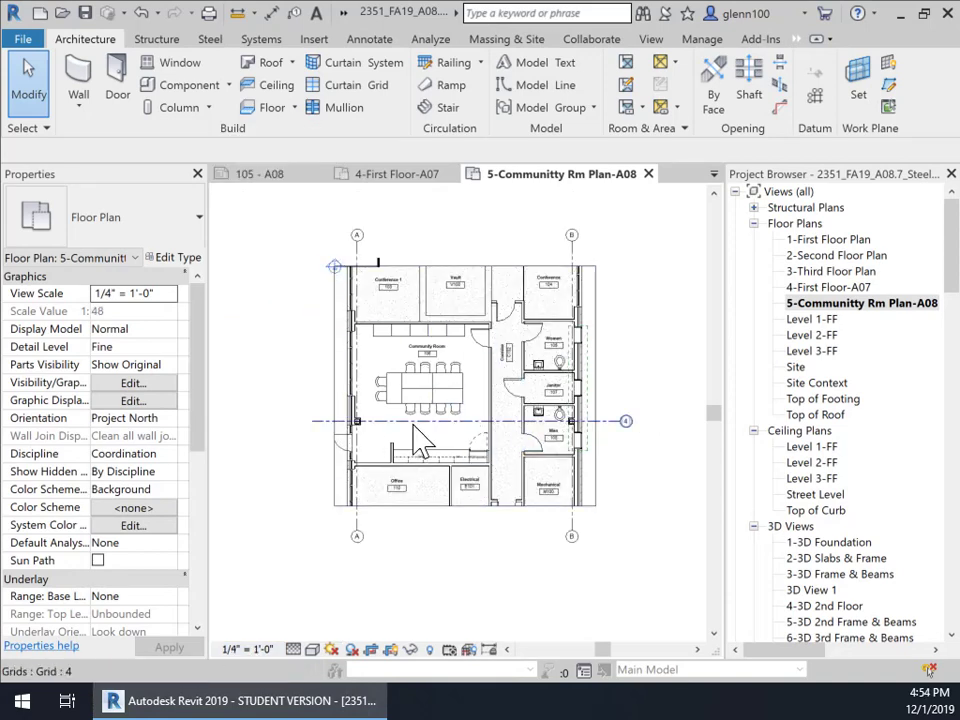
Step: Examine the size and placement of the room tags at the new scale, including Community Room, Mechanical and Office
{"action": "scroll", "coordinate": [430, 420], "scroll_direction": "up", "scroll_amount": 4}
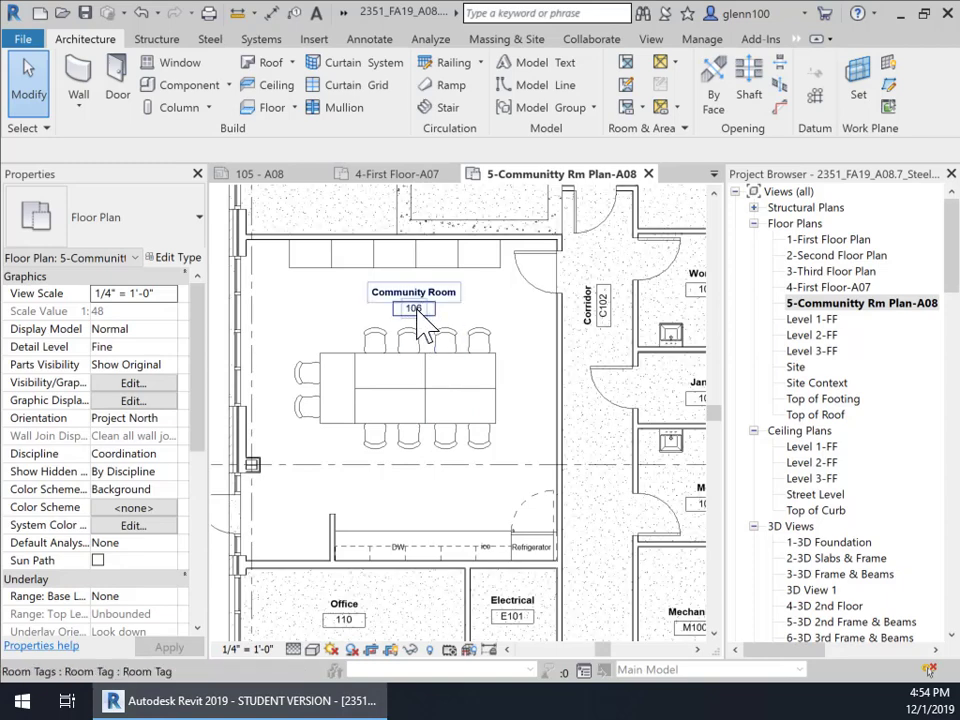
{"action": "middle_click_drag", "start_coordinate": [445, 340], "coordinate": [501, 461]}
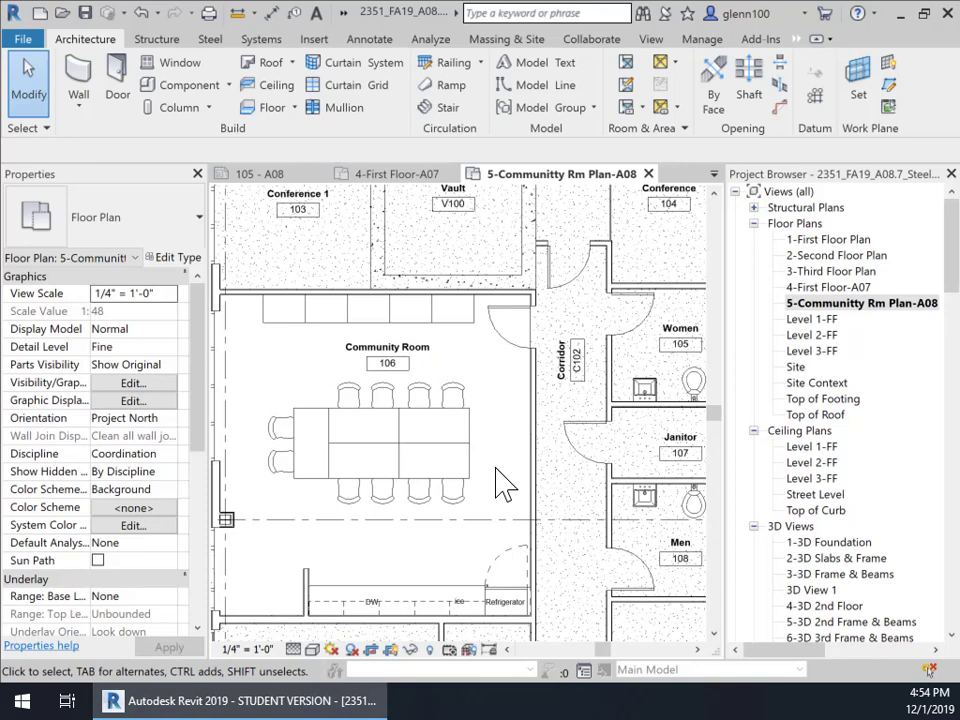
{"action": "left_click", "coordinate": [377, 368]}
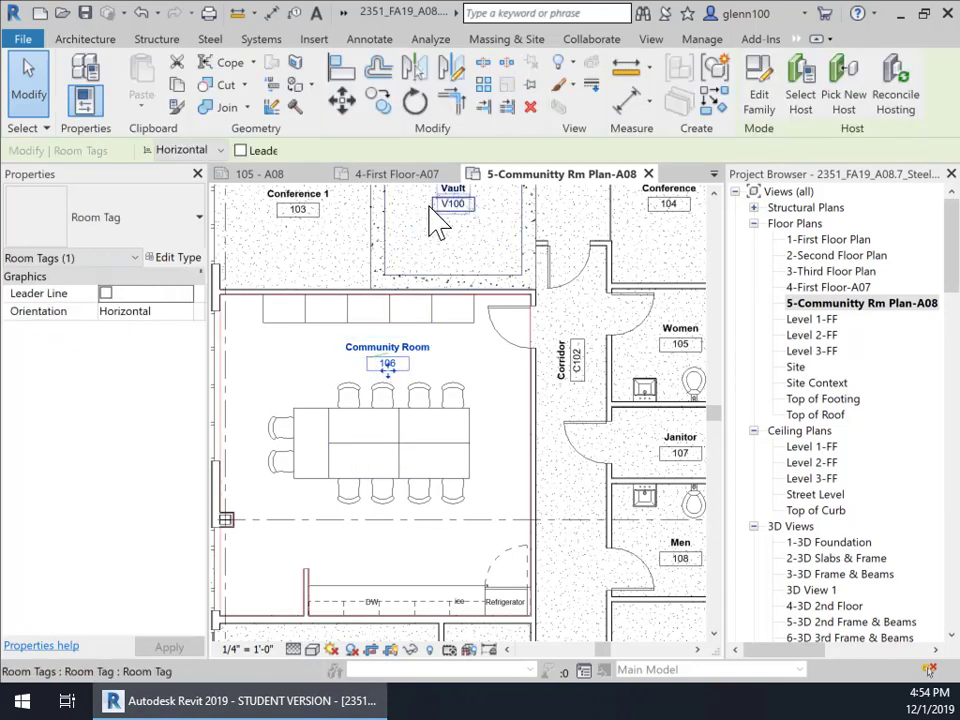
{"action": "scroll", "coordinate": [429, 454], "scroll_direction": "down", "scroll_amount": 3}
{"action": "middle_click_drag", "start_coordinate": [429, 469], "coordinate": [408, 342]}
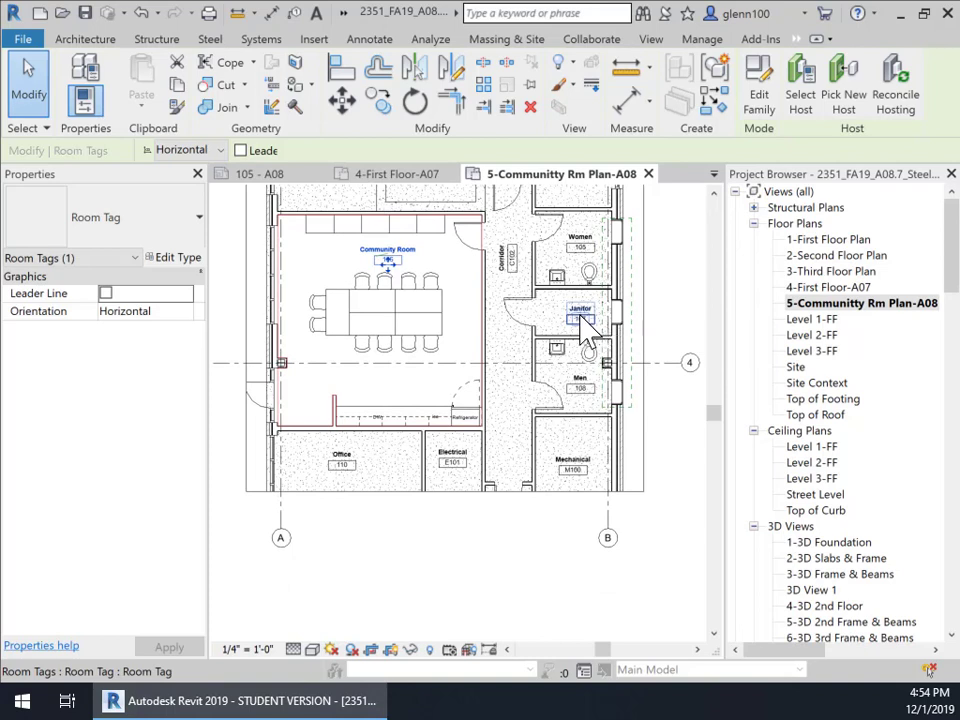
{"action": "left_click", "coordinate": [576, 472]}
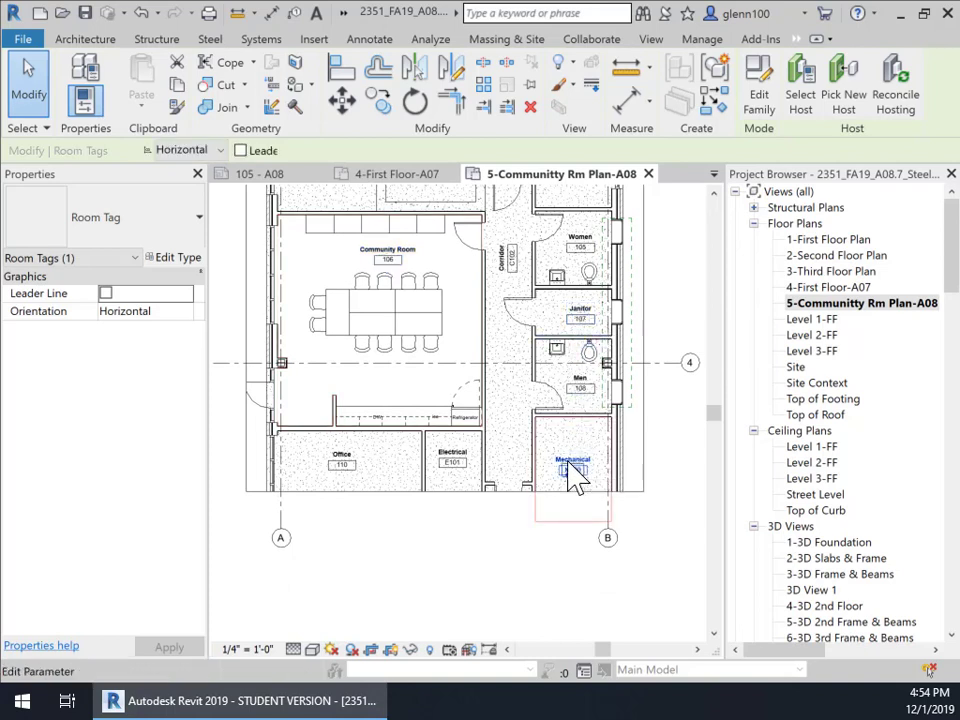
{"action": "left_click", "coordinate": [377, 488]}
{"action": "scroll", "coordinate": [381, 543], "scroll_direction": "down", "scroll_amount": 1}
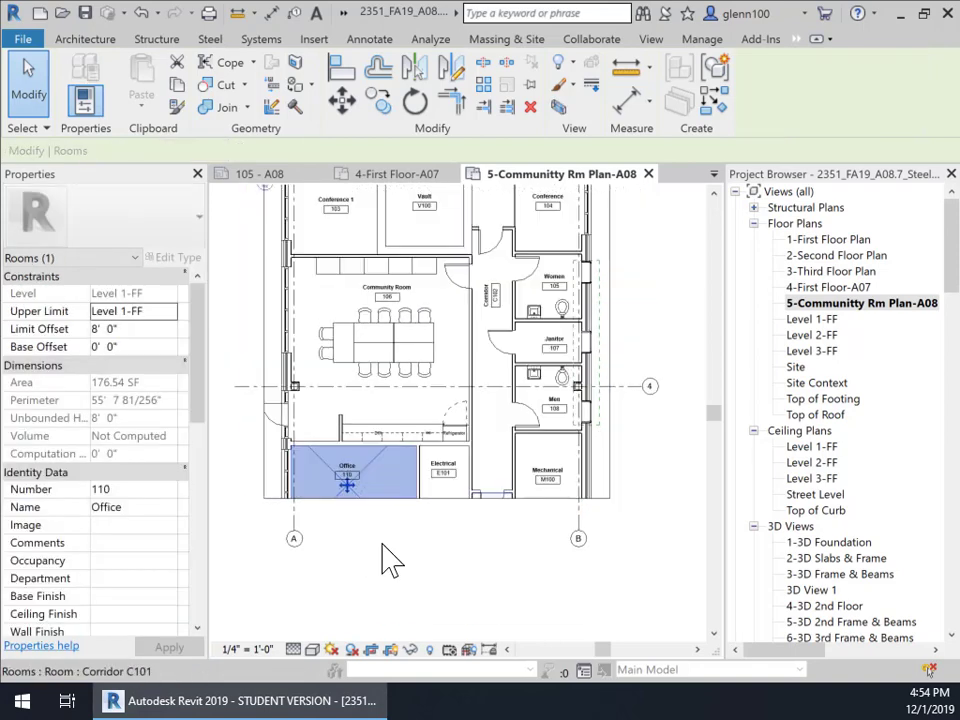
{"action": "middle_click_drag", "start_coordinate": [413, 548], "coordinate": [405, 506]}
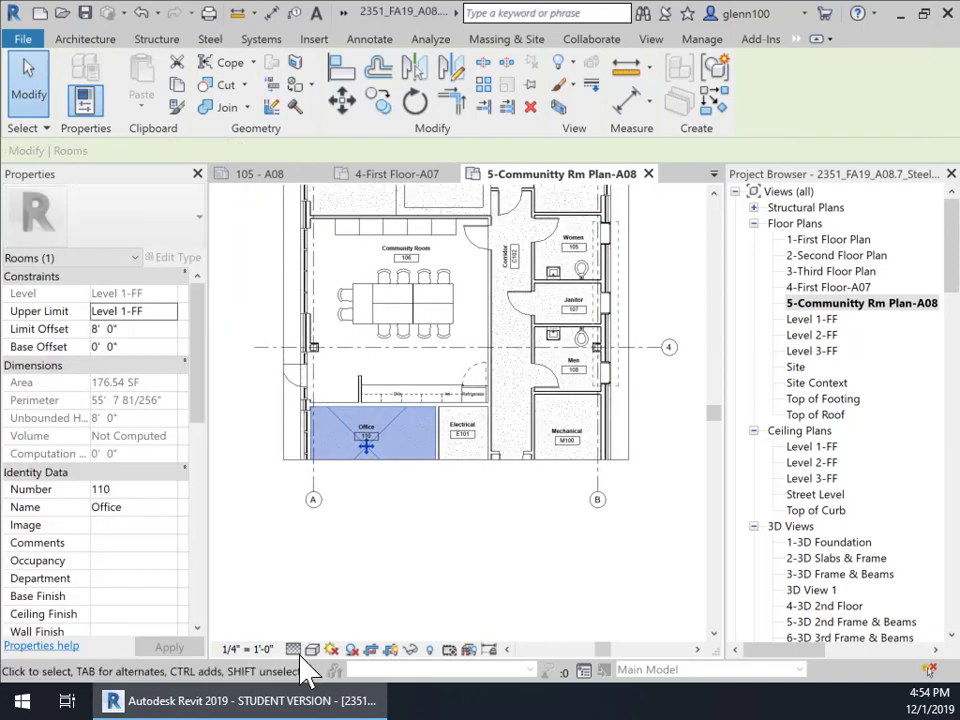
{"action": "middle_click_drag", "start_coordinate": [478, 583], "coordinate": [463, 594]}
{"action": "scroll", "coordinate": [458, 595], "scroll_direction": "down", "scroll_amount": 1}
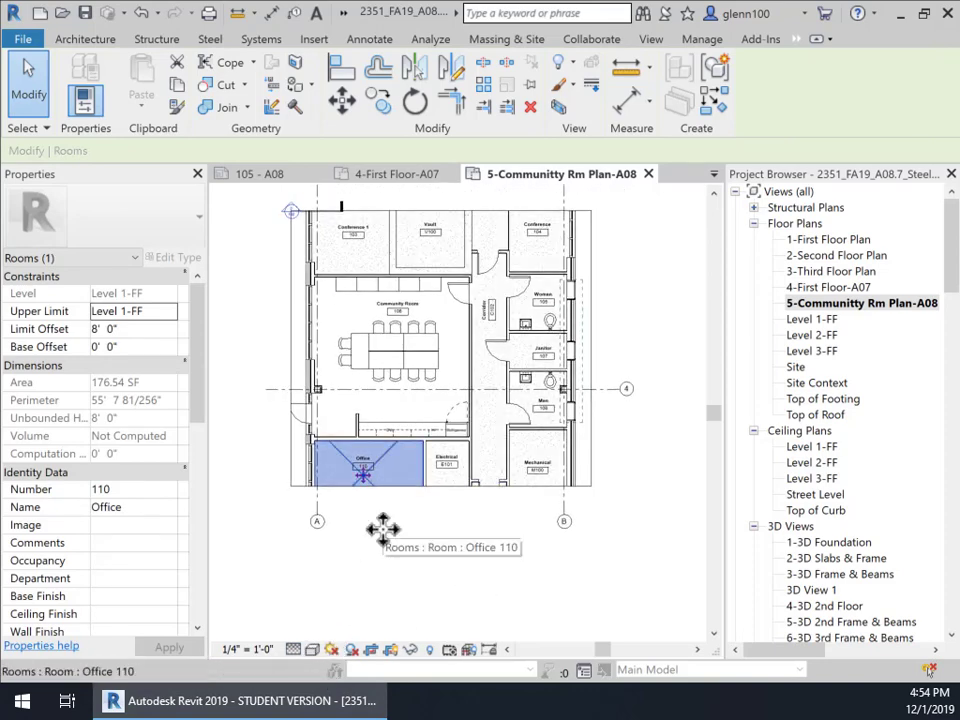
Step: Raise the crop region's top edge slightly so it lies above the section marker at Conference 1
{"action": "scroll", "coordinate": [345, 220], "scroll_direction": "up", "scroll_amount": 5}
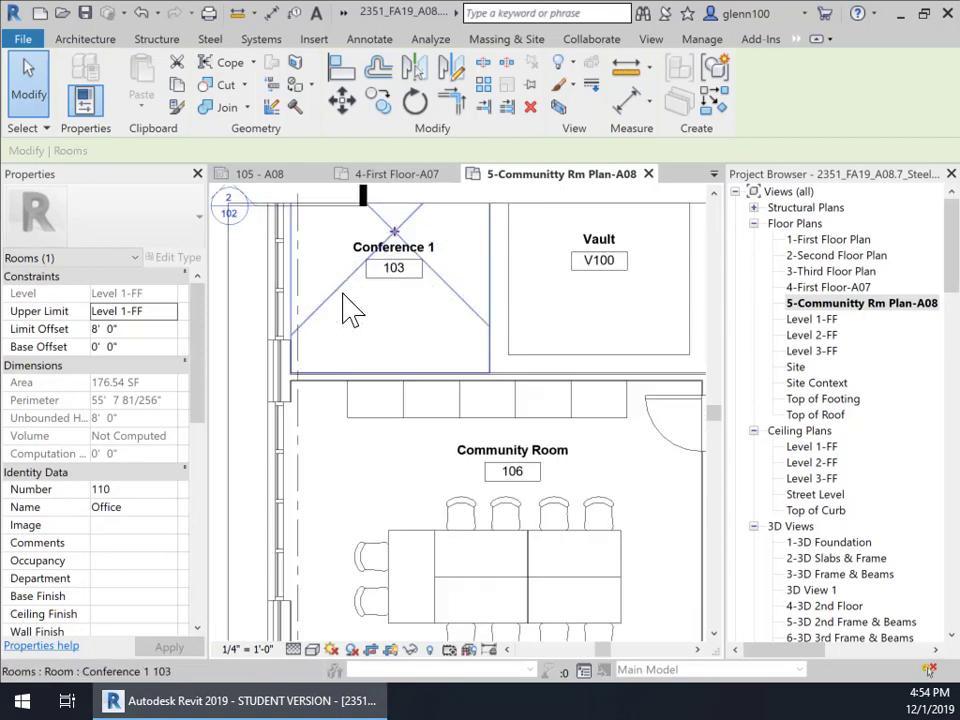
{"action": "middle_click_drag", "start_coordinate": [400, 300], "coordinate": [400, 430]}
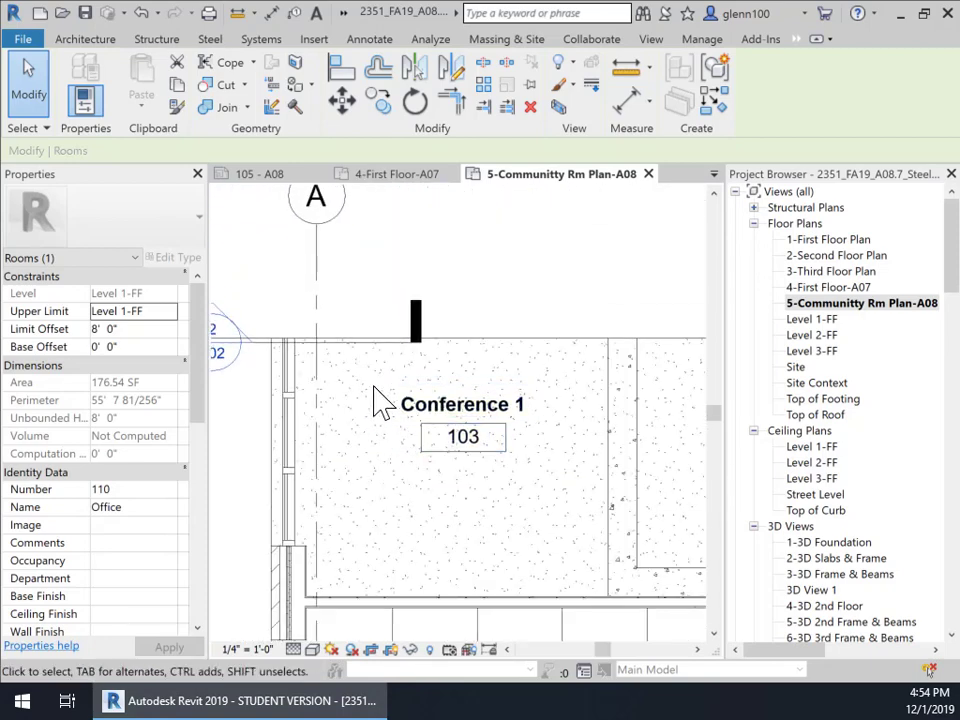
{"action": "scroll", "coordinate": [396, 420], "scroll_direction": "down", "scroll_amount": 3}
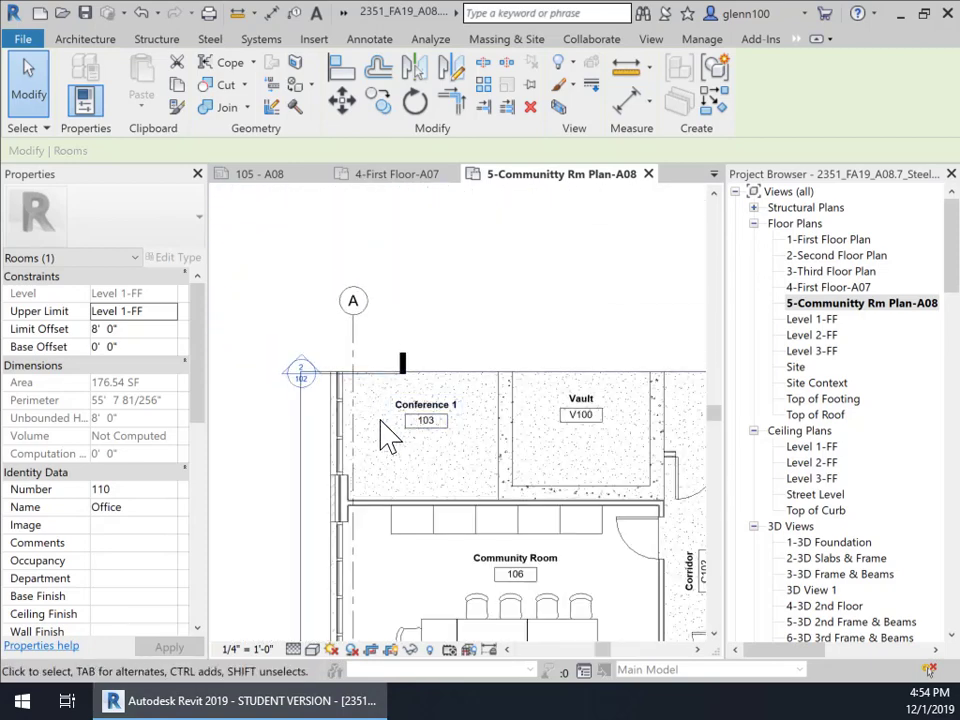
{"action": "scroll", "coordinate": [382, 392], "scroll_direction": "up", "scroll_amount": 1}
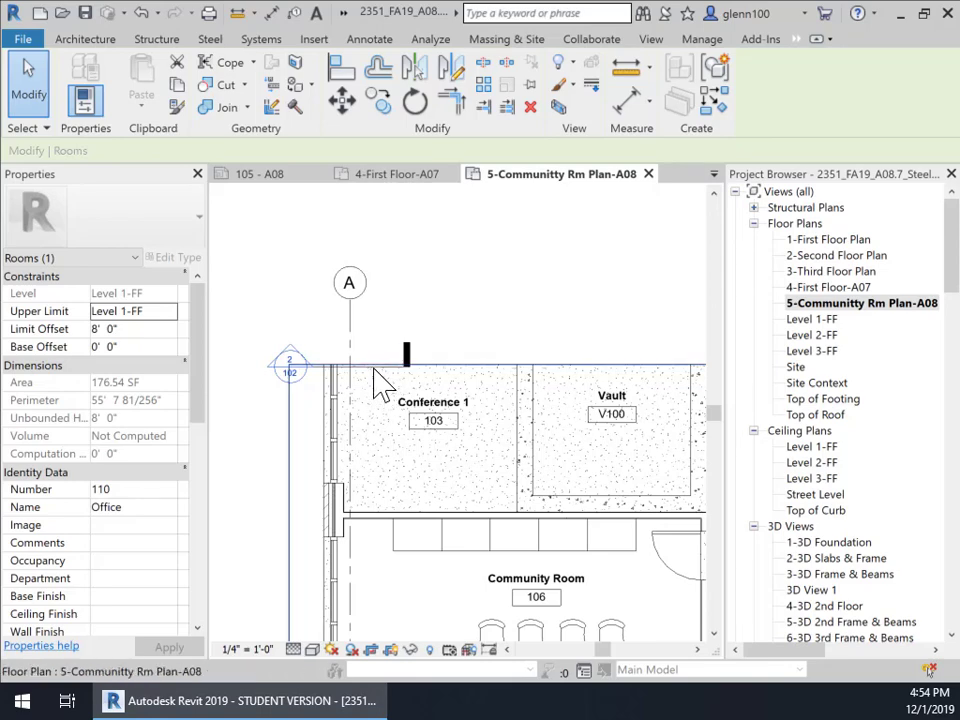
{"action": "left_click", "coordinate": [493, 367]}
{"action": "middle_click_drag", "start_coordinate": [553, 429], "coordinate": [502, 424]}
{"action": "left_click_drag", "start_coordinate": [586, 359], "coordinate": [587, 336]}
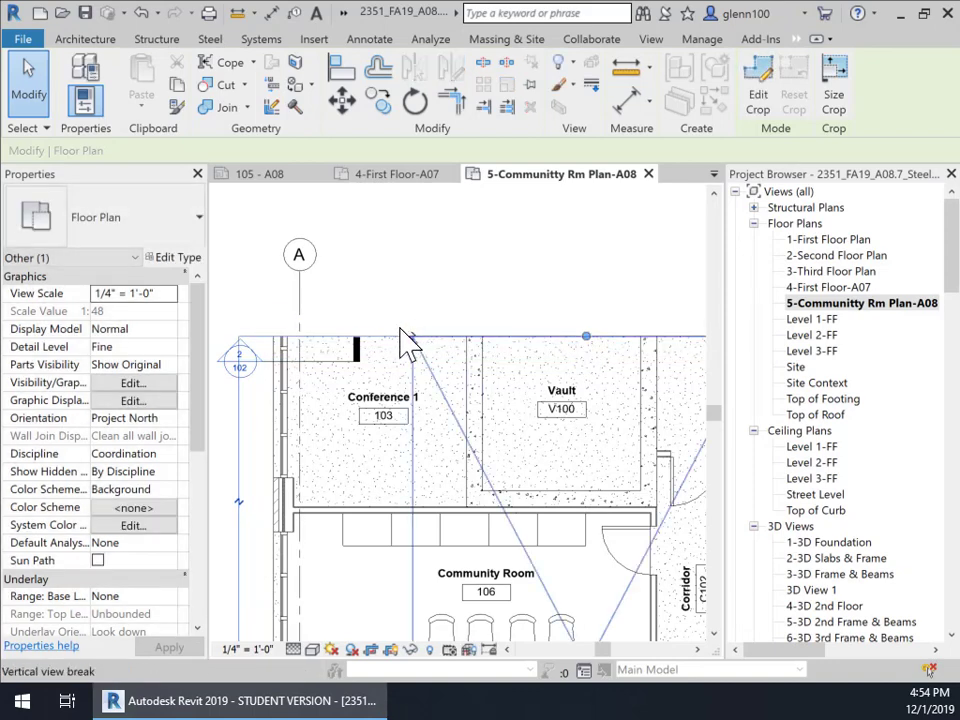
Step: Hide the Conference 1 room 103 in this view, as an individual element
{"action": "left_click", "coordinate": [375, 289]}
{"action": "scroll", "coordinate": [252, 480], "scroll_direction": "down", "scroll_amount": 5}
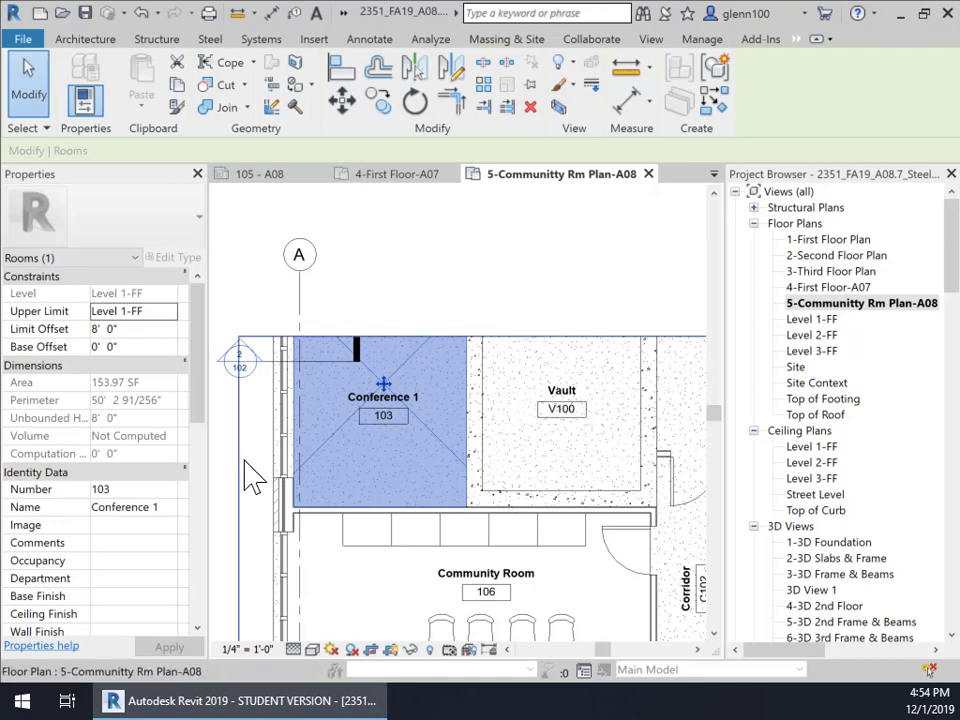
{"action": "middle_click_drag", "start_coordinate": [279, 467], "coordinate": [300, 419]}
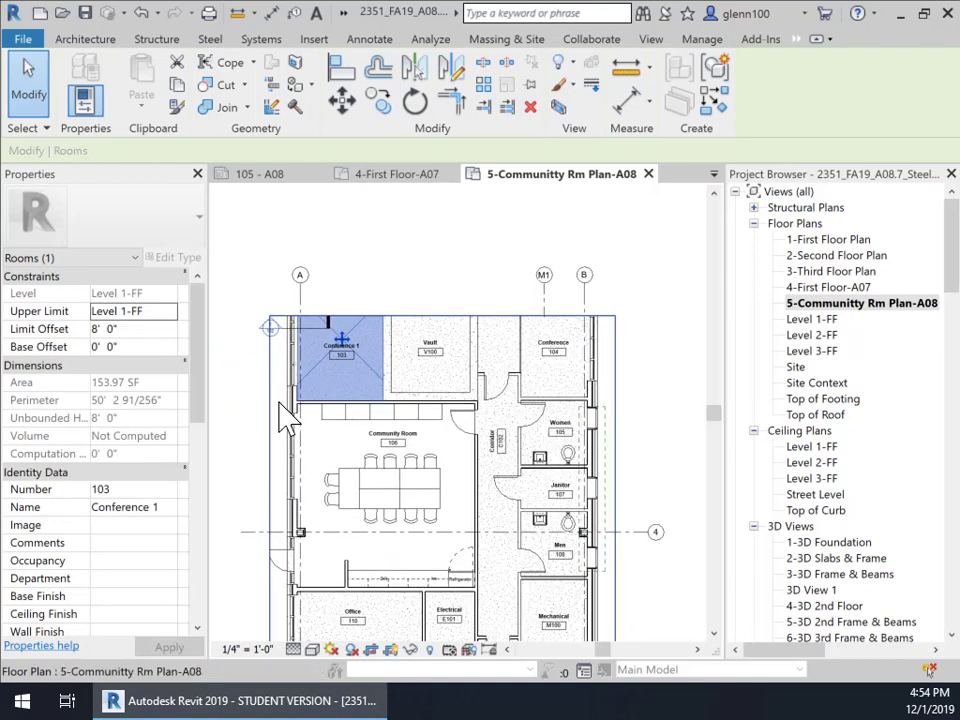
{"action": "right_click", "coordinate": [280, 335]}
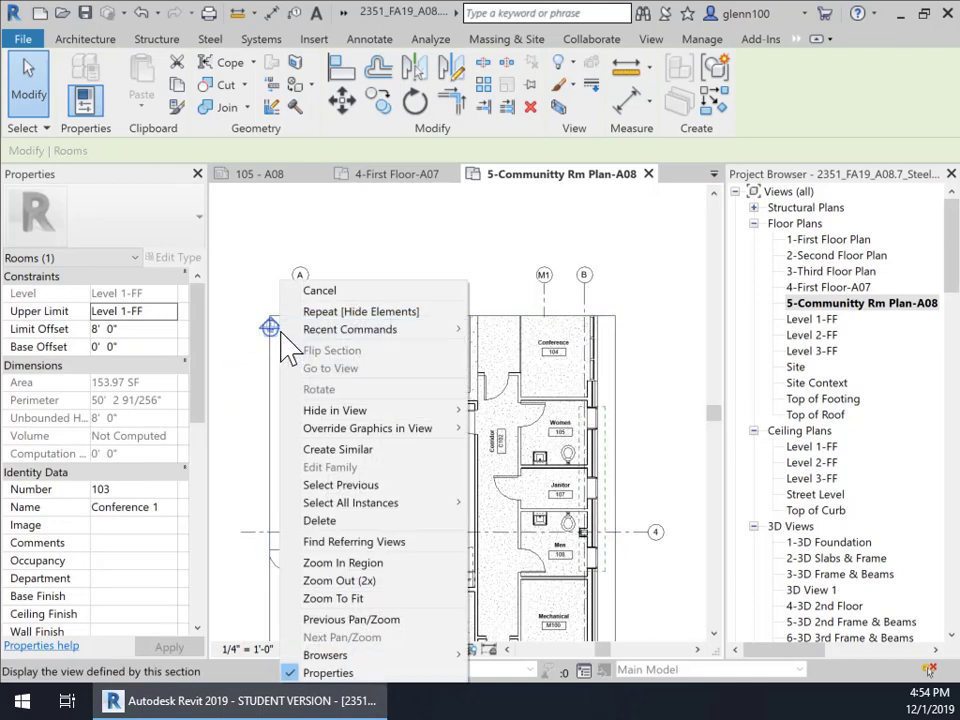
{"action": "mouse_move", "coordinate": [363, 414]}
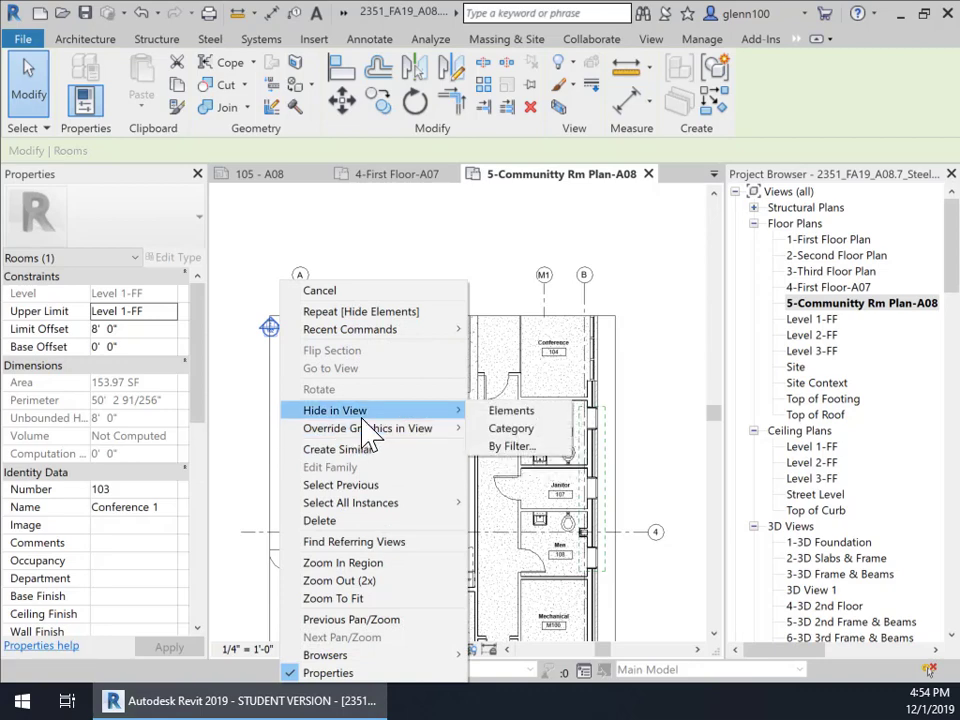
{"action": "left_click", "coordinate": [505, 411]}
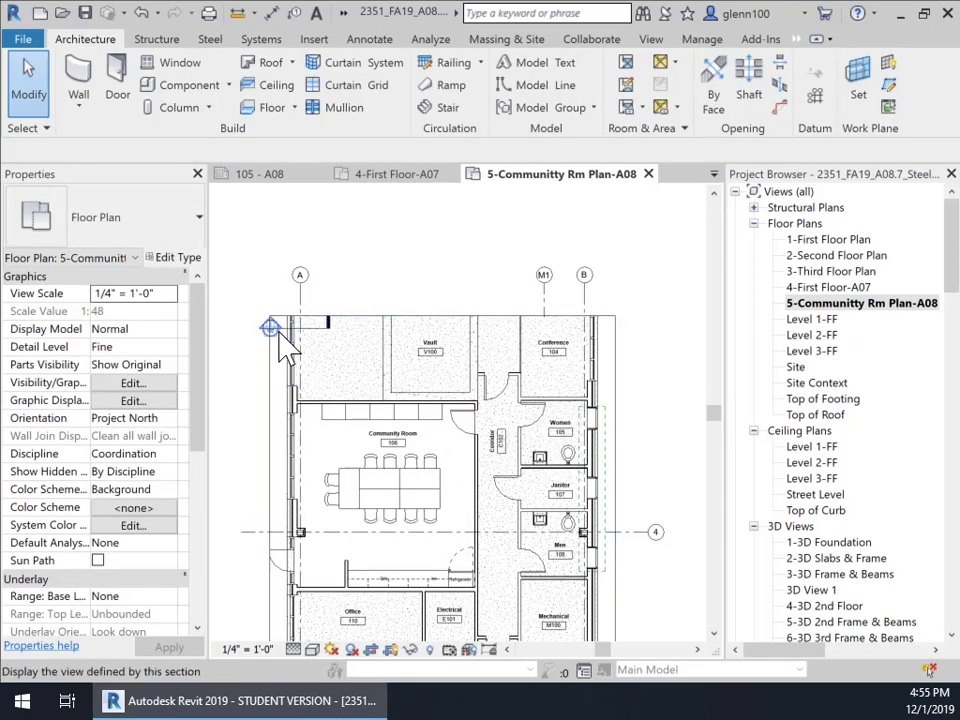
Step: Hide the wall section marker crossing the exterior wall near grid A in this view, as an individual element
{"action": "left_click", "coordinate": [325, 347]}
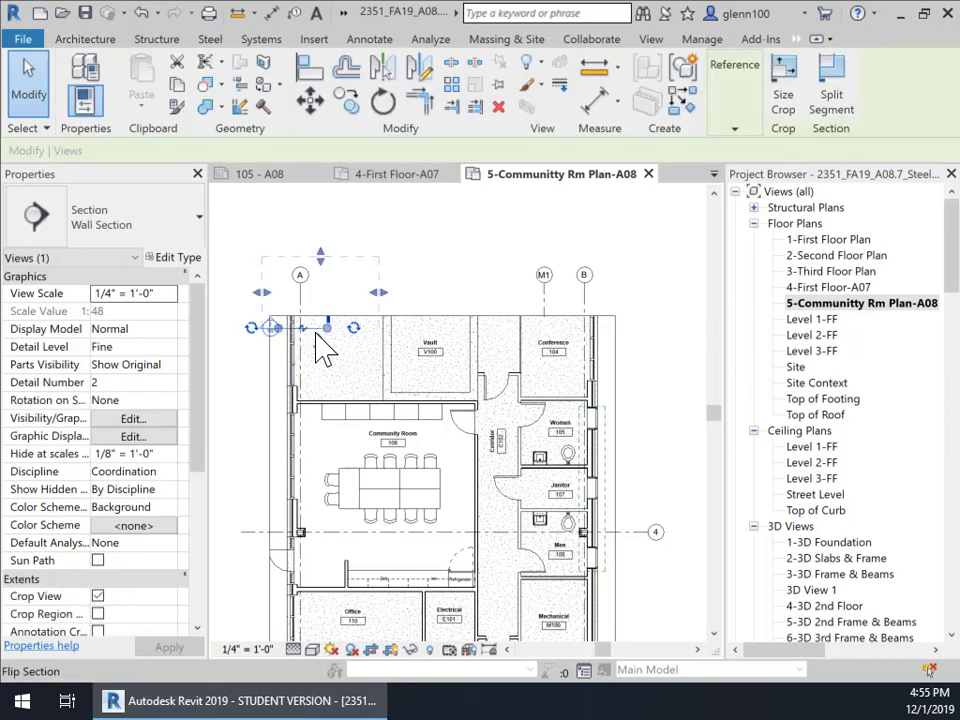
{"action": "right_click", "coordinate": [322, 344]}
{"action": "mouse_move", "coordinate": [500, 411]}
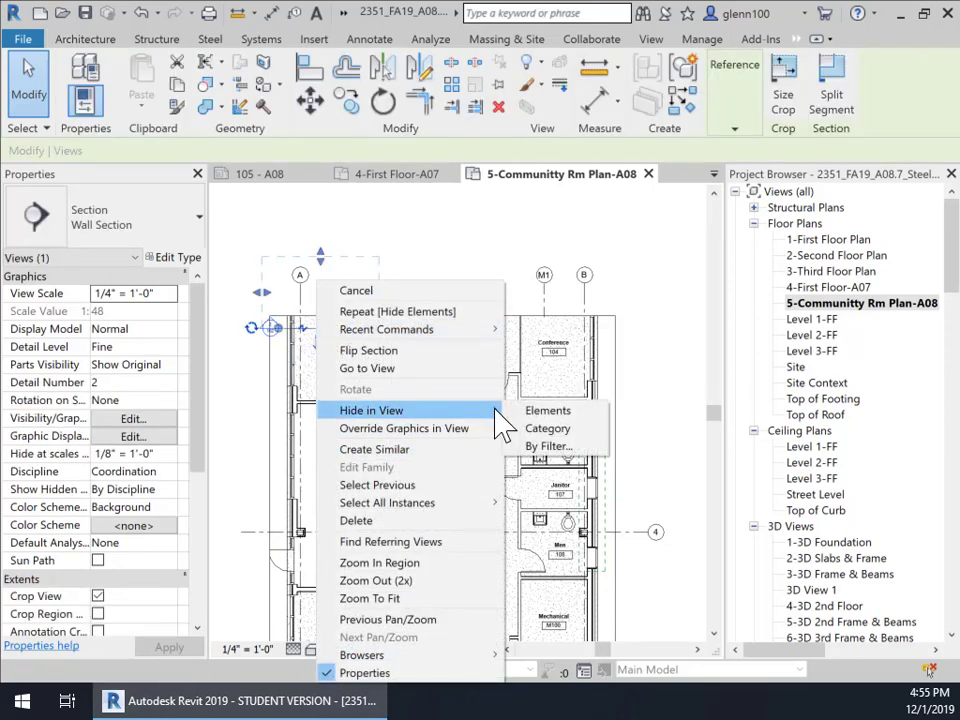
{"action": "left_click", "coordinate": [570, 410]}
{"action": "left_click", "coordinate": [445, 341]}
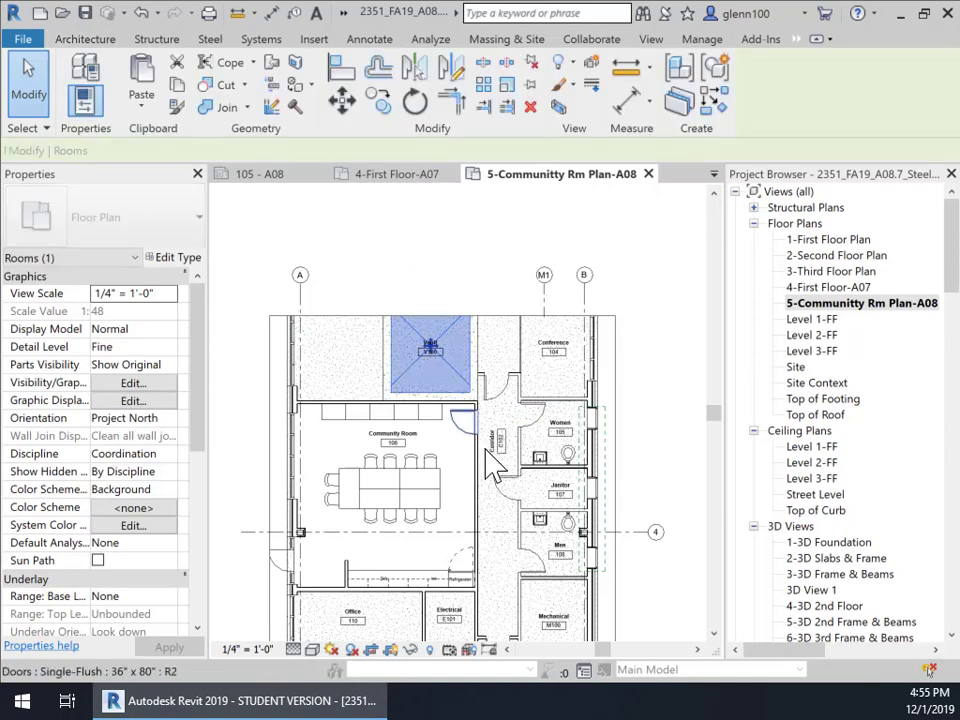
Step: Place the 5-Communitty Rm Plan-A08 floor plan in the upper-left area of sheet A08
{"action": "scroll", "coordinate": [489, 475], "scroll_direction": "down", "scroll_amount": 1}
{"action": "middle_click_drag", "start_coordinate": [487, 501], "coordinate": [442, 375]}
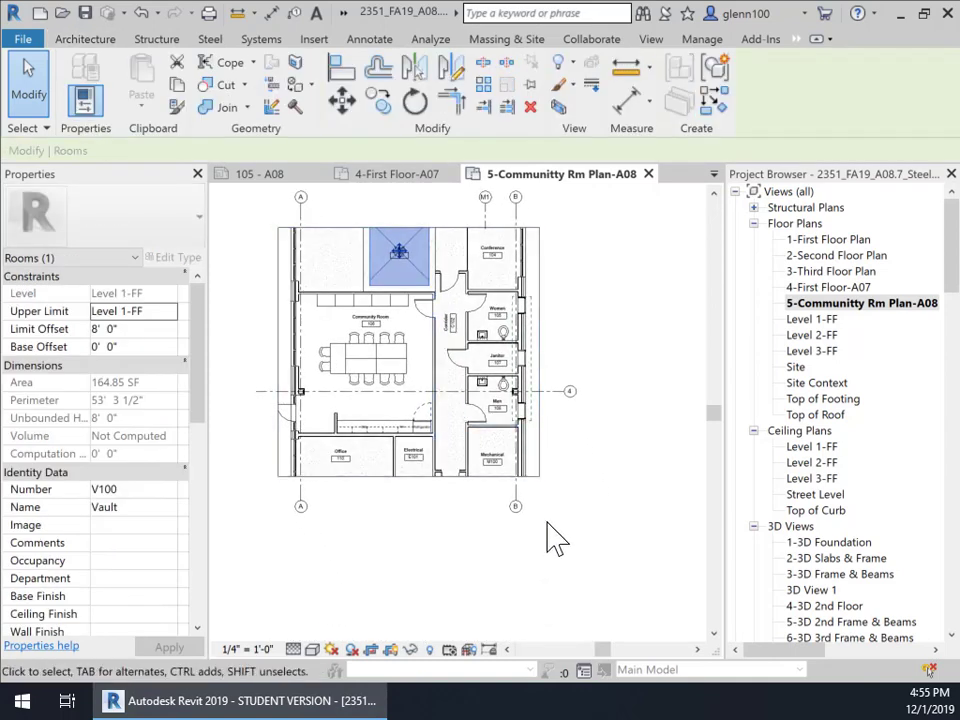
{"action": "middle_click_drag", "start_coordinate": [574, 548], "coordinate": [562, 563]}
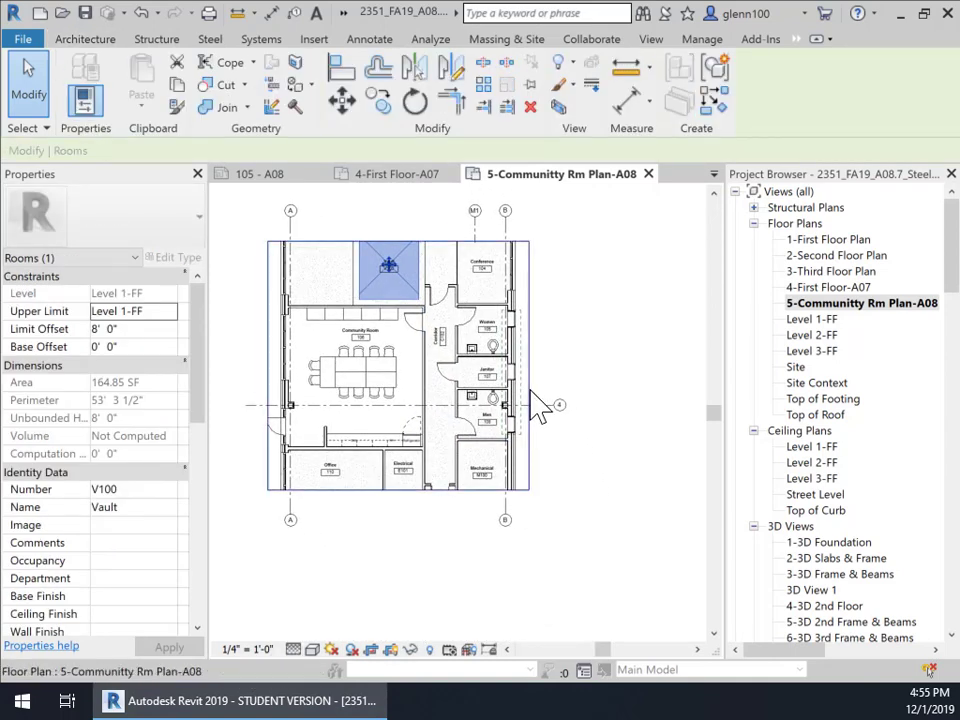
{"action": "left_click", "coordinate": [714, 175]}
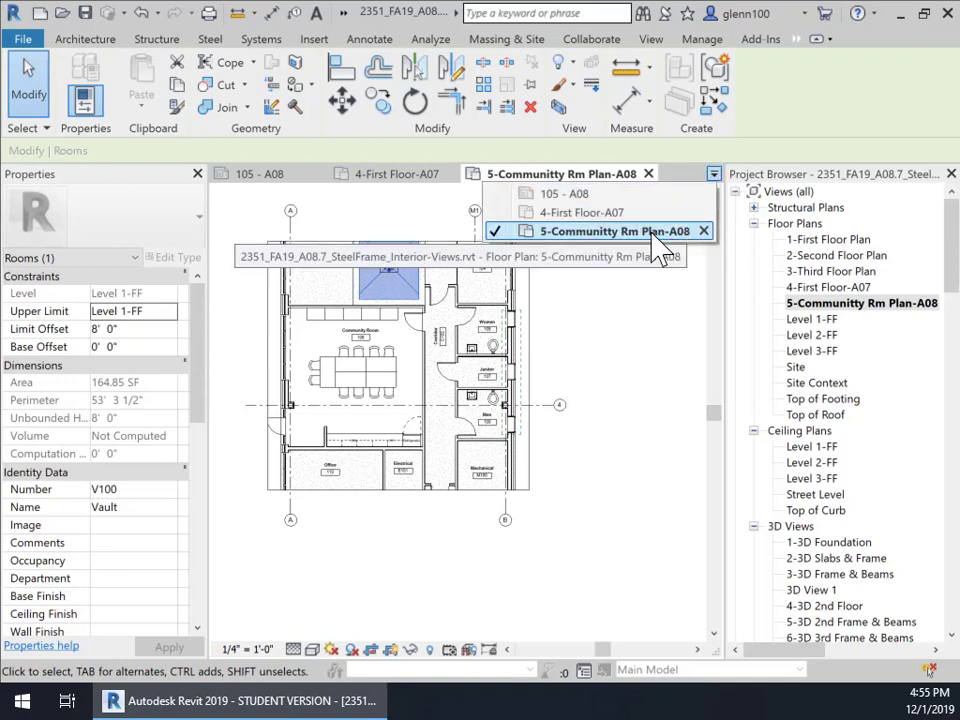
{"action": "left_click", "coordinate": [578, 196]}
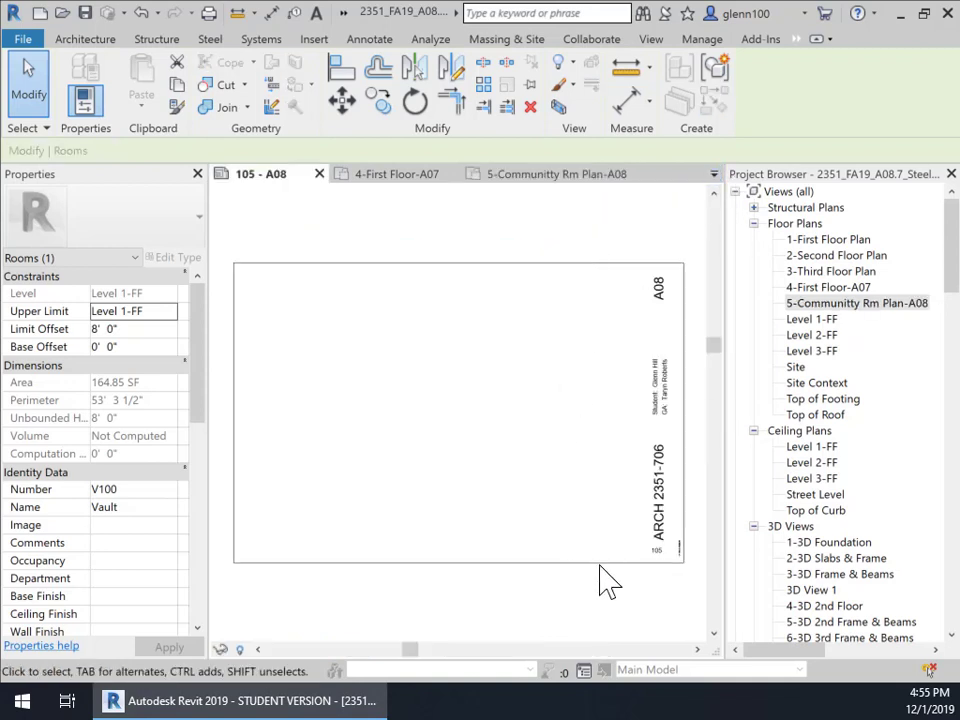
{"action": "left_click", "coordinate": [824, 304]}
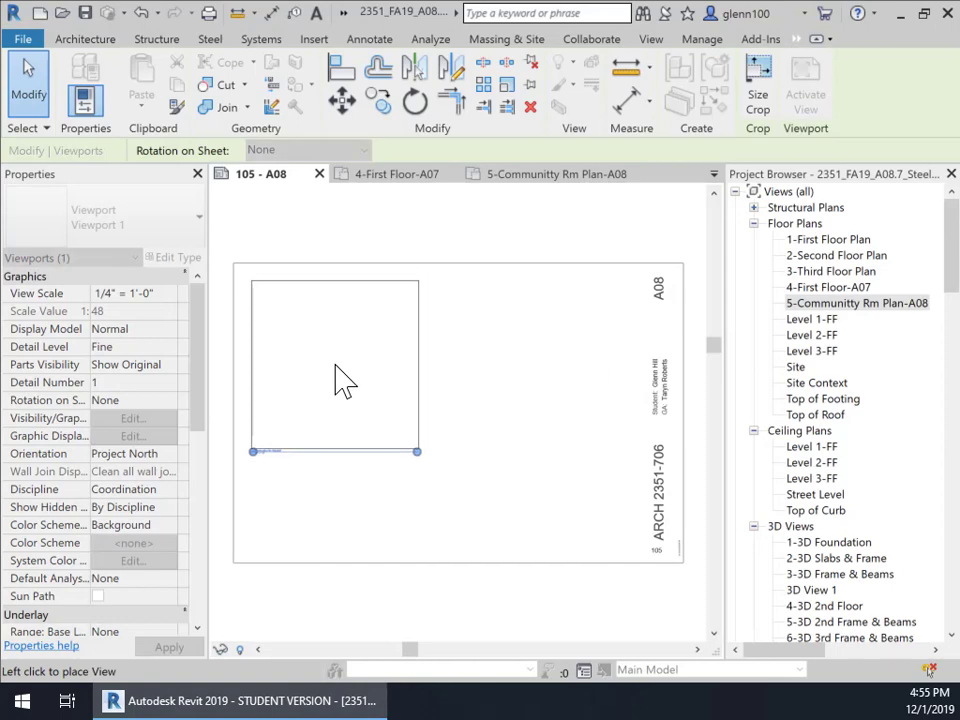
{"action": "left_click", "coordinate": [343, 381]}
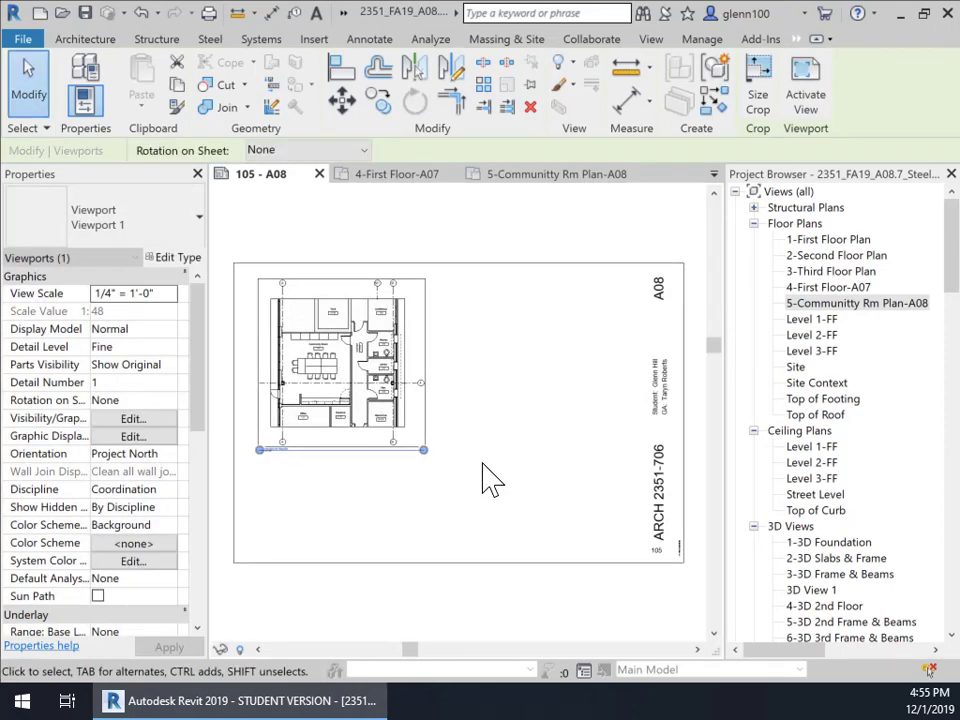
{"action": "scroll", "coordinate": [321, 386], "scroll_direction": "up", "scroll_amount": 3}
{"action": "middle_click_drag", "start_coordinate": [300, 396], "coordinate": [521, 454]}
{"action": "scroll", "coordinate": [503, 437], "scroll_direction": "down", "scroll_amount": 1}
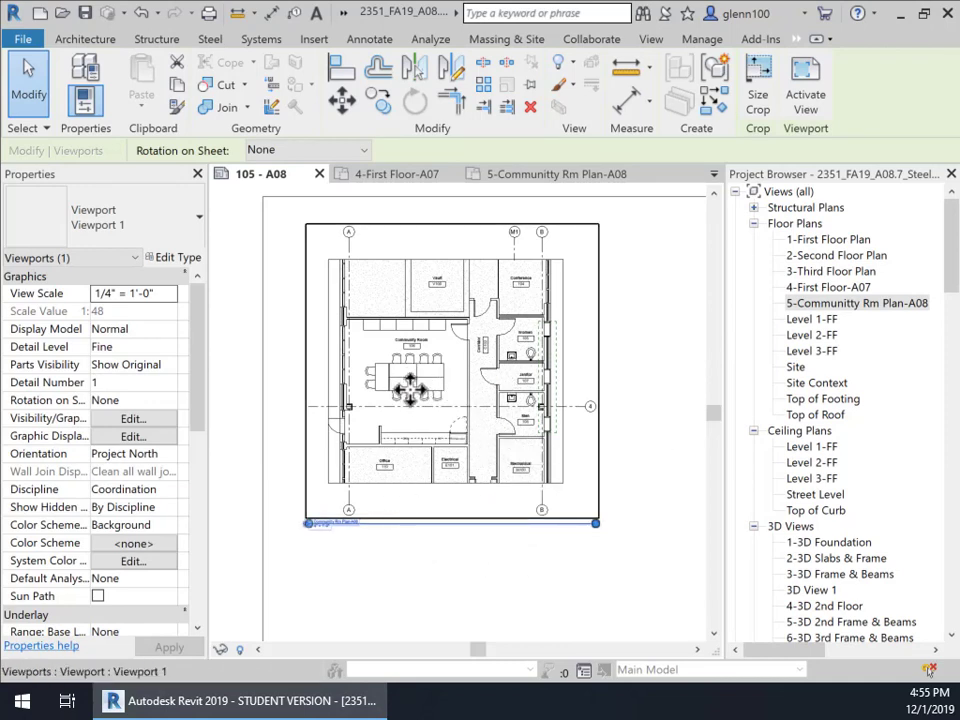
{"action": "middle_click_drag", "start_coordinate": [482, 460], "coordinate": [444, 459]}
{"action": "scroll", "coordinate": [407, 424], "scroll_direction": "down", "scroll_amount": 3}
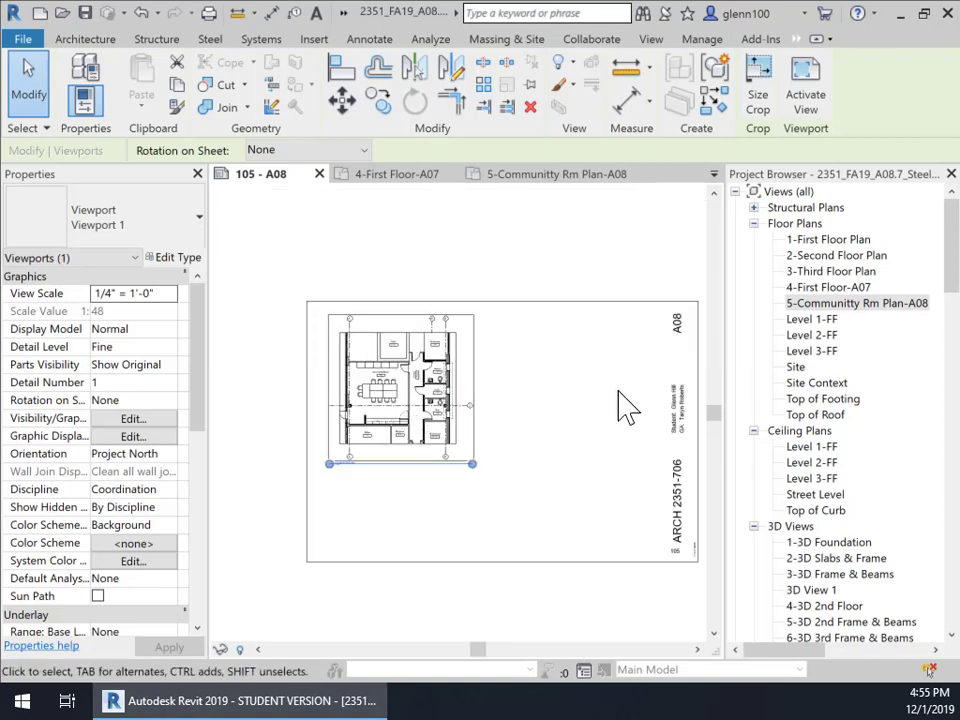
Step: Unhide the category of the interior elevation marker at the Community Room table in the 5-Communitty Rm Plan-A08 view
{"action": "scroll", "coordinate": [405, 408], "scroll_direction": "up", "scroll_amount": 2}
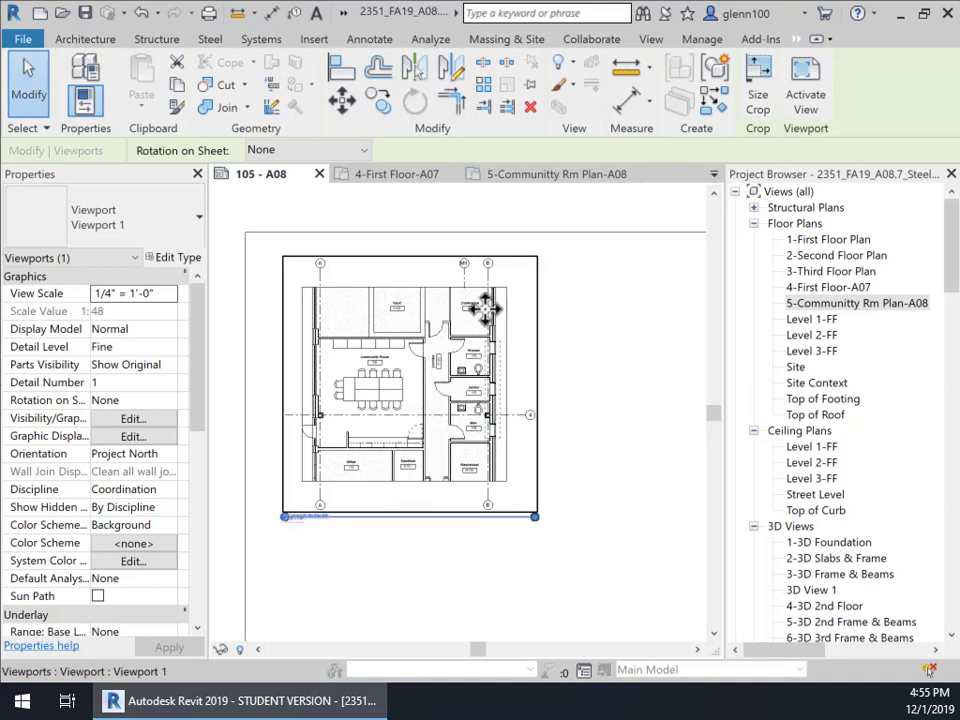
{"action": "left_click", "coordinate": [557, 180]}
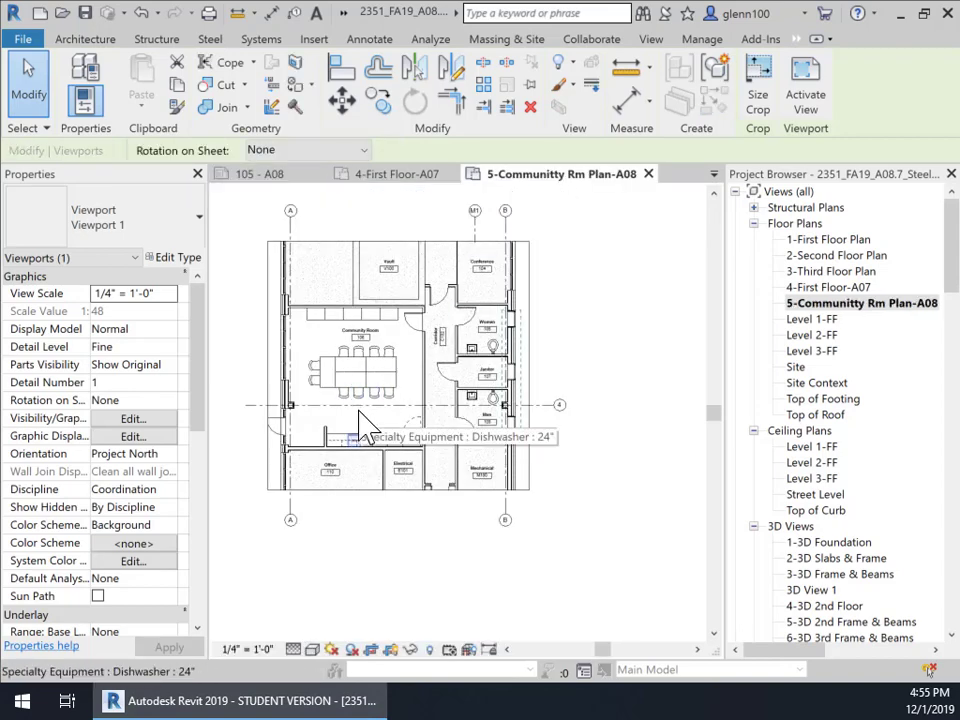
{"action": "left_click", "coordinate": [432, 651]}
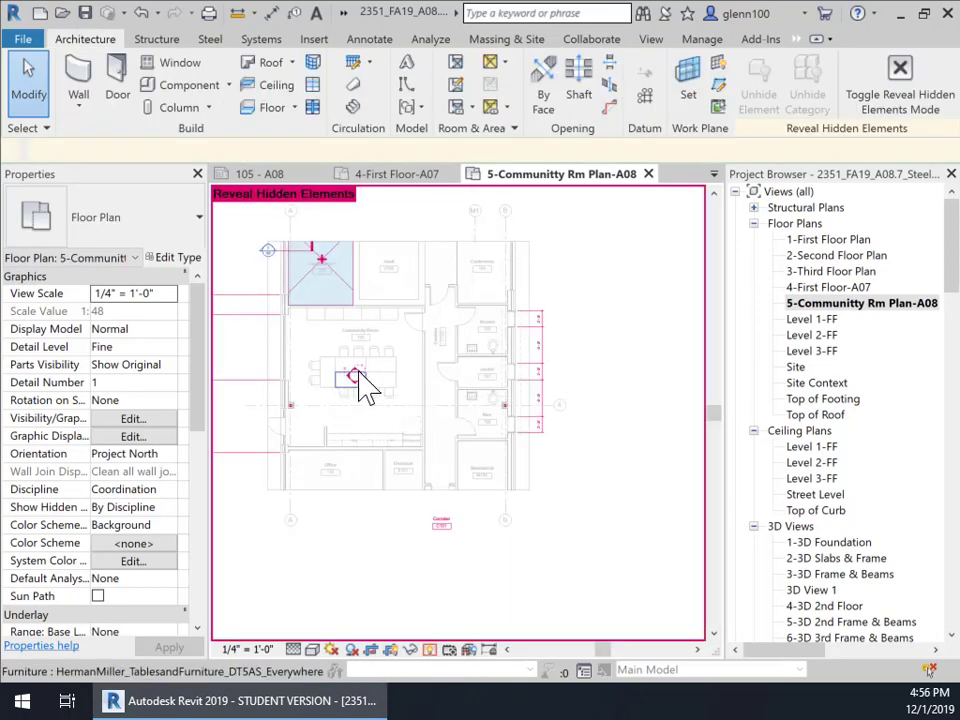
{"action": "scroll", "coordinate": [360, 390], "scroll_direction": "up", "scroll_amount": 5}
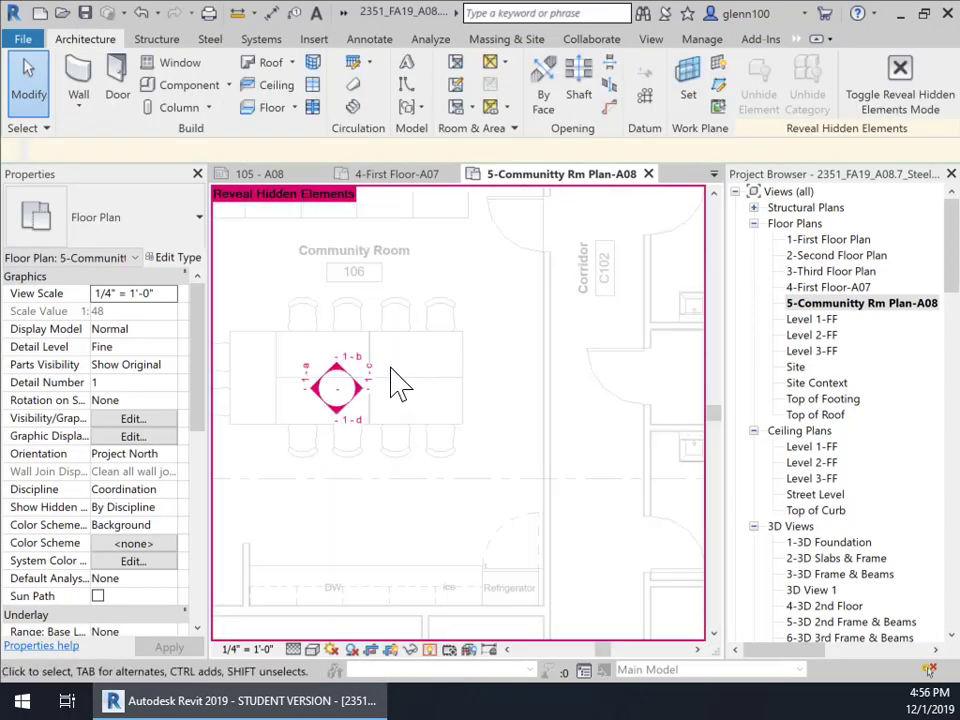
{"action": "right_click", "coordinate": [339, 412]}
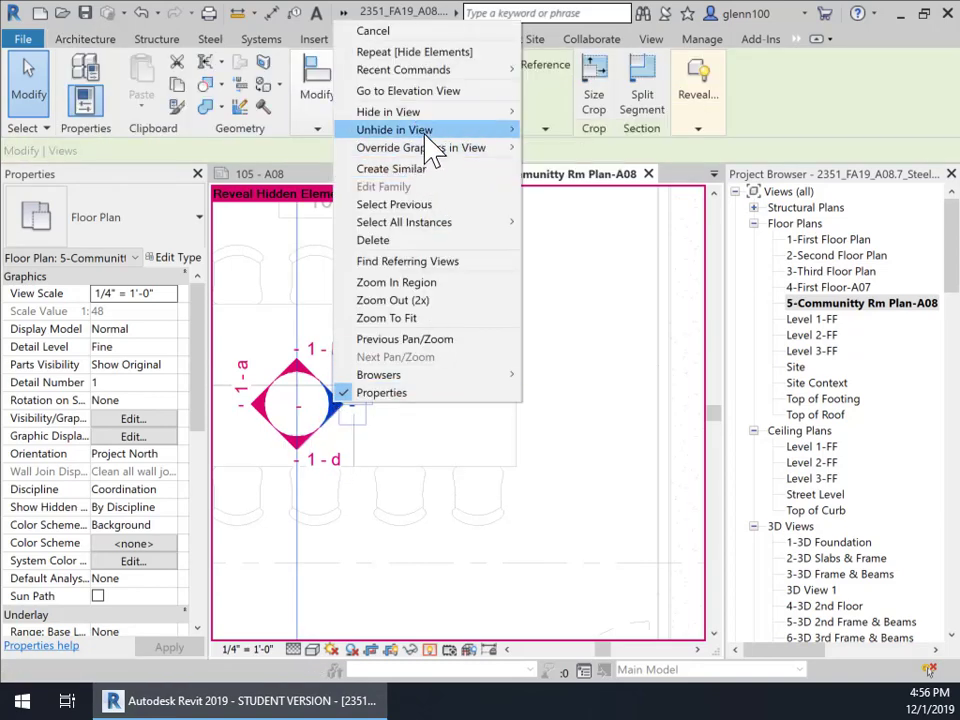
{"action": "mouse_move", "coordinate": [432, 140]}
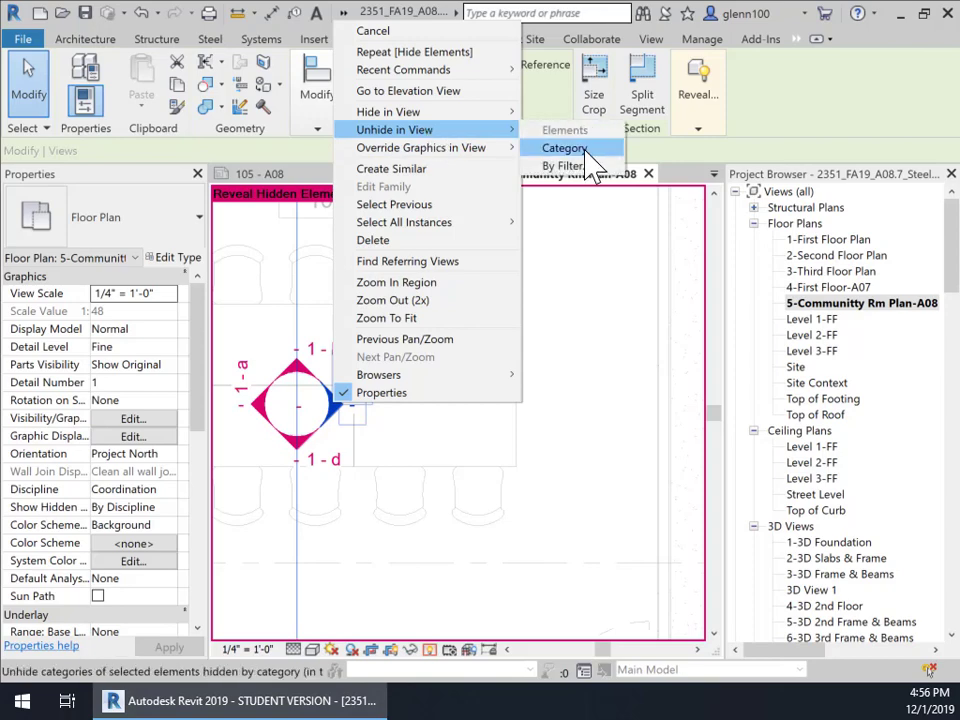
{"action": "left_click", "coordinate": [585, 155]}
{"action": "scroll", "coordinate": [536, 475], "scroll_direction": "down", "scroll_amount": 4}
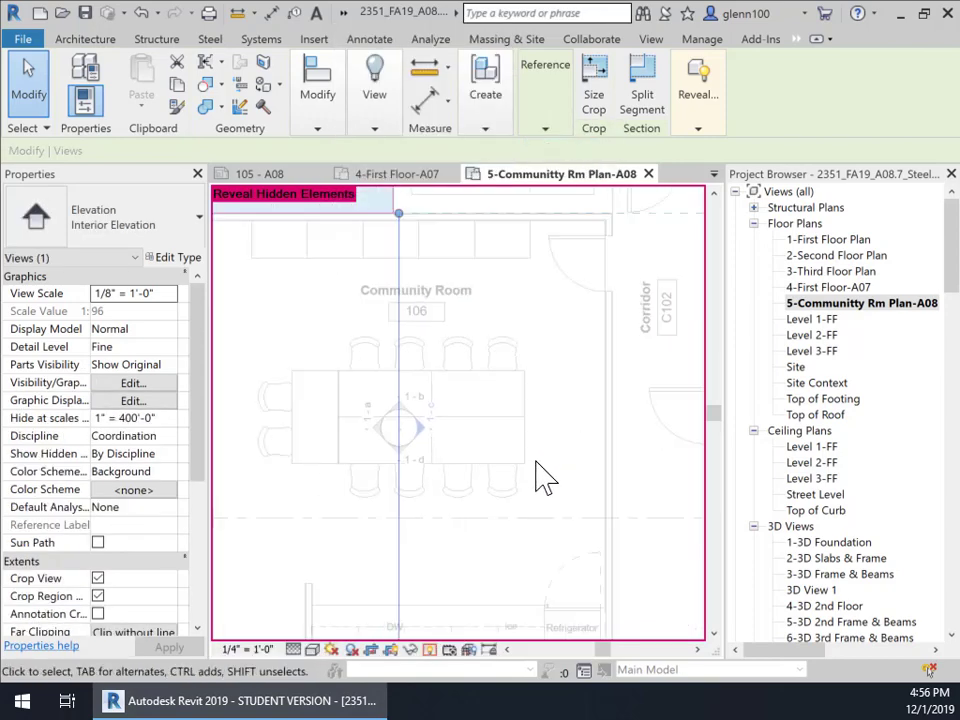
{"action": "left_click", "coordinate": [429, 649]}
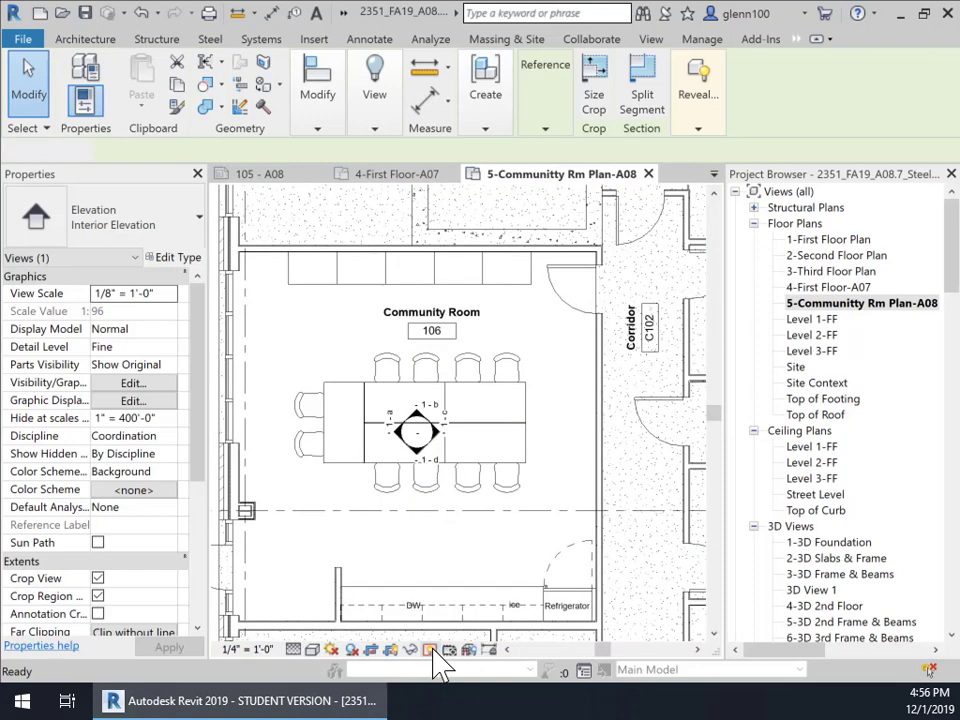
Step: Examine the interior elevation marker in the community room plan and in its viewport on sheet A08
{"action": "scroll", "coordinate": [512, 526], "scroll_direction": "down", "scroll_amount": 3}
{"action": "mouse_move", "coordinate": [512, 526]}
{"action": "middle_mouse_down"}
{"action": "mouse_move", "coordinate": [524, 537]}
{"action": "mouse_move", "coordinate": [447, 490]}
{"action": "middle_mouse_up"}
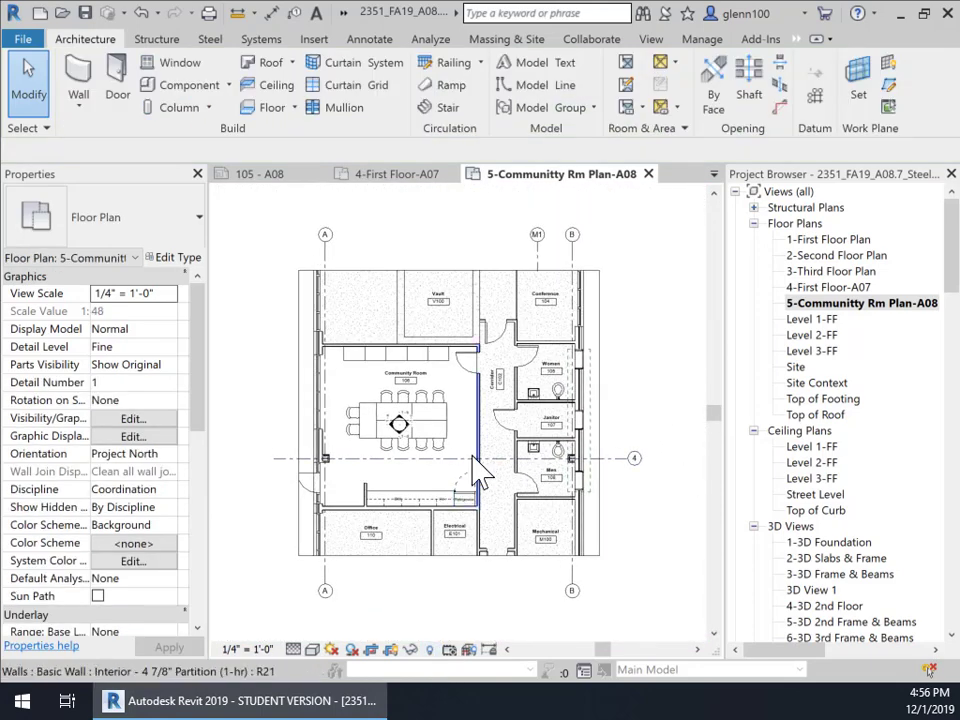
{"action": "scroll", "coordinate": [416, 467], "scroll_direction": "up", "scroll_amount": 3}
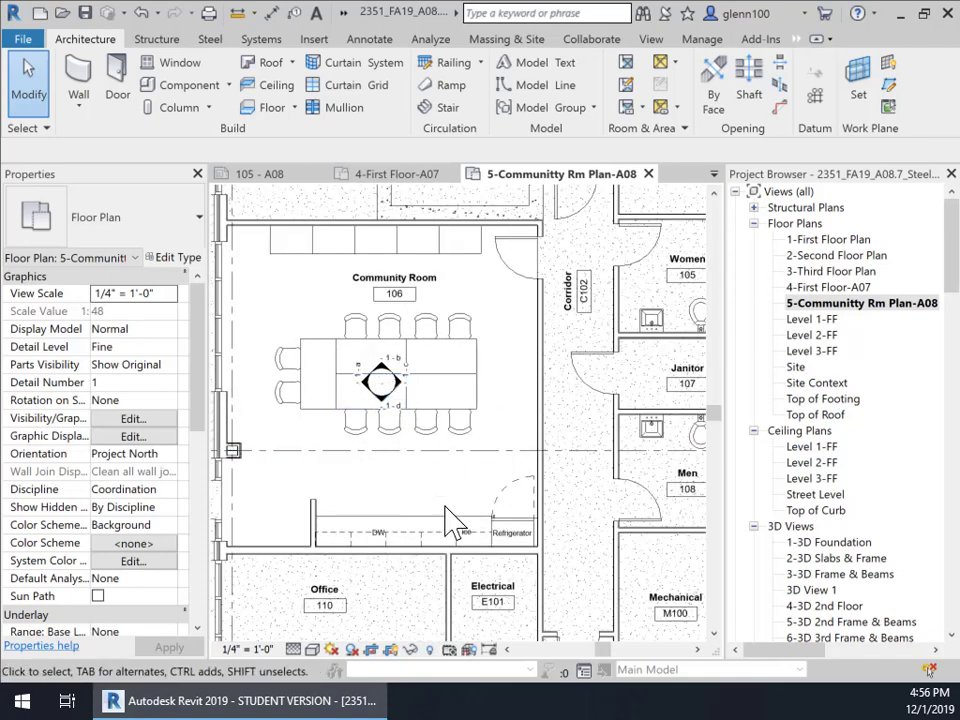
{"action": "scroll", "coordinate": [452, 574], "scroll_direction": "down", "scroll_amount": 2}
{"action": "middle_click_drag", "start_coordinate": [456, 574], "coordinate": [480, 510]}
{"action": "left_click", "coordinate": [283, 178]}
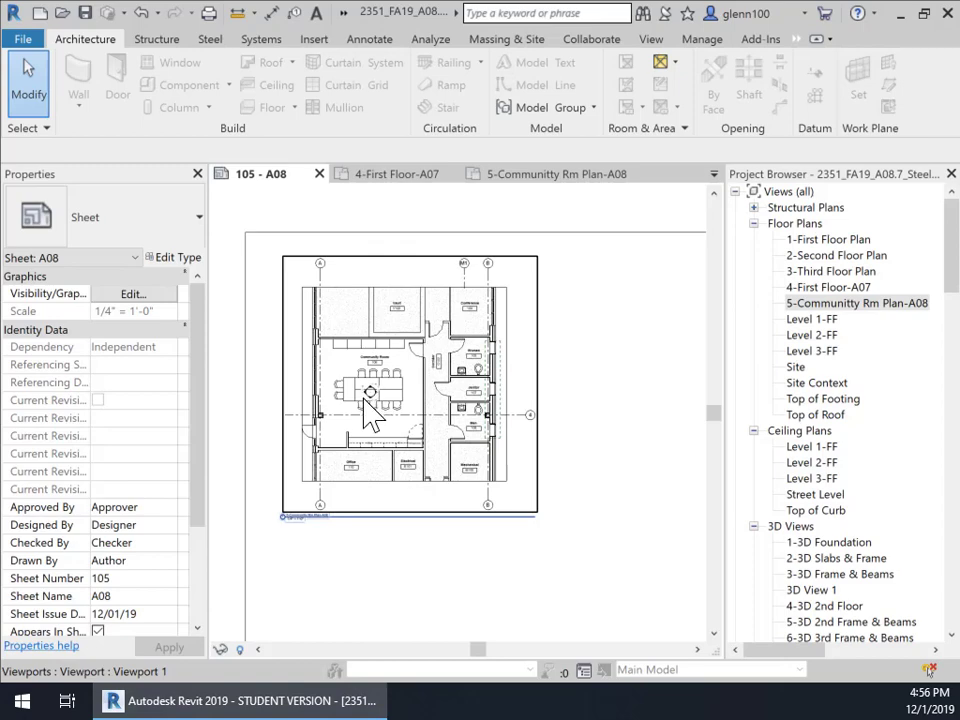
{"action": "middle_click_drag", "start_coordinate": [570, 463], "coordinate": [416, 451]}
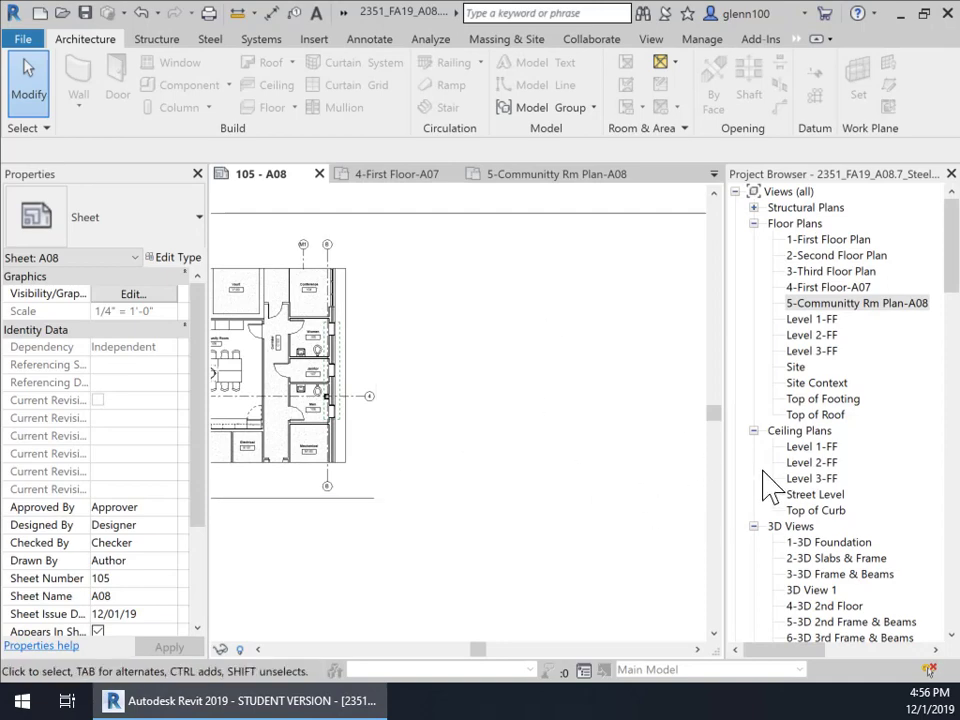
{"action": "left_click", "coordinate": [885, 431]}
{"action": "left_click_drag", "start_coordinate": [948, 272], "coordinate": [948, 352]}
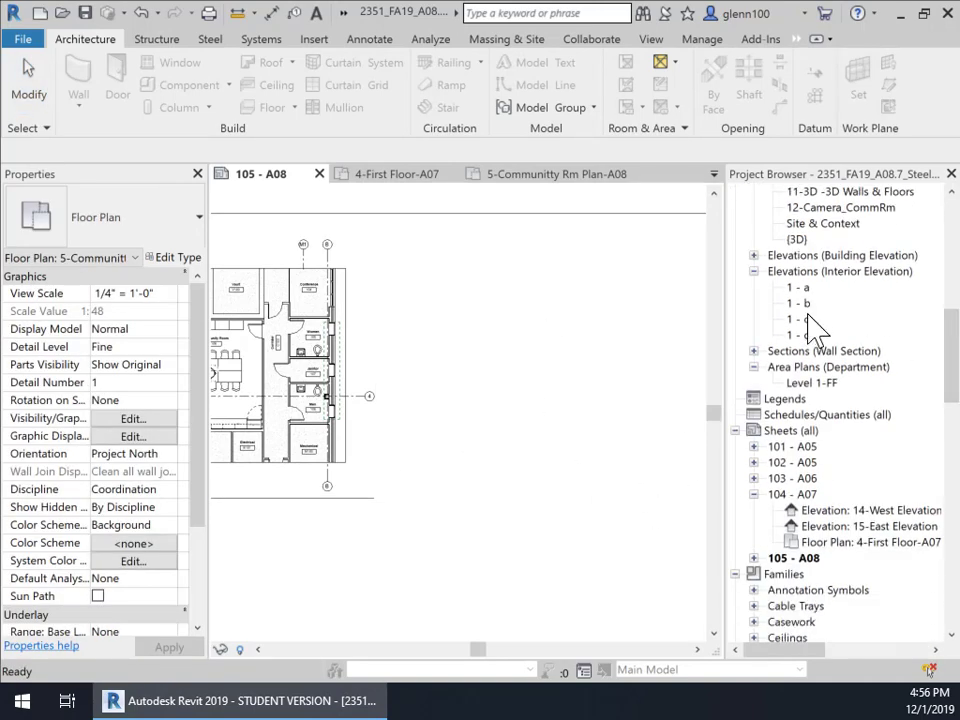
{"action": "left_click", "coordinate": [798, 289]}
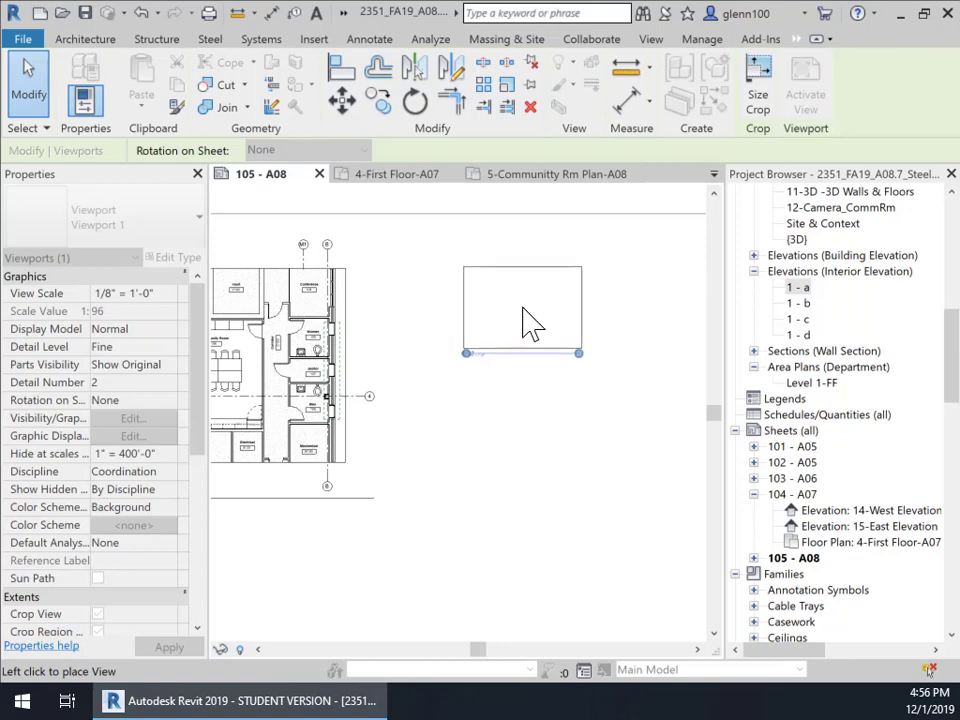
{"action": "key", "text": "Delete"}
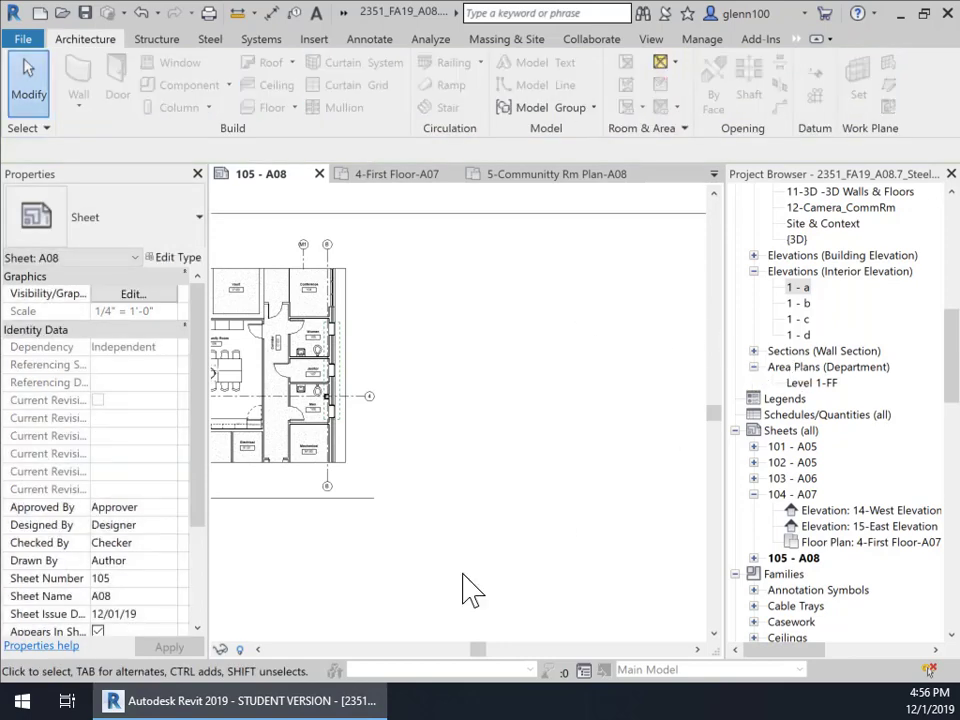
Step: Open interior elevation 1 - a and set its view scale to 1/4" = 1'-0"
{"action": "left_click", "coordinate": [797, 288]}
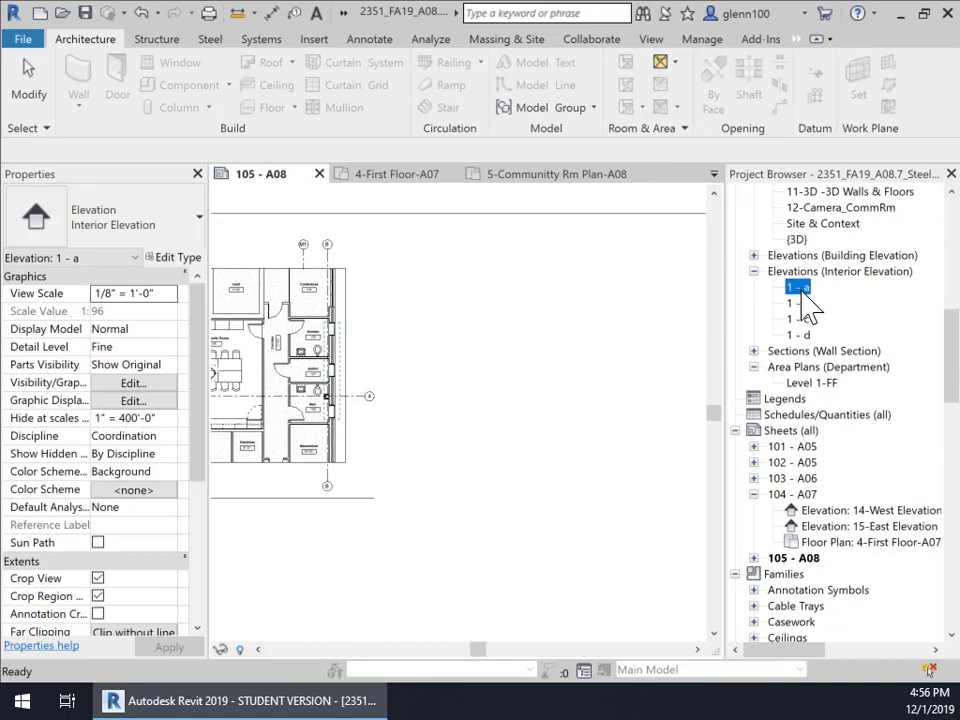
{"action": "right_click", "coordinate": [800, 289]}
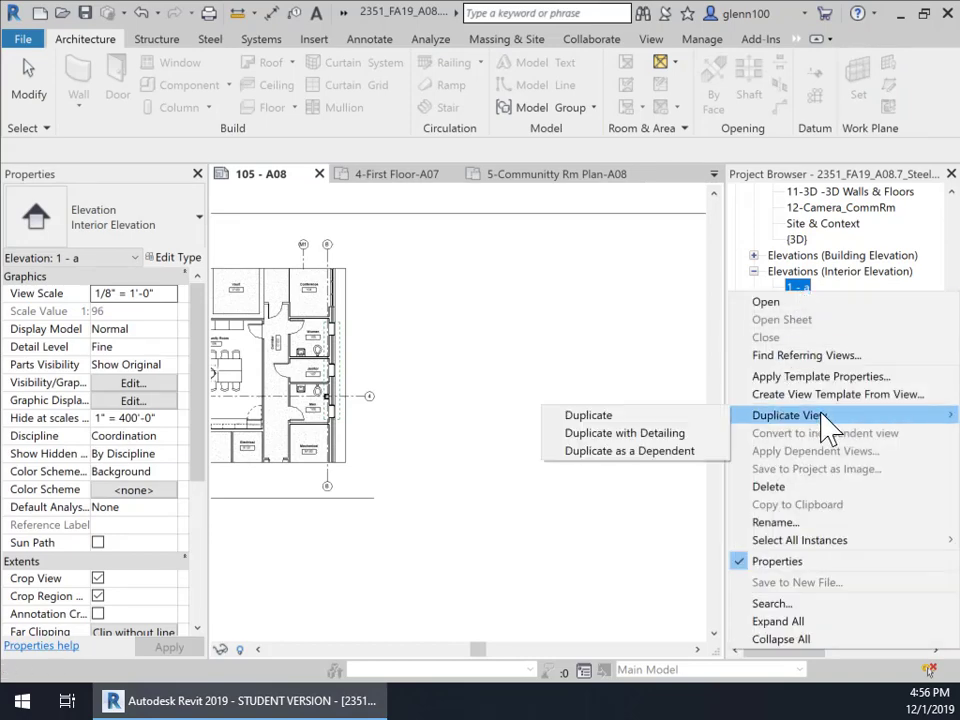
{"action": "double_click", "coordinate": [798, 287]}
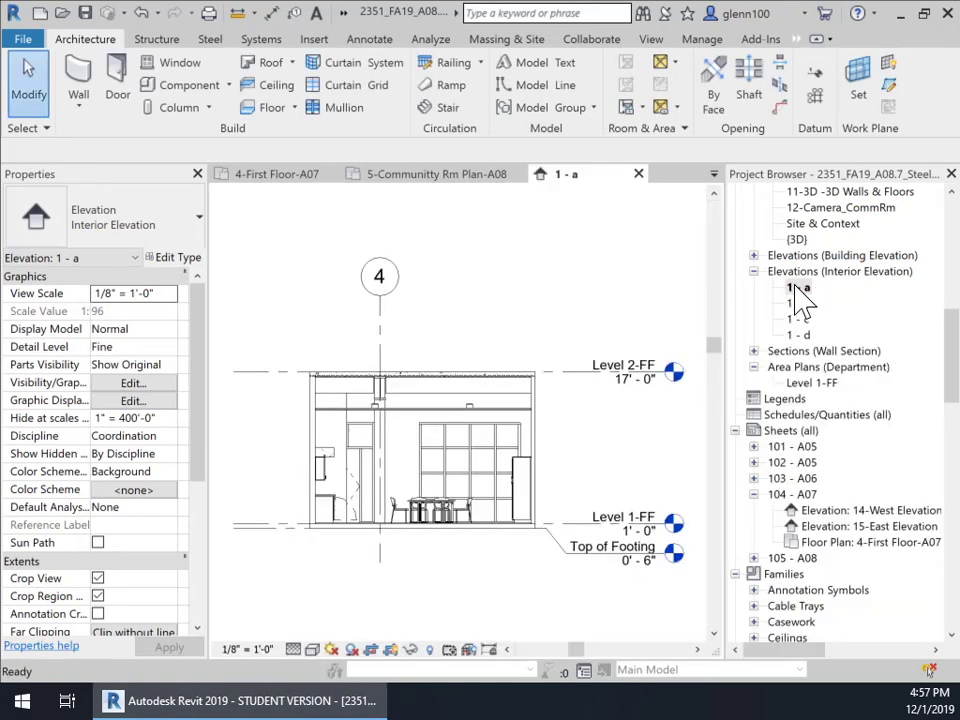
{"action": "left_click", "coordinate": [247, 649]}
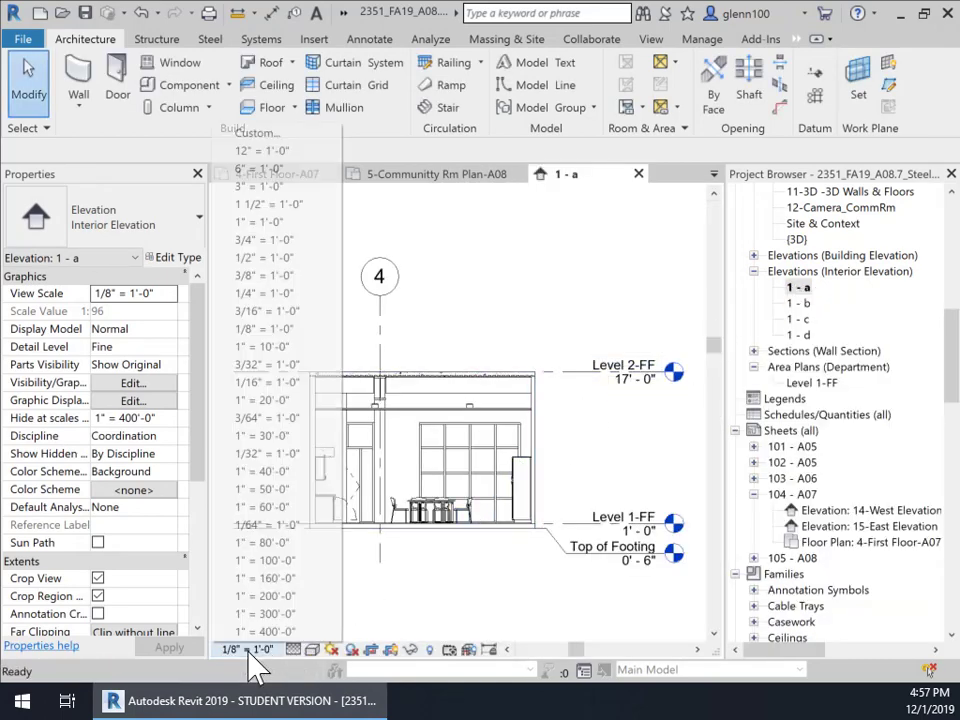
{"action": "left_click", "coordinate": [279, 293]}
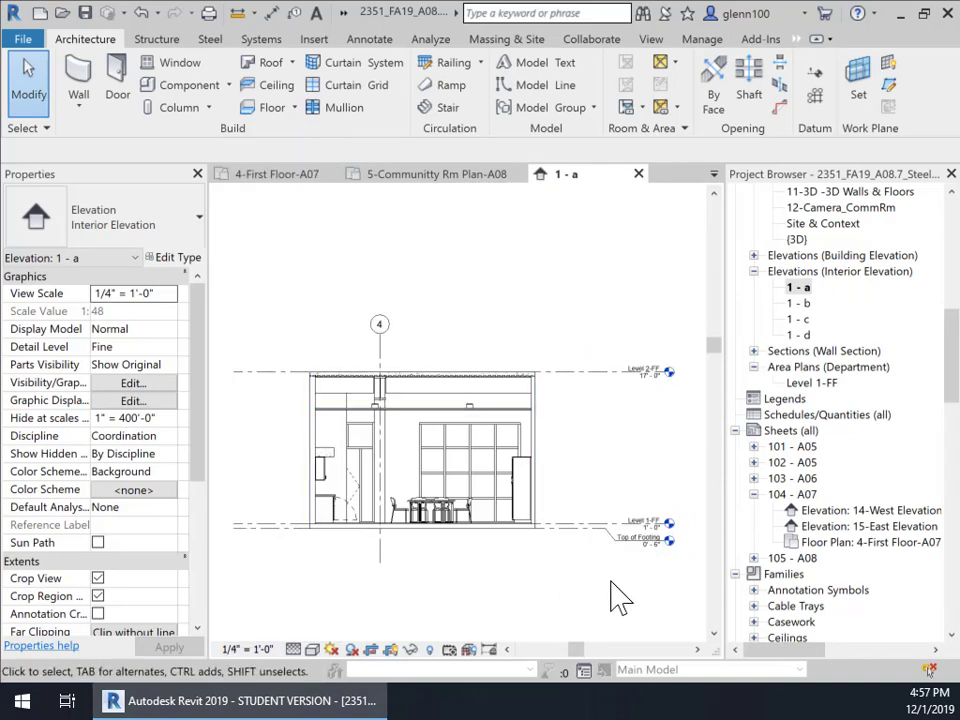
Step: Shorten the aligned level lines in elevation 1 - a by moving the Level 2-FF head closer to the building
{"action": "scroll", "coordinate": [623, 566], "scroll_direction": "up", "scroll_amount": 5}
{"action": "middle_click_drag", "start_coordinate": [617, 570], "coordinate": [590, 638]}
{"action": "scroll", "coordinate": [583, 632], "scroll_direction": "down", "scroll_amount": 4}
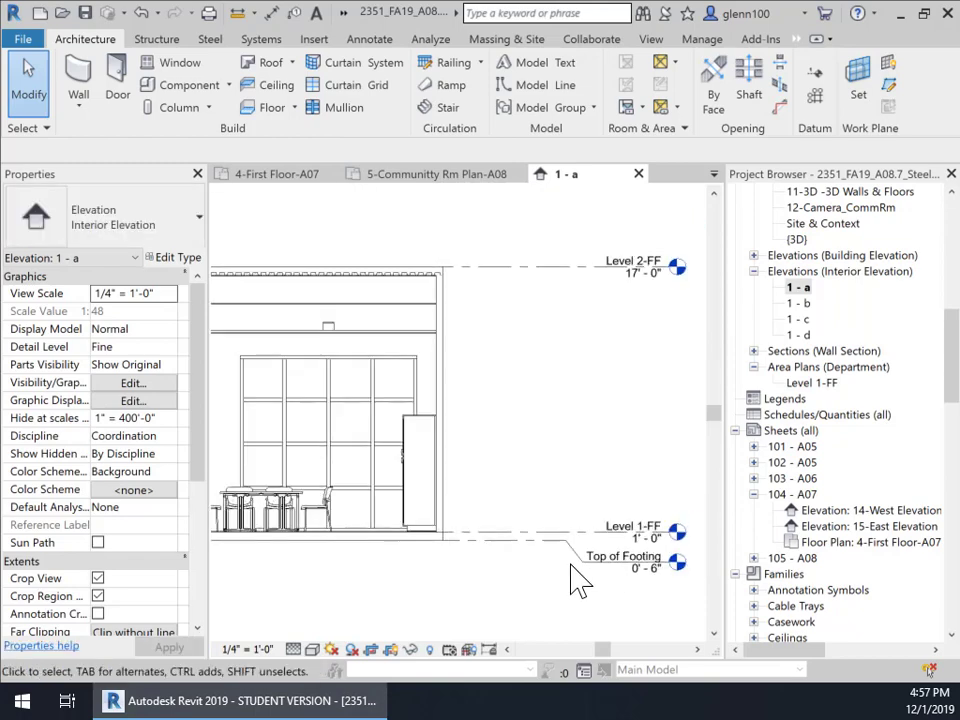
{"action": "left_click", "coordinate": [605, 345]}
{"action": "scroll", "coordinate": [660, 300], "scroll_direction": "up", "scroll_amount": 3}
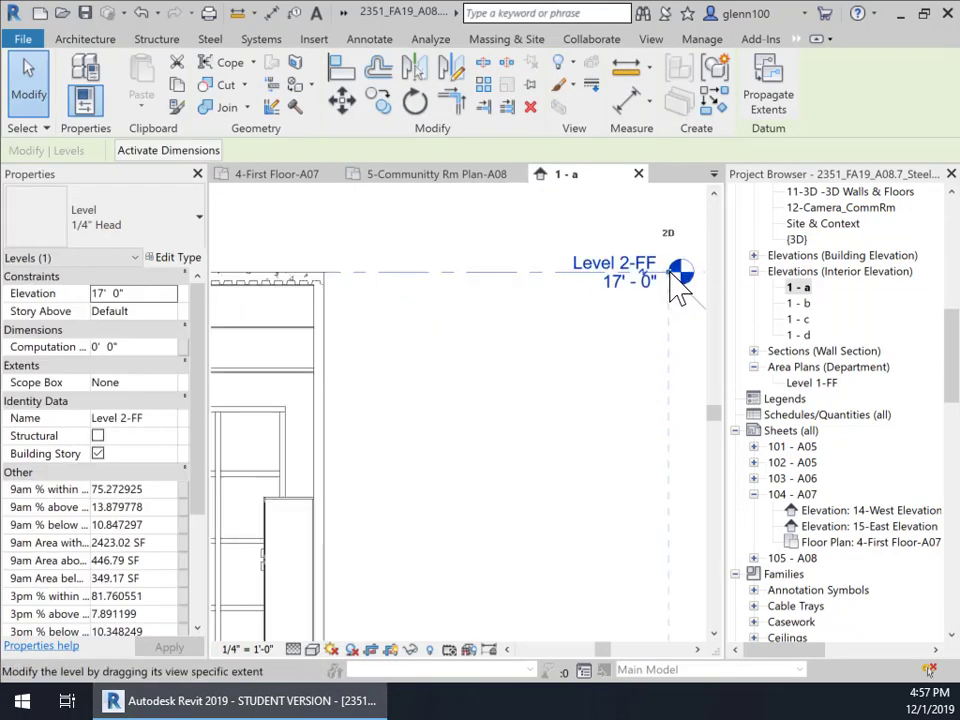
{"action": "left_click_drag", "start_coordinate": [672, 275], "coordinate": [671, 273]}
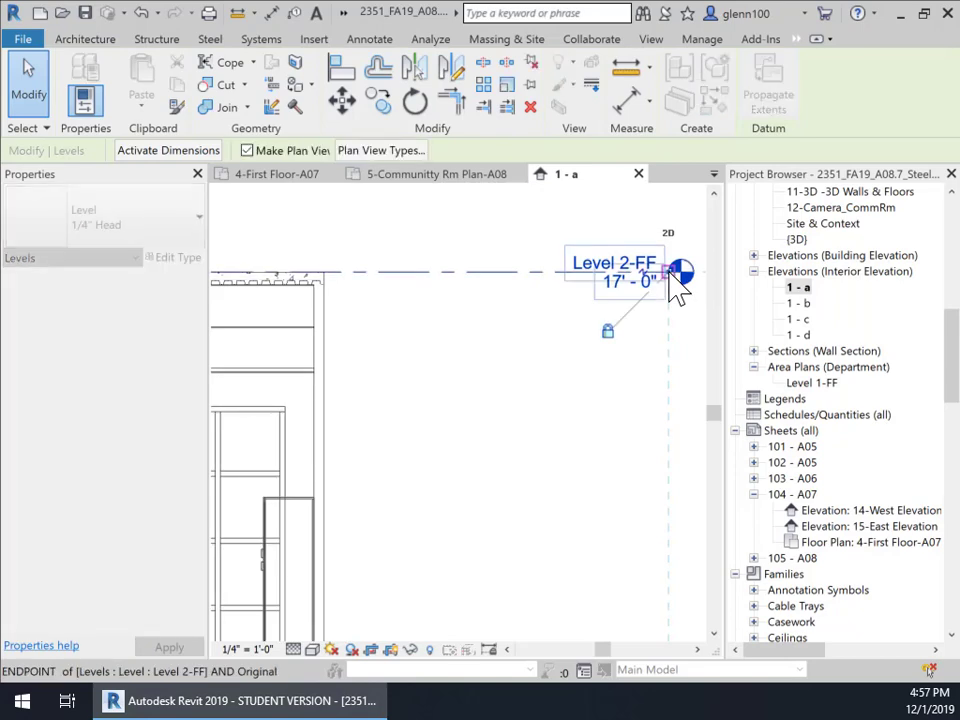
{"action": "left_click_drag", "start_coordinate": [485, 273], "coordinate": [492, 273]}
{"action": "scroll", "coordinate": [407, 403], "scroll_direction": "down", "scroll_amount": 2}
{"action": "middle_click_drag", "start_coordinate": [418, 446], "coordinate": [455, 330]}
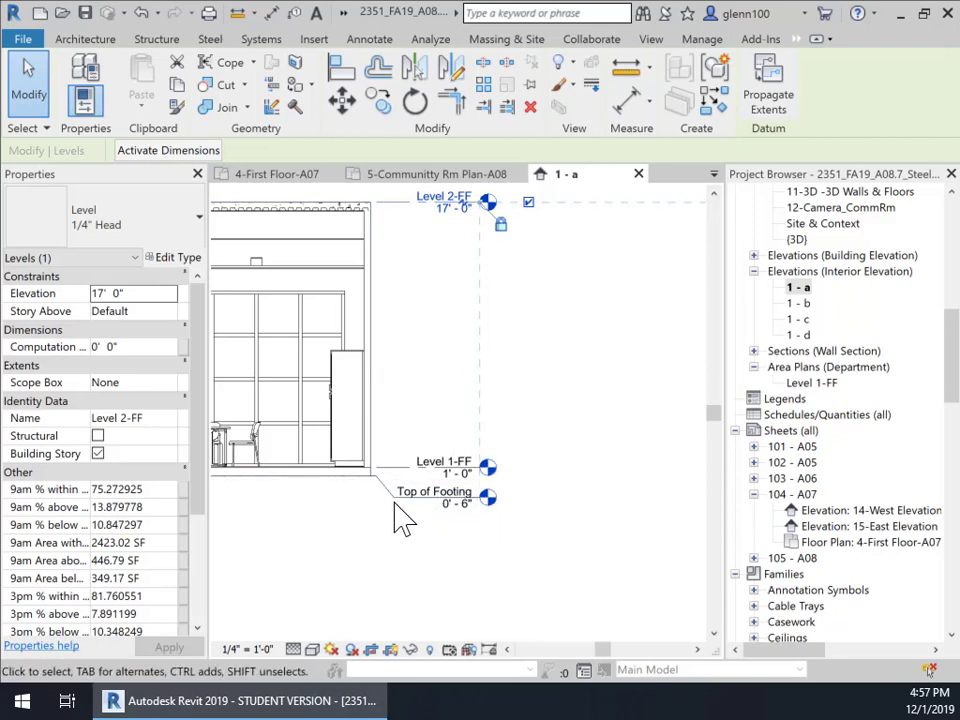
Step: Measure the horizontal distance from the building's outer edge to the level heads in elevation 1 - a
{"action": "scroll", "coordinate": [378, 505], "scroll_direction": "up", "scroll_amount": 3}
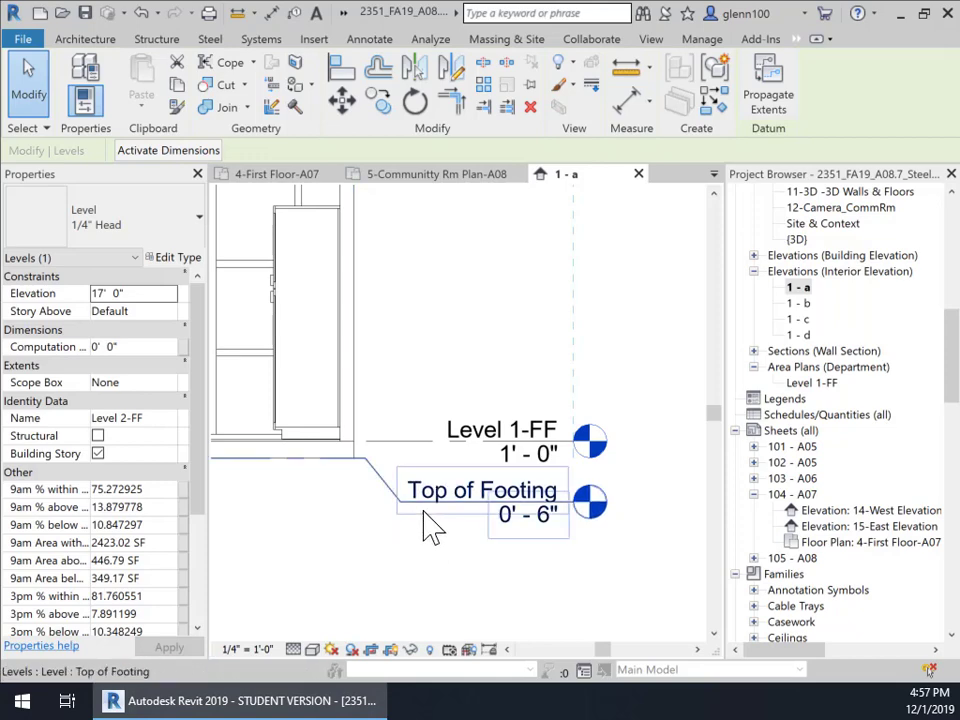
{"action": "scroll", "coordinate": [472, 580], "scroll_direction": "down", "scroll_amount": 5}
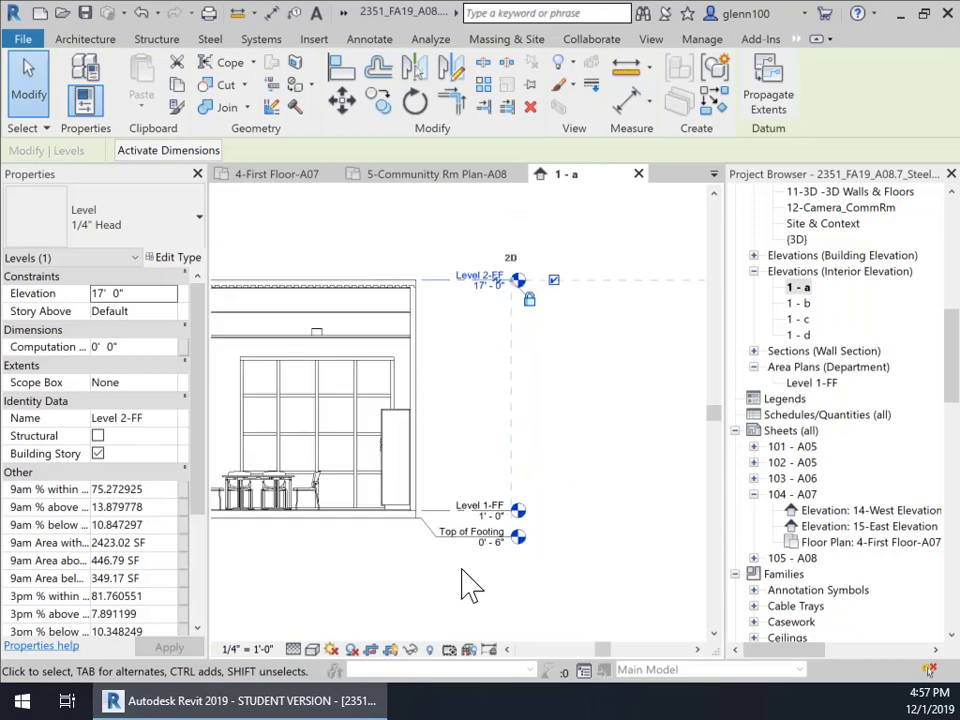
{"action": "left_click", "coordinate": [624, 72]}
{"action": "left_click", "coordinate": [421, 524]}
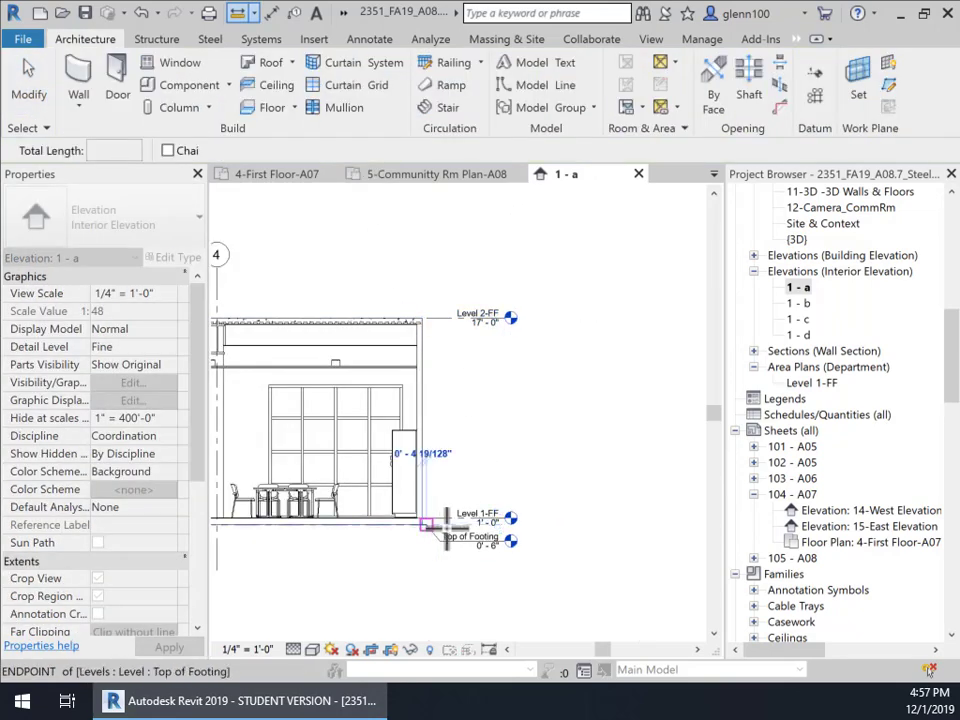
{"action": "left_click", "coordinate": [506, 540]}
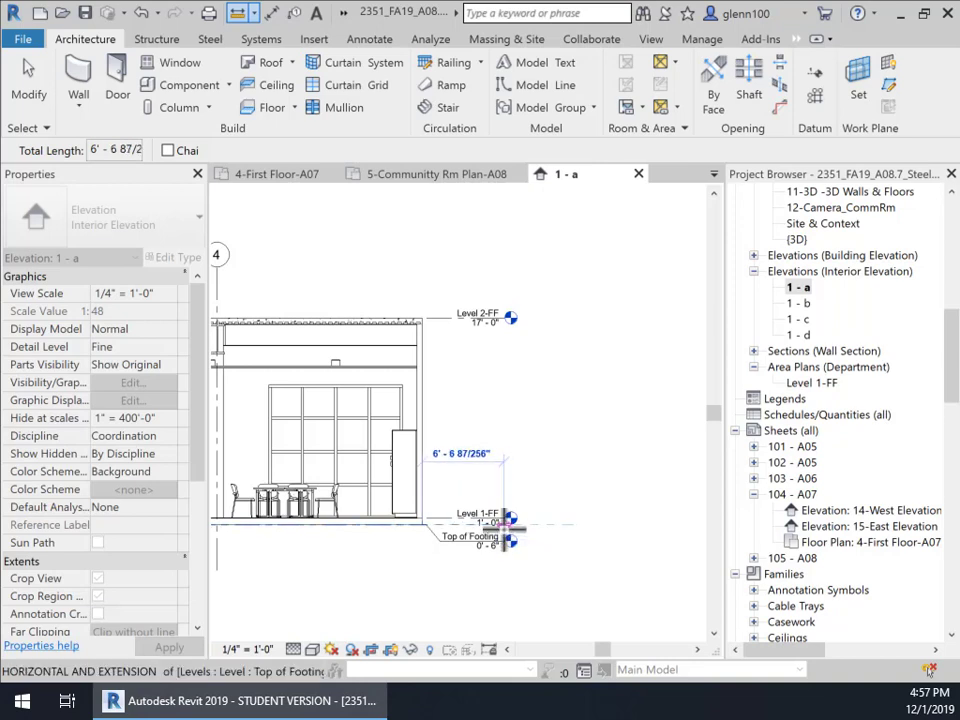
{"action": "key", "text": "Escape"}
{"action": "key", "text": "Escape"}
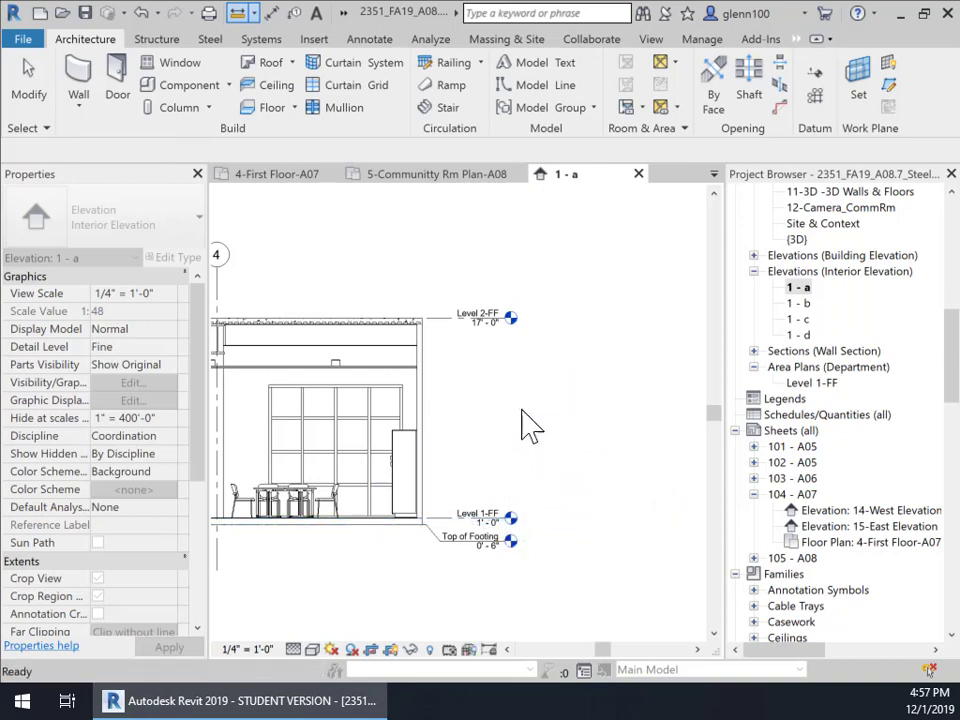
Step: Open interior elevation 1 - b and set its detail level to Fine and its visual style to Hidden Line
{"action": "double_click", "coordinate": [795, 303]}
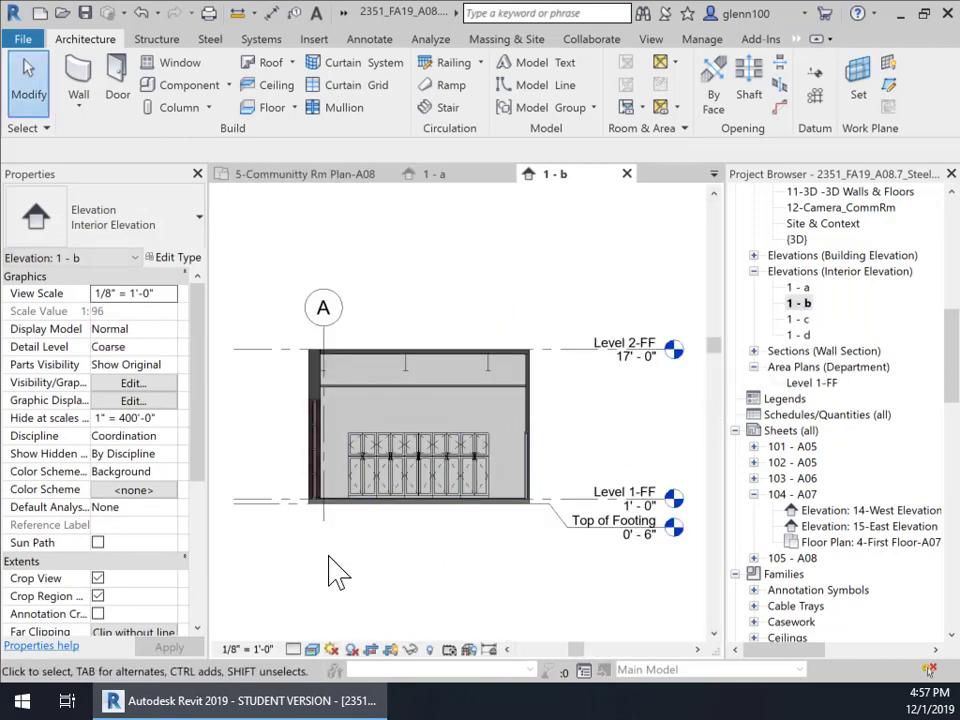
{"action": "left_click", "coordinate": [295, 651]}
{"action": "left_click", "coordinate": [313, 632]}
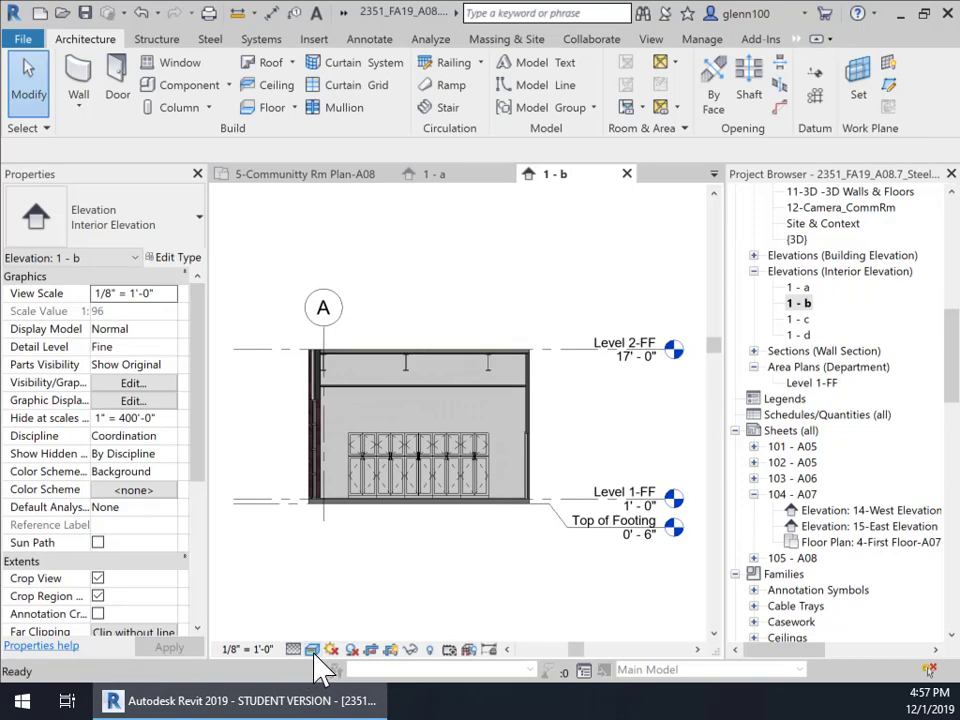
{"action": "left_click", "coordinate": [313, 650]}
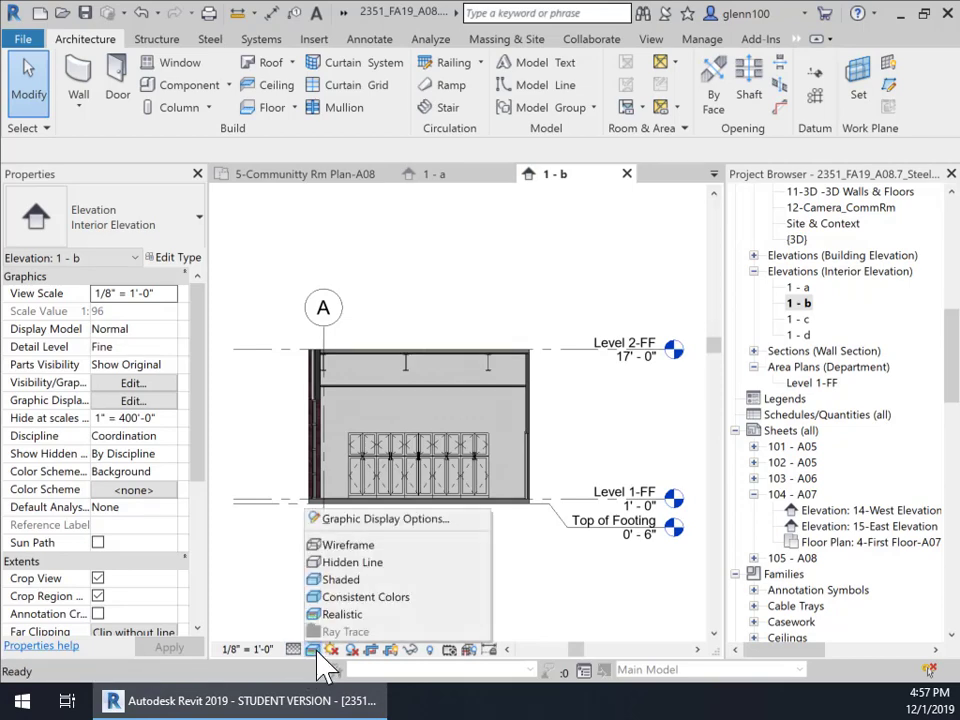
{"action": "left_click", "coordinate": [352, 564]}
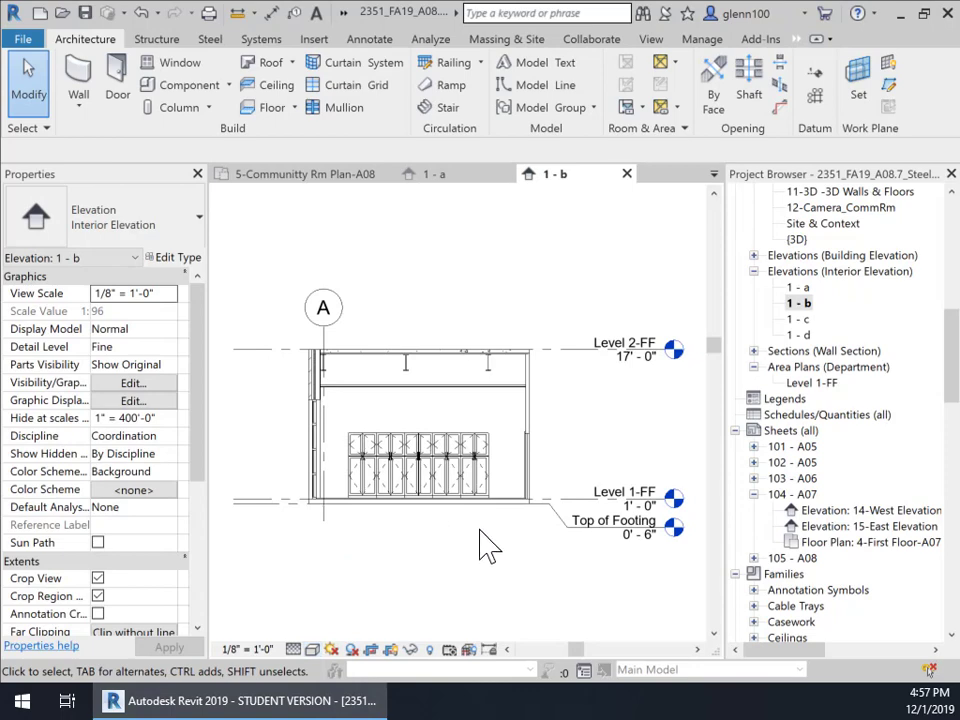
Step: Set the view scale of elevation 1 - b to 1/4" = 1'-0"
{"action": "scroll", "coordinate": [480, 545], "scroll_direction": "up", "scroll_amount": 3}
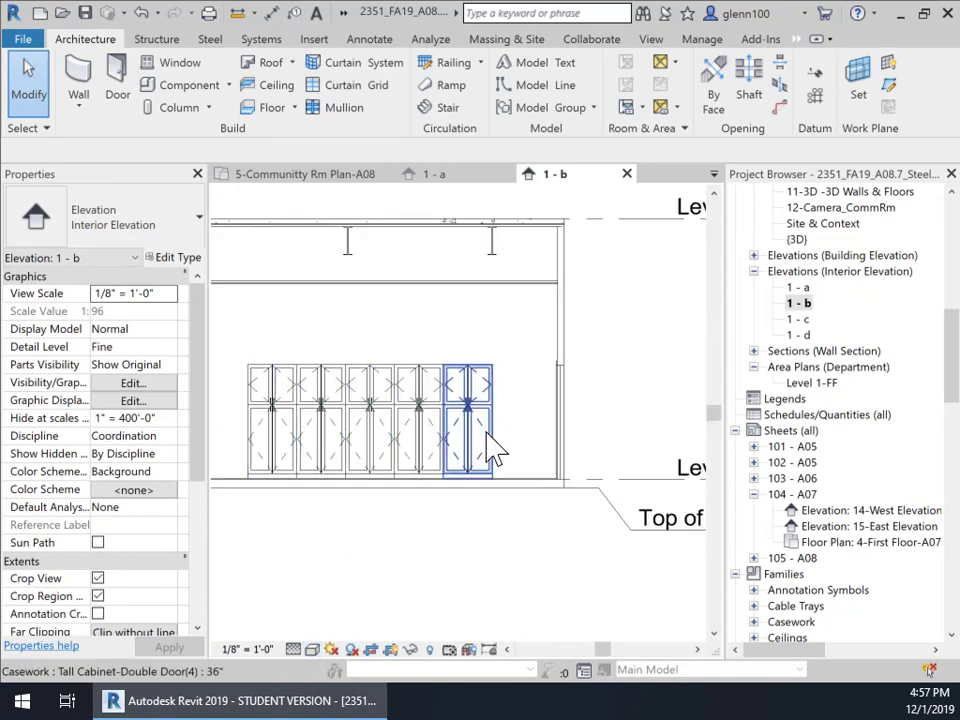
{"action": "scroll", "coordinate": [489, 574], "scroll_direction": "down", "scroll_amount": 4}
{"action": "middle_click_drag", "start_coordinate": [489, 574], "coordinate": [473, 531]}
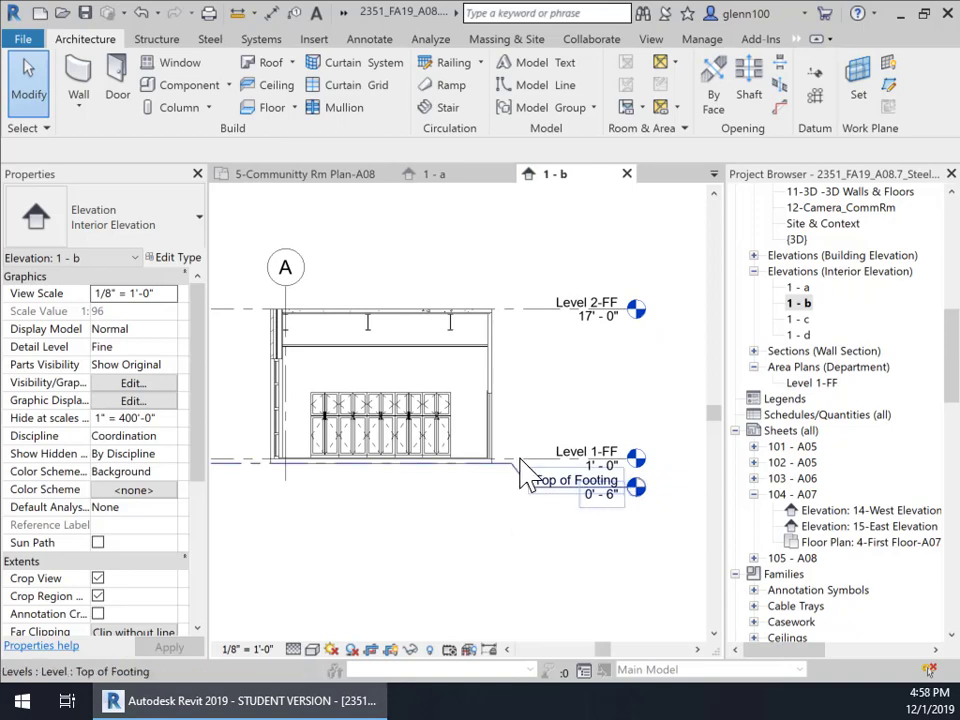
{"action": "left_click", "coordinate": [250, 649]}
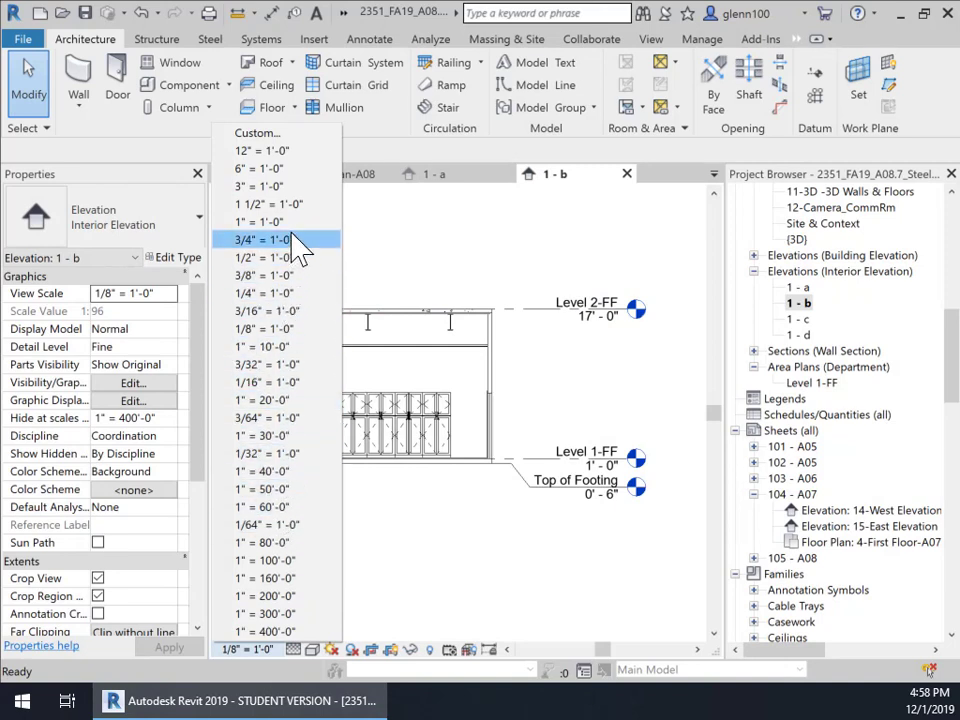
{"action": "left_click", "coordinate": [287, 293]}
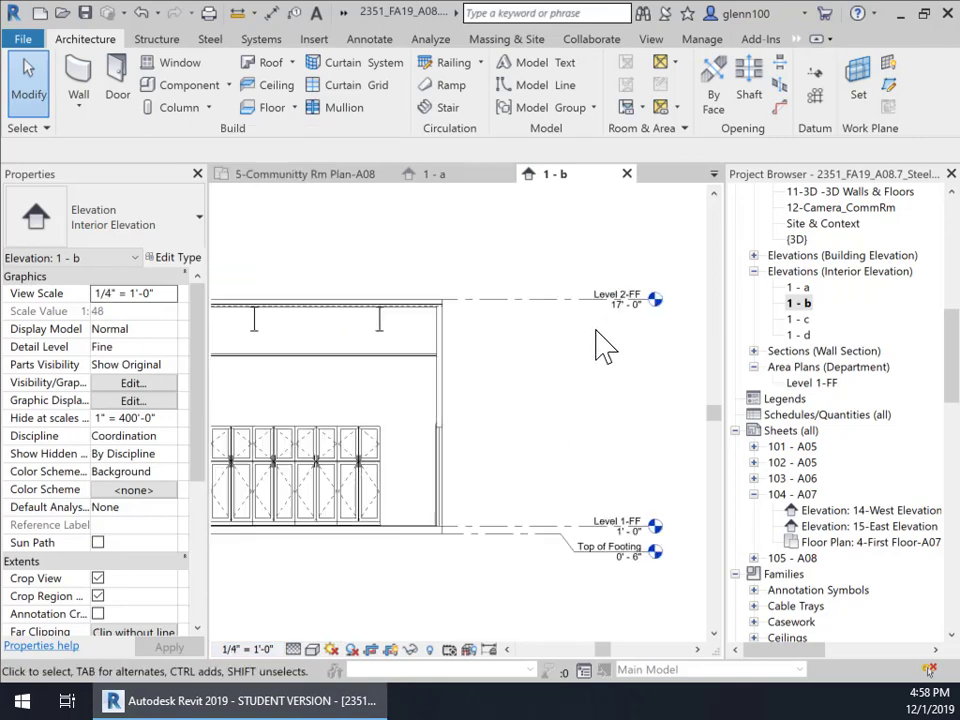
Step: Shorten the aligned level lines in elevation 1 - b by moving the Level 2-FF head closer to the building
{"action": "left_click", "coordinate": [561, 301]}
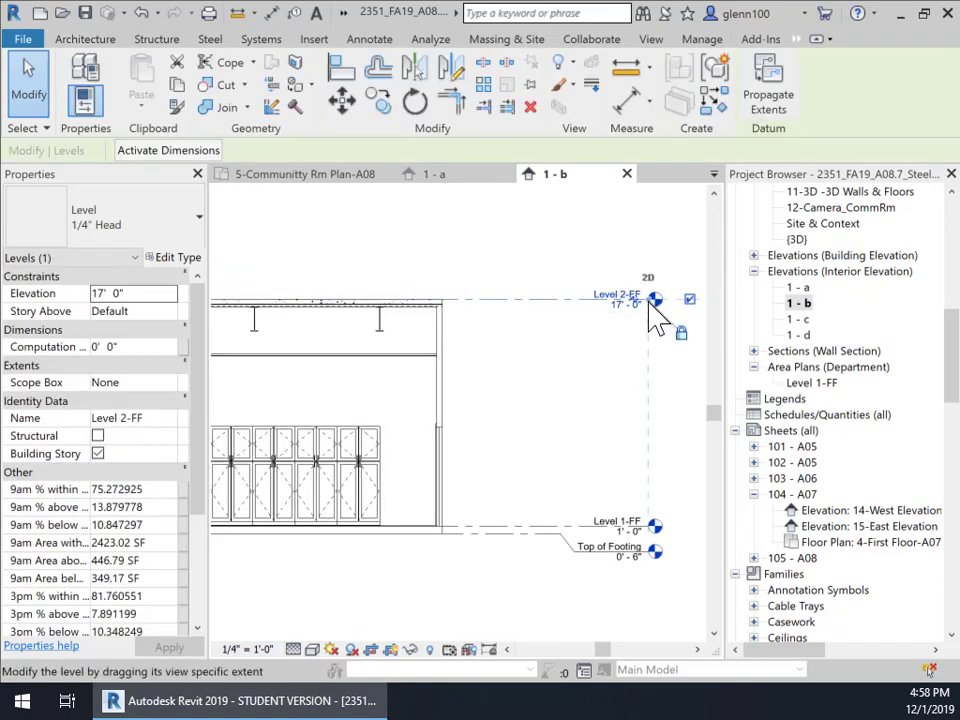
{"action": "left_click_drag", "start_coordinate": [648, 301], "coordinate": [648, 301]}
{"action": "left_click_drag", "start_coordinate": [571, 302], "coordinate": [540, 305]}
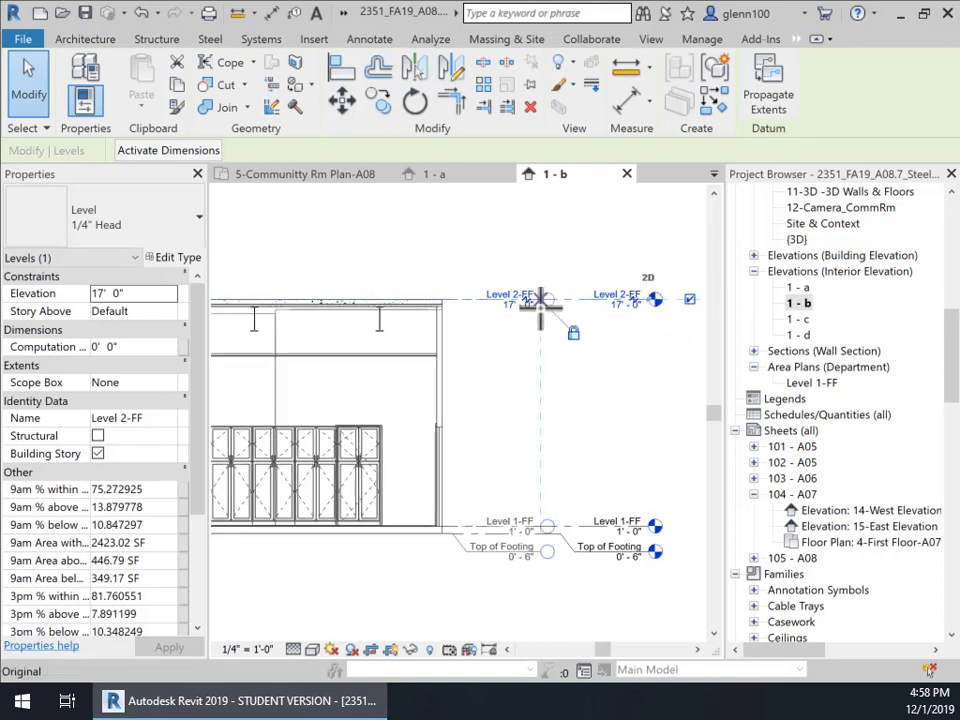
{"action": "left_click", "coordinate": [416, 583]}
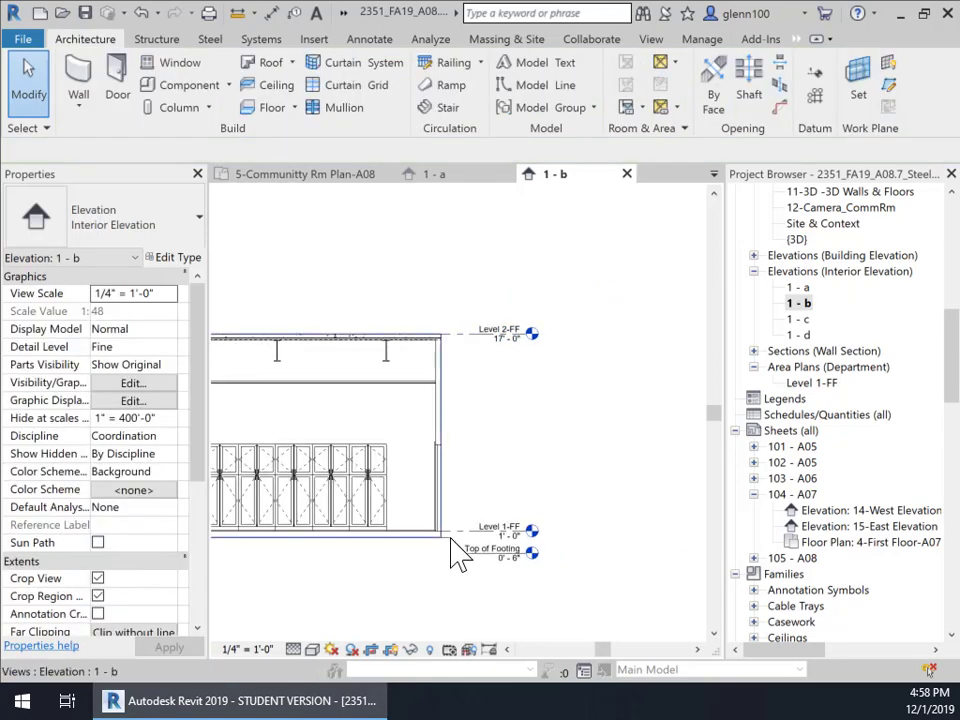
Step: Pull the headless ends of the level lines closer to the wall at grid A in elevation 1 - b, and open elevation 1 - c
{"action": "scroll", "coordinate": [497, 403], "scroll_direction": "up", "scroll_amount": 1}
{"action": "middle_click_drag", "start_coordinate": [489, 446], "coordinate": [553, 388]}
{"action": "scroll", "coordinate": [553, 388], "scroll_direction": "down", "scroll_amount": 2}
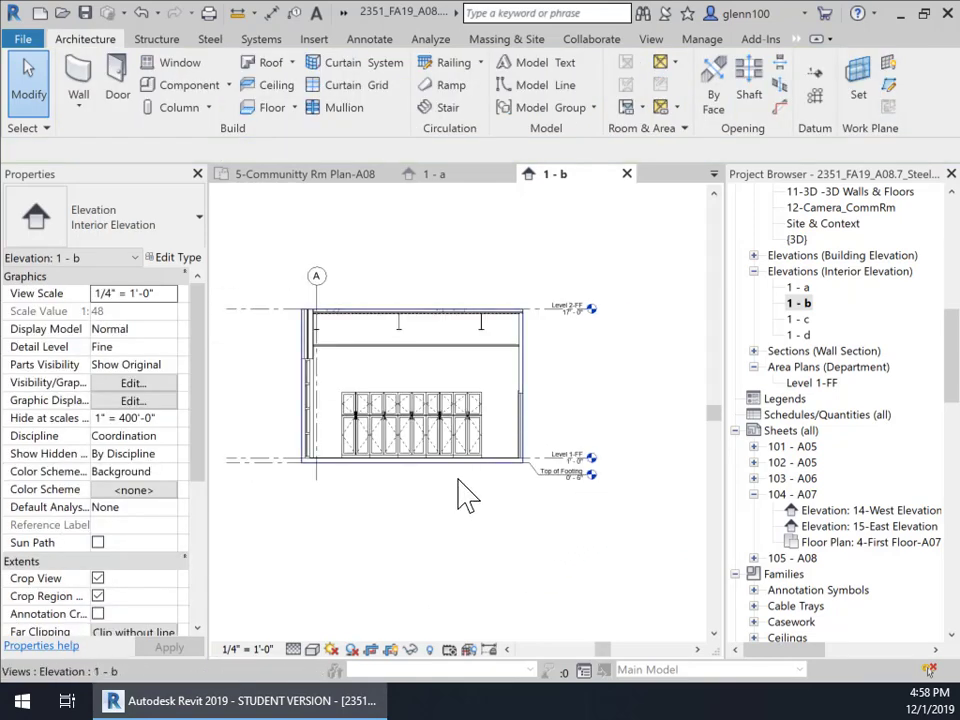
{"action": "mouse_move", "coordinate": [463, 493]}
{"action": "middle_mouse_down"}
{"action": "mouse_move", "coordinate": [508, 510]}
{"action": "mouse_move", "coordinate": [475, 505]}
{"action": "middle_mouse_up"}
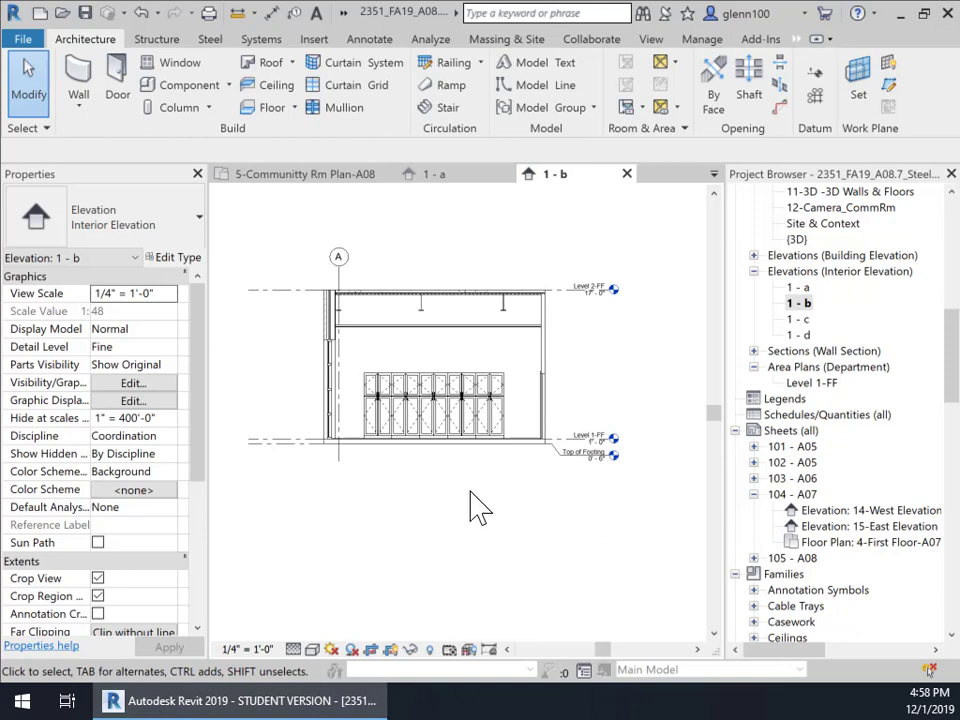
{"action": "left_click", "coordinate": [277, 291]}
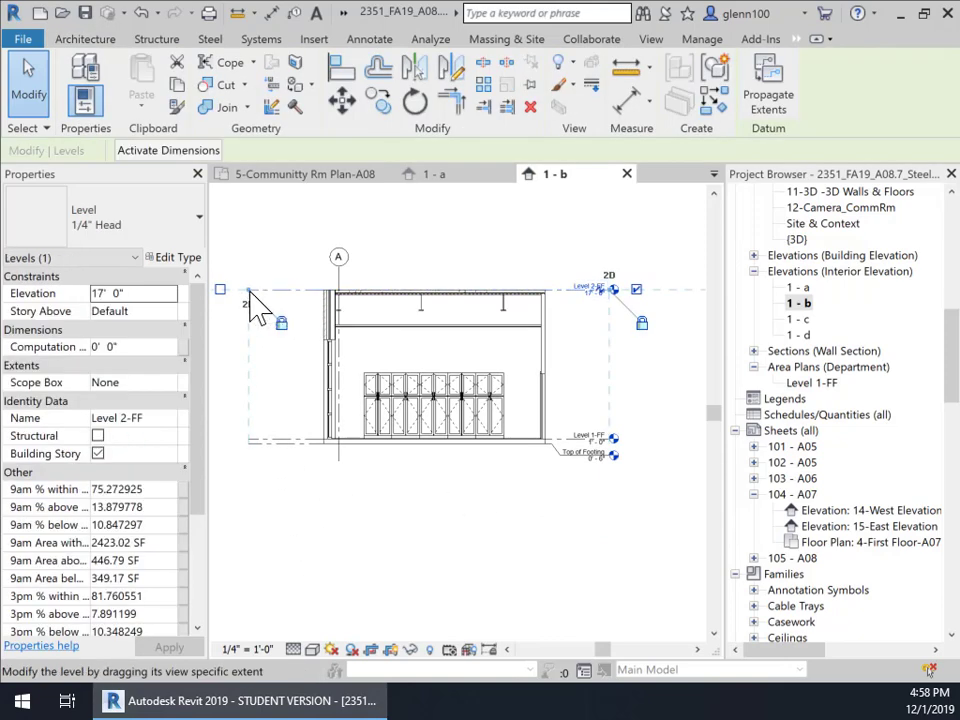
{"action": "left_click_drag", "start_coordinate": [250, 289], "coordinate": [292, 290]}
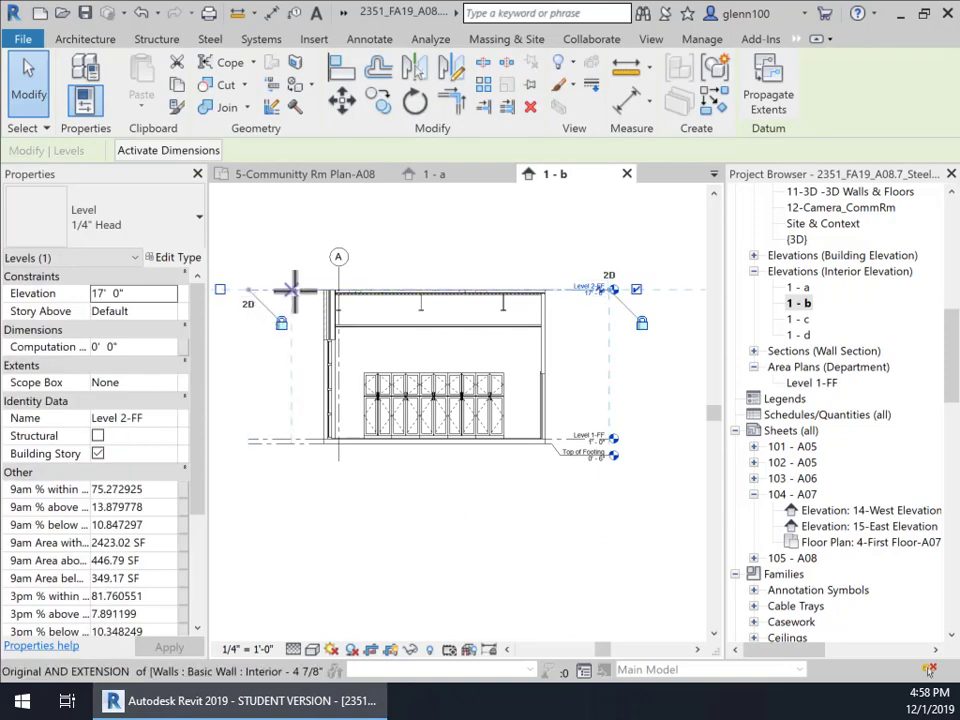
{"action": "left_click_drag", "start_coordinate": [346, 513], "coordinate": [377, 542]}
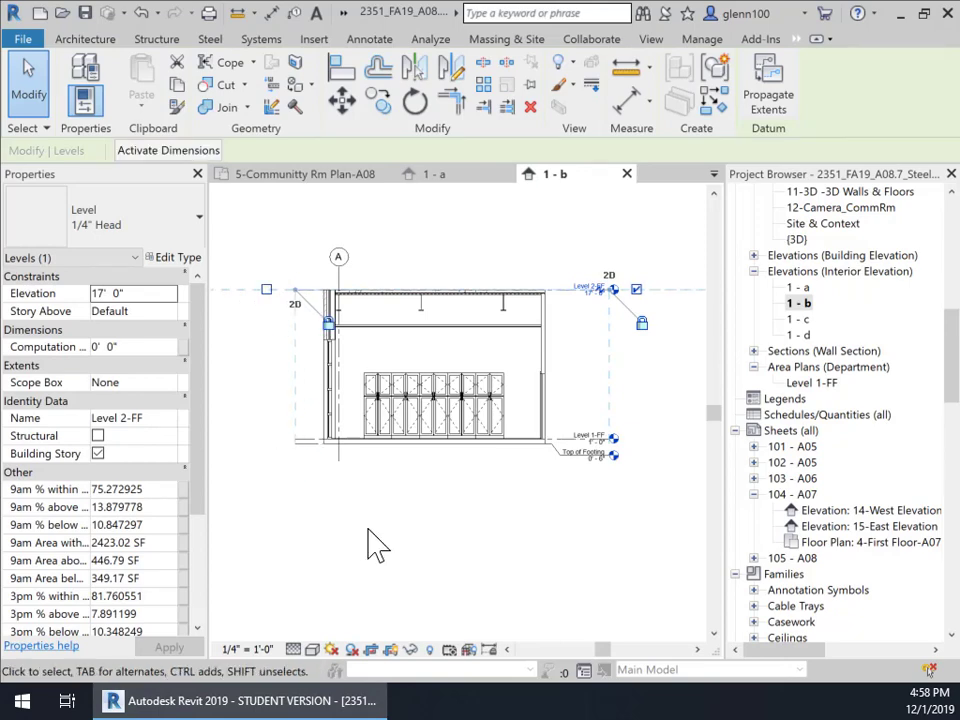
{"action": "left_click", "coordinate": [377, 543]}
{"action": "scroll", "coordinate": [410, 530], "scroll_direction": "down", "scroll_amount": 1}
{"action": "middle_click_drag", "start_coordinate": [460, 550], "coordinate": [462, 545]}
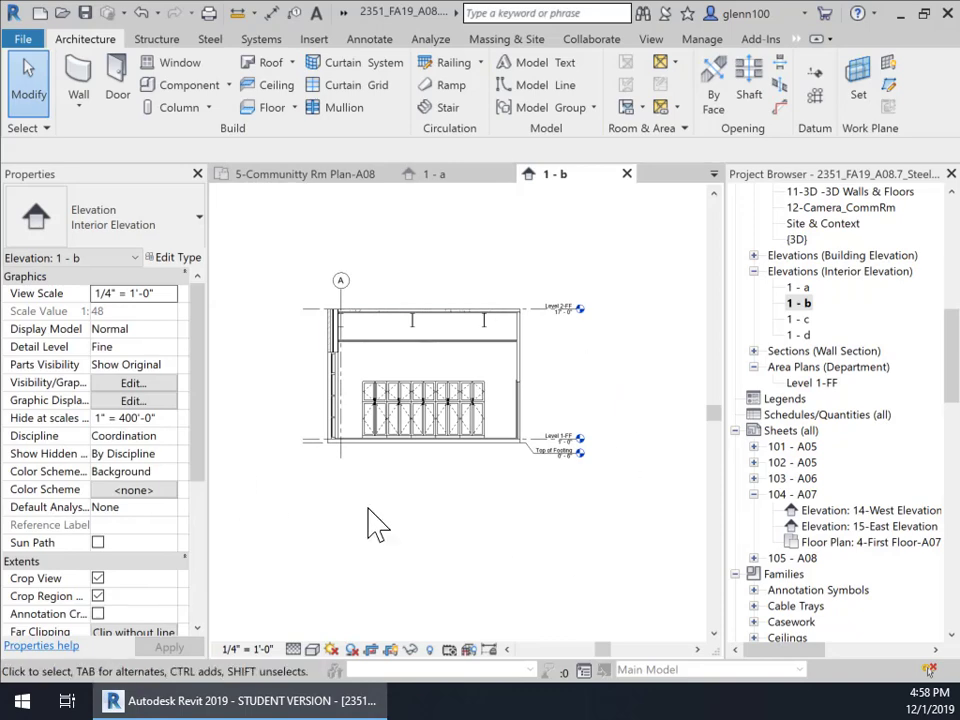
{"action": "double_click", "coordinate": [799, 320]}
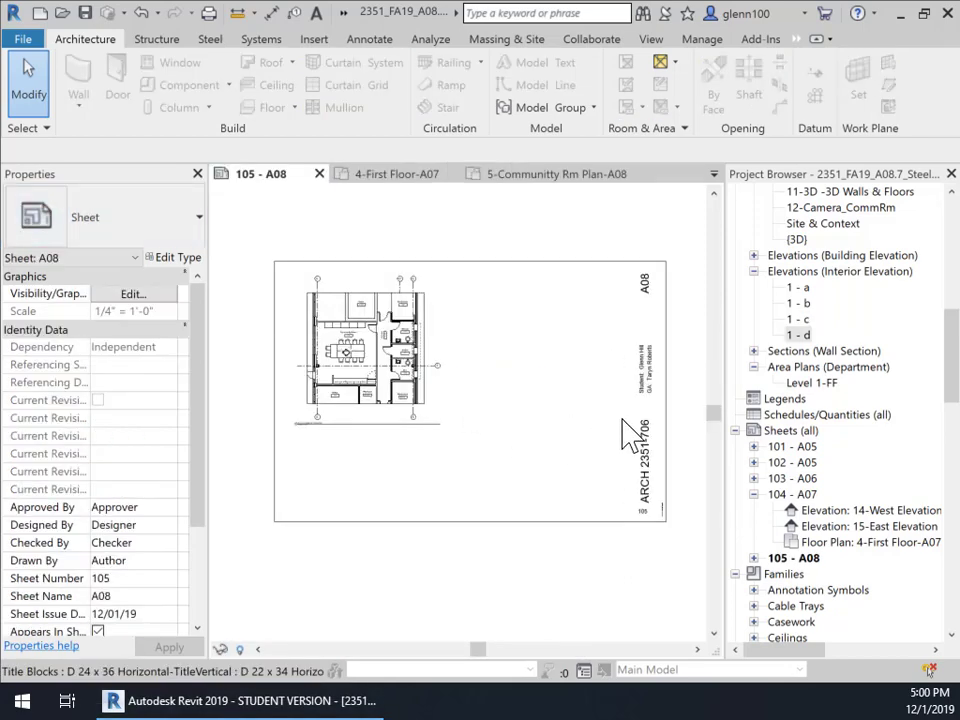
Step: Place interior elevations 1 - a and 1 - b on sheet A08 beside the floor plan, with 1 - b directly below 1 - a
{"action": "left_click", "coordinate": [800, 290]}
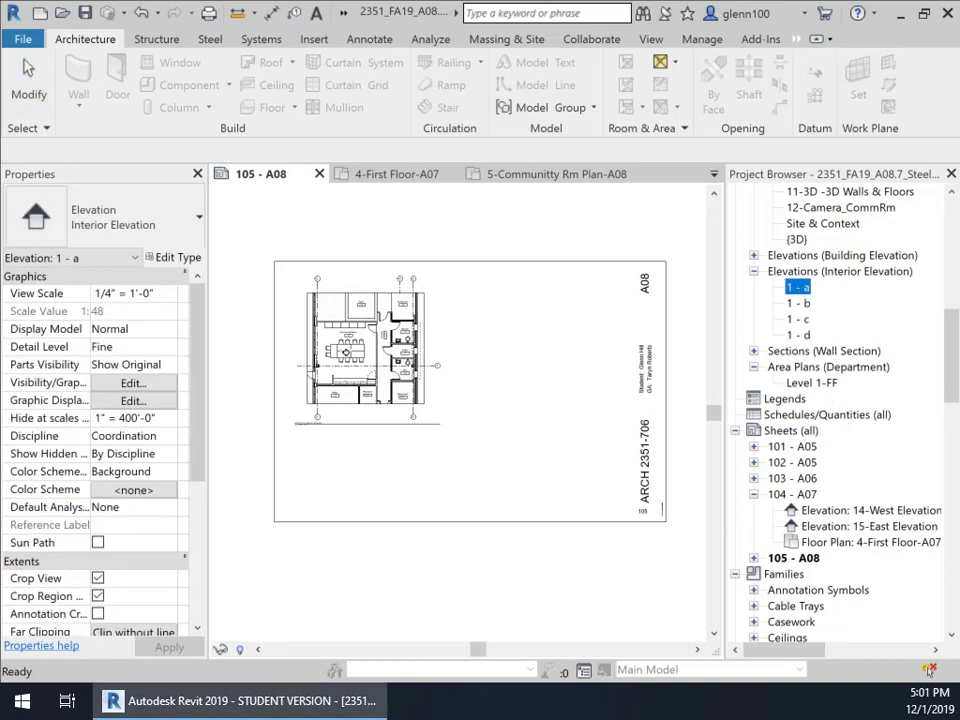
{"action": "left_click_drag", "start_coordinate": [533, 307], "coordinate": [535, 308]}
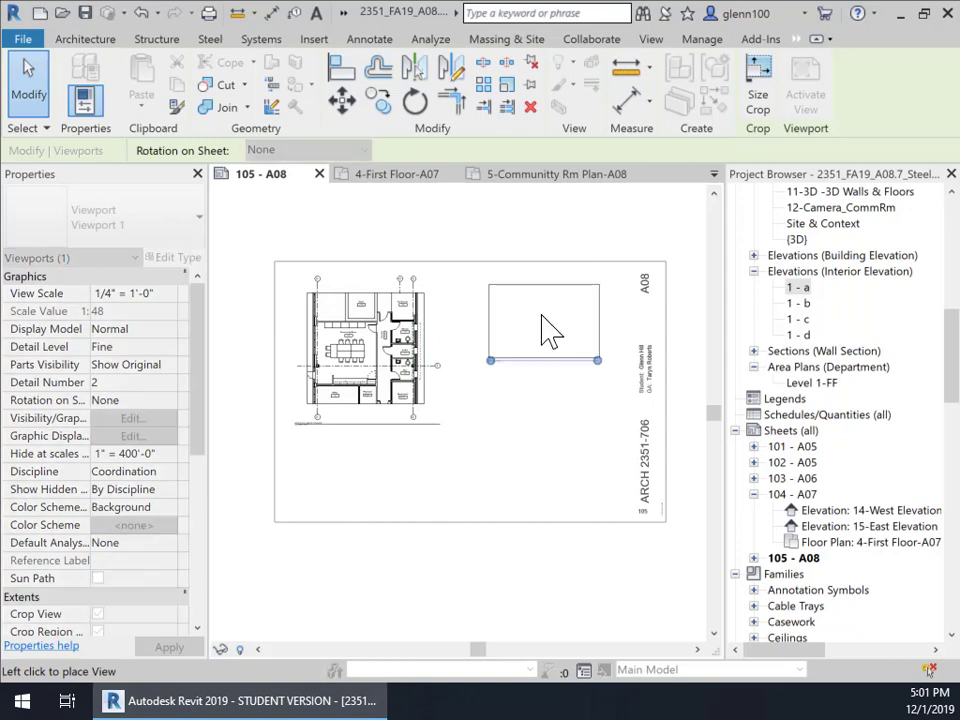
{"action": "left_click", "coordinate": [540, 320]}
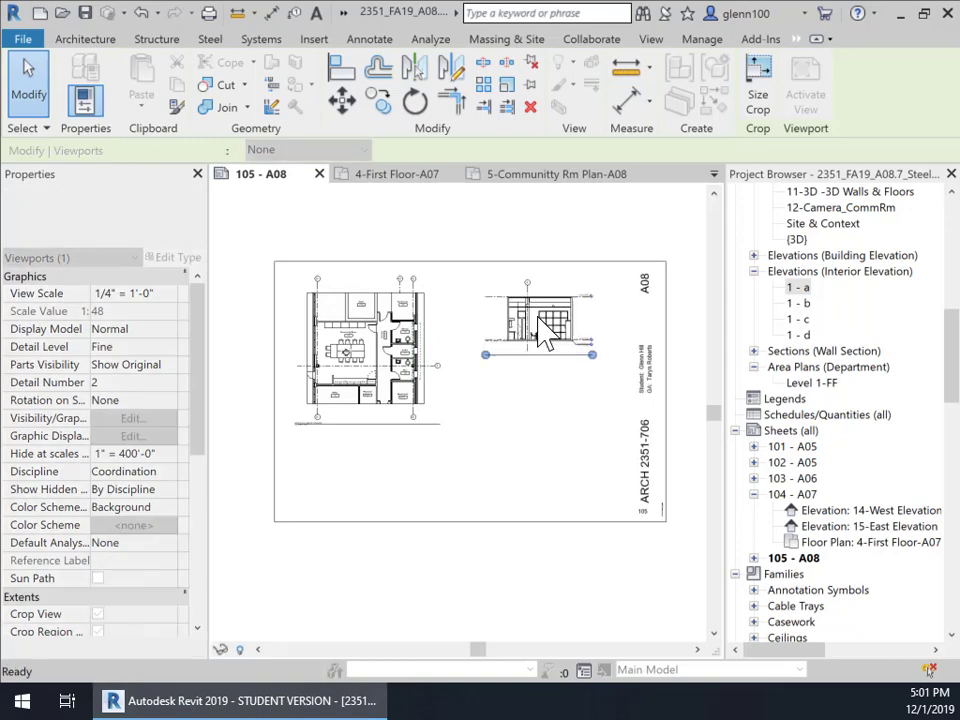
{"action": "left_click", "coordinate": [799, 304]}
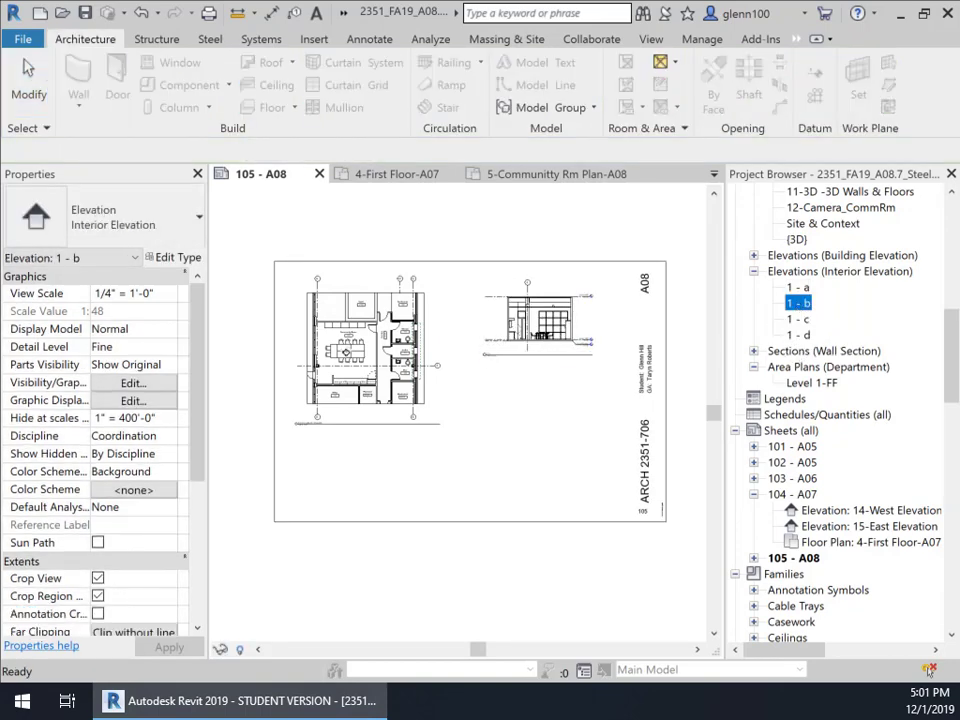
{"action": "left_click_drag", "start_coordinate": [540, 400], "coordinate": [546, 396]}
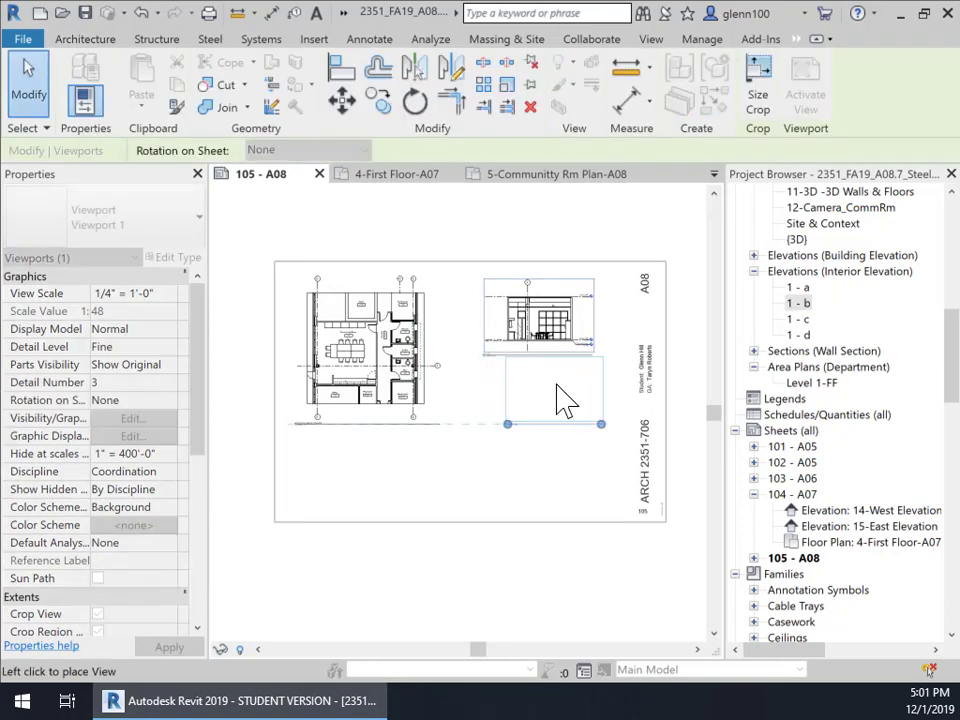
{"action": "left_click", "coordinate": [548, 410]}
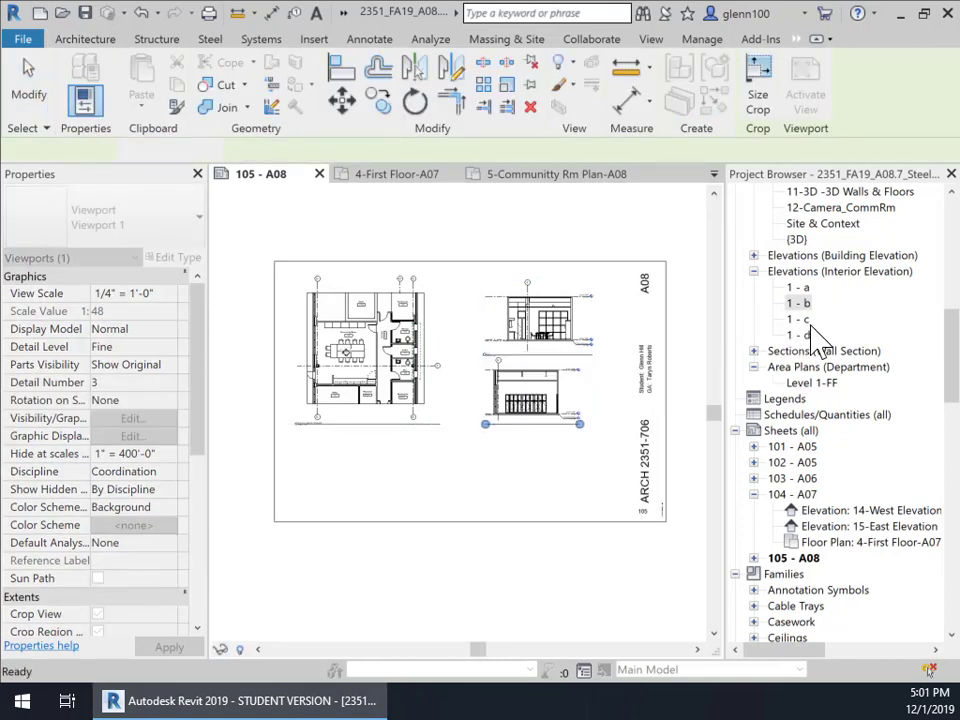
Step: Place interior elevation 1 - c below 1 - b on sheet A08, and 1 - d beside it under the floor plan
{"action": "left_click", "coordinate": [798, 320]}
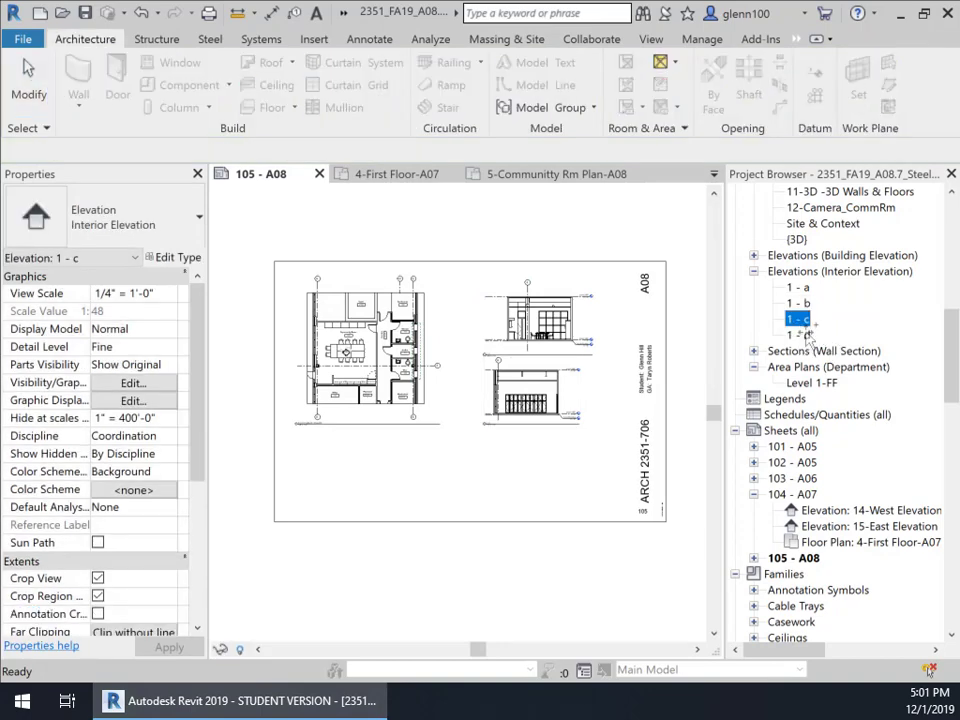
{"action": "left_click_drag", "start_coordinate": [535, 475], "coordinate": [532, 476]}
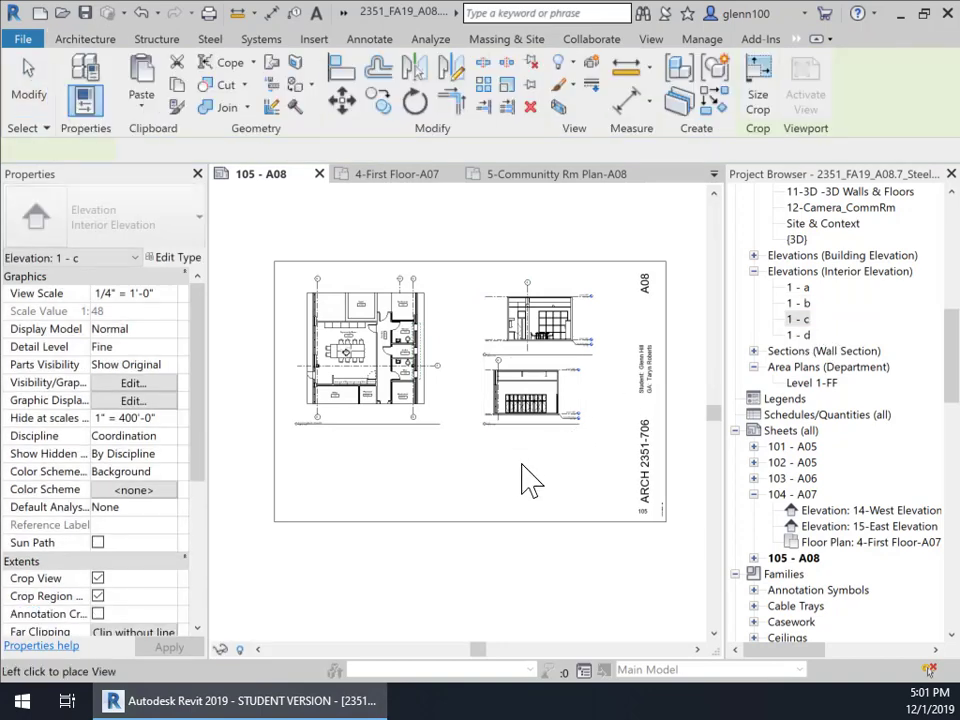
{"action": "left_click", "coordinate": [540, 485]}
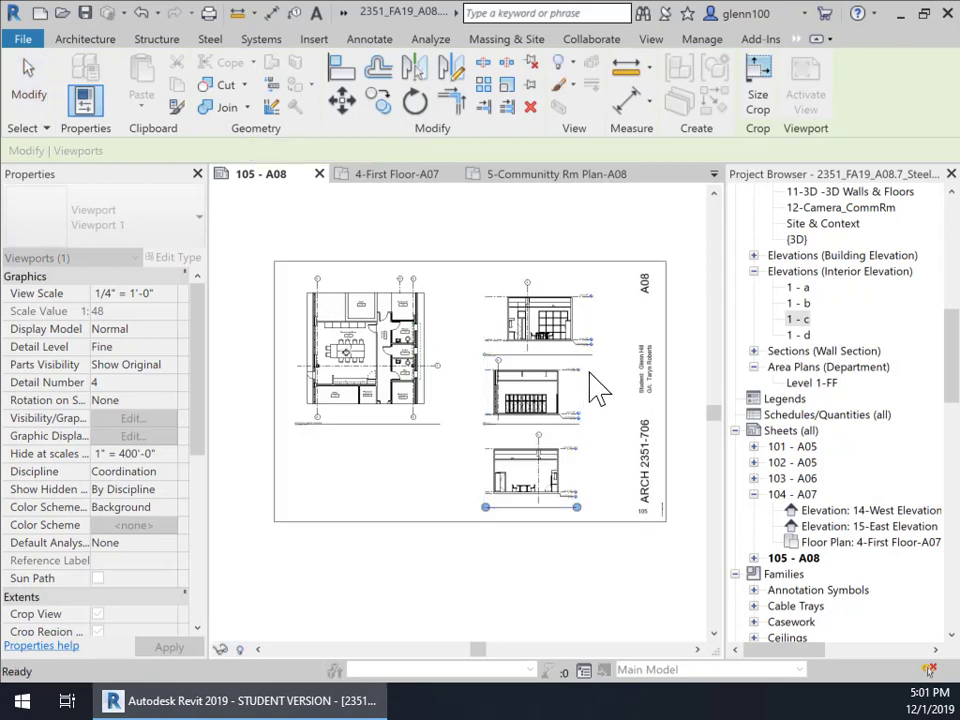
{"action": "left_click", "coordinate": [800, 336]}
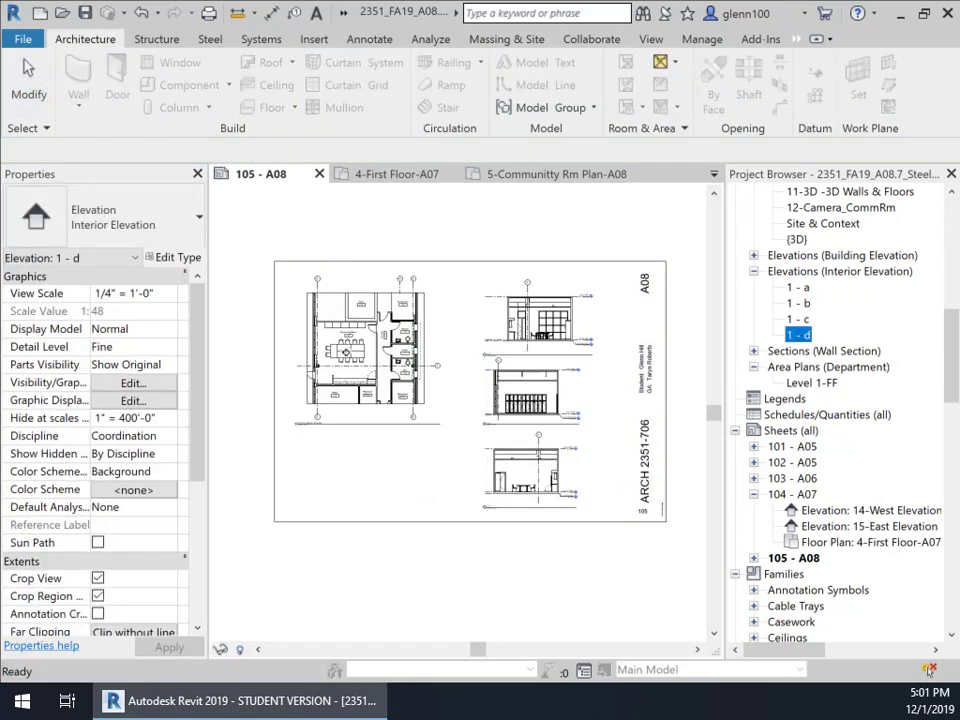
{"action": "left_click_drag", "start_coordinate": [410, 480], "coordinate": [403, 482]}
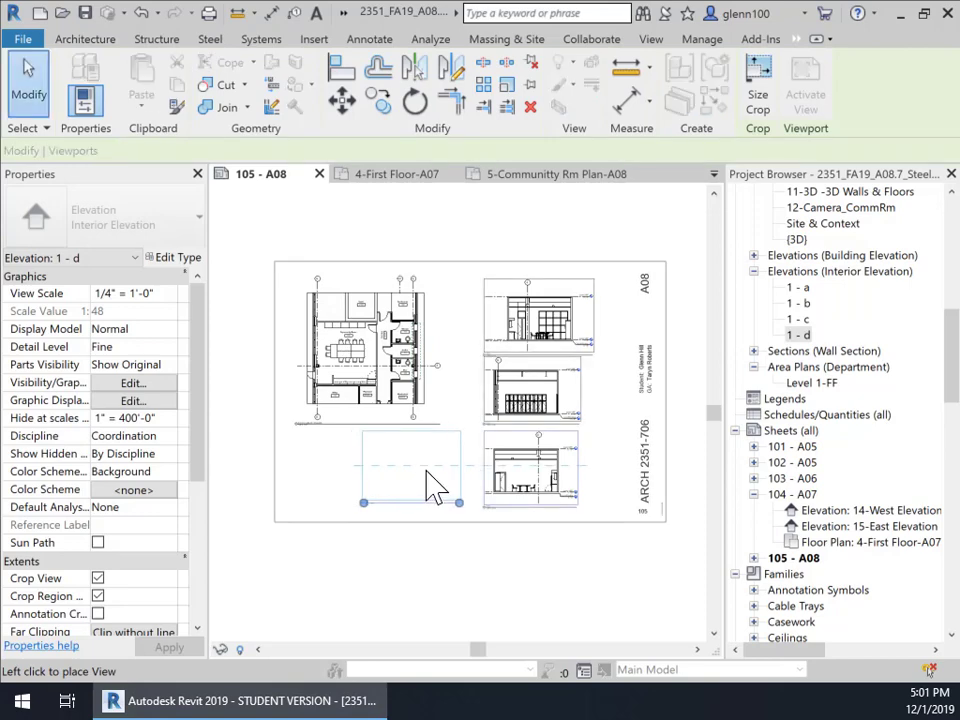
{"action": "left_click", "coordinate": [434, 485]}
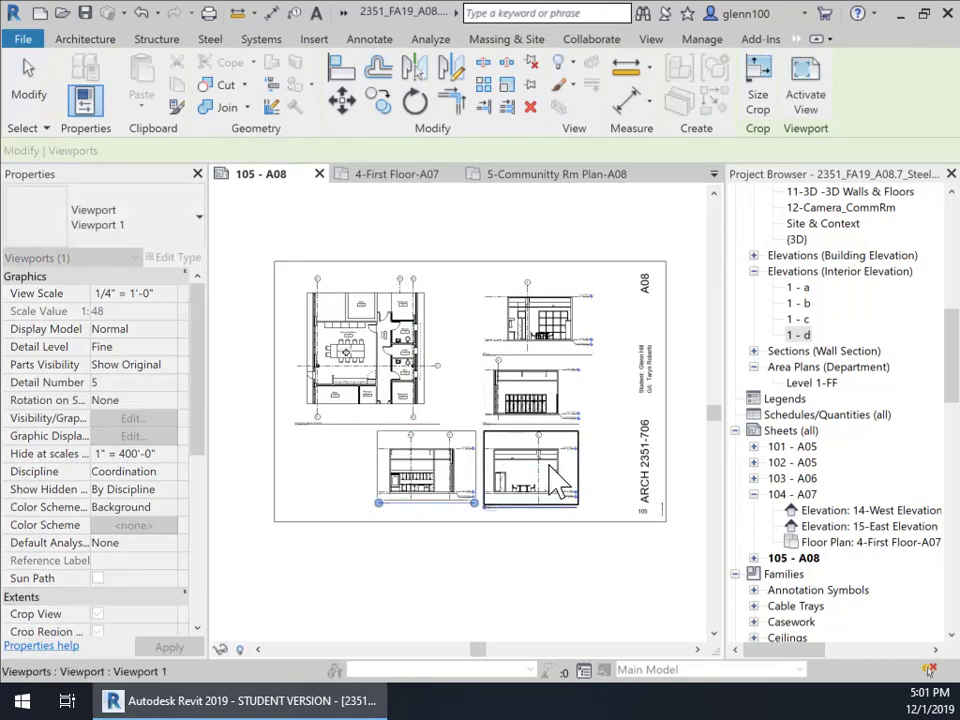
Step: Nudge the 1 - c elevation viewport sideways on sheet A08, closer to the title block
{"action": "scroll", "coordinate": [594, 488], "scroll_direction": "up", "scroll_amount": 4}
{"action": "middle_click_drag", "start_coordinate": [594, 480], "coordinate": [517, 440]}
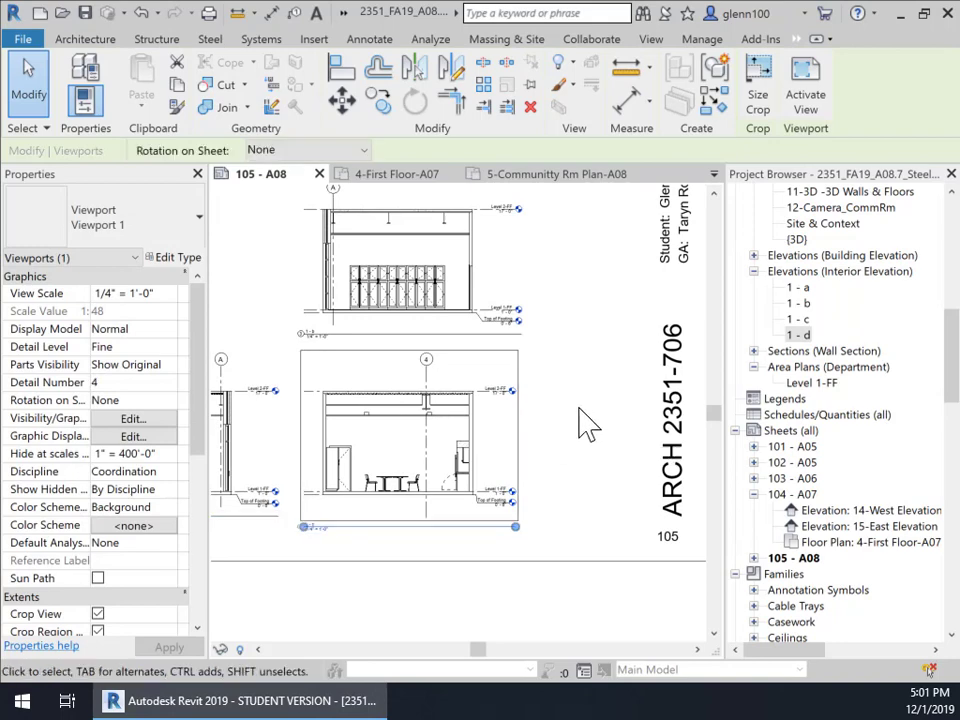
{"action": "key", "text": "Right"}
{"action": "key", "text": "Right"}
{"action": "key", "text": "Right"}
{"action": "key", "text": "Right"}
{"action": "key", "text": "Right"}
{"action": "key", "text": "Right"}
{"action": "key", "text": "Right"}
{"action": "key", "text": "Right"}
{"action": "key", "text": "Right"}
{"action": "key", "text": "Right"}
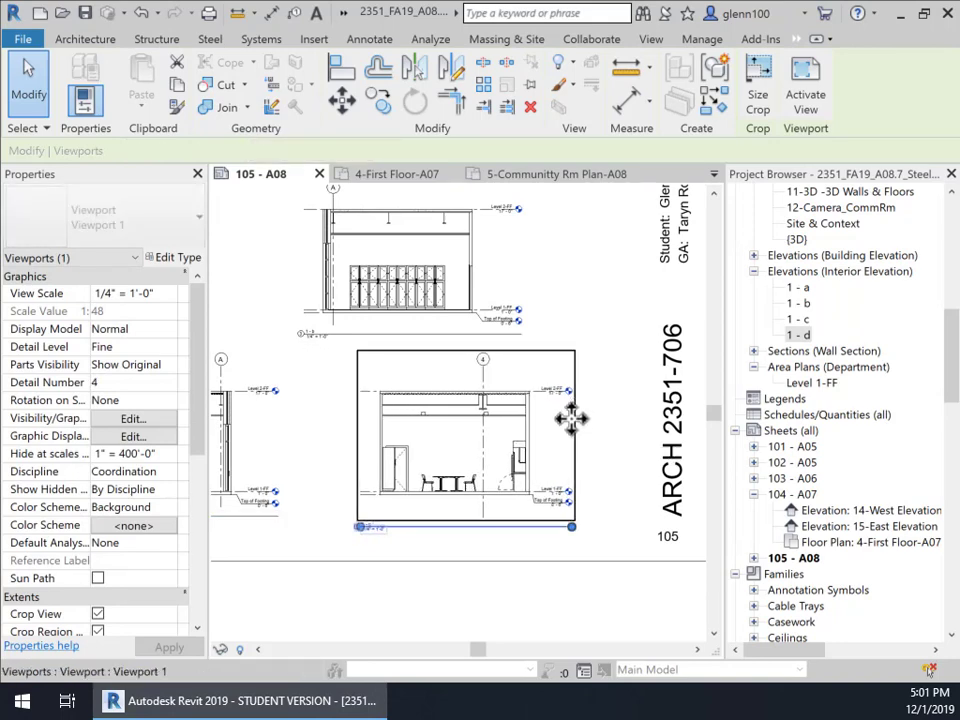
Step: Draw a vertical Blue-Wide detail line about 1' - 7 1/2" long from elevation 1 - c's floor corner up past elevation 1 - a
{"action": "middle_click_drag", "start_coordinate": [549, 283], "coordinate": [520, 468]}
{"action": "scroll", "coordinate": [520, 468], "scroll_direction": "down", "scroll_amount": 3}
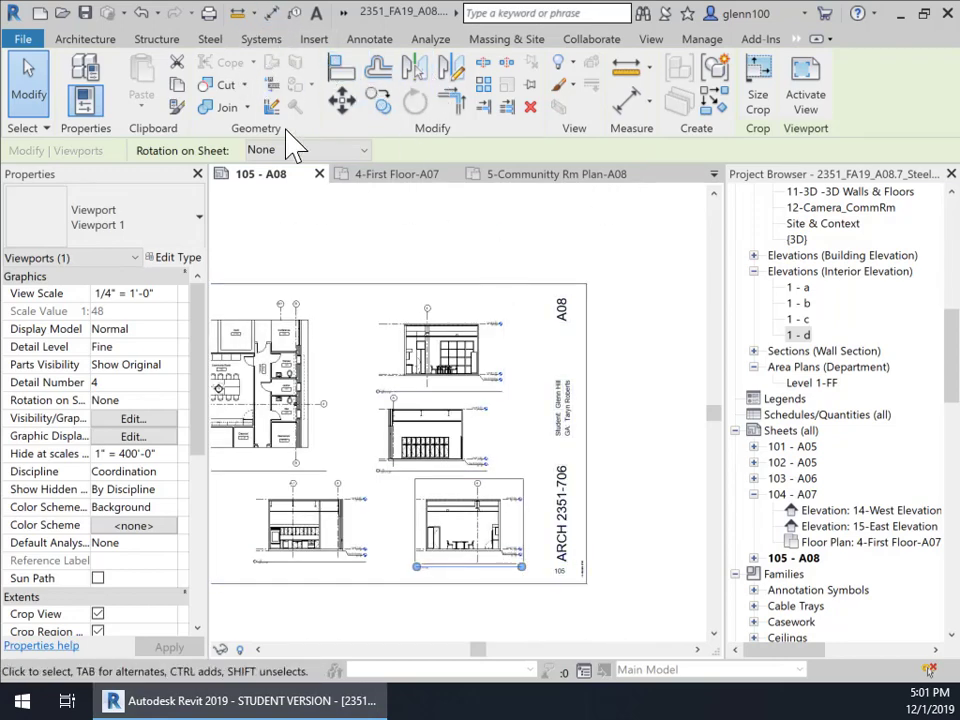
{"action": "left_click", "coordinate": [418, 310]}
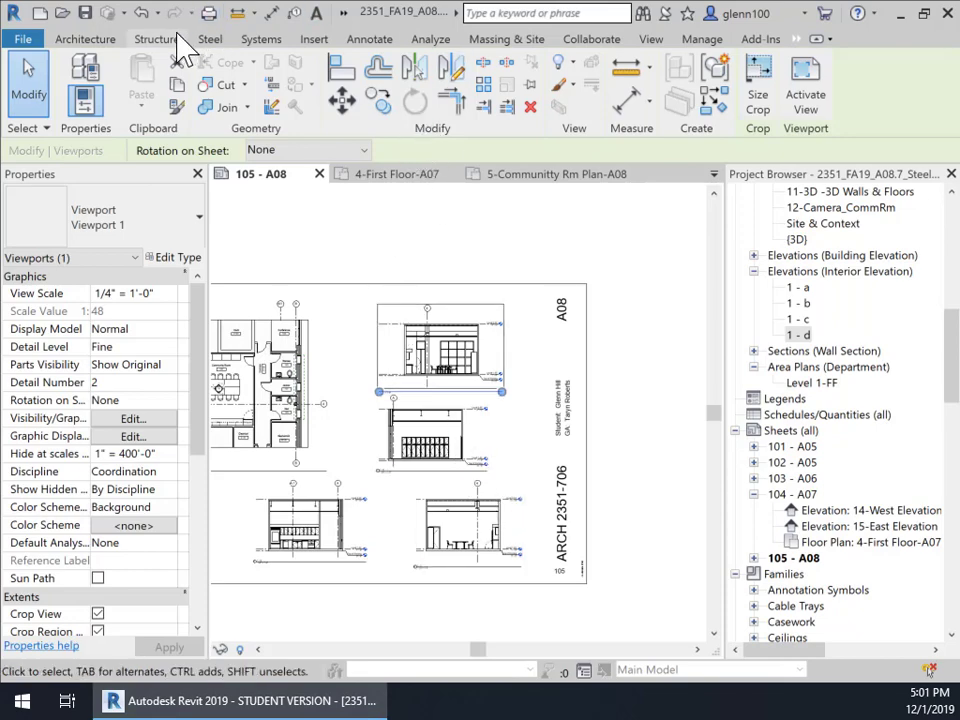
{"action": "left_click", "coordinate": [369, 40]}
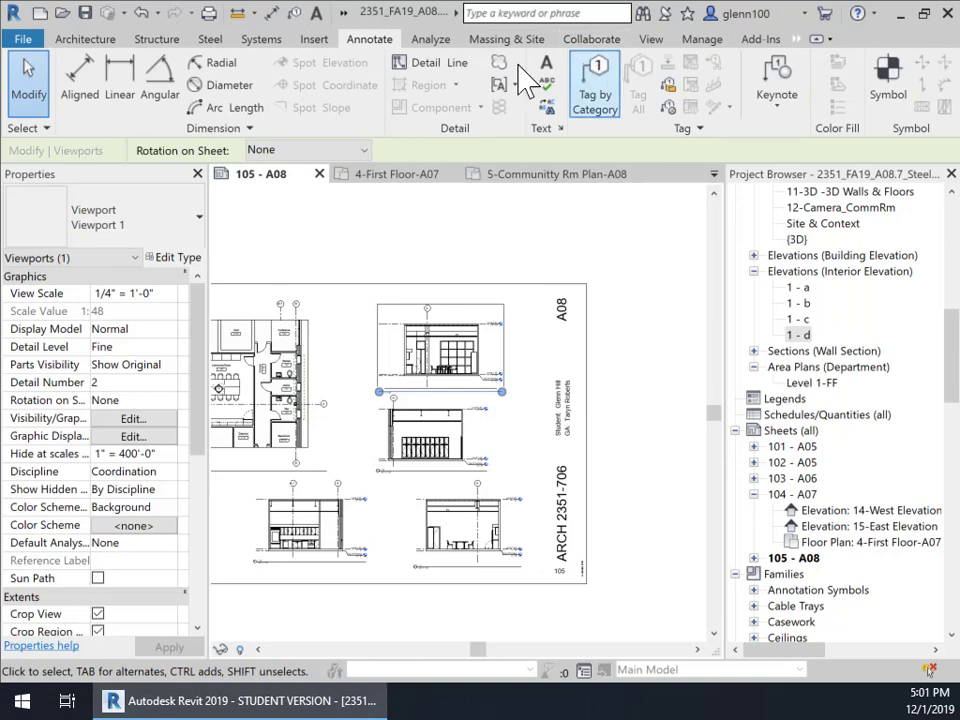
{"action": "left_click", "coordinate": [437, 80]}
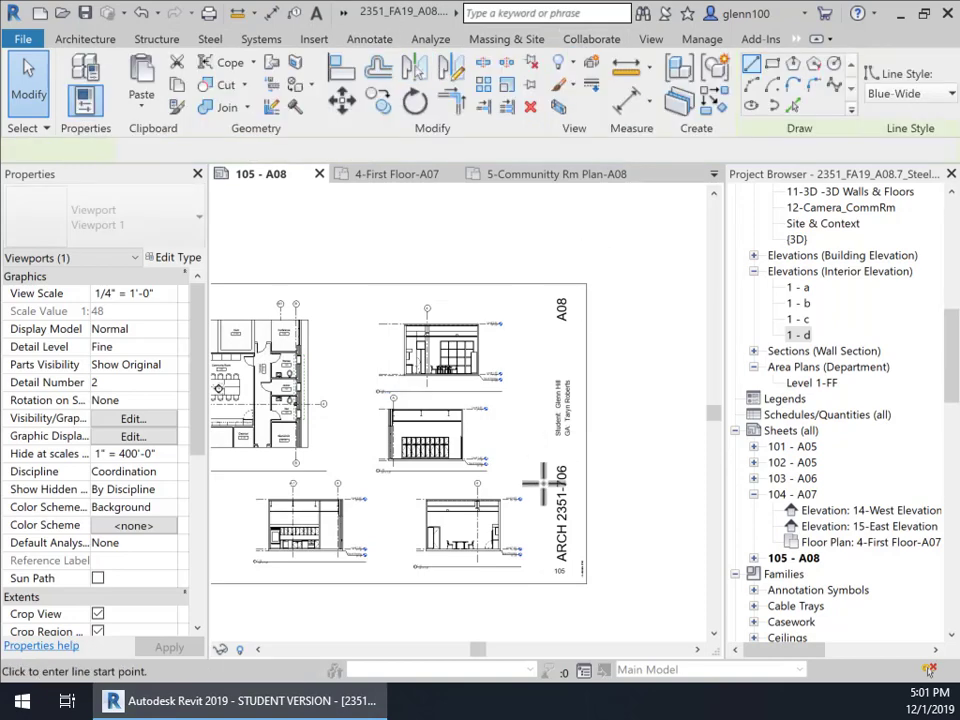
{"action": "scroll", "coordinate": [505, 563], "scroll_direction": "up", "scroll_amount": 1}
{"action": "scroll", "coordinate": [510, 563], "scroll_direction": "up", "scroll_amount": 2}
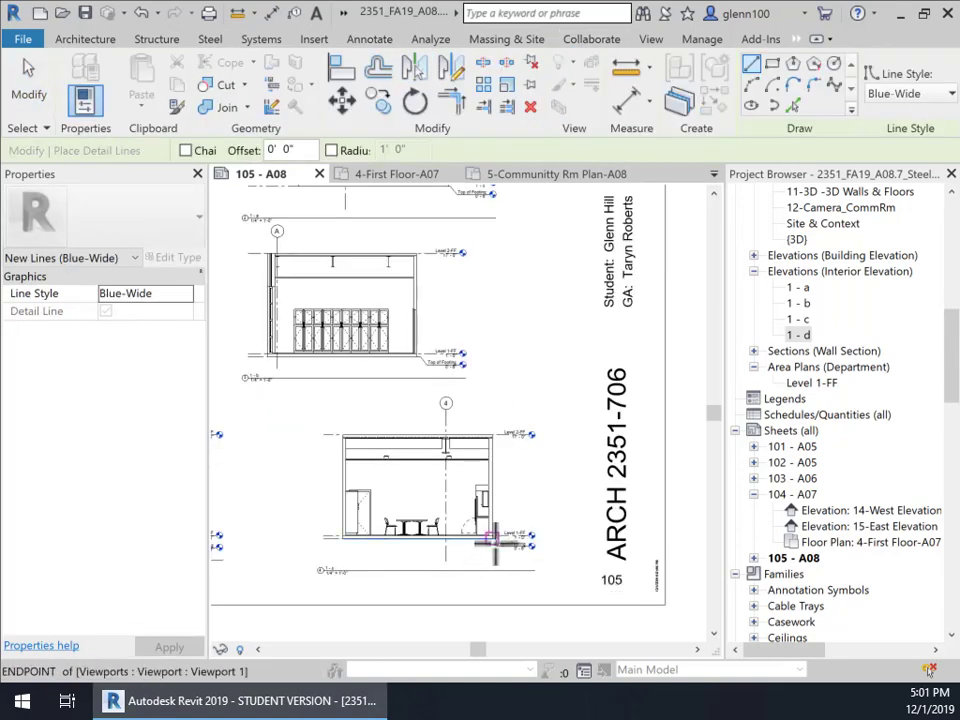
{"action": "left_click", "coordinate": [490, 537]}
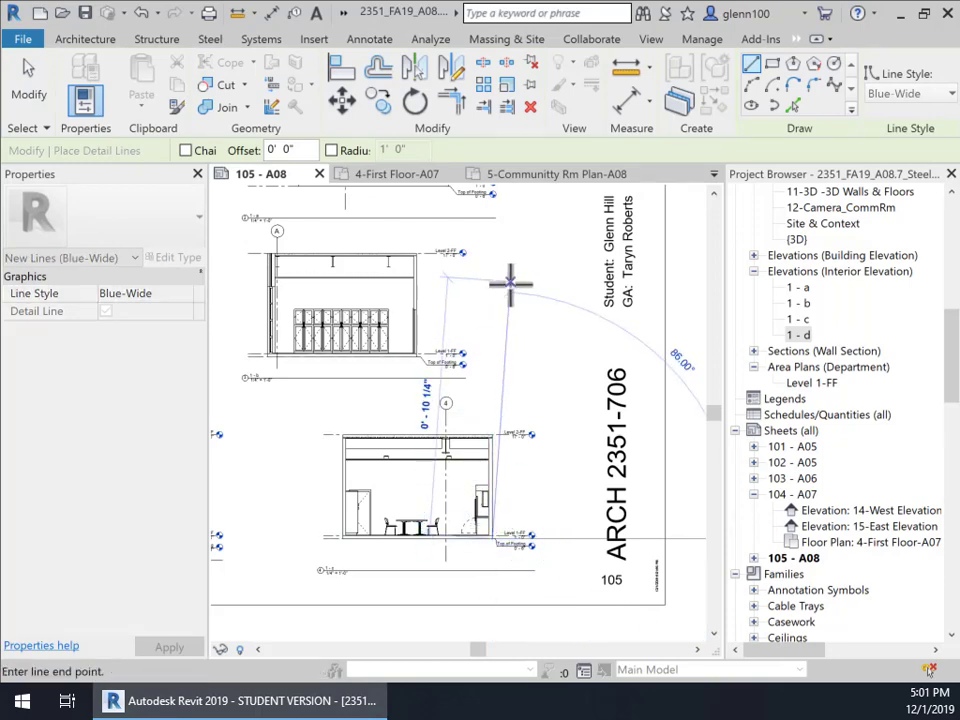
{"action": "middle_click_drag", "start_coordinate": [505, 285], "coordinate": [489, 482]}
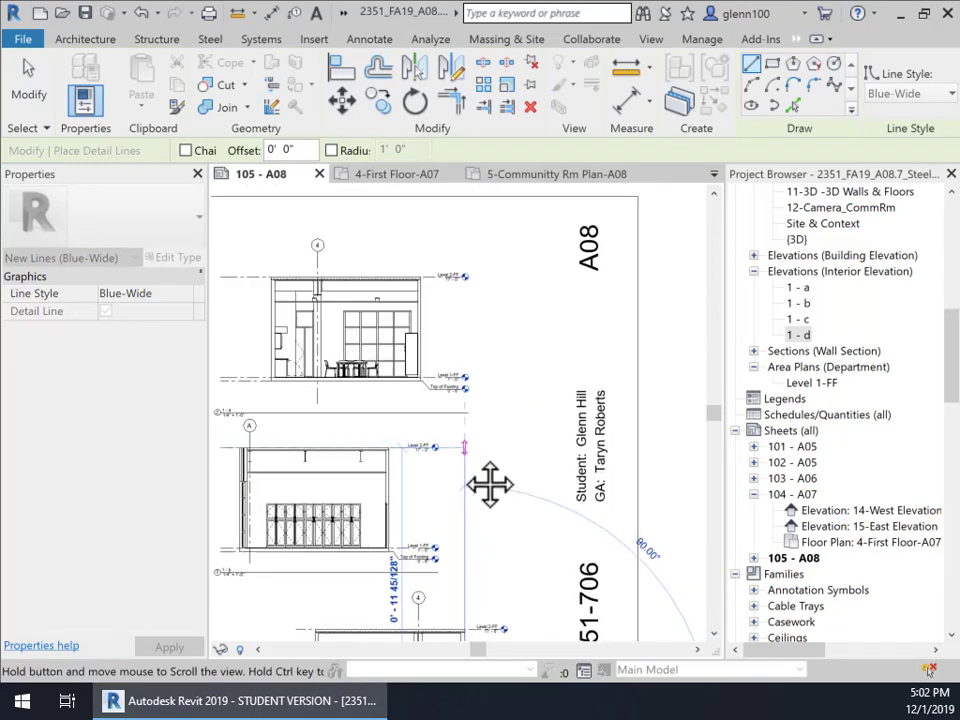
{"action": "left_click", "coordinate": [463, 240]}
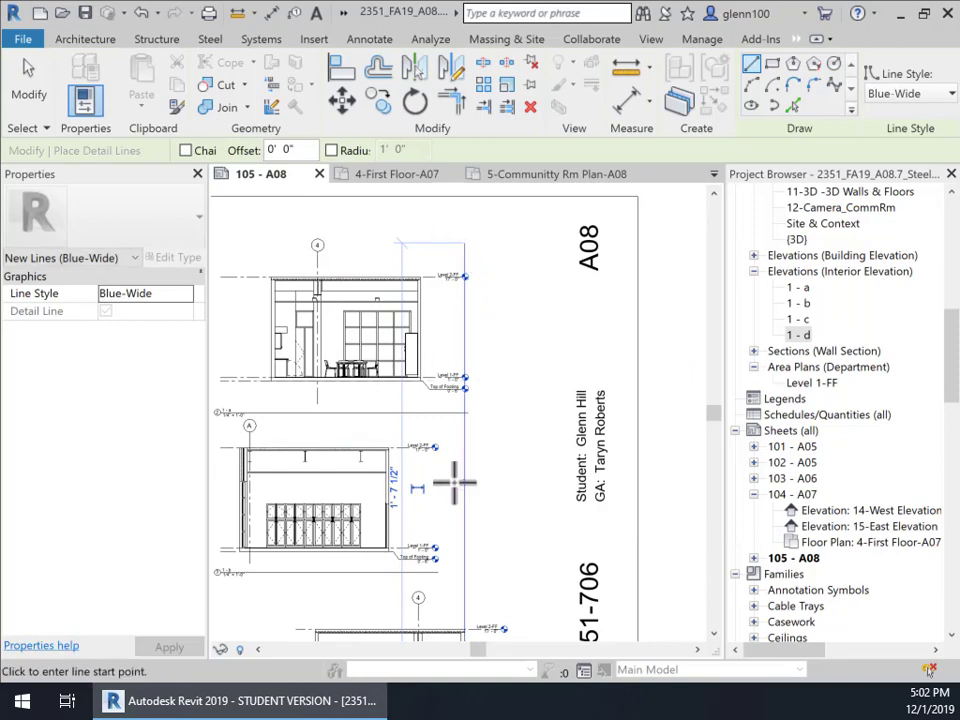
{"action": "key", "text": "Escape"}
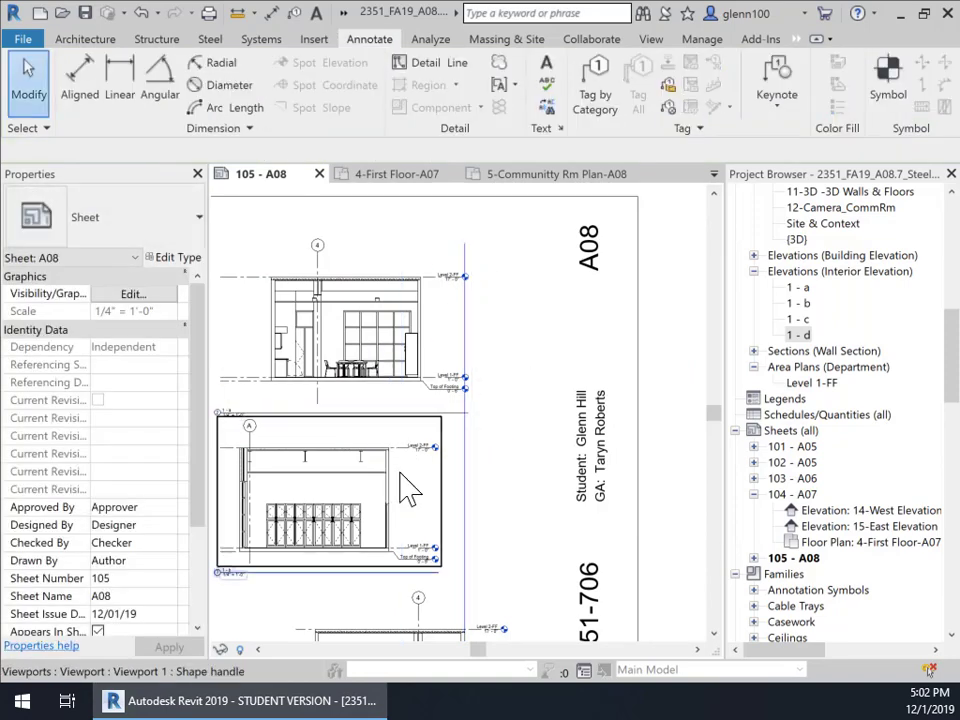
Step: Nudge the 1 - b elevation viewport toward the title block until its outer wall lines up with the vertical detail line
{"action": "middle_click_drag", "start_coordinate": [441, 490], "coordinate": [450, 390]}
{"action": "scroll", "coordinate": [447, 420], "scroll_direction": "down", "scroll_amount": 1}
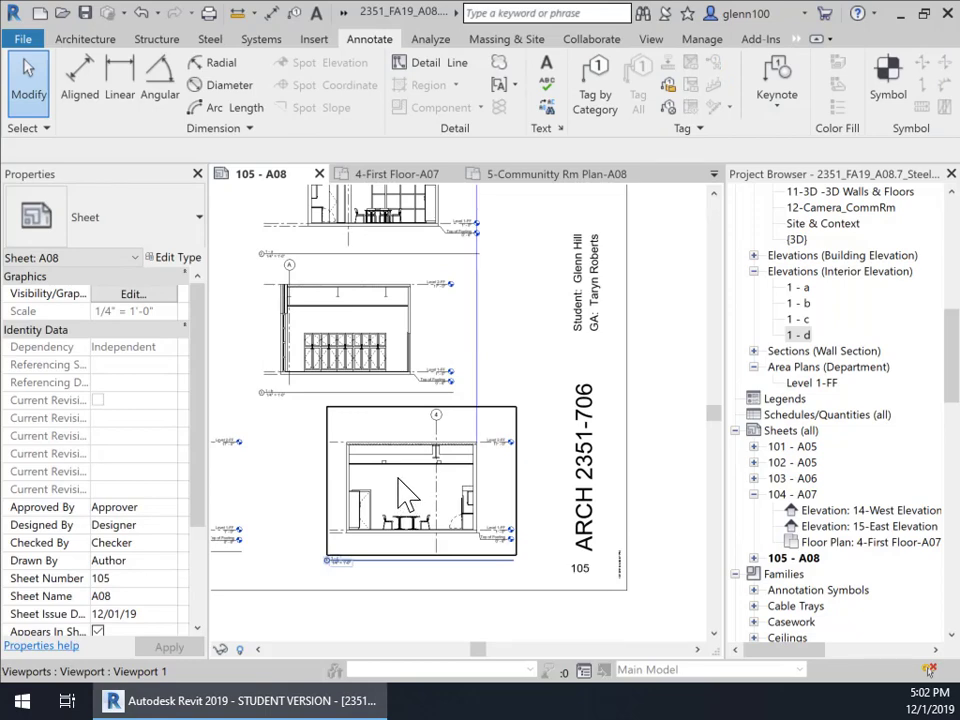
{"action": "middle_click_drag", "start_coordinate": [405, 492], "coordinate": [430, 600]}
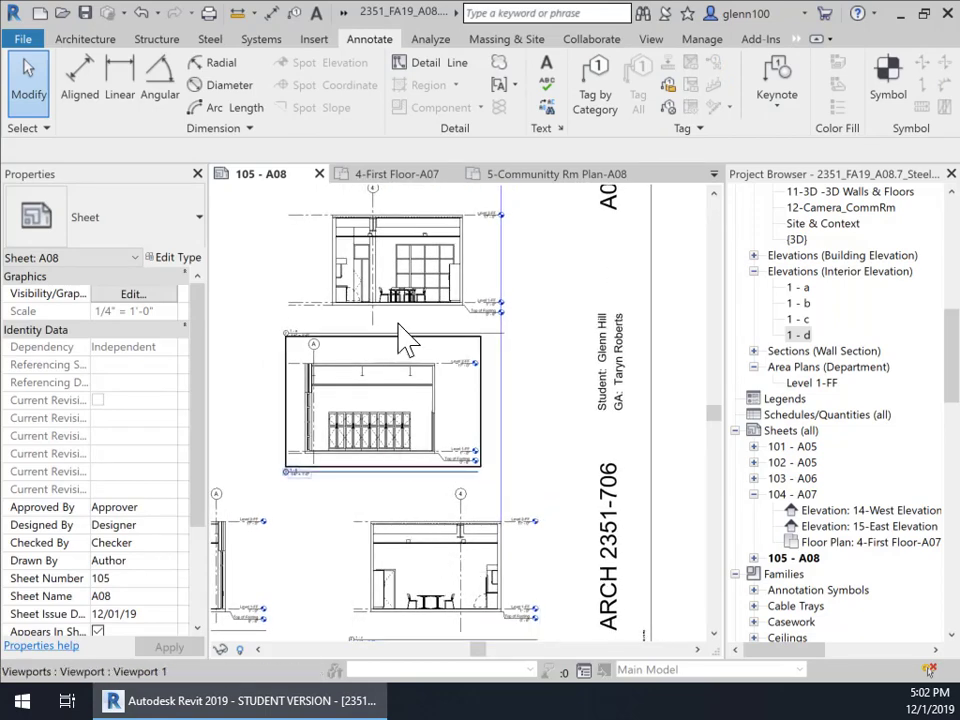
{"action": "left_click", "coordinate": [447, 407]}
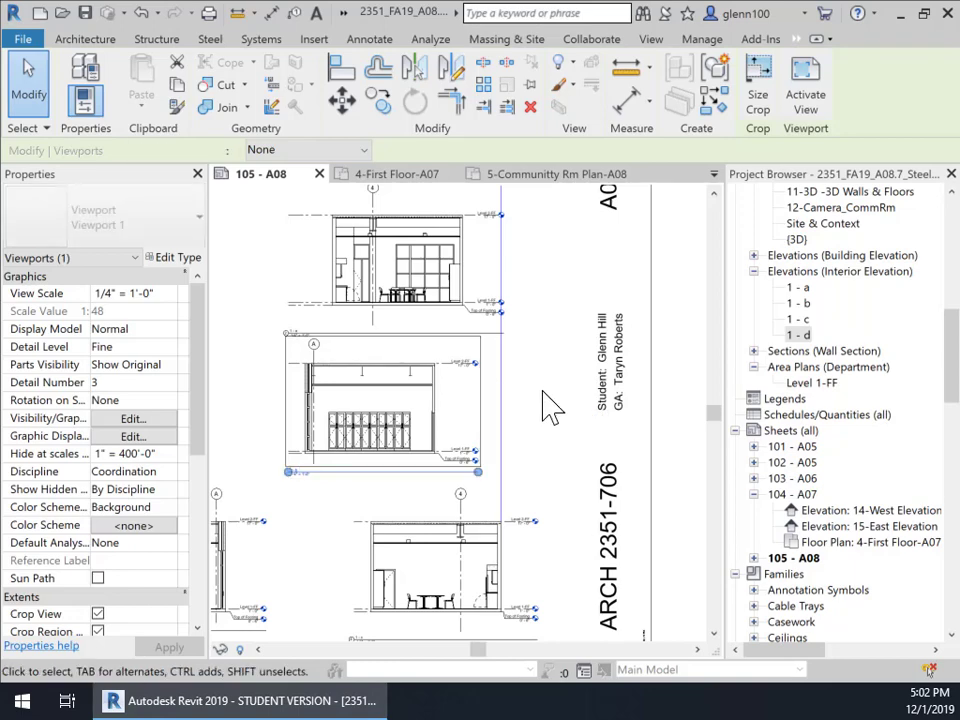
{"action": "key", "text": "Right"}
{"action": "key", "text": "Right"}
{"action": "key", "text": "Right"}
{"action": "key", "text": "Right"}
{"action": "key", "text": "Right"}
{"action": "key", "text": "Right"}
{"action": "key", "text": "Right"}
{"action": "key", "text": "Right"}
{"action": "key", "text": "Right"}
{"action": "key", "text": "Right"}
{"action": "key", "text": "Right"}
{"action": "key", "text": "Right"}
{"action": "key", "text": "Right"}
{"action": "key", "text": "Right"}
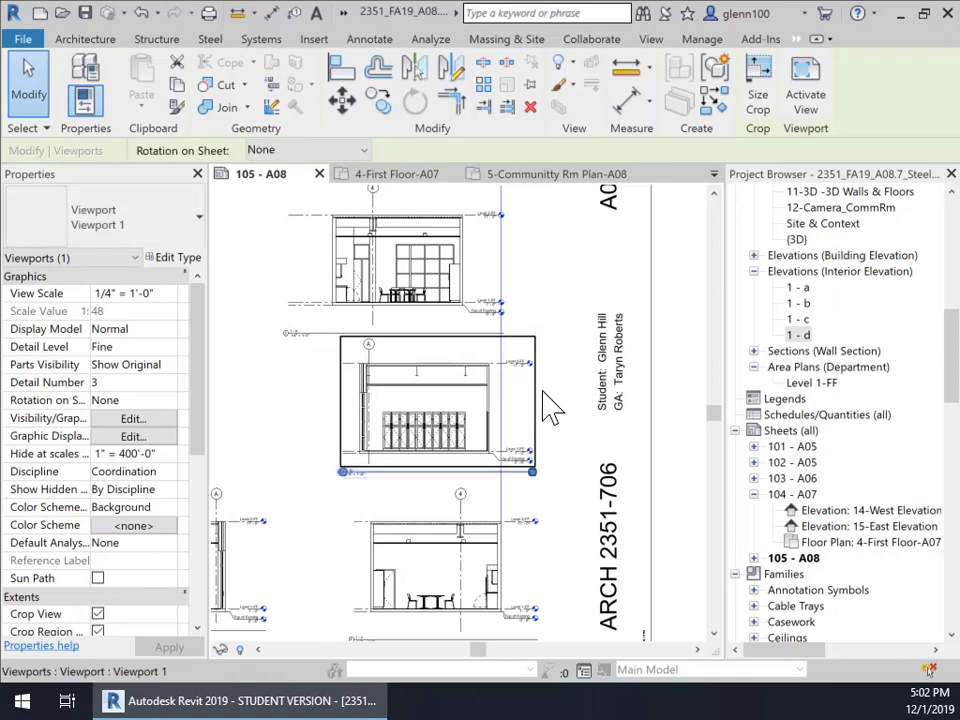
{"action": "key", "text": "Right"}
{"action": "key", "text": "Right"}
{"action": "key", "text": "Right"}
{"action": "scroll", "coordinate": [527, 329], "scroll_direction": "up", "scroll_amount": 5}
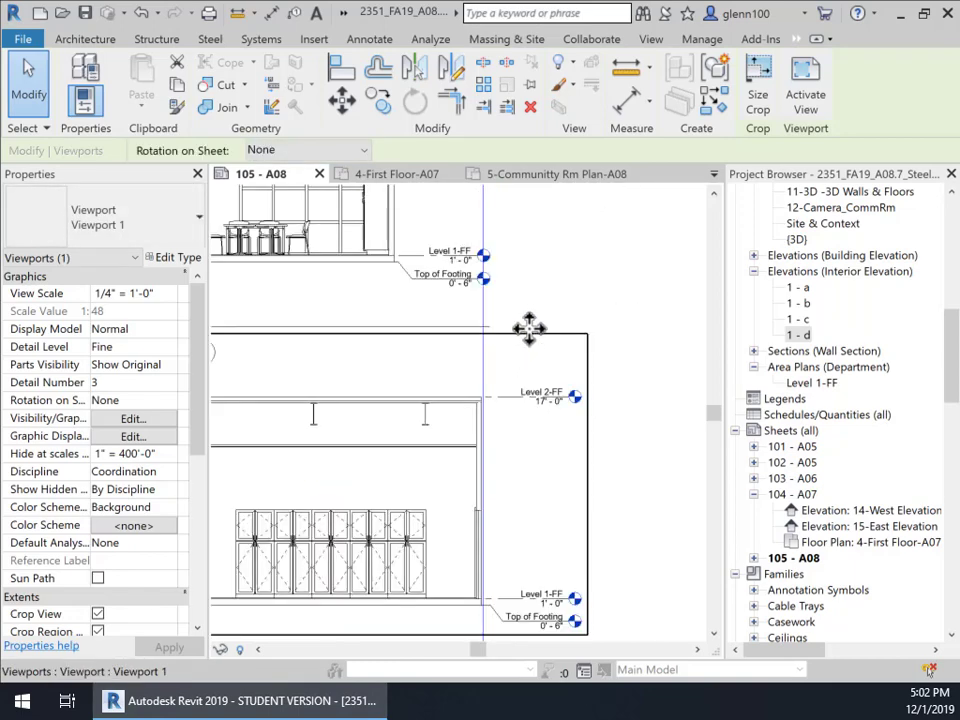
{"action": "middle_click_drag", "start_coordinate": [507, 313], "coordinate": [480, 587]}
{"action": "scroll", "coordinate": [480, 545], "scroll_direction": "down", "scroll_amount": 4}
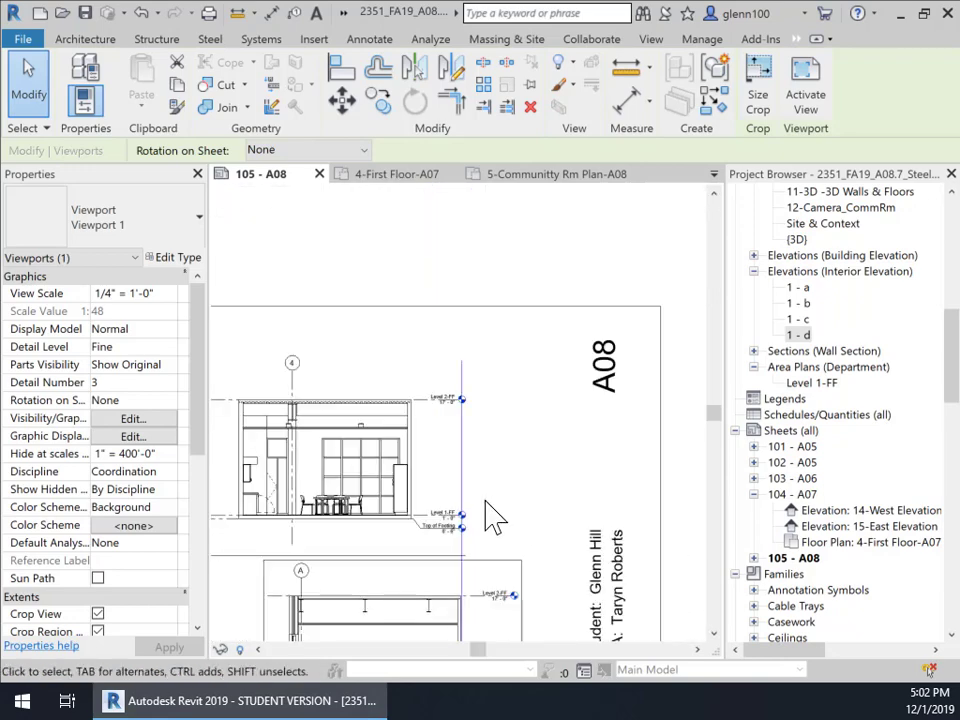
{"action": "middle_click_drag", "start_coordinate": [542, 464], "coordinate": [544, 294]}
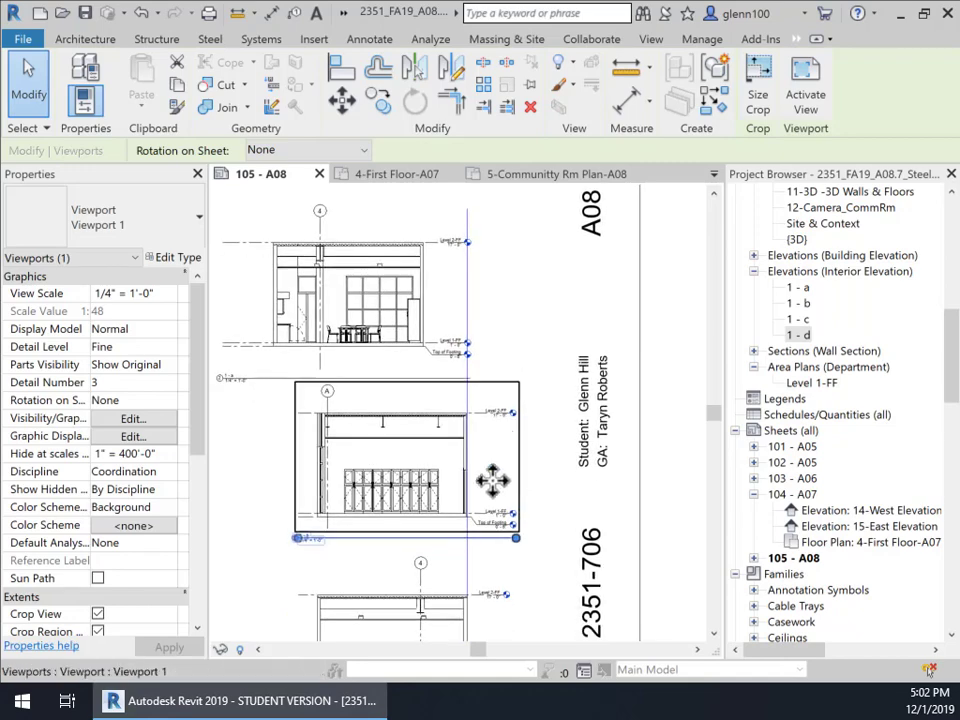
{"action": "scroll", "coordinate": [492, 482], "scroll_direction": "up", "scroll_amount": 3}
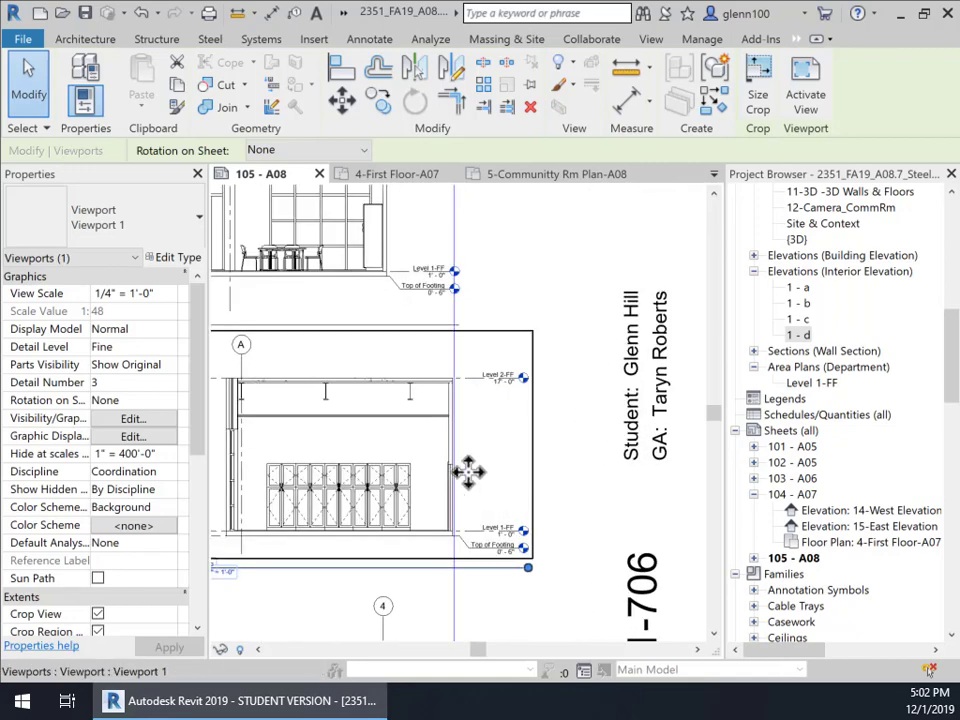
{"action": "scroll", "coordinate": [470, 462], "scroll_direction": "up", "scroll_amount": 4}
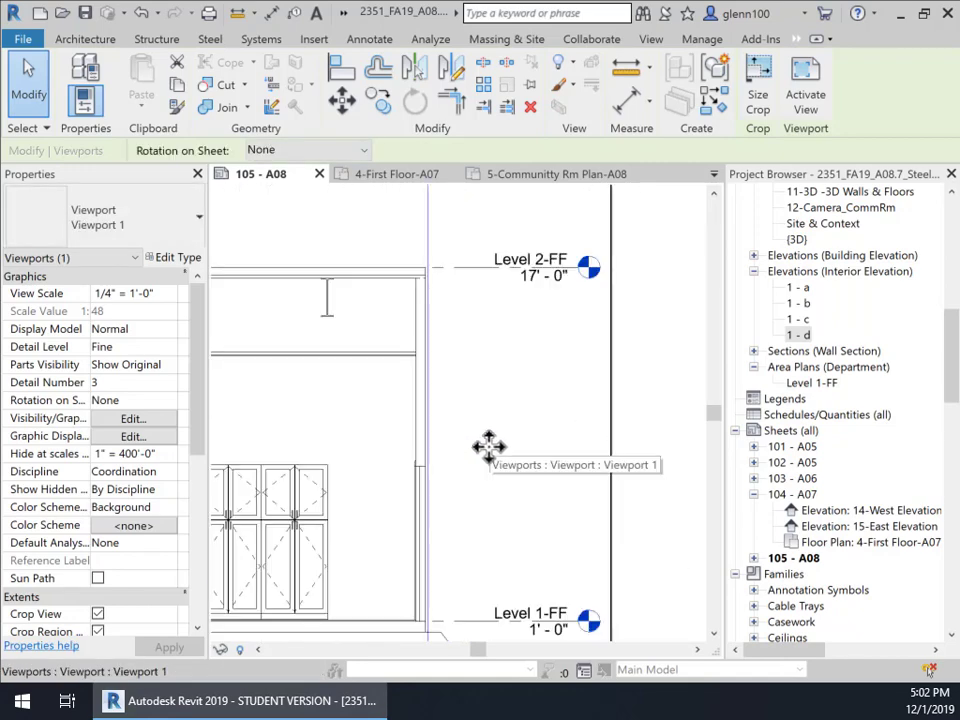
Step: Shift the 1 - a elevation viewport toward the title block until its outer wall lines up with the vertical detail line
{"action": "scroll", "coordinate": [475, 408], "scroll_direction": "down", "scroll_amount": 8}
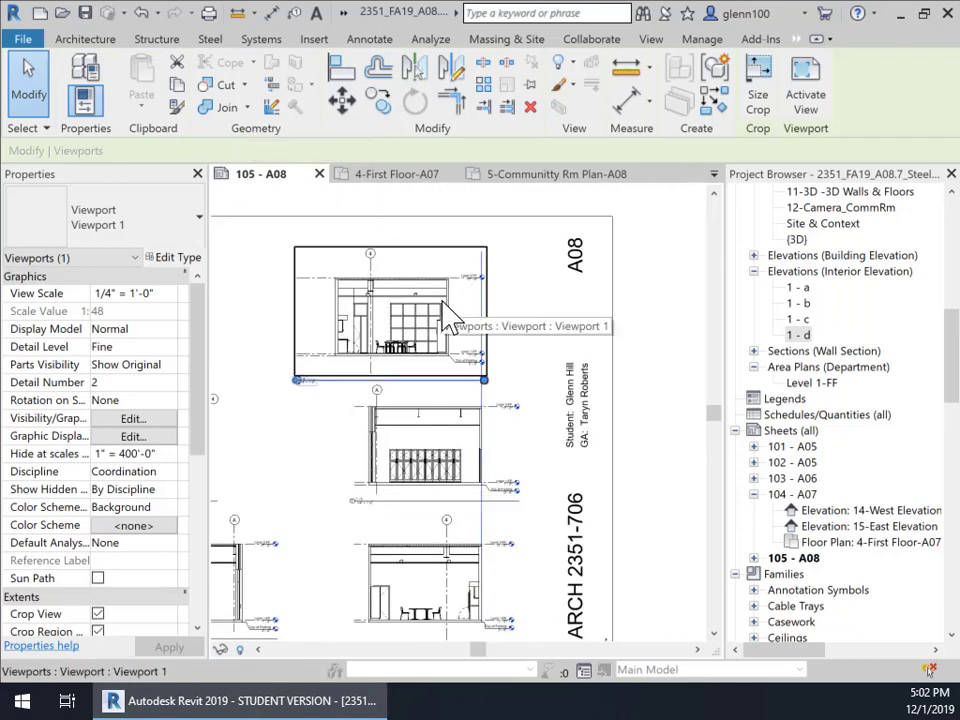
{"action": "left_click", "coordinate": [448, 320]}
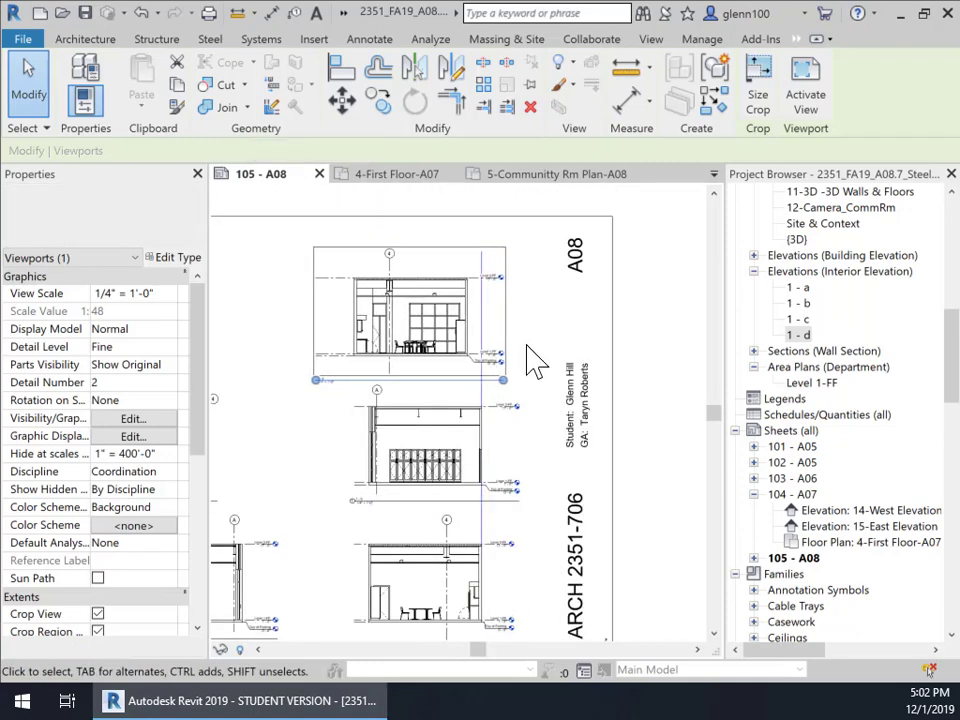
{"action": "scroll", "coordinate": [481, 331], "scroll_direction": "up", "scroll_amount": 1}
{"action": "scroll", "coordinate": [485, 333], "scroll_direction": "up", "scroll_amount": 5}
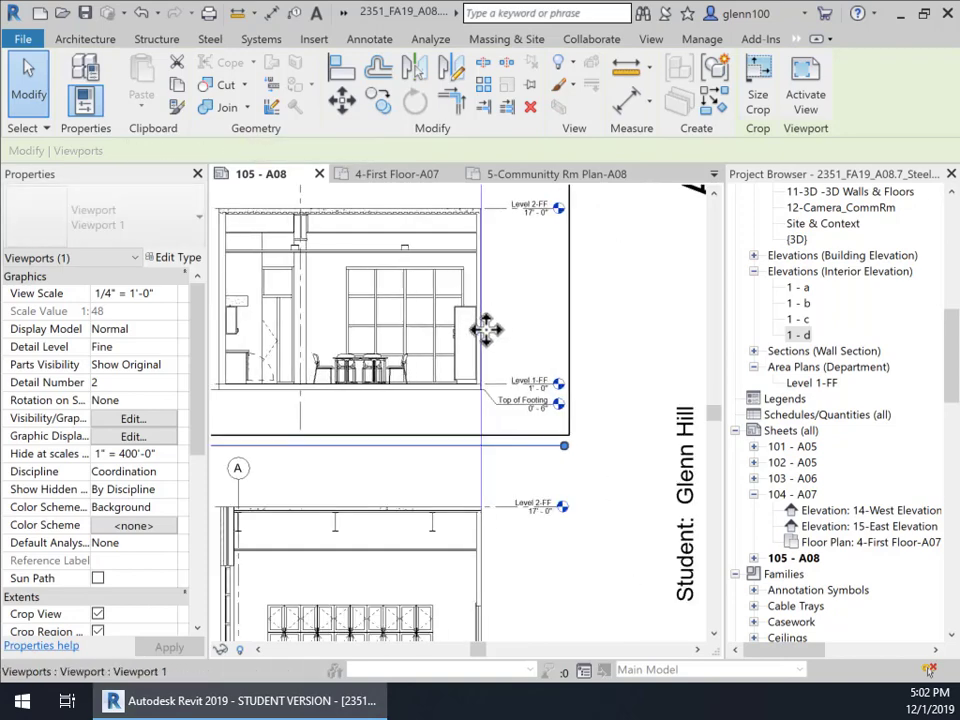
{"action": "scroll", "coordinate": [492, 337], "scroll_direction": "up", "scroll_amount": 3}
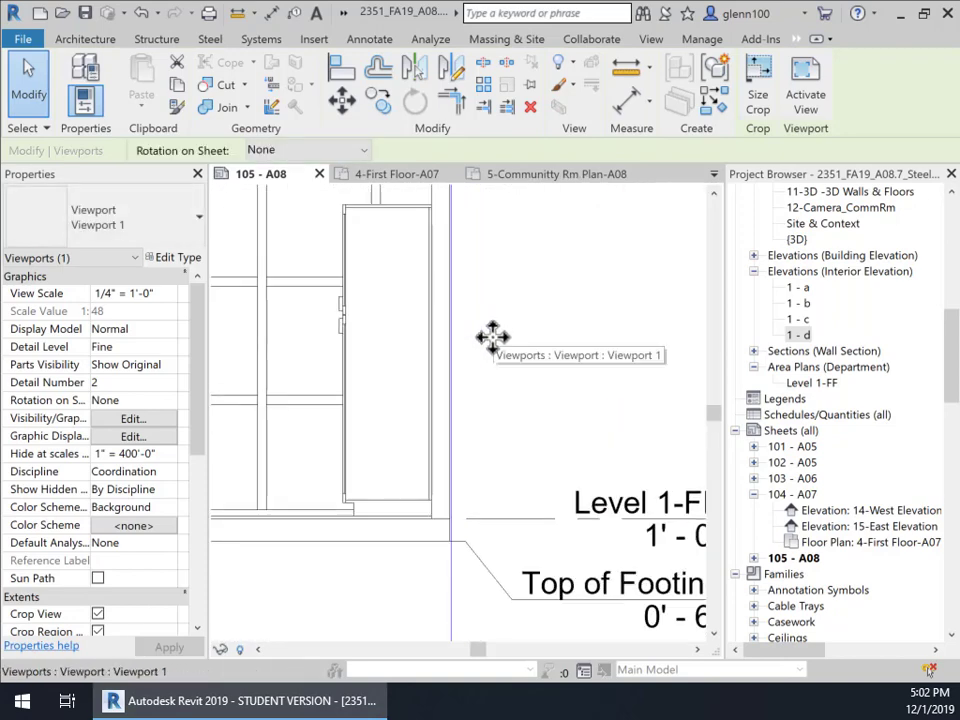
{"action": "scroll", "coordinate": [492, 337], "scroll_direction": "up", "scroll_amount": 2}
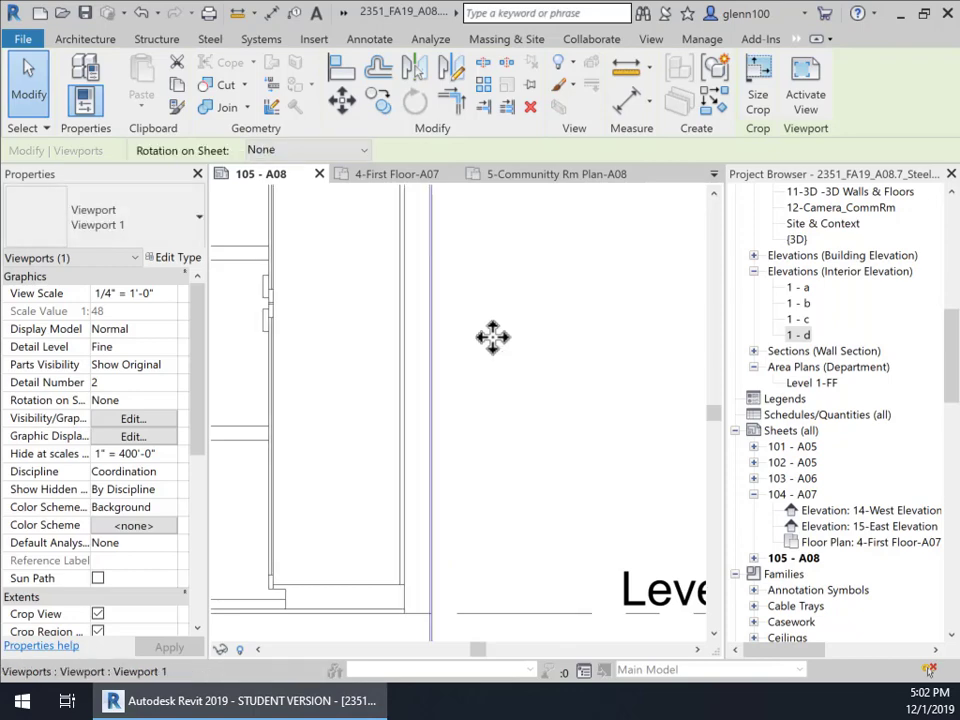
{"action": "scroll", "coordinate": [495, 341], "scroll_direction": "down", "scroll_amount": 2}
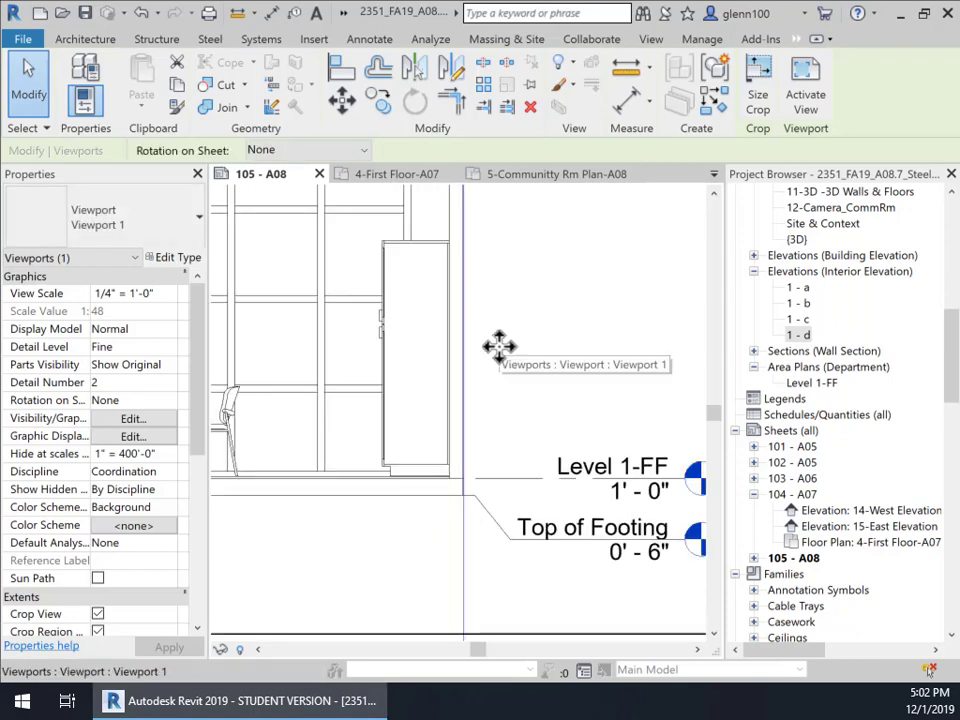
{"action": "scroll", "coordinate": [501, 362], "scroll_direction": "down", "scroll_amount": 4}
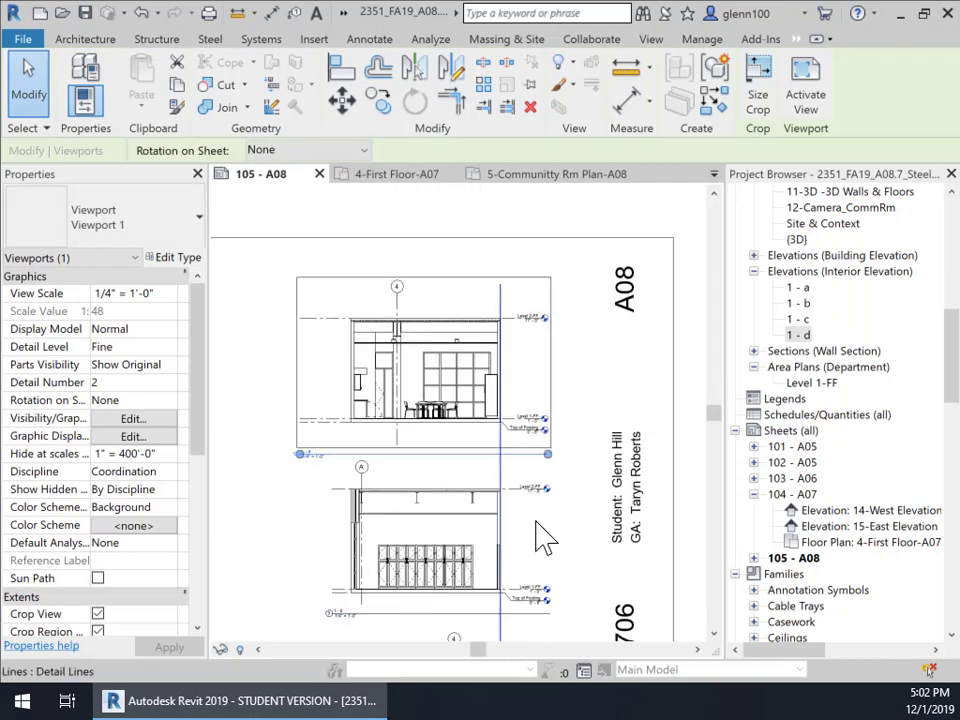
Step: Move the view title of elevation 1 - a slightly upward, clear of the 1 - b viewport below it
{"action": "left_click", "coordinate": [548, 550]}
{"action": "middle_click_drag", "start_coordinate": [572, 583], "coordinate": [545, 305]}
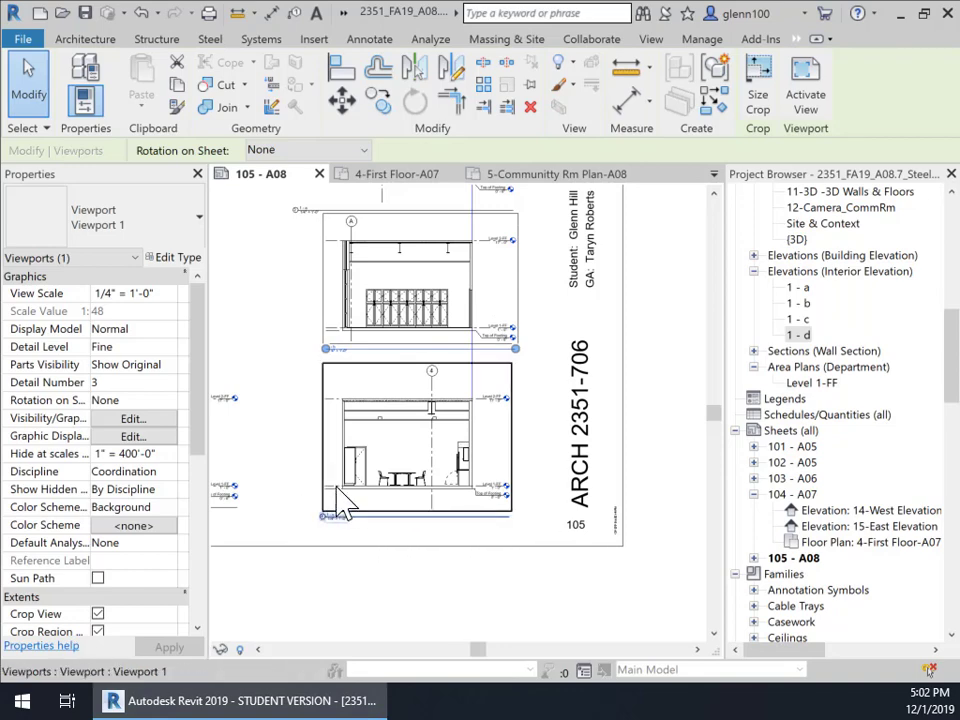
{"action": "middle_click_drag", "start_coordinate": [424, 445], "coordinate": [433, 536]}
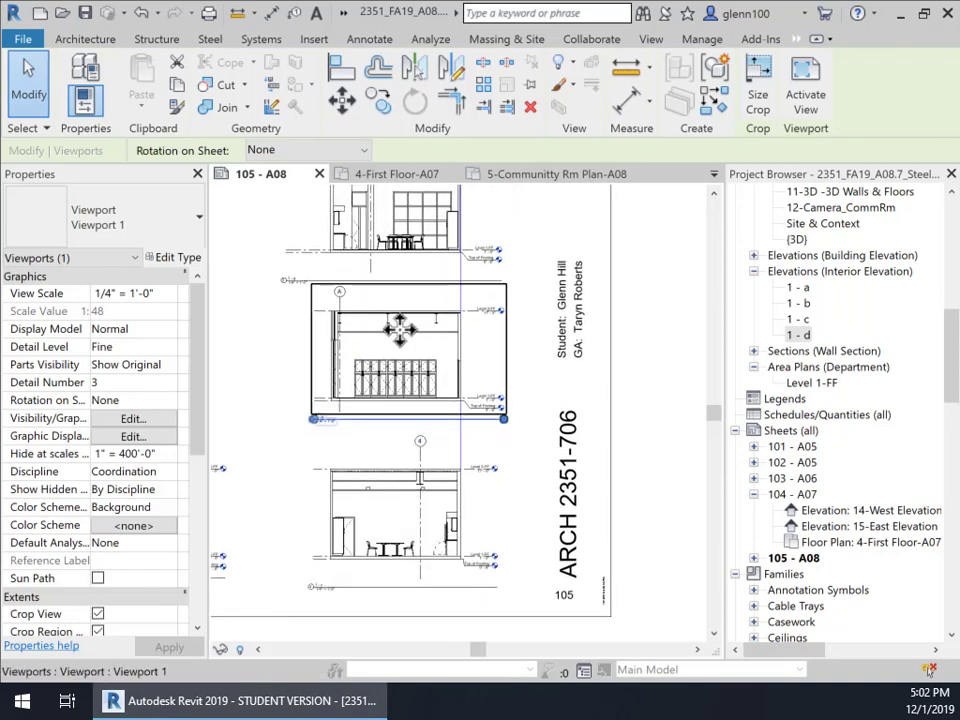
{"action": "left_click", "coordinate": [278, 305]}
{"action": "left_click", "coordinate": [316, 282]}
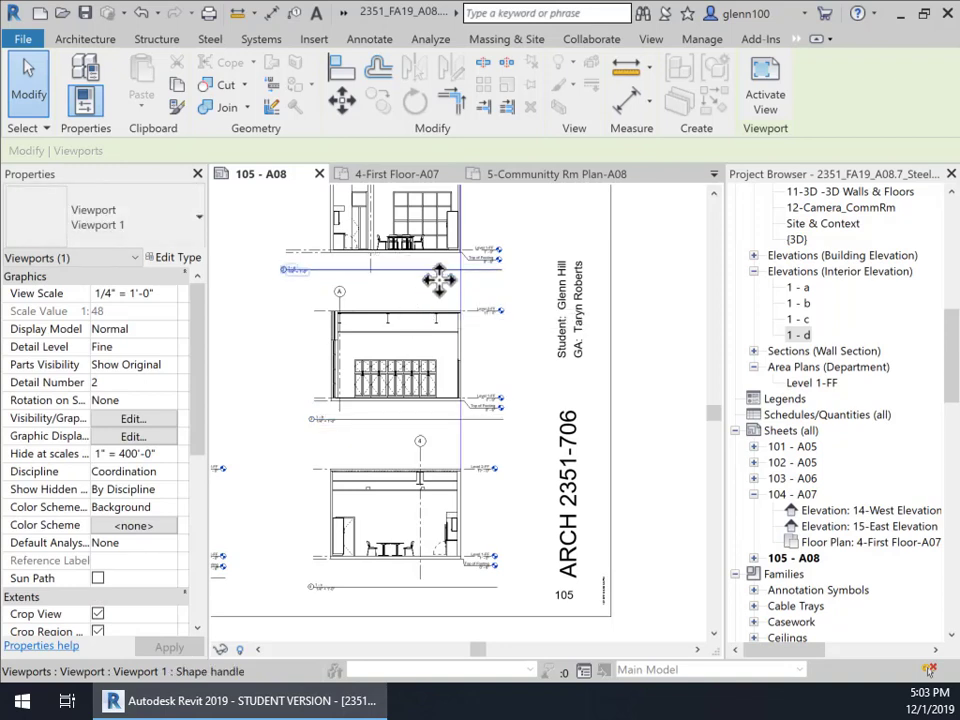
{"action": "left_click", "coordinate": [516, 408]}
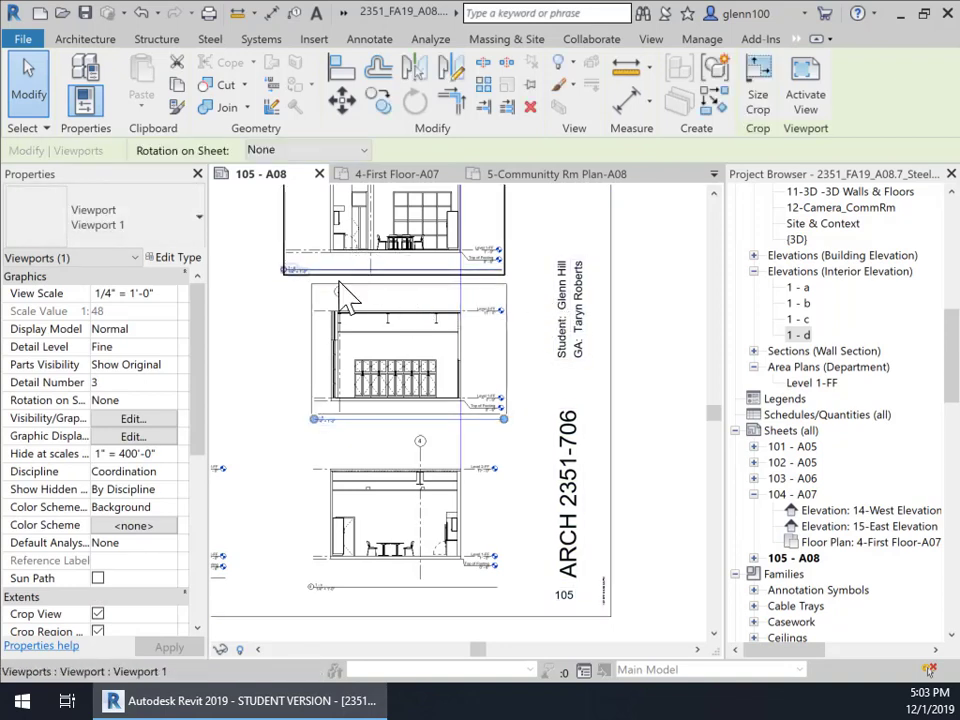
{"action": "left_click", "coordinate": [272, 394]}
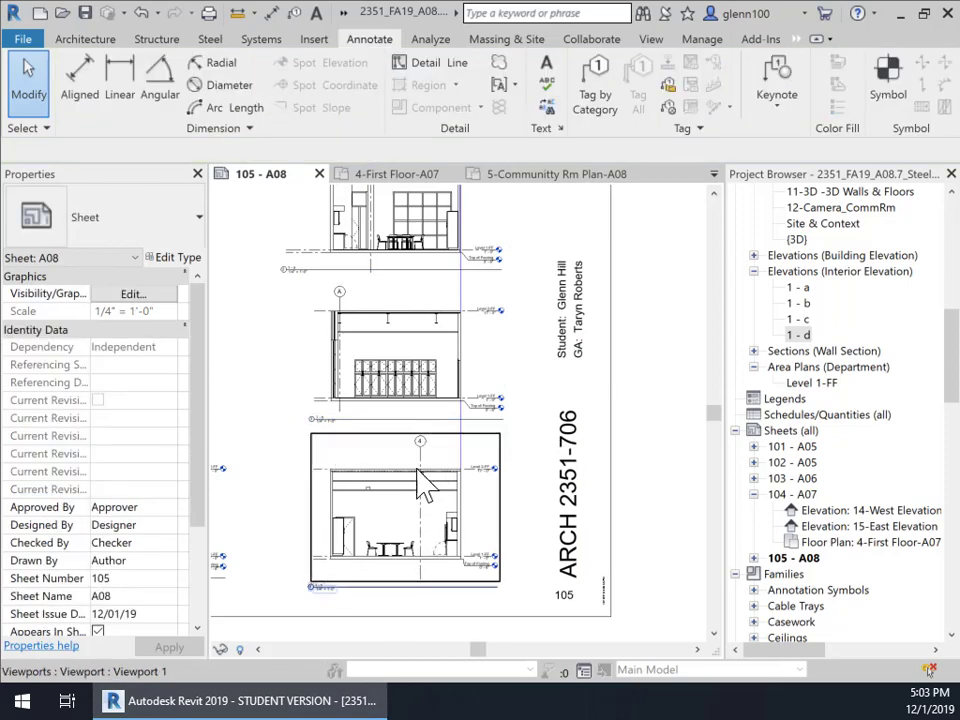
Step: Draw a horizontal Blue-Wide detail line about 1' - 10 1/4" long at Level 1-FF, from elevation 1 - c to beyond elevation 1 - d
{"action": "middle_click_drag", "start_coordinate": [425, 487], "coordinate": [579, 497]}
{"action": "scroll", "coordinate": [439, 561], "scroll_direction": "down", "scroll_amount": 2}
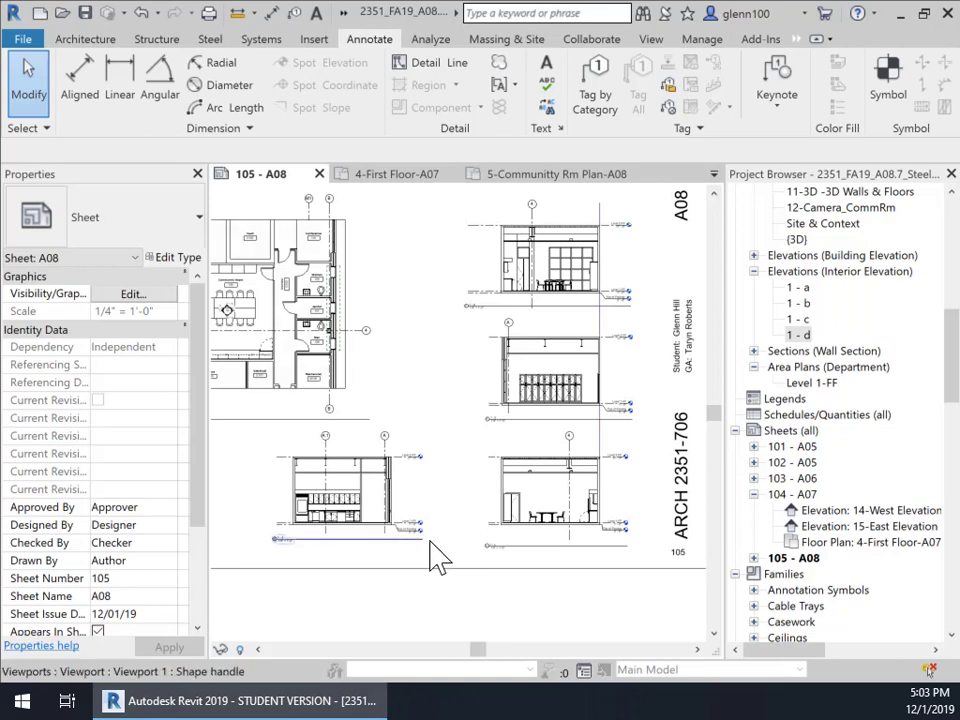
{"action": "scroll", "coordinate": [439, 561], "scroll_direction": "up", "scroll_amount": 4}
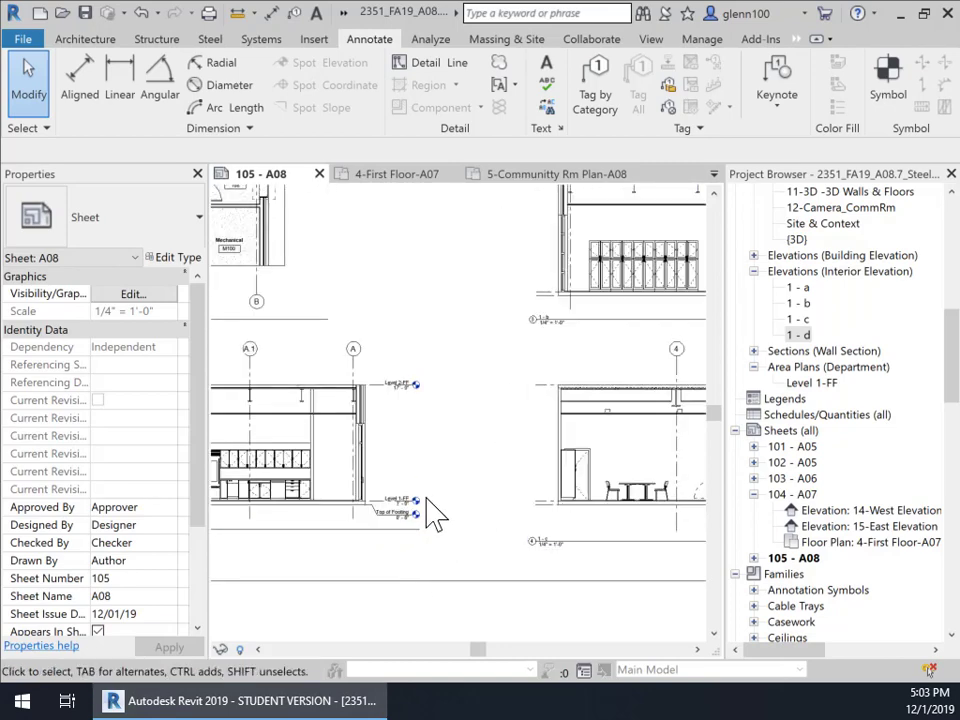
{"action": "middle_click_drag", "start_coordinate": [642, 516], "coordinate": [437, 438]}
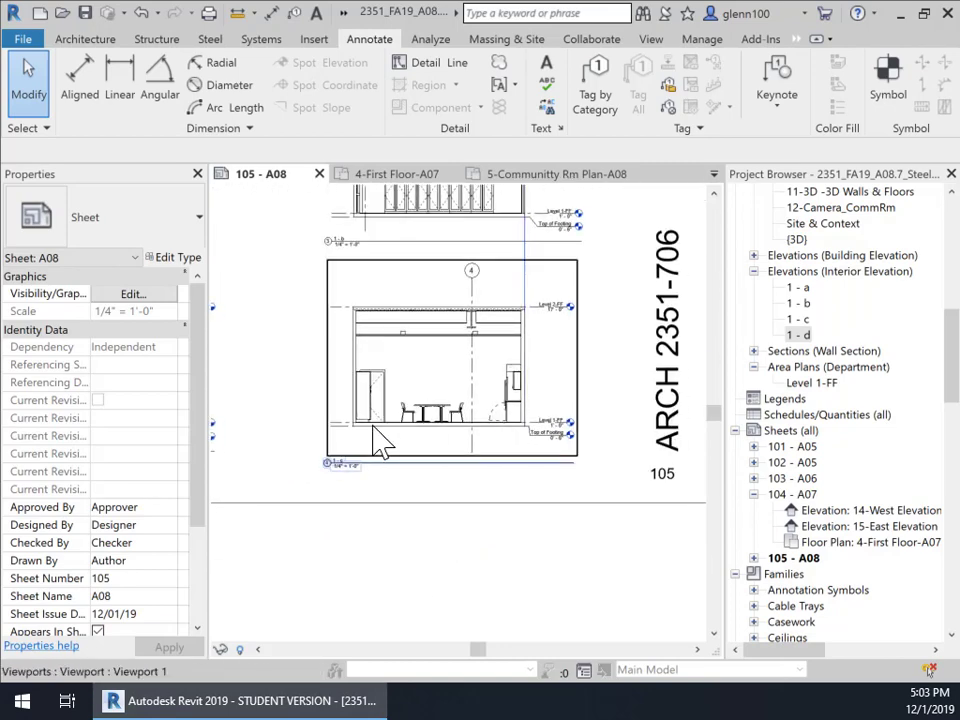
{"action": "left_click", "coordinate": [452, 66]}
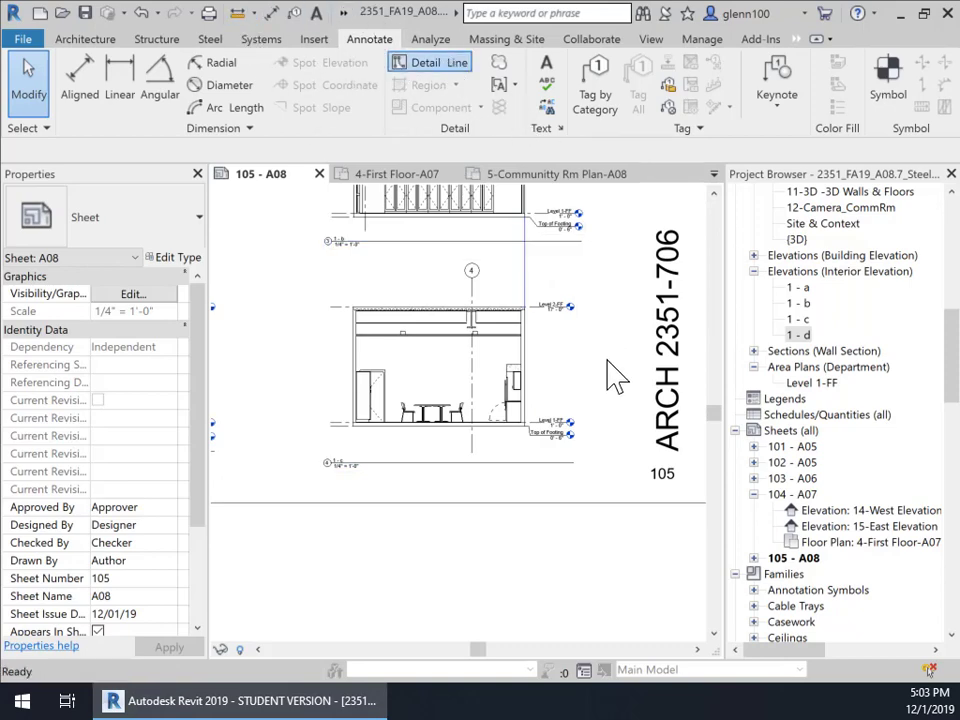
{"action": "left_click", "coordinate": [567, 423]}
{"action": "middle_click_drag", "start_coordinate": [272, 412], "coordinate": [589, 409]}
{"action": "left_click", "coordinate": [231, 409]}
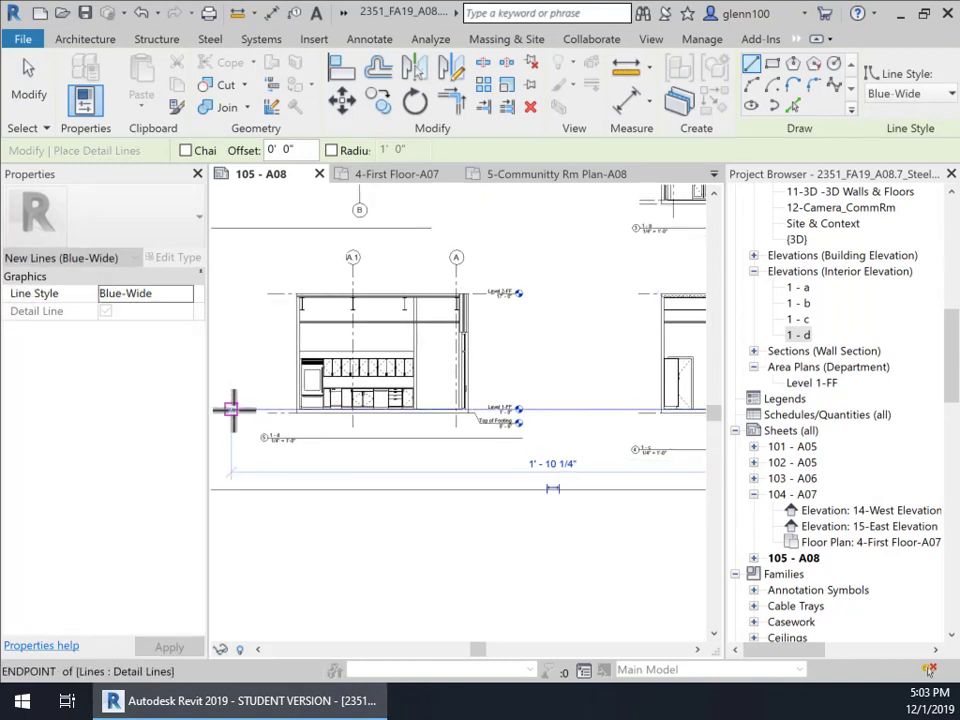
{"action": "left_click", "coordinate": [84, 40]}
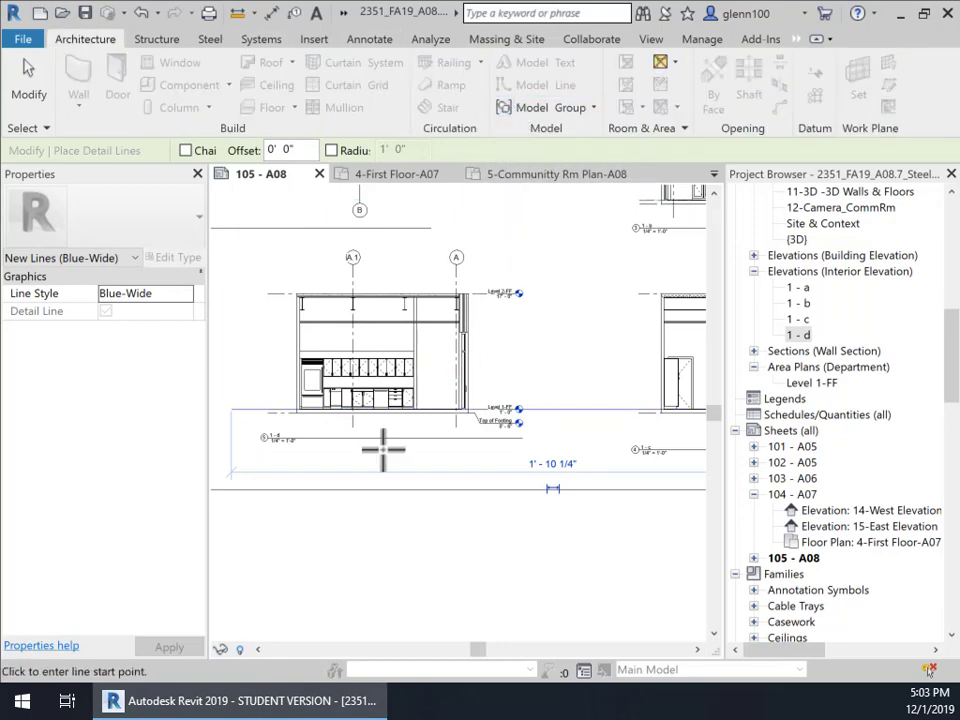
{"action": "key", "text": "Escape"}
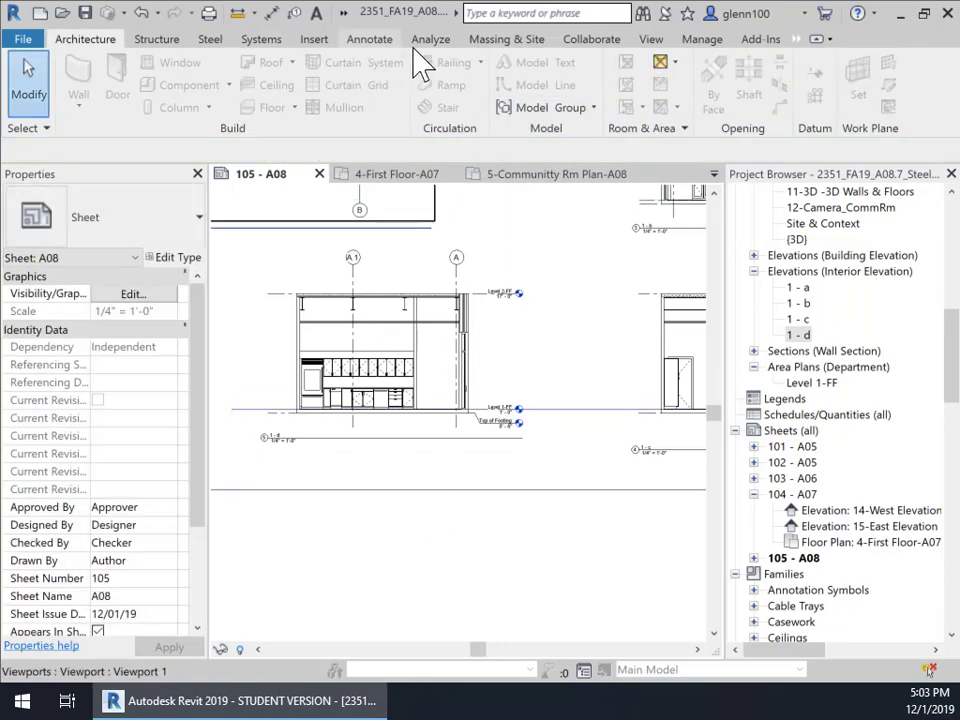
Step: Shift the 1 - d elevation viewport horizontally along the floor line until its frame sits just beside the 1 - c viewport
{"action": "left_click", "coordinate": [364, 42]}
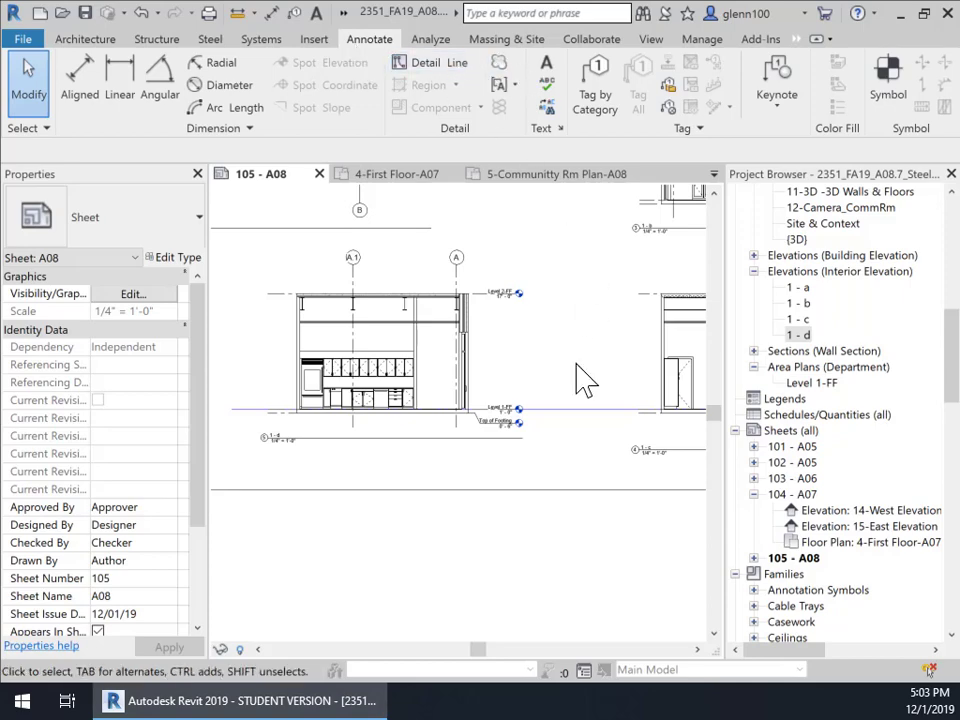
{"action": "scroll", "coordinate": [529, 476], "scroll_direction": "up", "scroll_amount": 3}
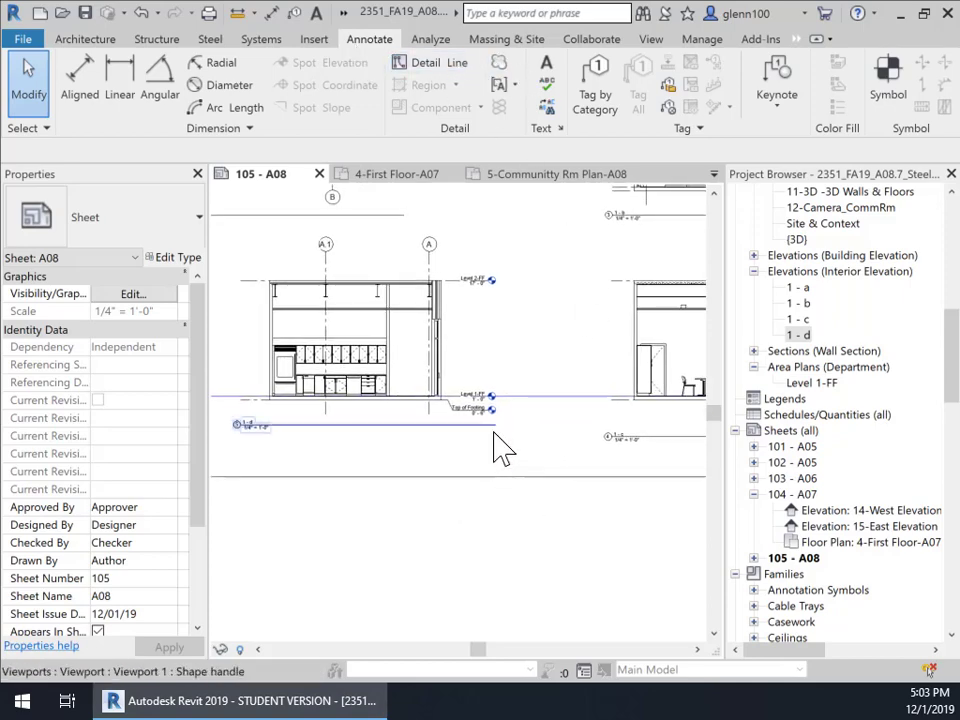
{"action": "middle_click_drag", "start_coordinate": [535, 445], "coordinate": [270, 440]}
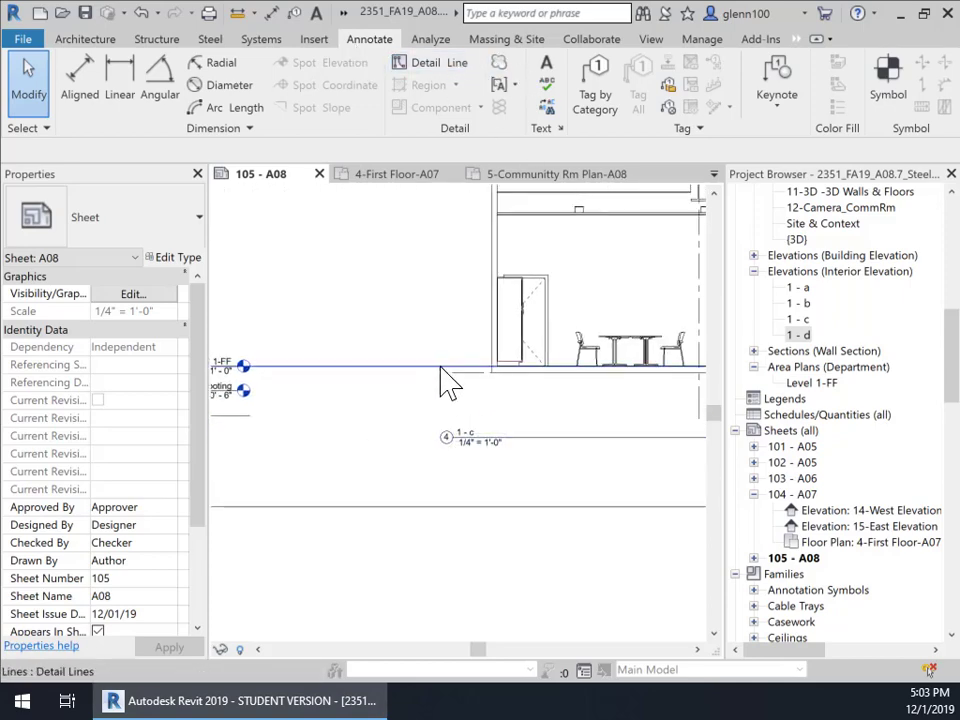
{"action": "middle_click_drag", "start_coordinate": [430, 420], "coordinate": [648, 430]}
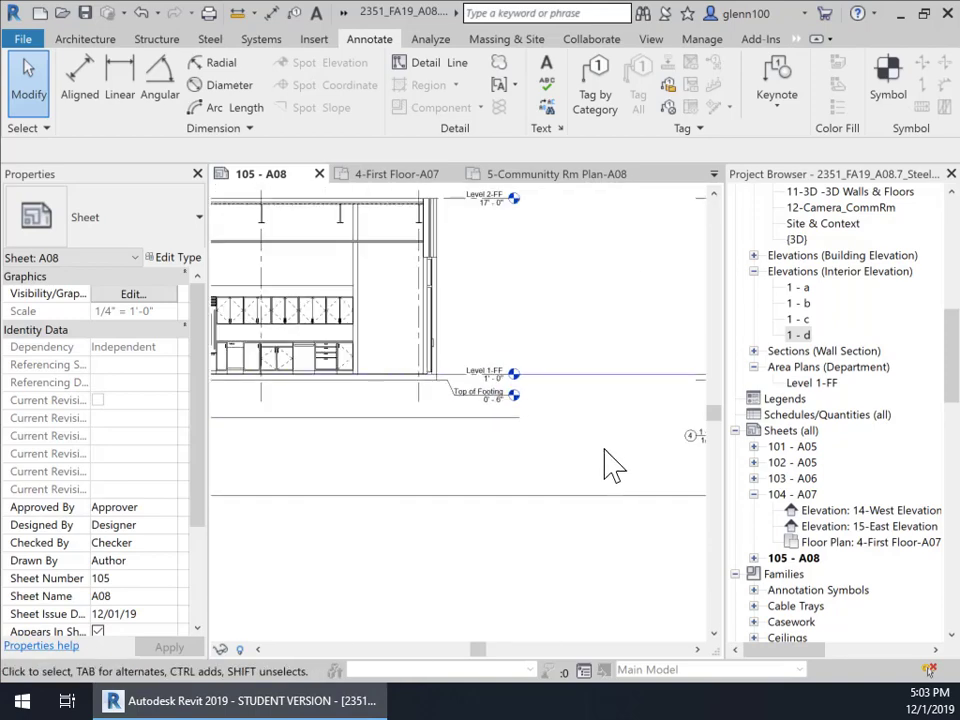
{"action": "scroll", "coordinate": [596, 458], "scroll_direction": "down", "scroll_amount": 3}
{"action": "scroll", "coordinate": [596, 458], "scroll_direction": "down", "scroll_amount": 1}
{"action": "left_click", "coordinate": [490, 369]}
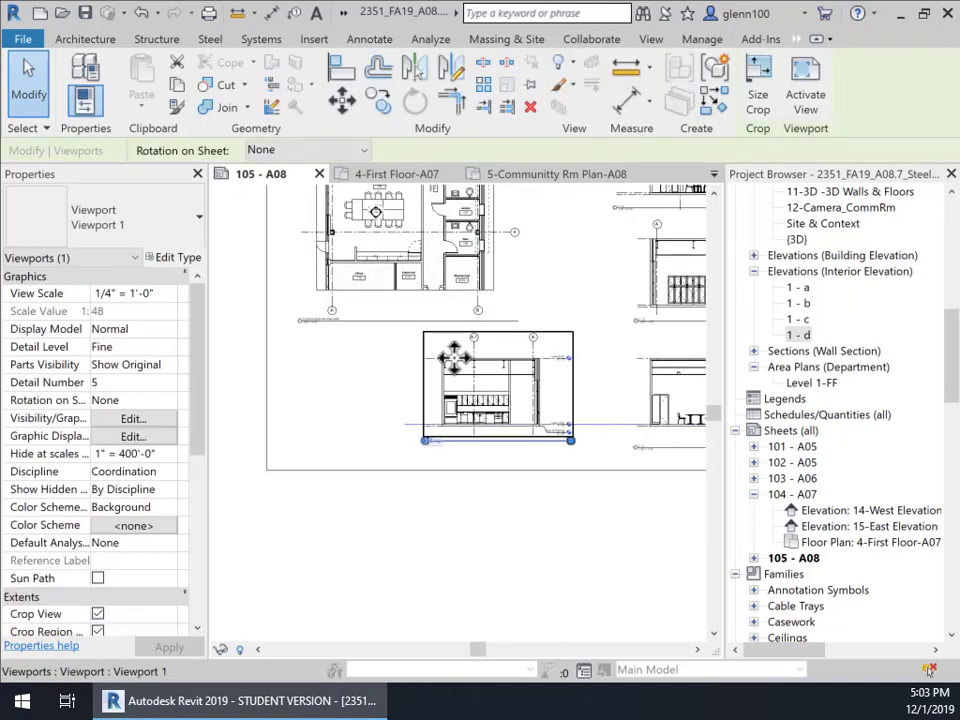
{"action": "left_click_drag", "start_coordinate": [454, 357], "coordinate": [458, 357]}
{"action": "key", "text": "Right"}
{"action": "key", "text": "Right"}
{"action": "key", "text": "Right"}
{"action": "key", "text": "Right"}
{"action": "key", "text": "Right"}
{"action": "key", "text": "Right"}
{"action": "key", "text": "Right"}
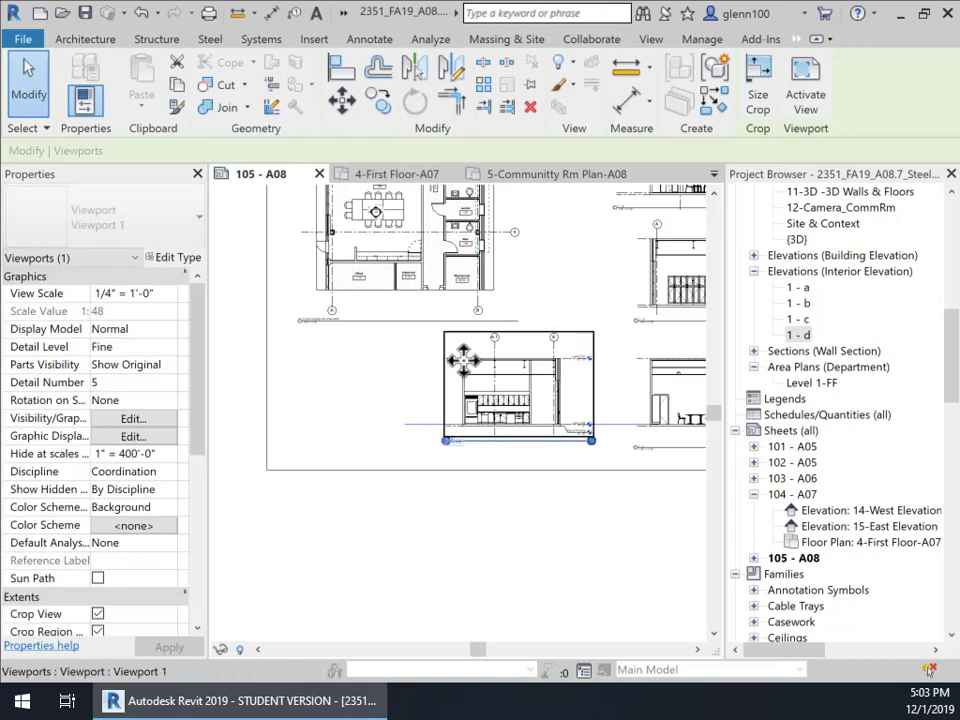
{"action": "key", "text": "Right"}
{"action": "key", "text": "Right"}
{"action": "key", "text": "Right"}
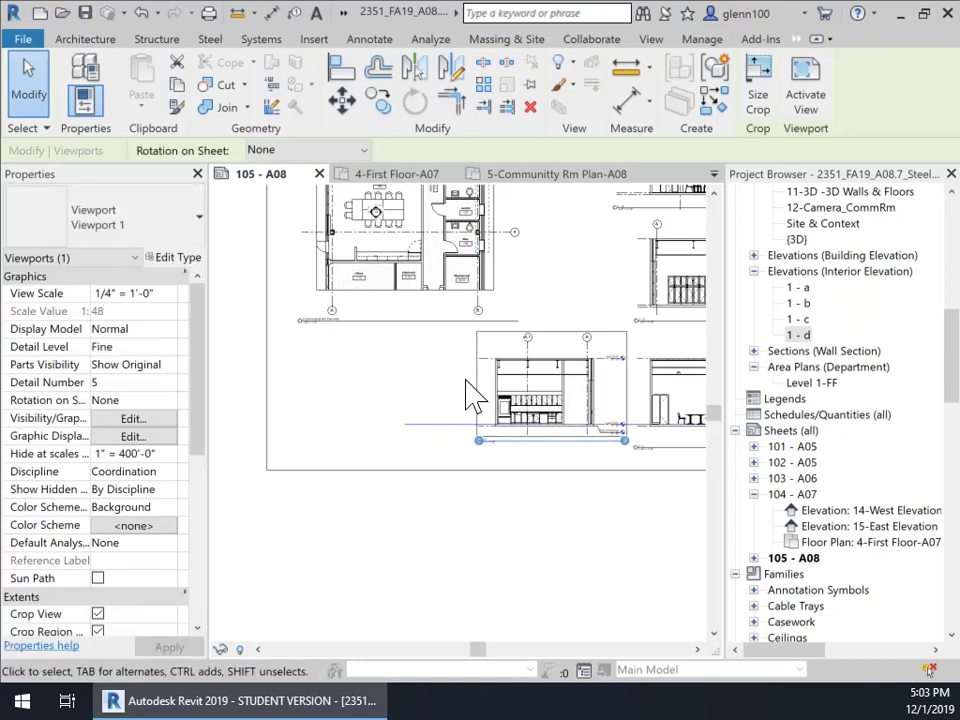
{"action": "key", "text": "Right"}
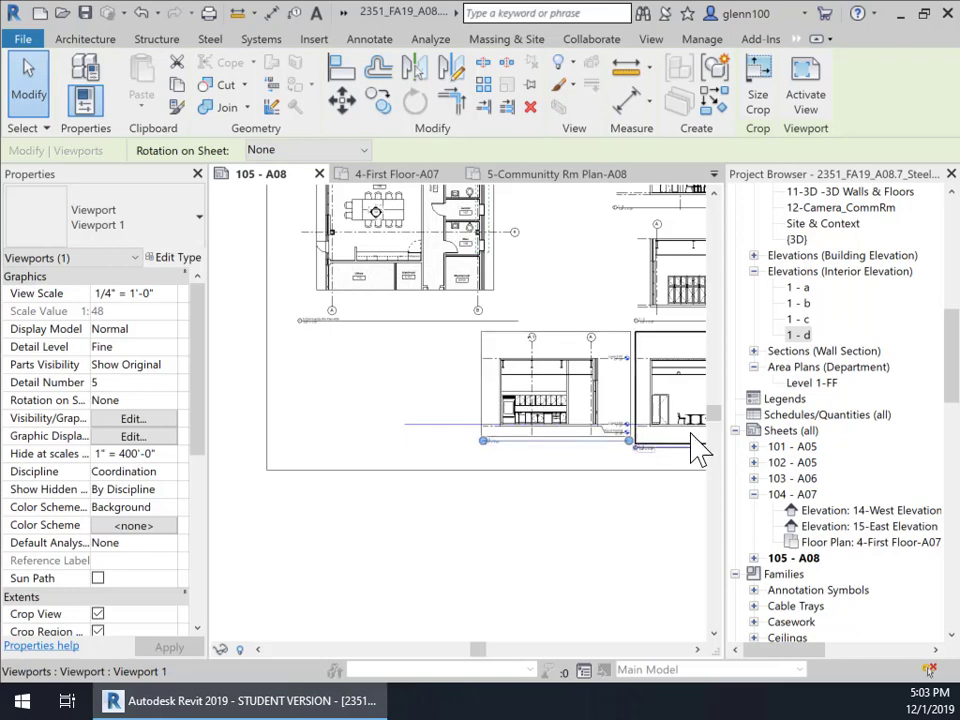
{"action": "key", "text": "Escape"}
Step: Nudge the 1 - d elevation viewport a little closer to elevation 1 - c, keeping the level labels clear of the 1 - c wall
{"action": "middle_click_drag", "start_coordinate": [596, 424], "coordinate": [512, 375]}
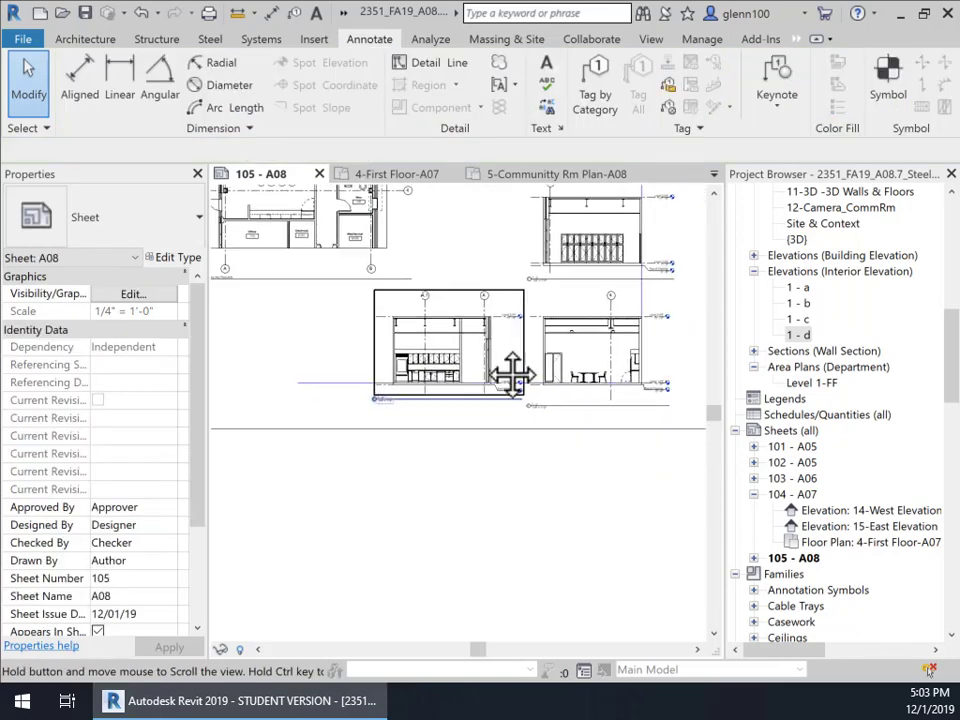
{"action": "scroll", "coordinate": [515, 370], "scroll_direction": "up", "scroll_amount": 3}
{"action": "middle_click_drag", "start_coordinate": [583, 336], "coordinate": [461, 334]}
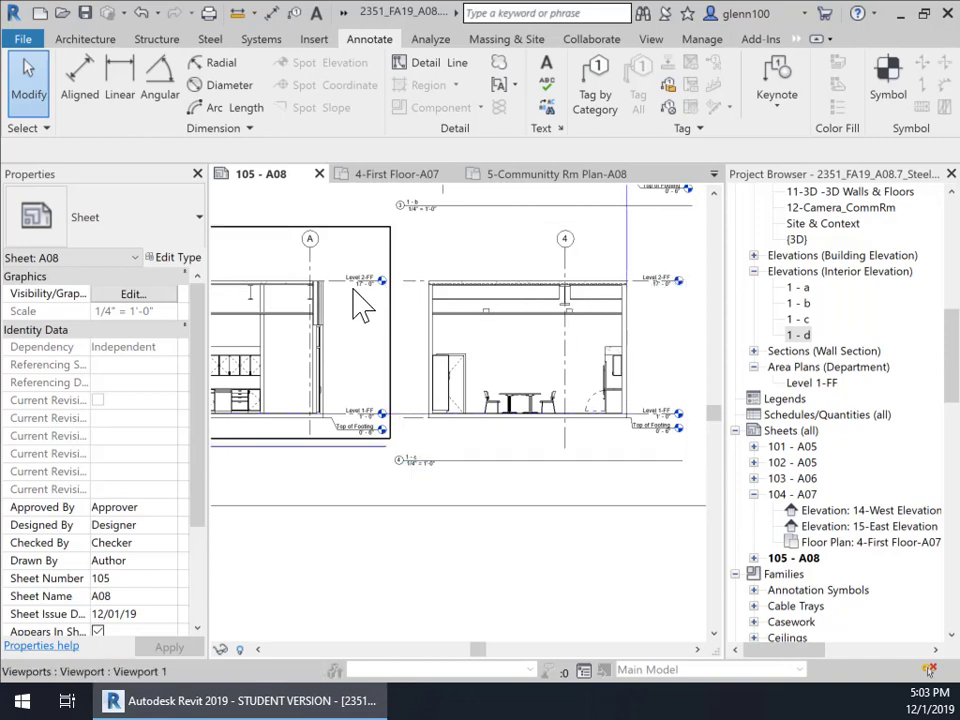
{"action": "scroll", "coordinate": [390, 440], "scroll_direction": "down", "scroll_amount": 1}
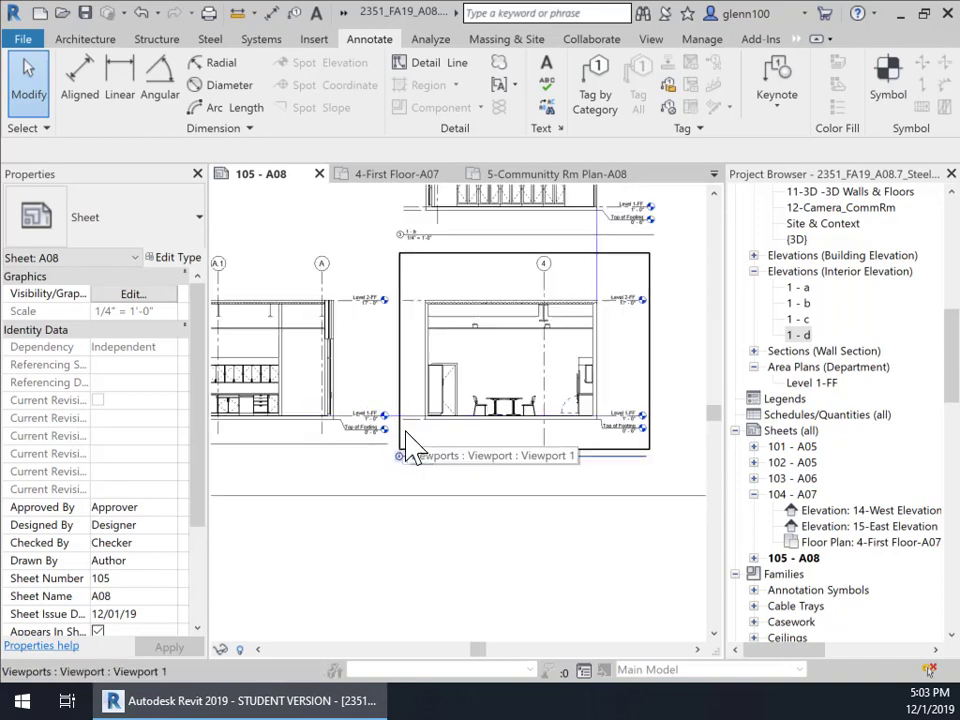
{"action": "middle_click_drag", "start_coordinate": [450, 453], "coordinate": [513, 419]}
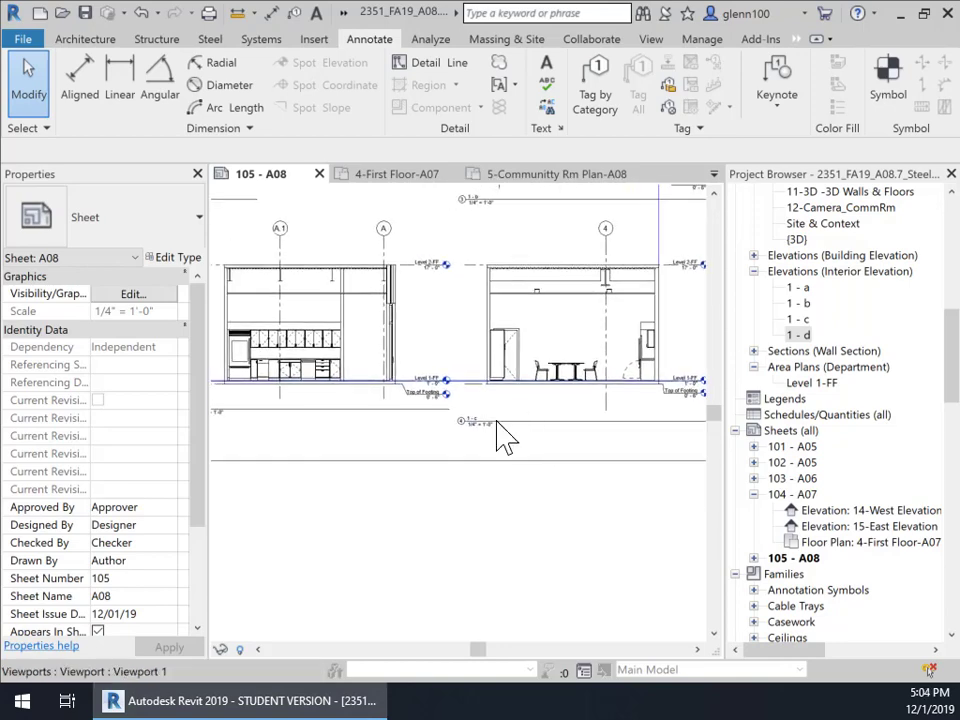
{"action": "left_click", "coordinate": [440, 418]}
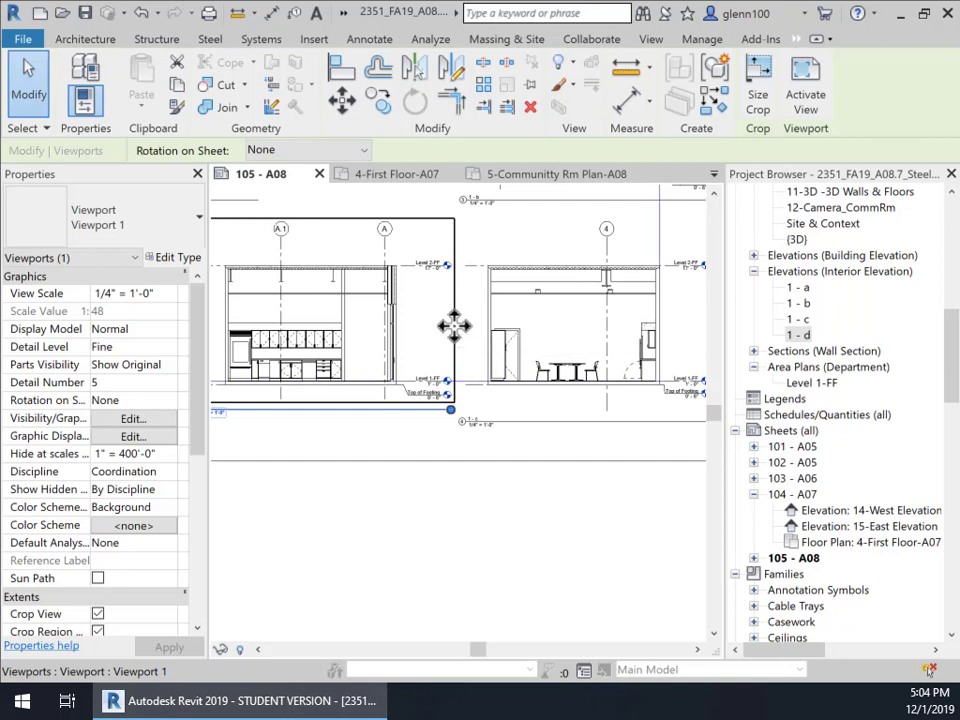
{"action": "scroll", "coordinate": [407, 454], "scroll_direction": "down", "scroll_amount": 1}
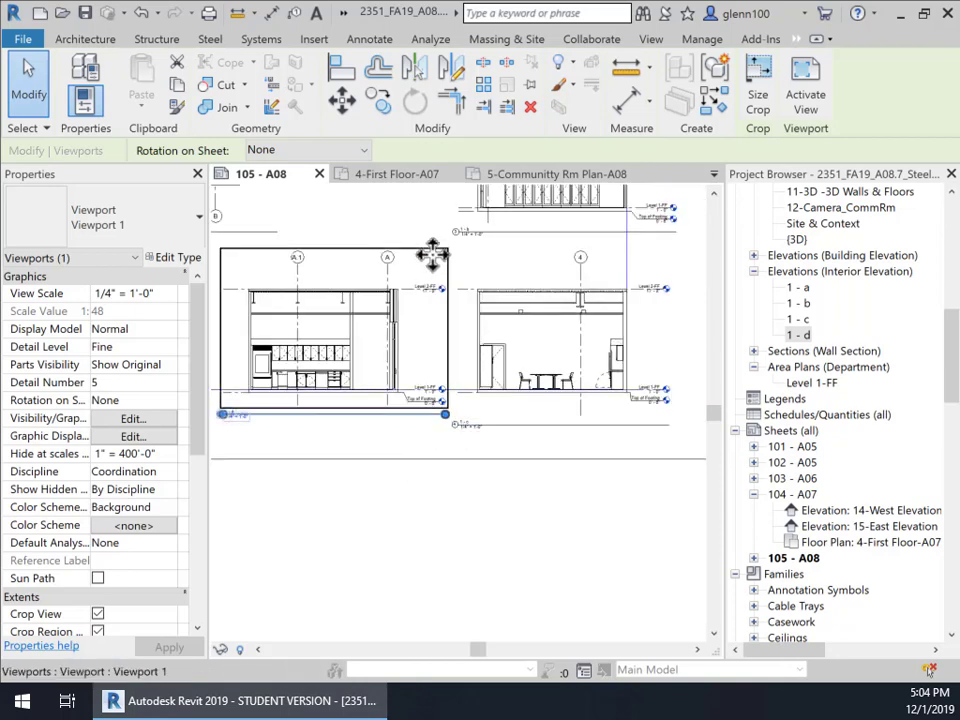
{"action": "key", "text": "Right"}
{"action": "key", "text": "Right"}
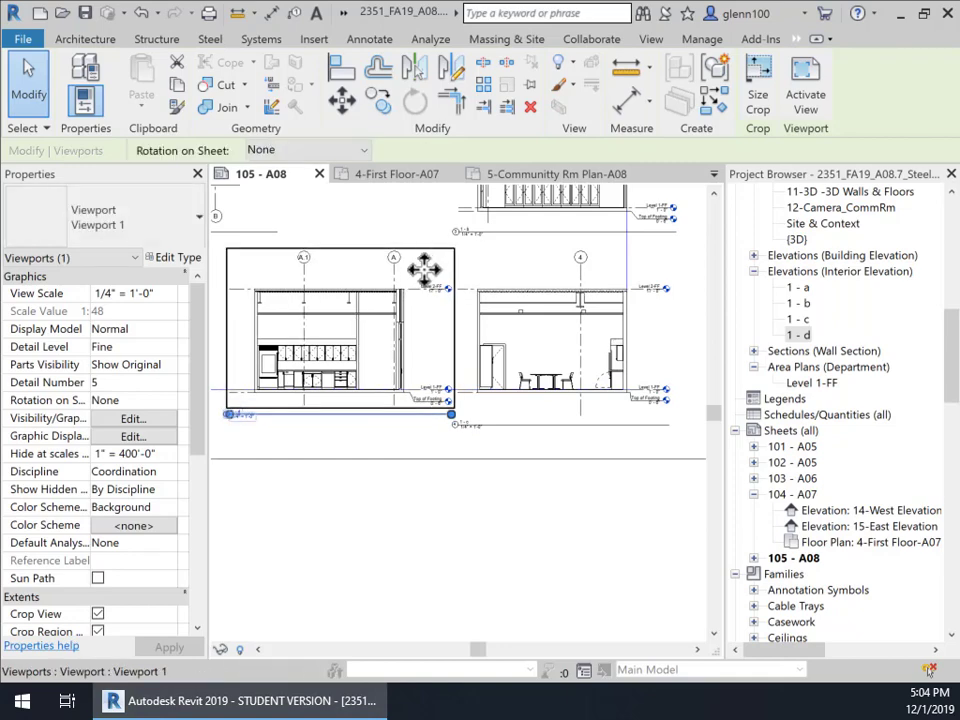
{"action": "key", "text": "Right"}
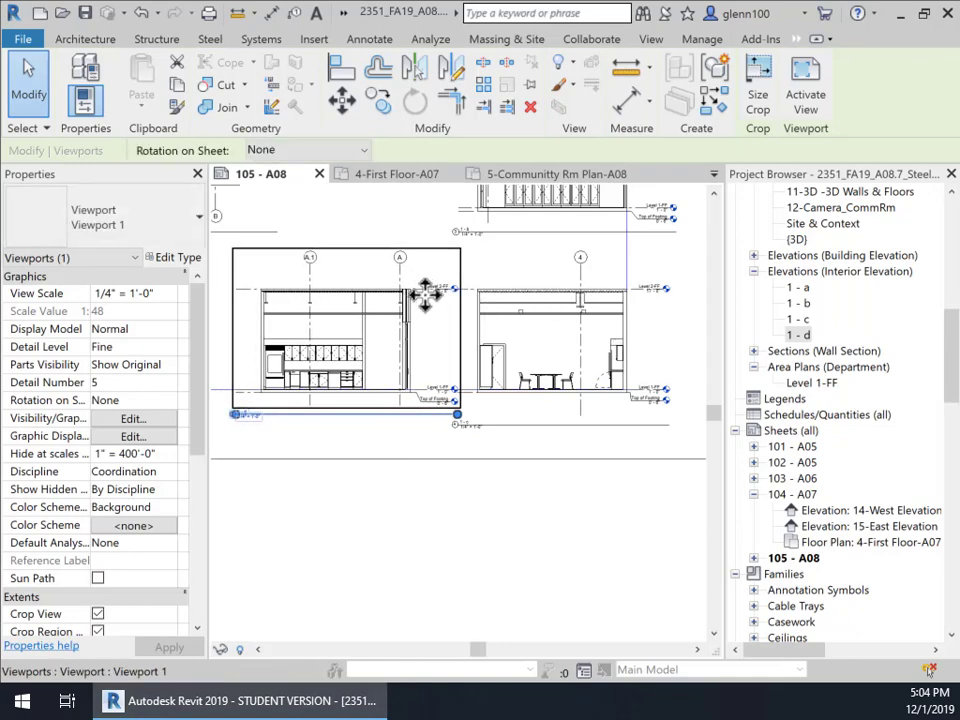
{"action": "left_click", "coordinate": [410, 458]}
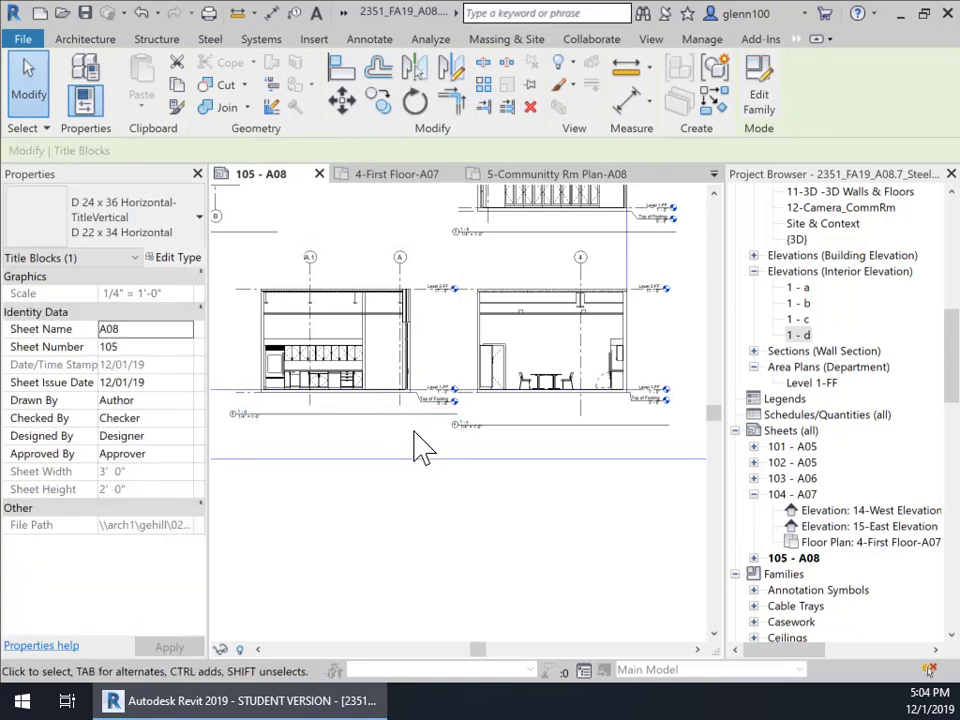
{"action": "left_click", "coordinate": [418, 437]}
Step: Lower the view title of elevation 1 - d level with the 1 - c title, and shorten its title line to clear the 1 - c marker
{"action": "left_click", "coordinate": [408, 418]}
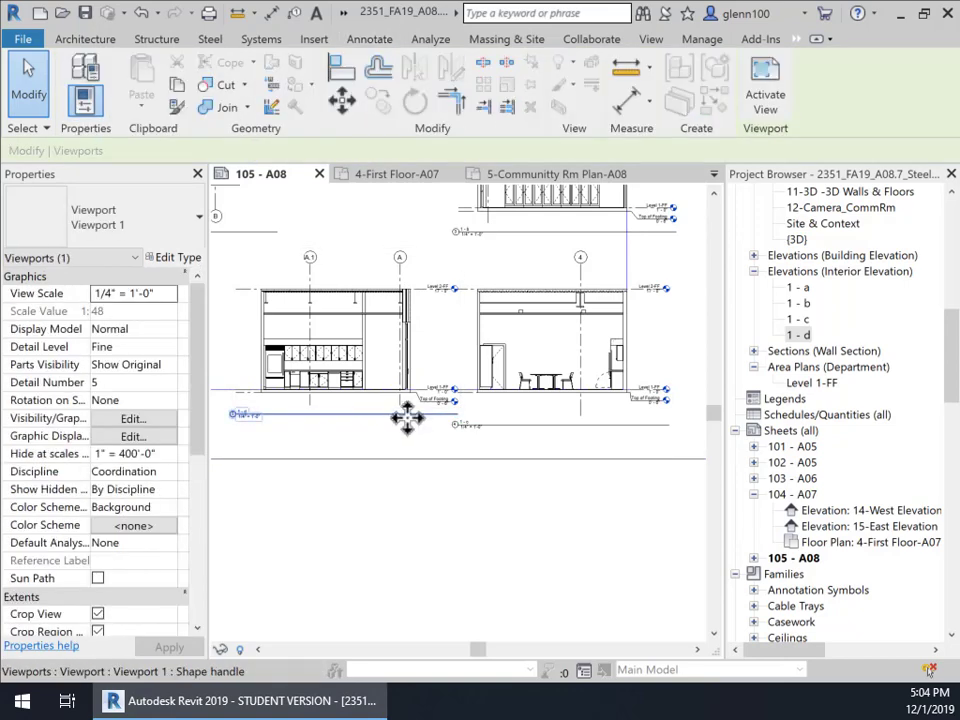
{"action": "mouse_move", "coordinate": [394, 441]}
{"action": "left_mouse_down"}
{"action": "mouse_move", "coordinate": [384, 450]}
{"action": "mouse_move", "coordinate": [396, 438]}
{"action": "left_mouse_up"}
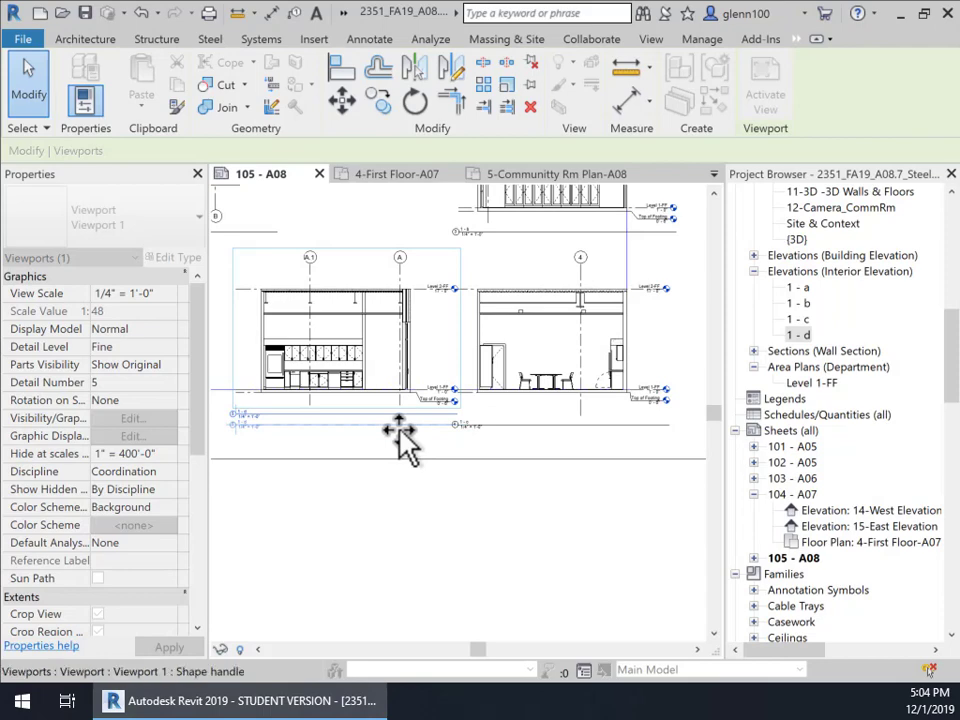
{"action": "scroll", "coordinate": [470, 450], "scroll_direction": "up", "scroll_amount": 4}
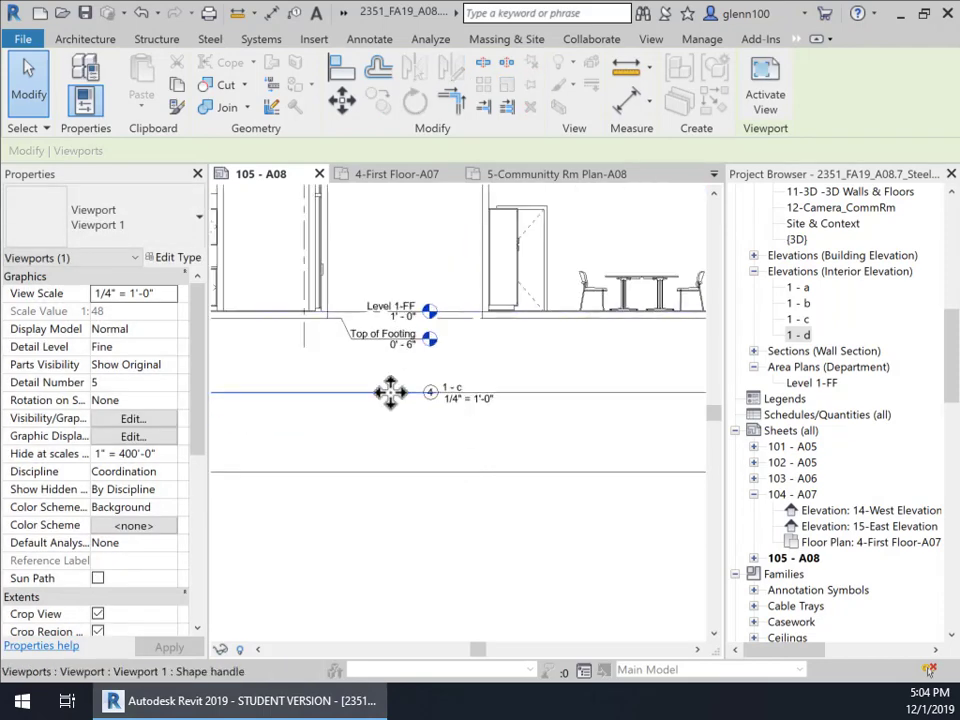
{"action": "left_click", "coordinate": [377, 313]}
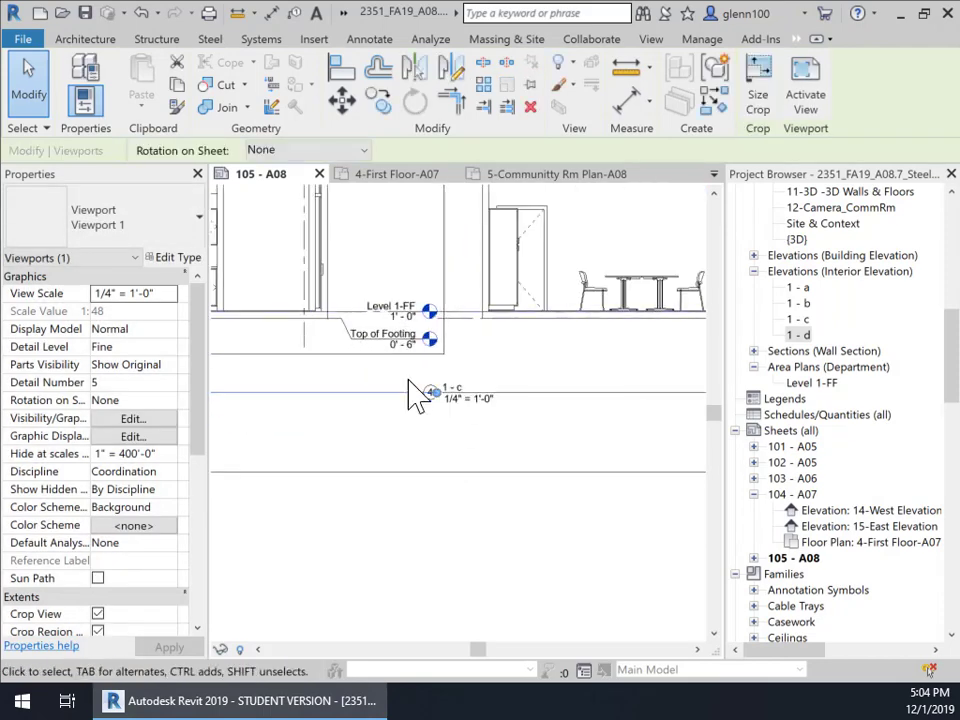
{"action": "left_click_drag", "start_coordinate": [437, 405], "coordinate": [366, 393]}
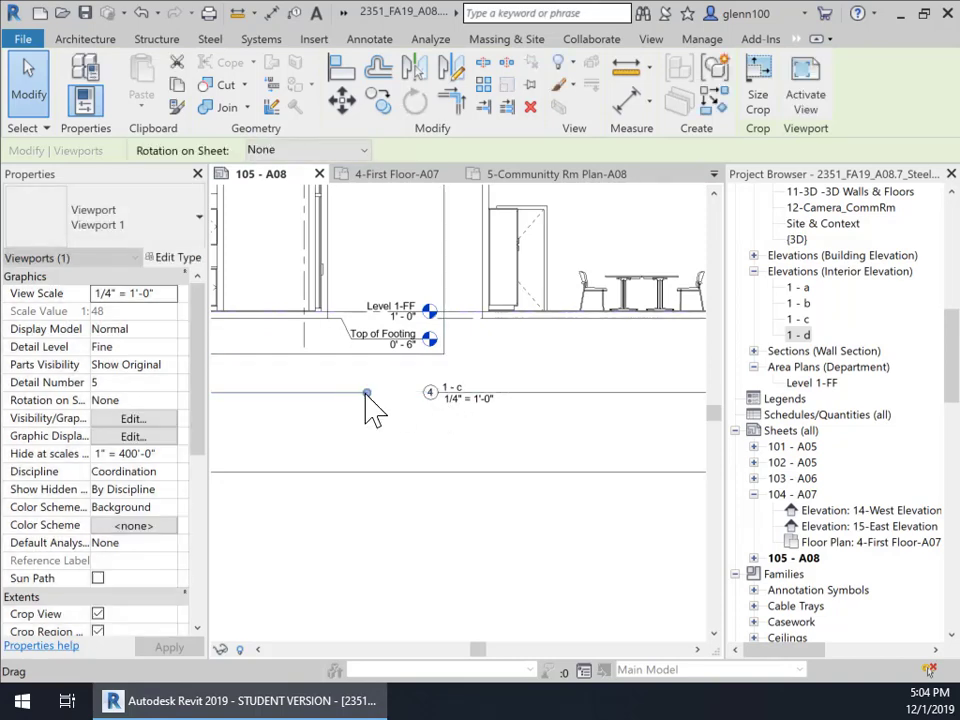
{"action": "left_click", "coordinate": [359, 432]}
Step: Delete the horizontal Blue-Wide detail line running along the floors of elevations 1 - d and 1 - c
{"action": "scroll", "coordinate": [362, 443], "scroll_direction": "down", "scroll_amount": 1}
{"action": "scroll", "coordinate": [375, 458], "scroll_direction": "down", "scroll_amount": 3}
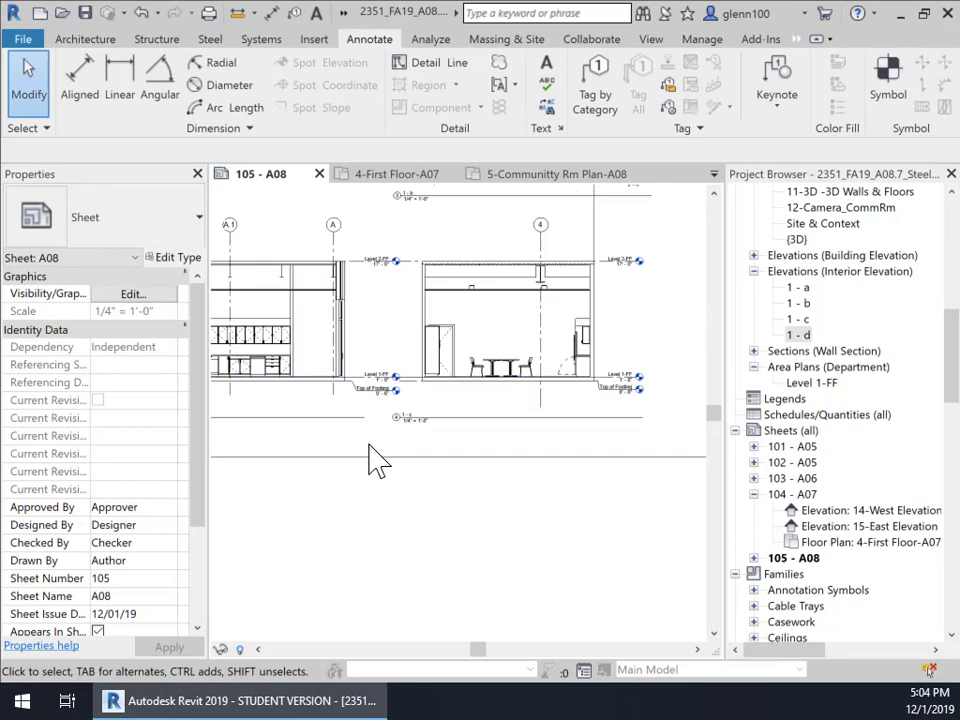
{"action": "middle_click_drag", "start_coordinate": [377, 456], "coordinate": [502, 435]}
{"action": "scroll", "coordinate": [446, 438], "scroll_direction": "down", "scroll_amount": 2}
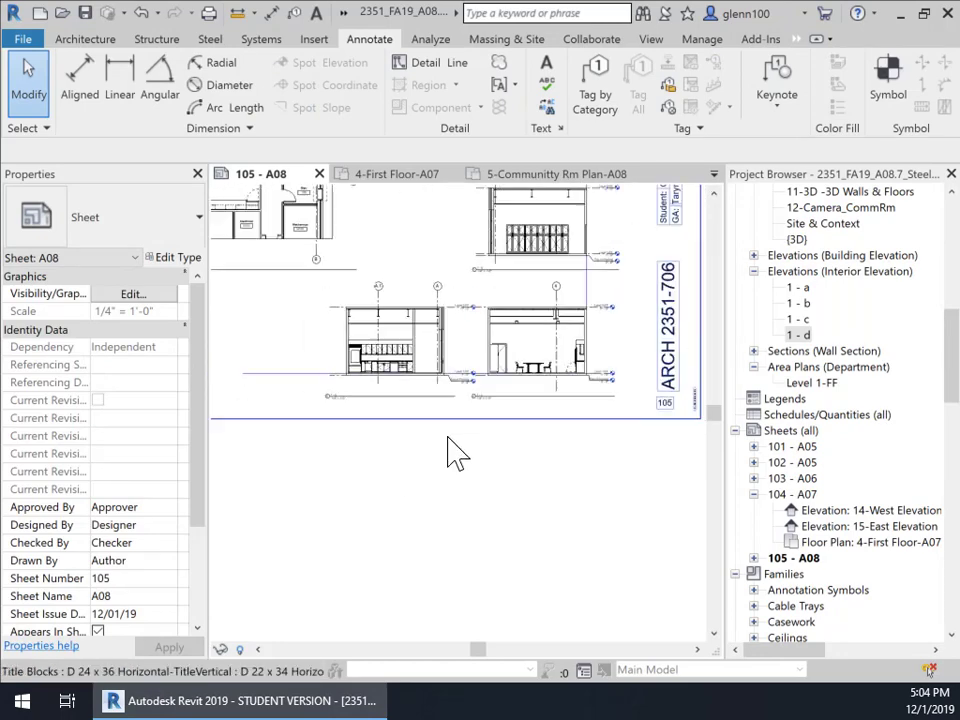
{"action": "middle_click_drag", "start_coordinate": [437, 478], "coordinate": [536, 506]}
{"action": "scroll", "coordinate": [427, 460], "scroll_direction": "down", "scroll_amount": 1}
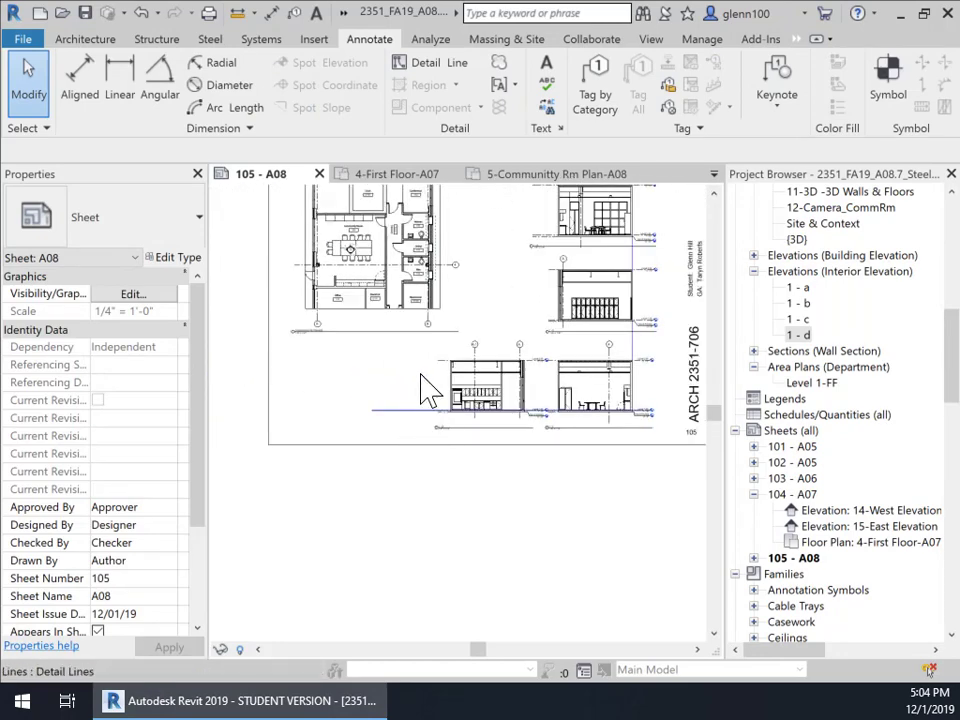
{"action": "left_click", "coordinate": [398, 428]}
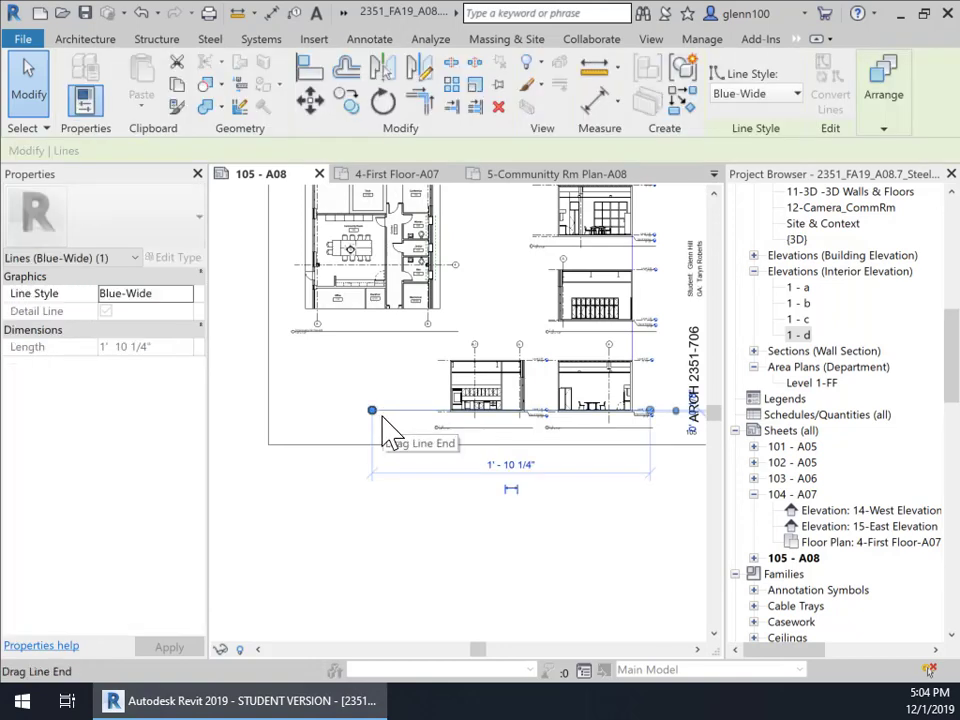
{"action": "key", "text": "Delete"}
Step: Delete the vertical Blue-Wide detail line running along the walls of the three stacked elevations on the sheet
{"action": "middle_click_drag", "start_coordinate": [611, 365], "coordinate": [419, 459]}
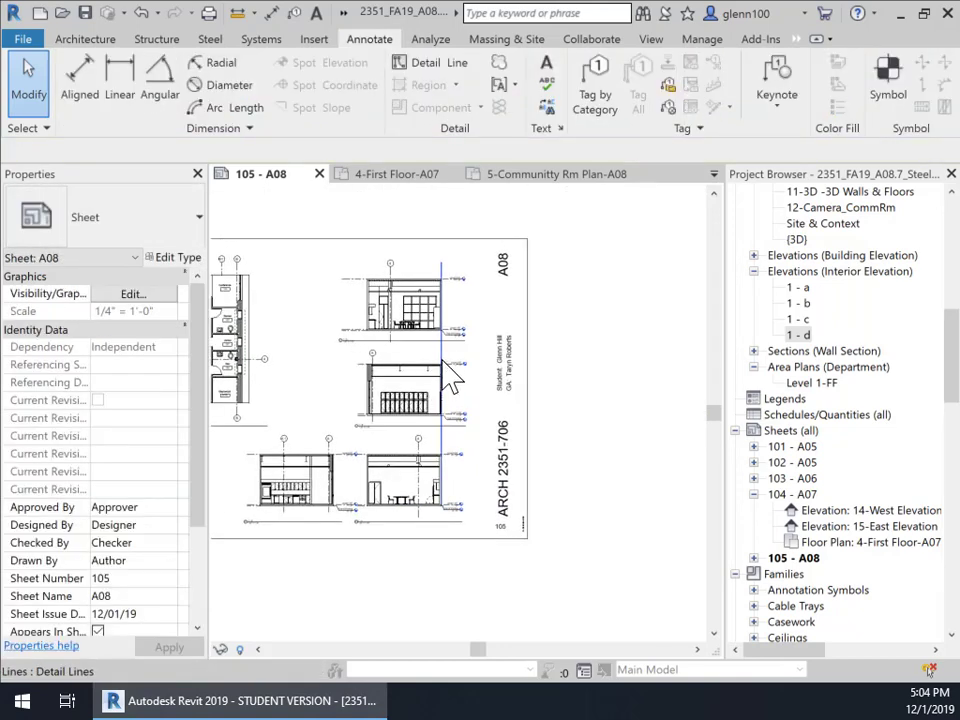
{"action": "left_click", "coordinate": [443, 270]}
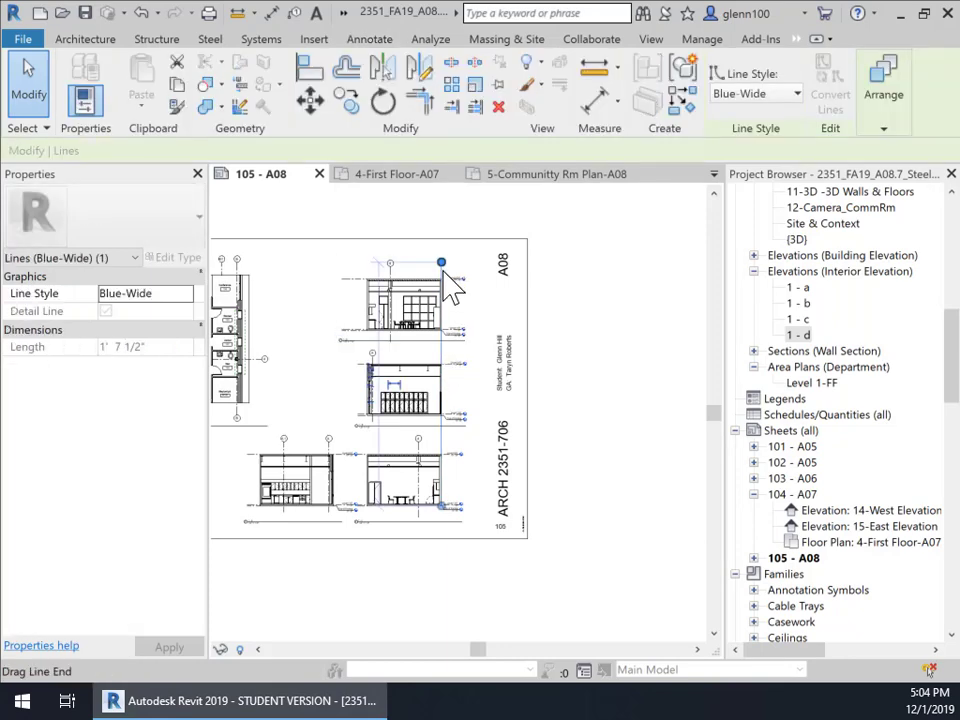
{"action": "key", "text": "Delete"}
{"action": "scroll", "coordinate": [446, 492], "scroll_direction": "down", "scroll_amount": 2}
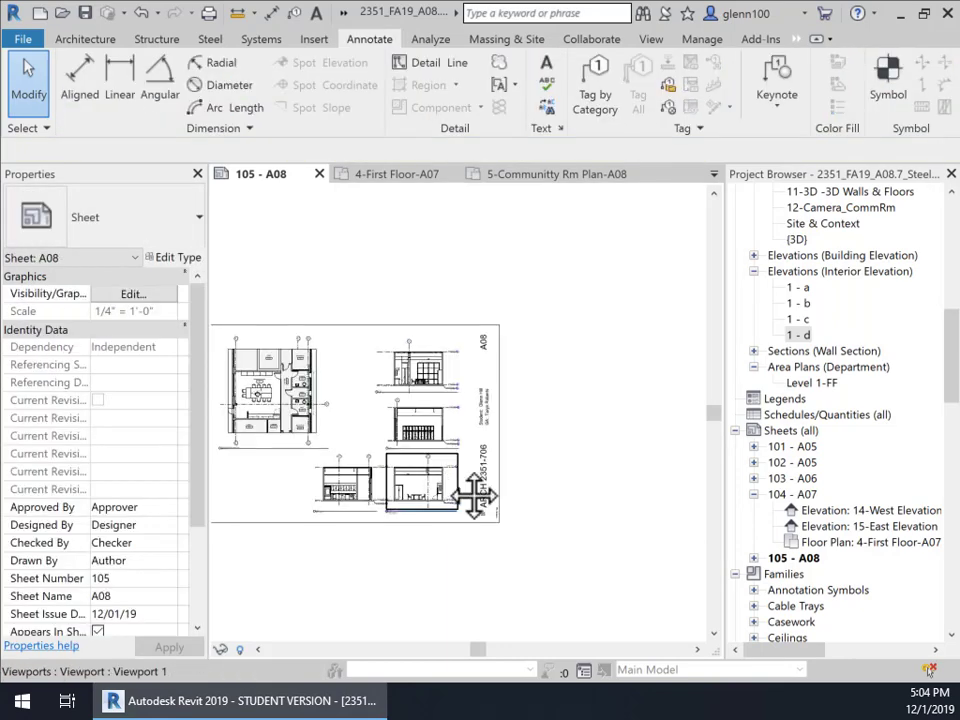
{"action": "middle_click_drag", "start_coordinate": [476, 496], "coordinate": [486, 381]}
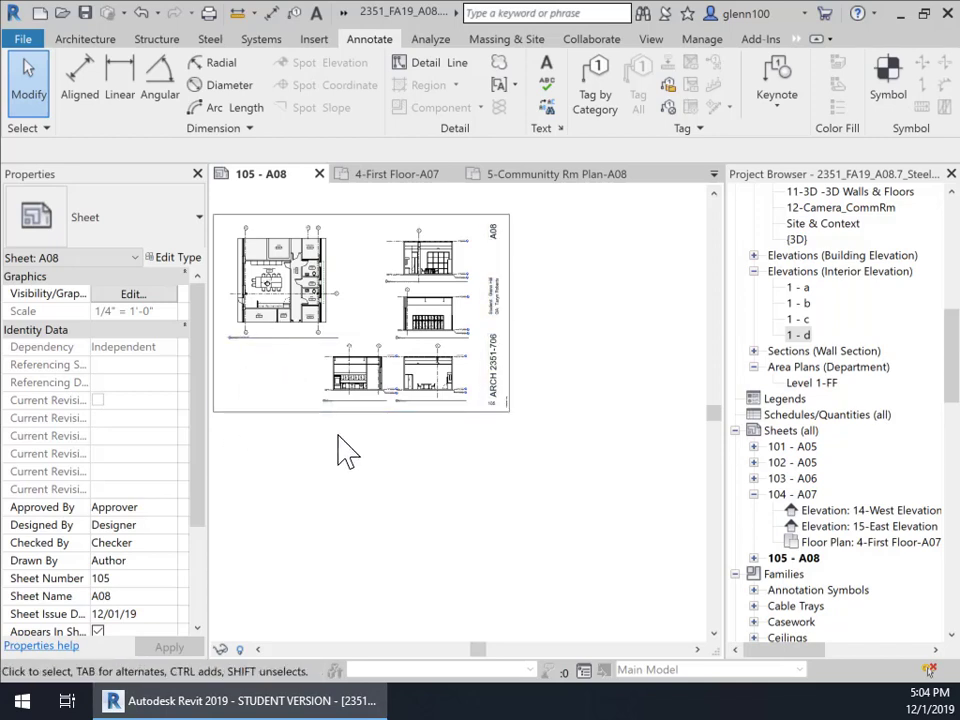
Step: Open the completed Autodesk cloud renderings in the web browser and view the project 2351_FA19_A08.6_SteelFrame_Interior-Render.rvt
{"action": "left_click", "coordinate": [900, 13]}
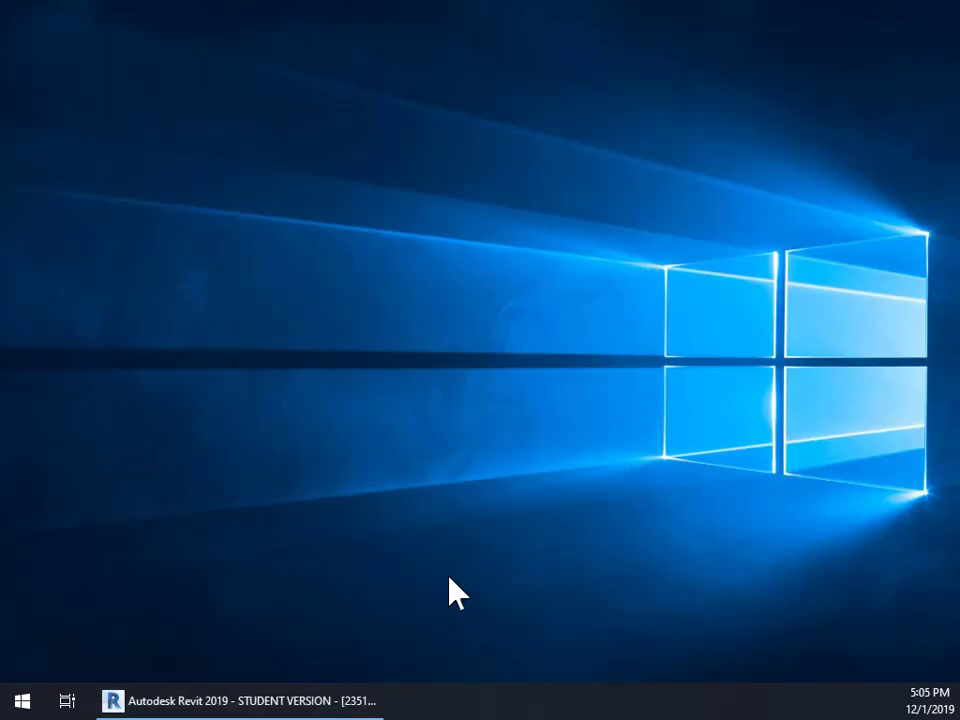
{"action": "left_click", "coordinate": [306, 700]}
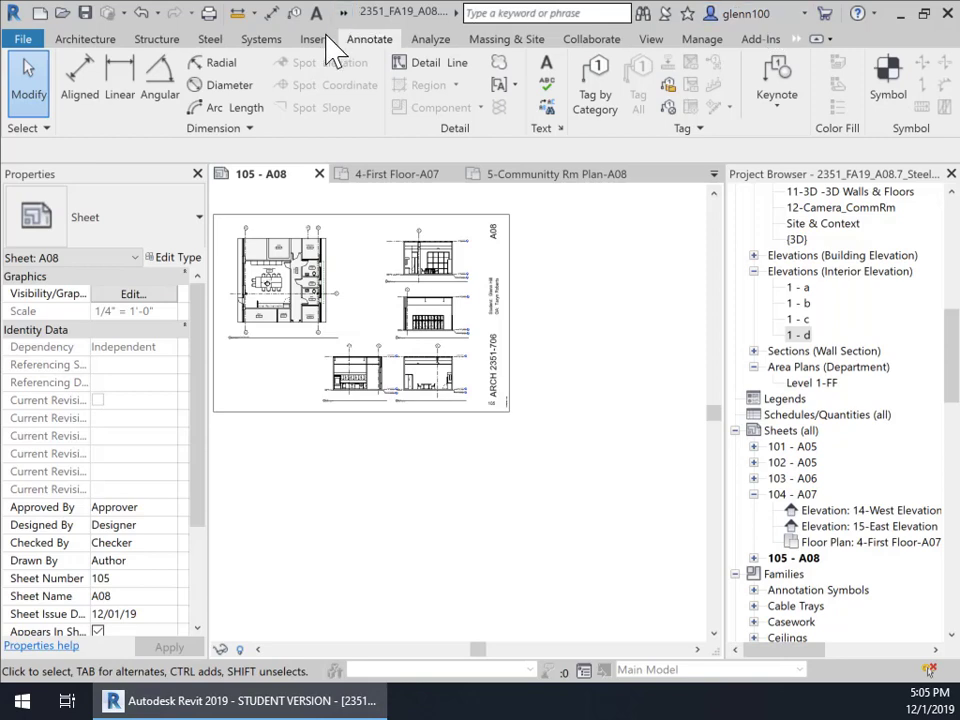
{"action": "left_click", "coordinate": [766, 14]}
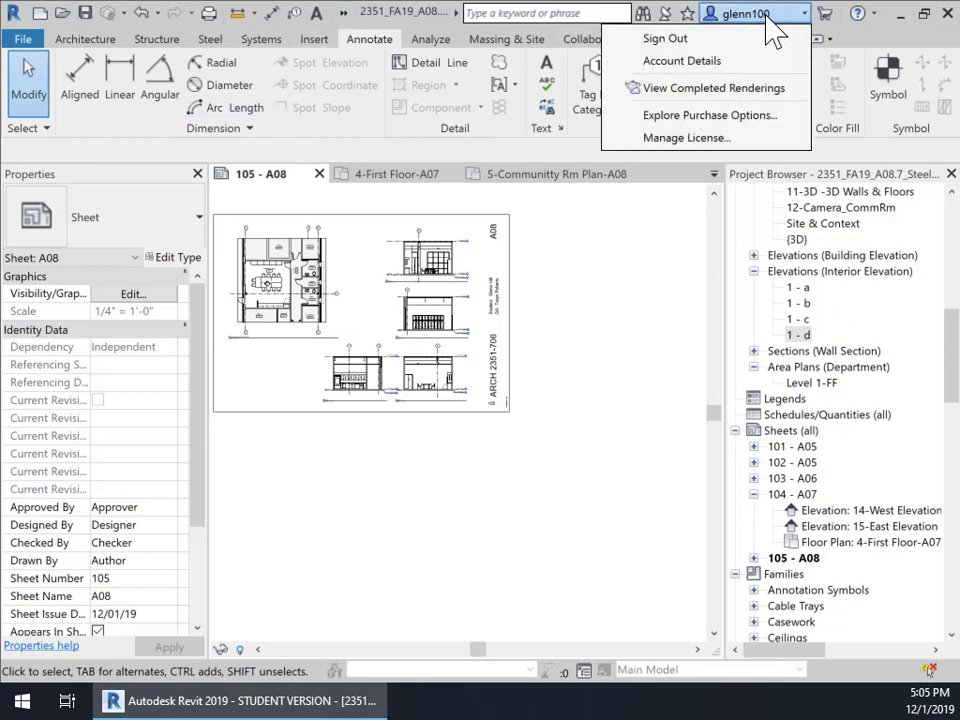
{"action": "left_click", "coordinate": [713, 90]}
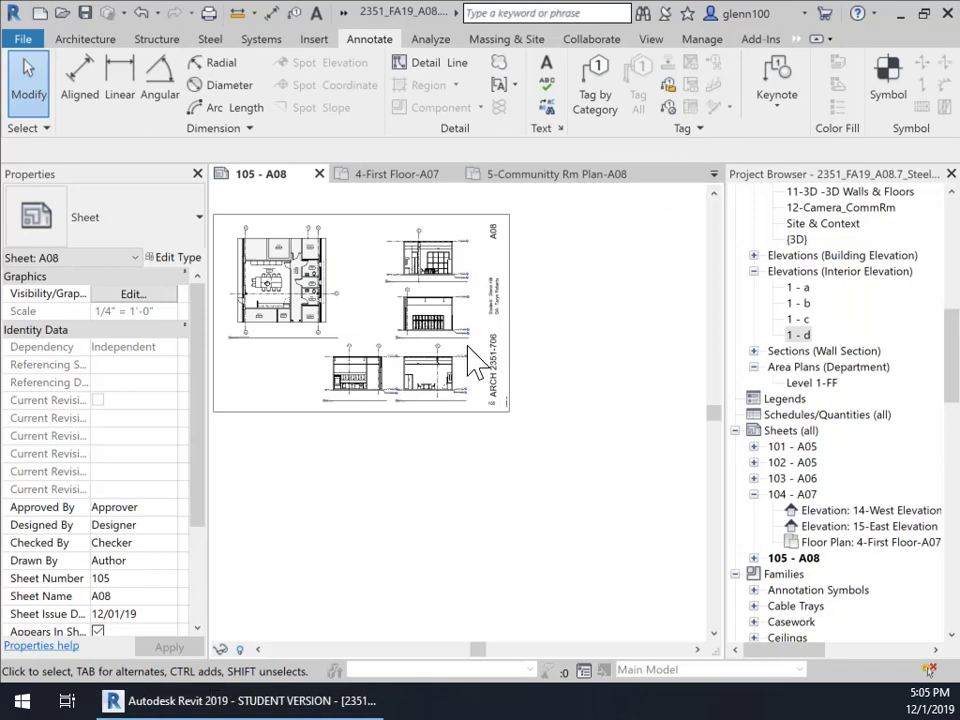
{"action": "left_click_drag", "start_coordinate": [2, 350], "coordinate": [595, 1]}
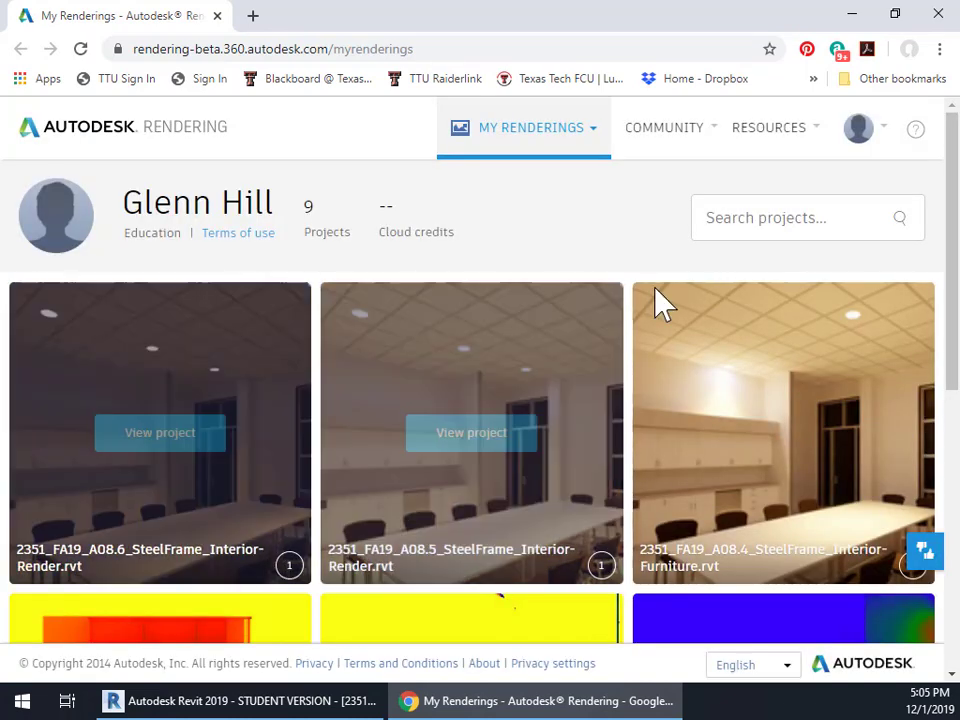
{"action": "mouse_move", "coordinate": [165, 467]}
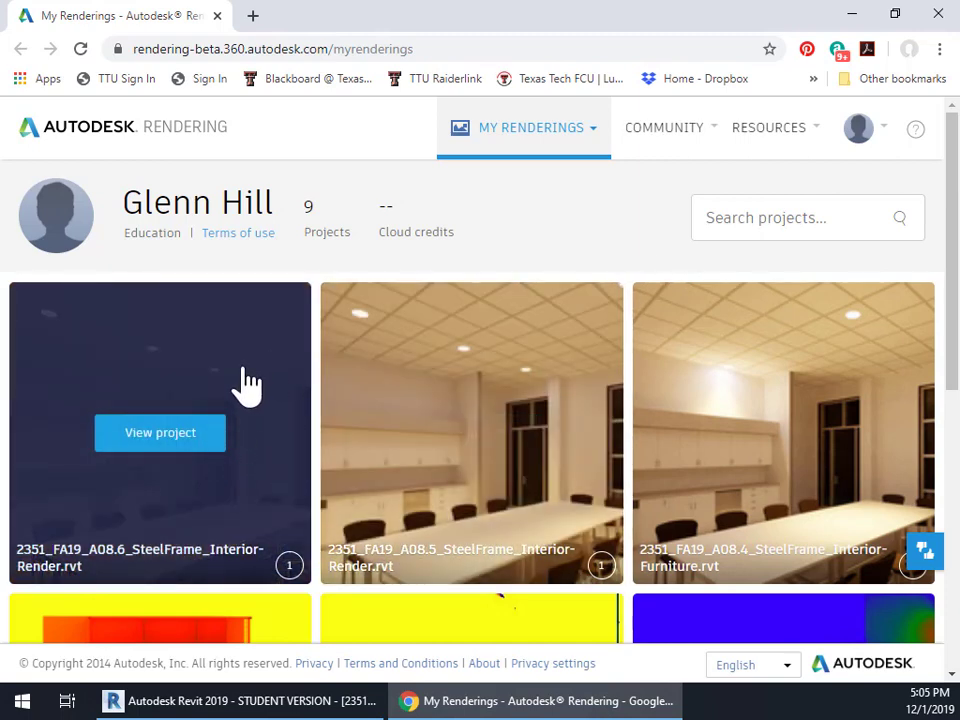
{"action": "left_click", "coordinate": [165, 440]}
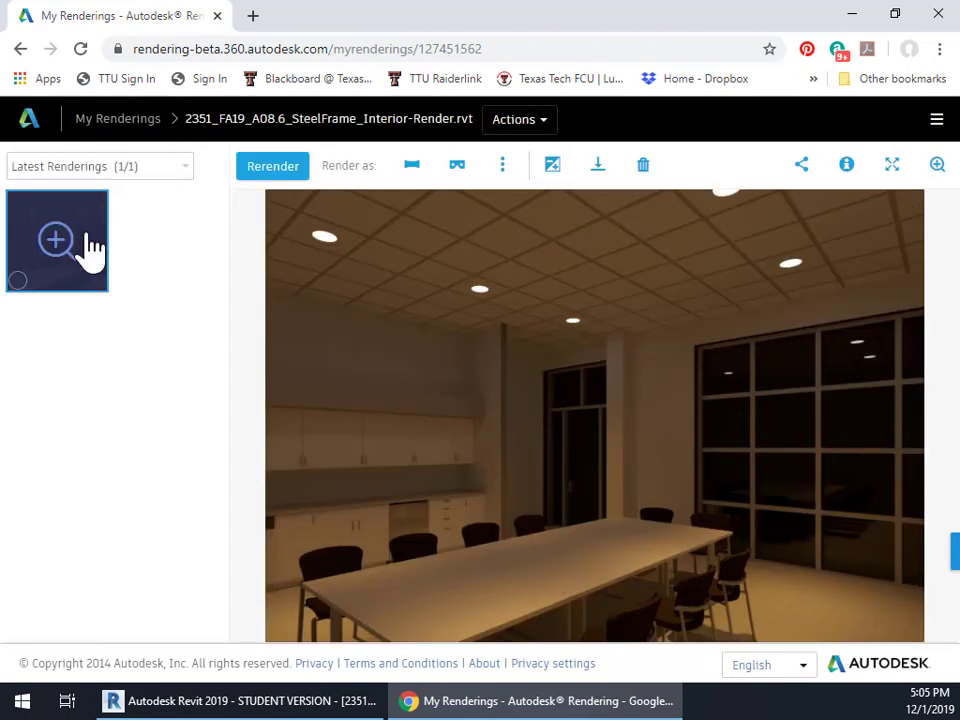
Step: Check the image download formats offered for the interior rendering and switch back to Revit
{"action": "left_click", "coordinate": [600, 172]}
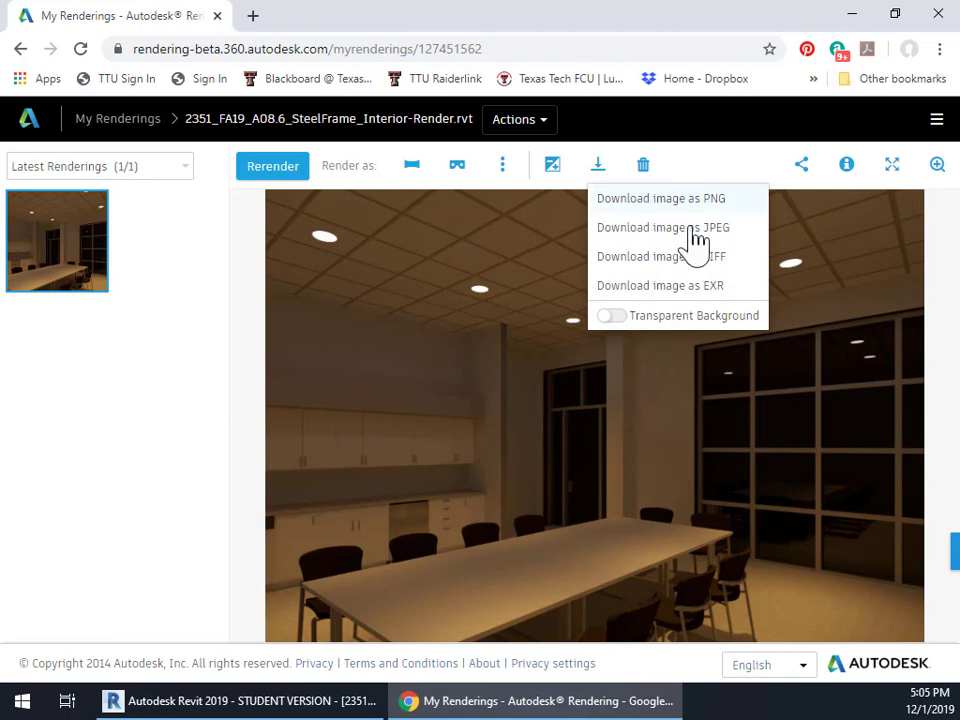
{"action": "left_click", "coordinate": [216, 404]}
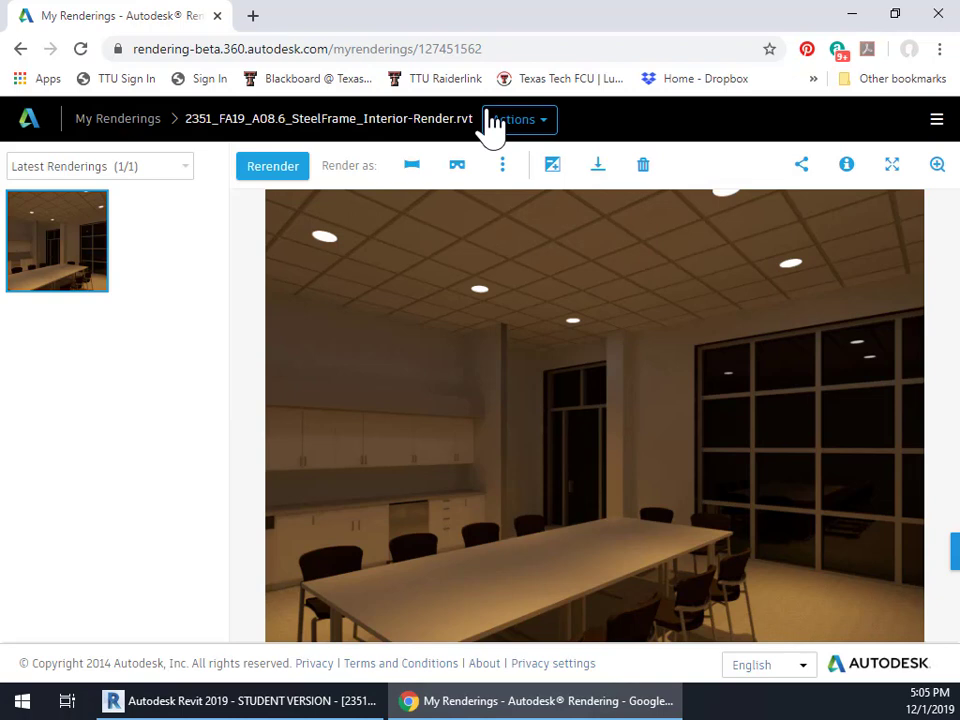
{"action": "left_click", "coordinate": [850, 16]}
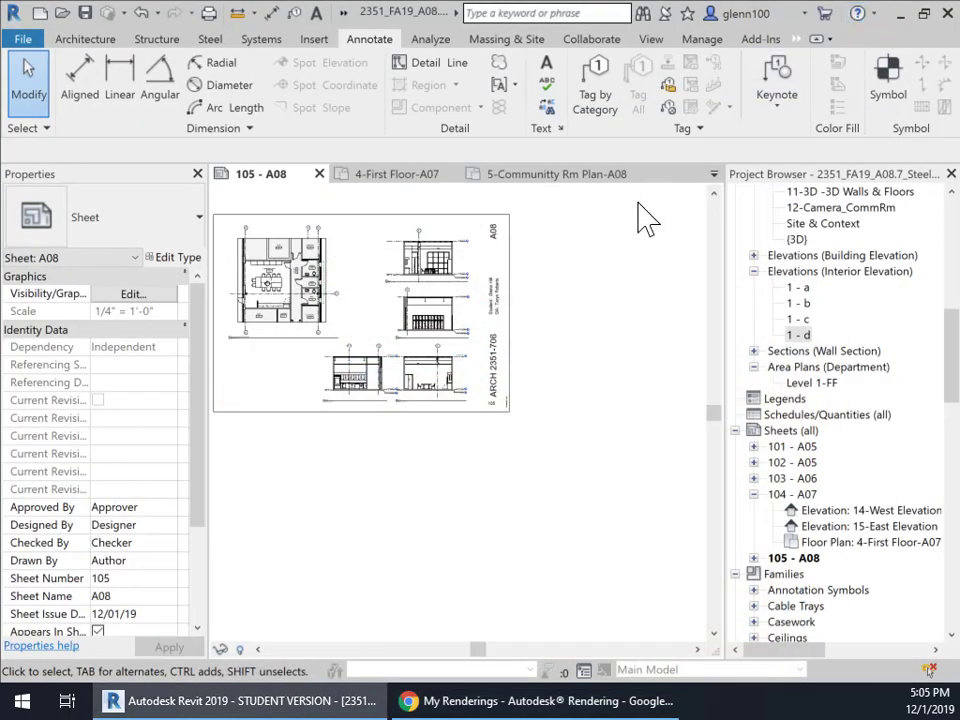
{"action": "middle_click_drag", "start_coordinate": [353, 332], "coordinate": [523, 411]}
{"action": "scroll", "coordinate": [443, 420], "scroll_direction": "up", "scroll_amount": 1}
{"action": "scroll", "coordinate": [449, 435], "scroll_direction": "up", "scroll_amount": 1}
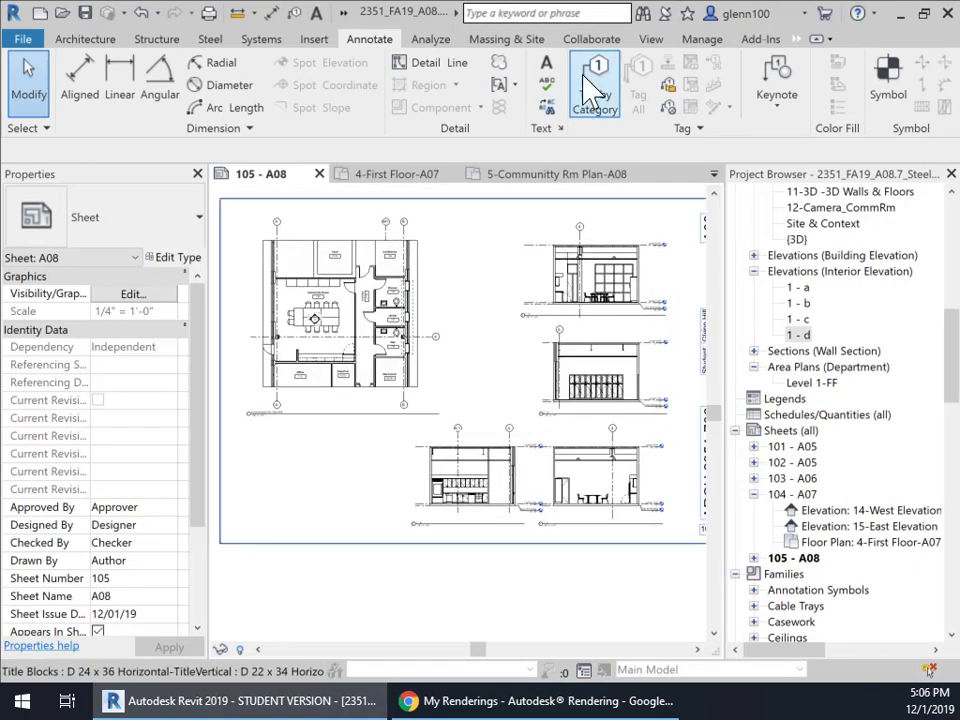
{"action": "left_click", "coordinate": [650, 42]}
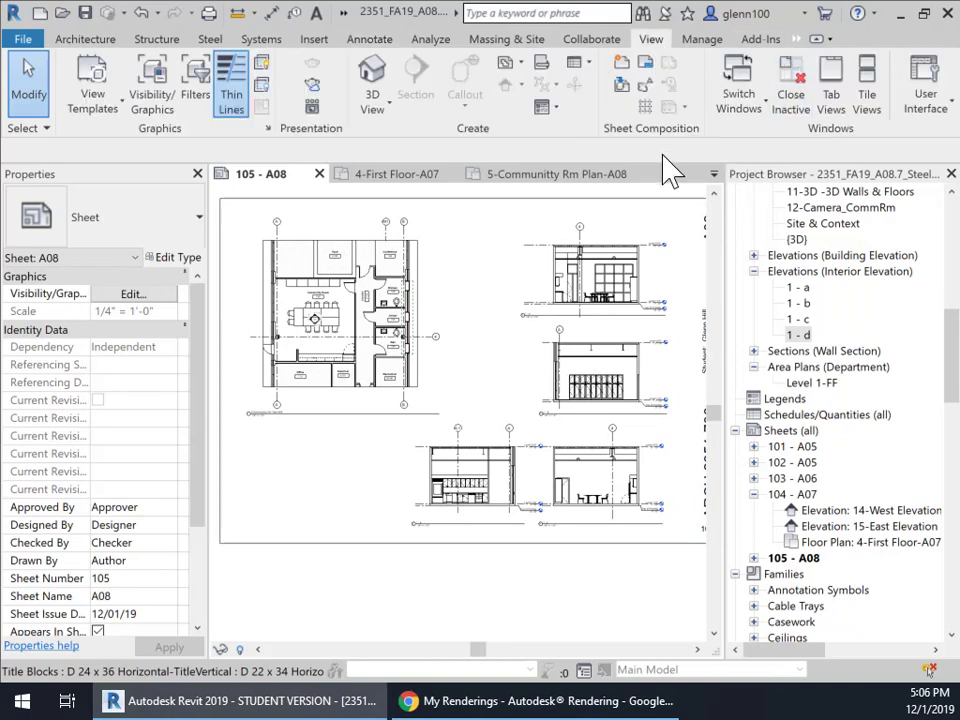
{"action": "left_click", "coordinate": [703, 40]}
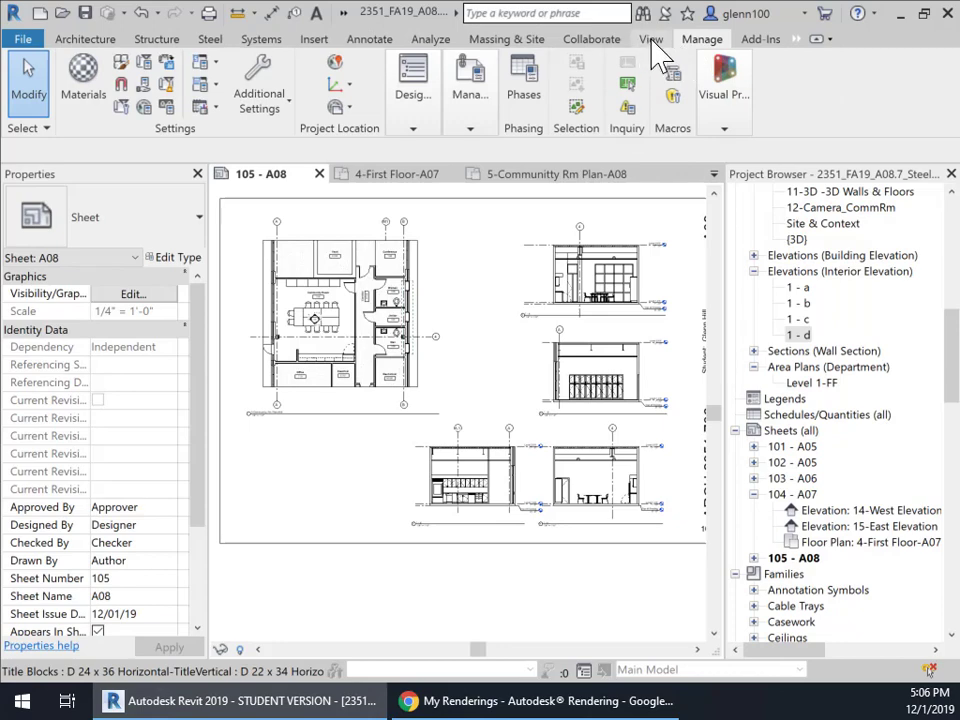
{"action": "left_click", "coordinate": [652, 42]}
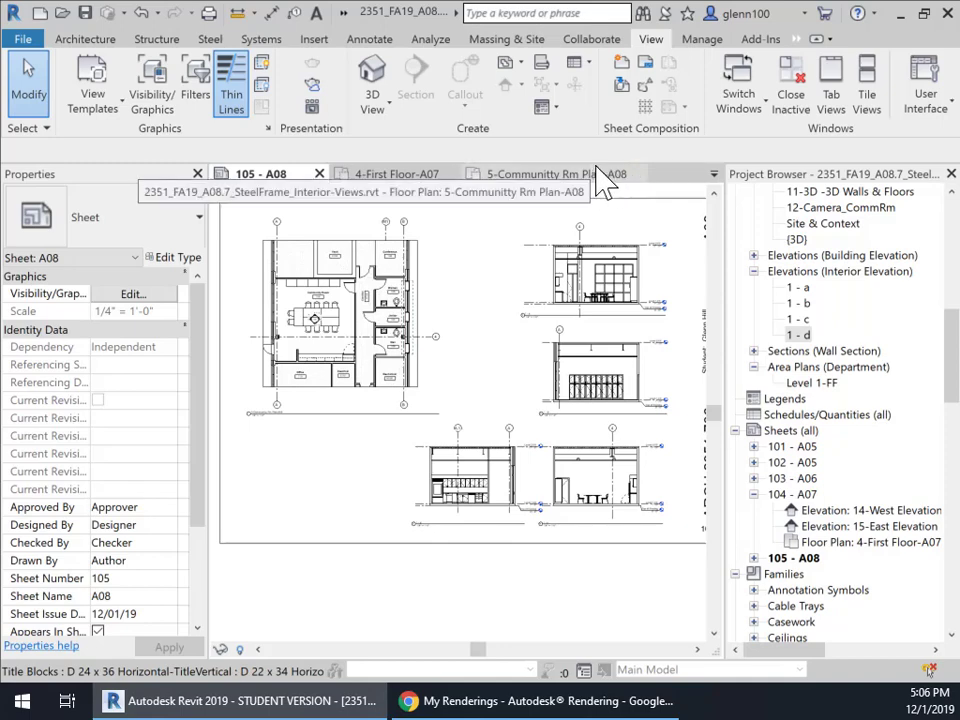
Step: Import the image 2351_FA19_A08.6_SteelFrame_Interior-Render.rvt_2019-Dec-01_09-14-19PM-000_12-Camera_CommRm_png.png and place it on sheet A08 below the floor plan
{"action": "left_click", "coordinate": [313, 42]}
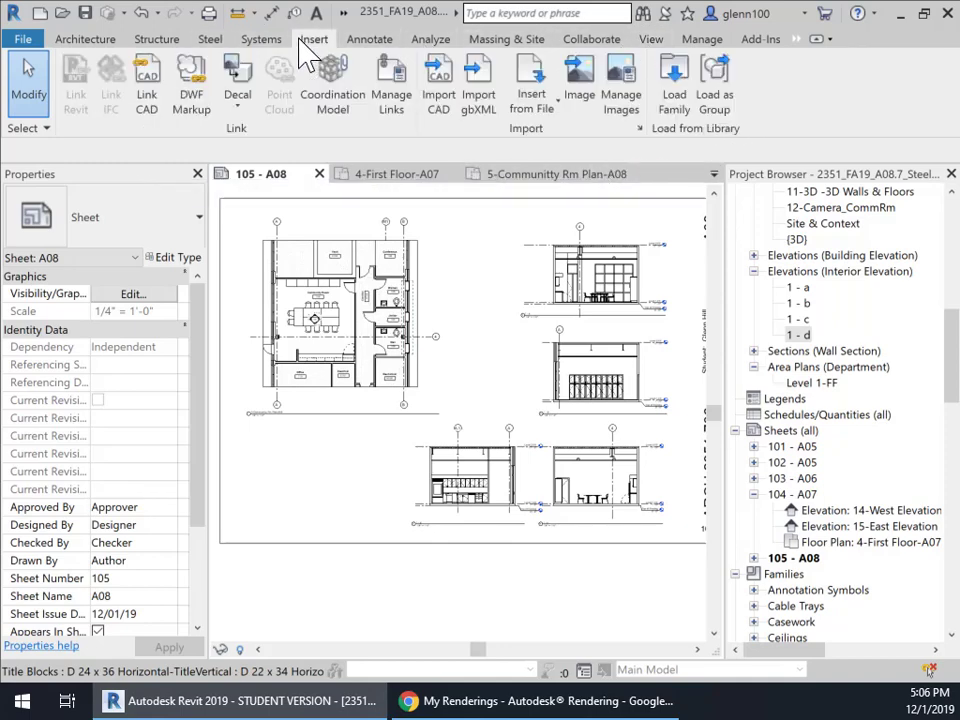
{"action": "left_click", "coordinate": [590, 92]}
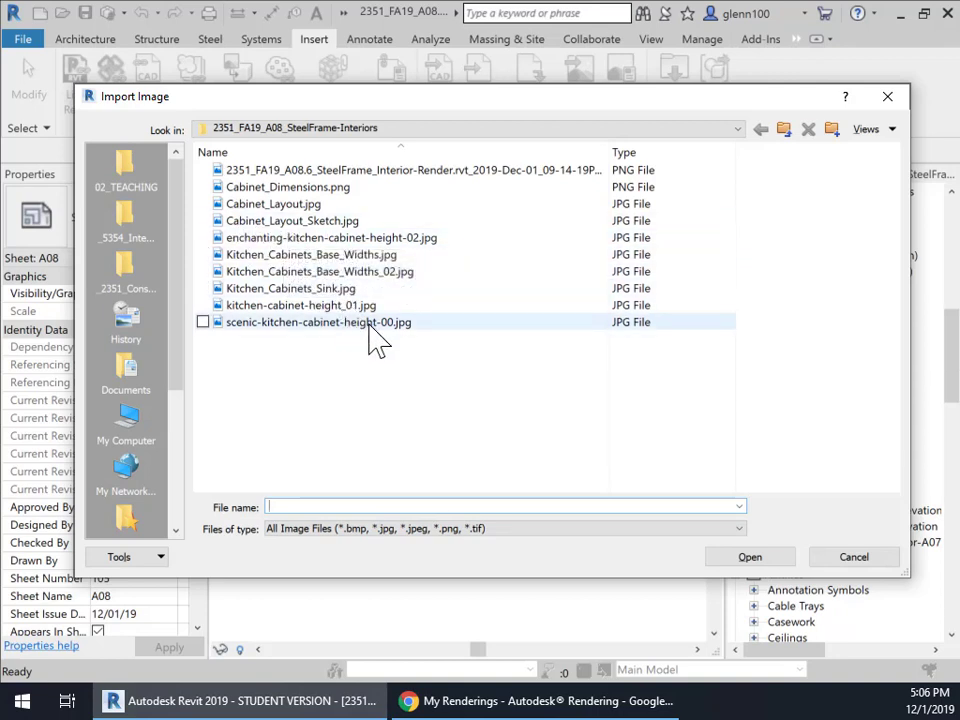
{"action": "left_click", "coordinate": [357, 172]}
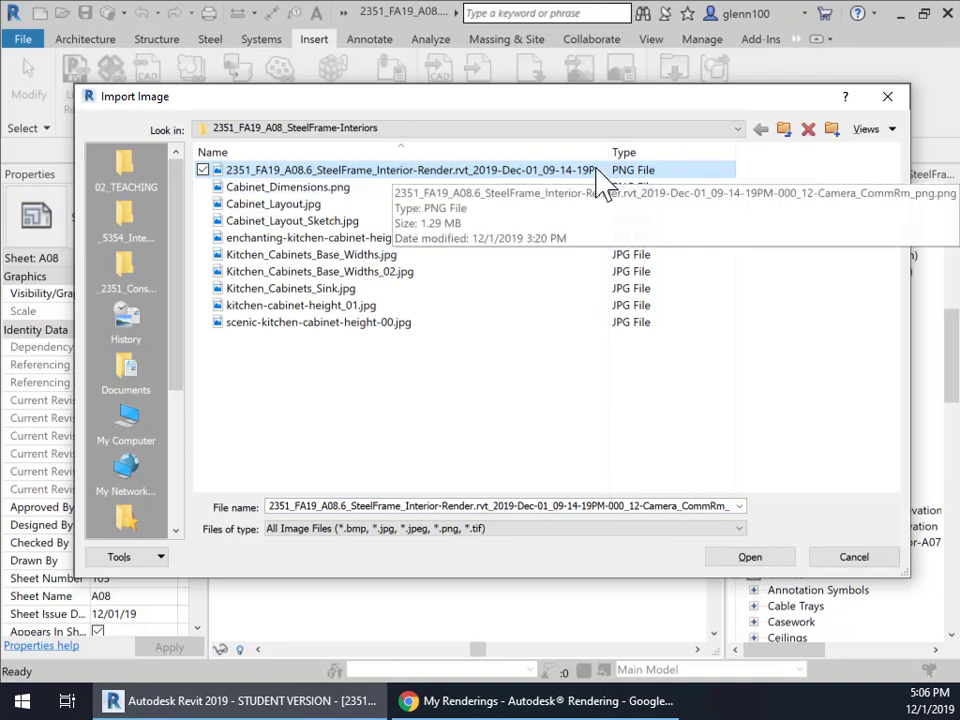
{"action": "left_click", "coordinate": [754, 561]}
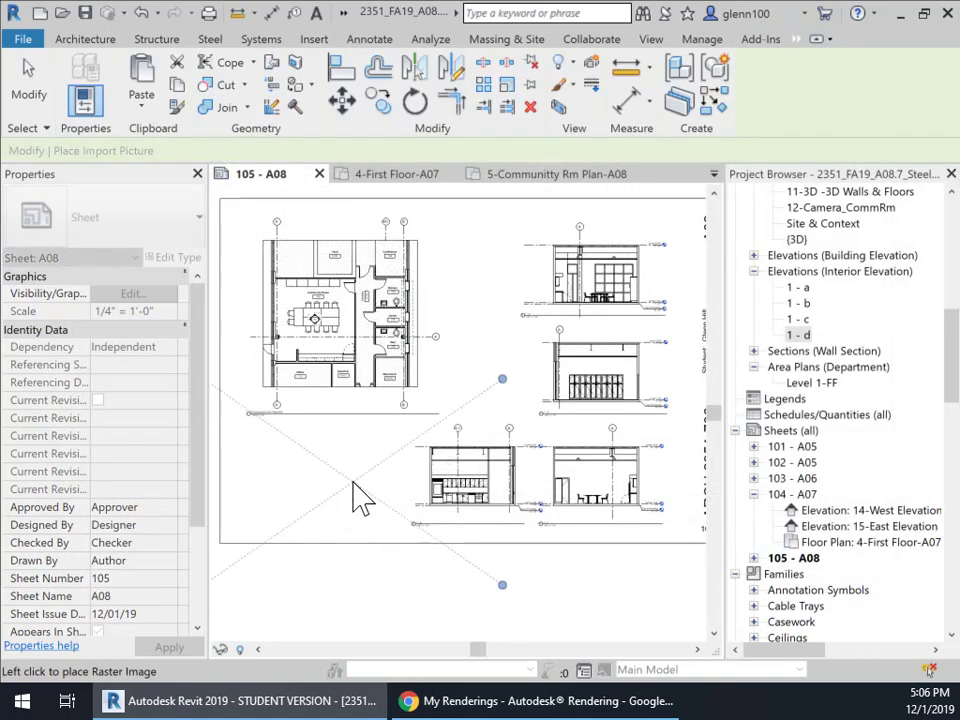
{"action": "scroll", "coordinate": [360, 495], "scroll_direction": "down", "scroll_amount": 2}
{"action": "scroll", "coordinate": [365, 498], "scroll_direction": "down", "scroll_amount": 1}
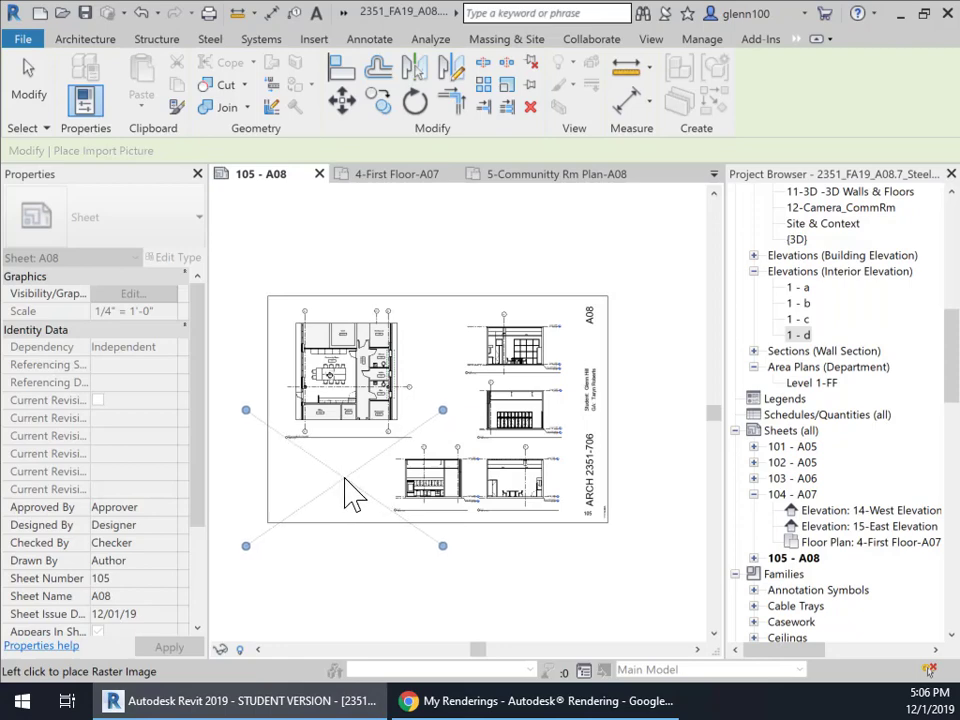
{"action": "left_click", "coordinate": [345, 493]}
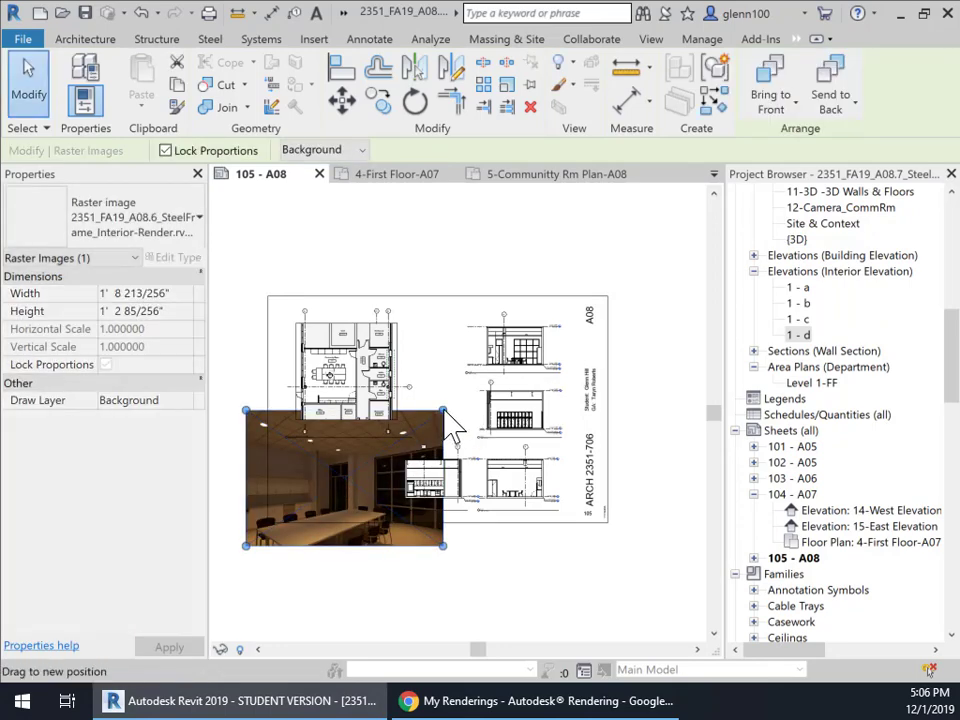
Step: Shrink the rendering to about 10.3" by 7.1" and fit it below the floor plan, beside elevation 1 - d
{"action": "left_click_drag", "start_coordinate": [446, 411], "coordinate": [354, 471]}
{"action": "left_click_drag", "start_coordinate": [306, 506], "coordinate": [343, 467]}
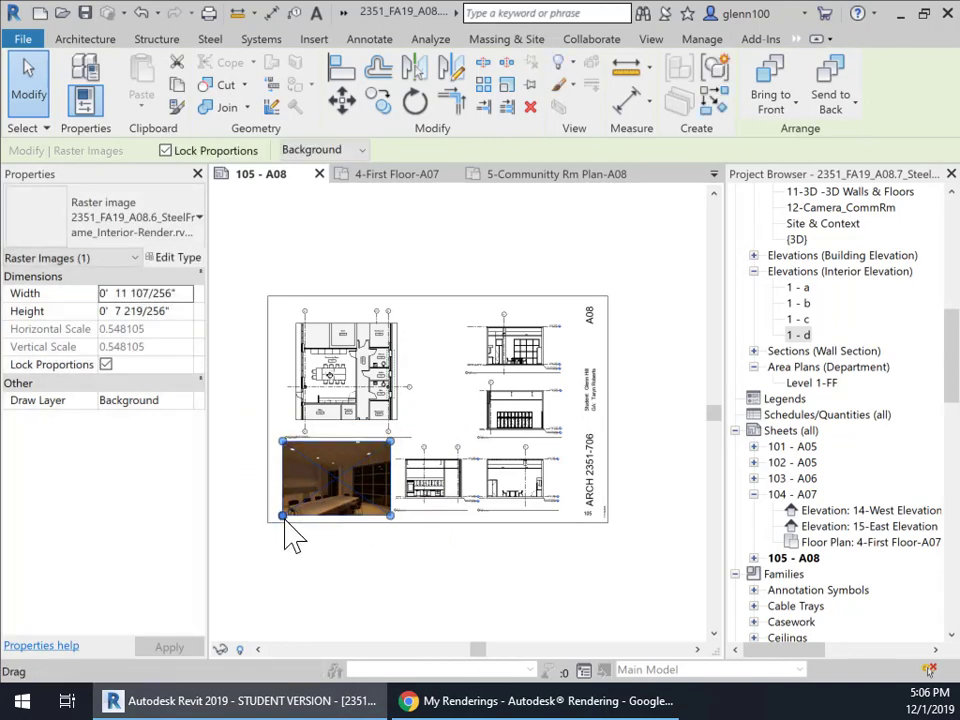
{"action": "mouse_move", "coordinate": [283, 516]}
{"action": "left_mouse_down"}
{"action": "mouse_move", "coordinate": [307, 499]}
{"action": "mouse_move", "coordinate": [293, 507]}
{"action": "left_mouse_up"}
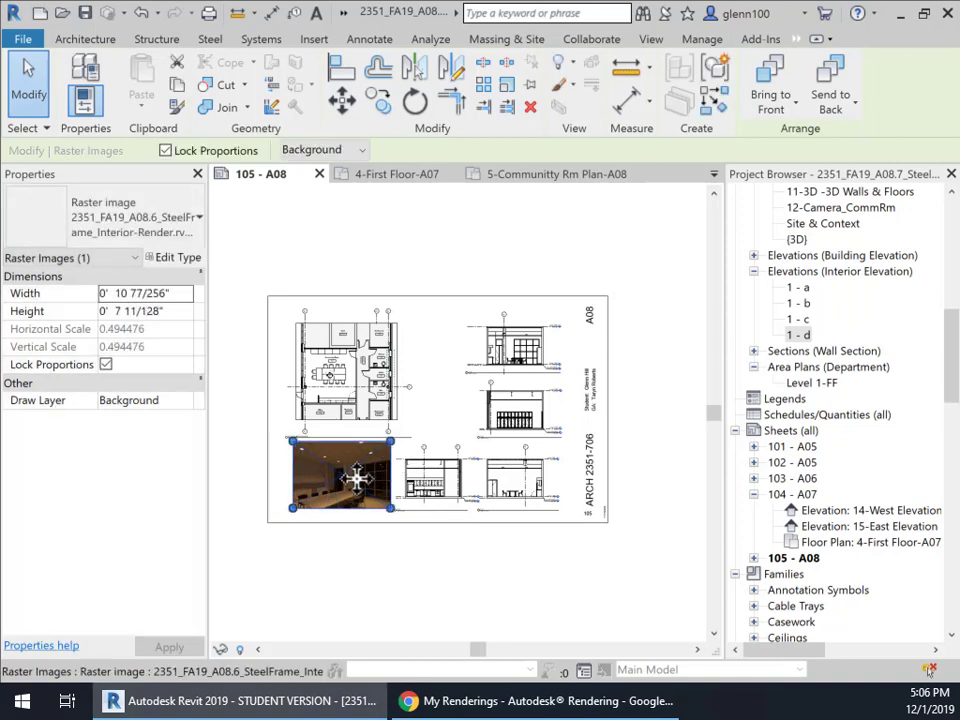
Step: Nudge the floor plan's view title up slightly to widen the gap above the rendering
{"action": "scroll", "coordinate": [437, 376], "scroll_direction": "up", "scroll_amount": 2}
{"action": "middle_click_drag", "start_coordinate": [430, 446], "coordinate": [557, 336]}
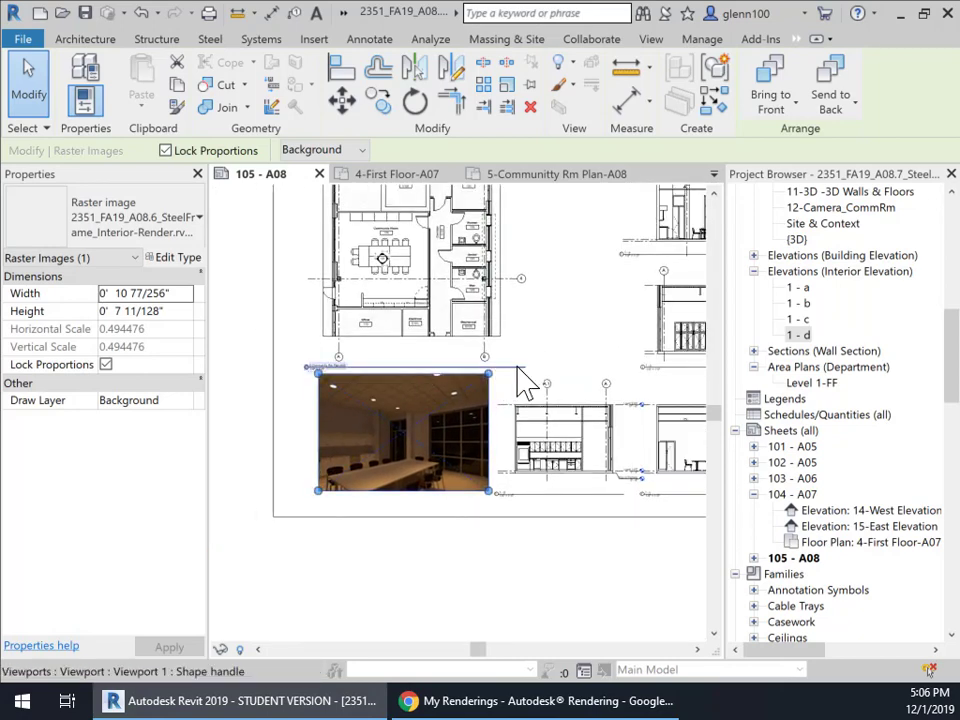
{"action": "left_click", "coordinate": [522, 381]}
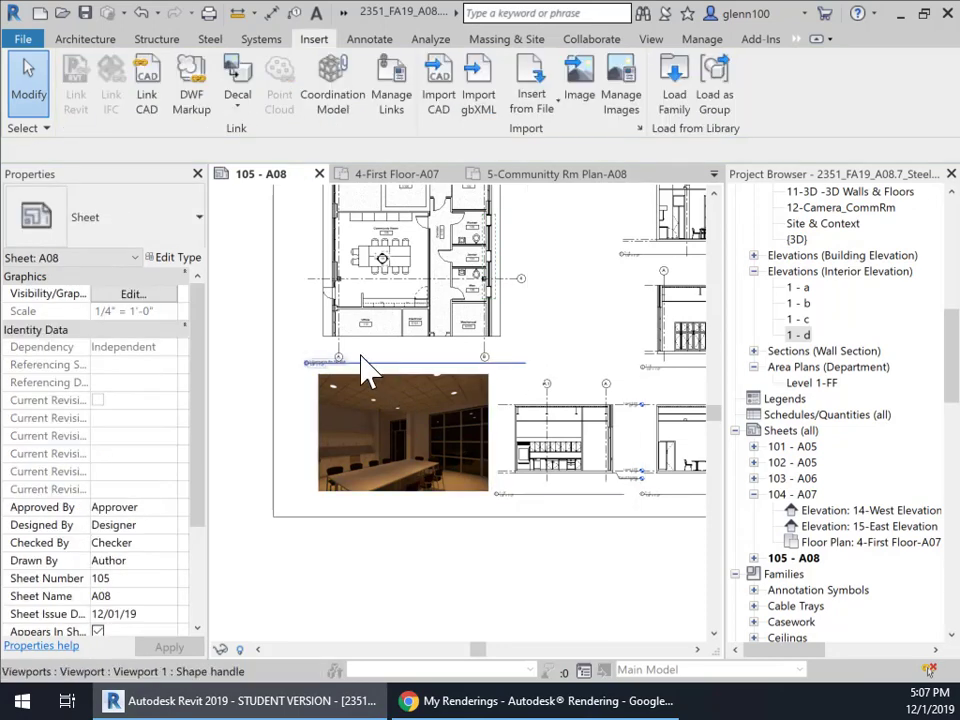
Step: Activate the community room plan view and pull the bubbles of grids A and B up closer to the plan's lower edge
{"action": "right_click", "coordinate": [407, 316]}
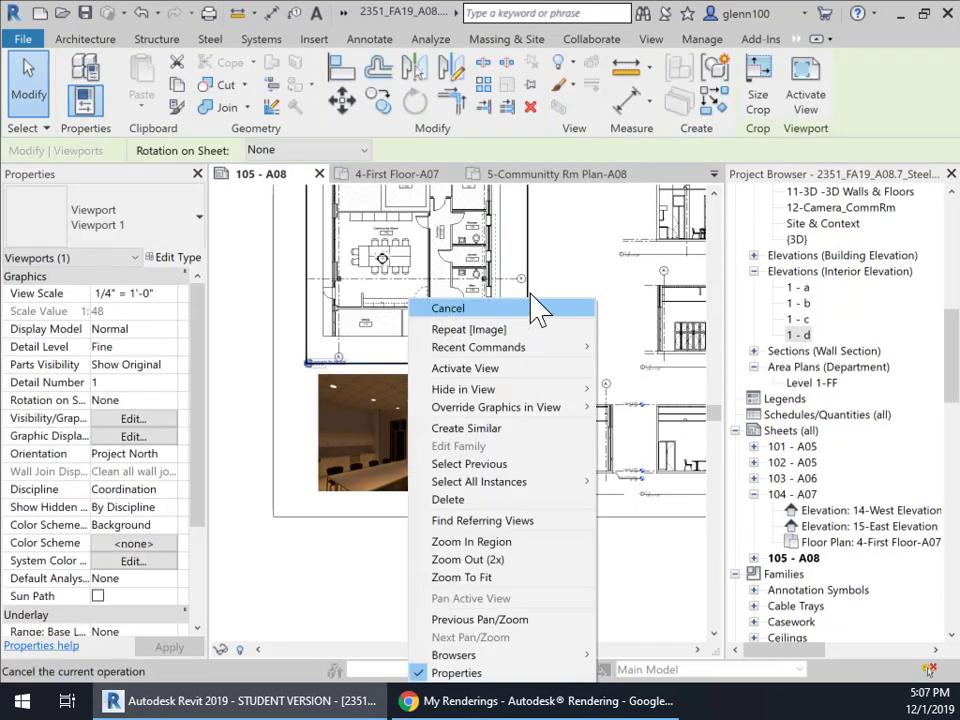
{"action": "left_click", "coordinate": [488, 385]}
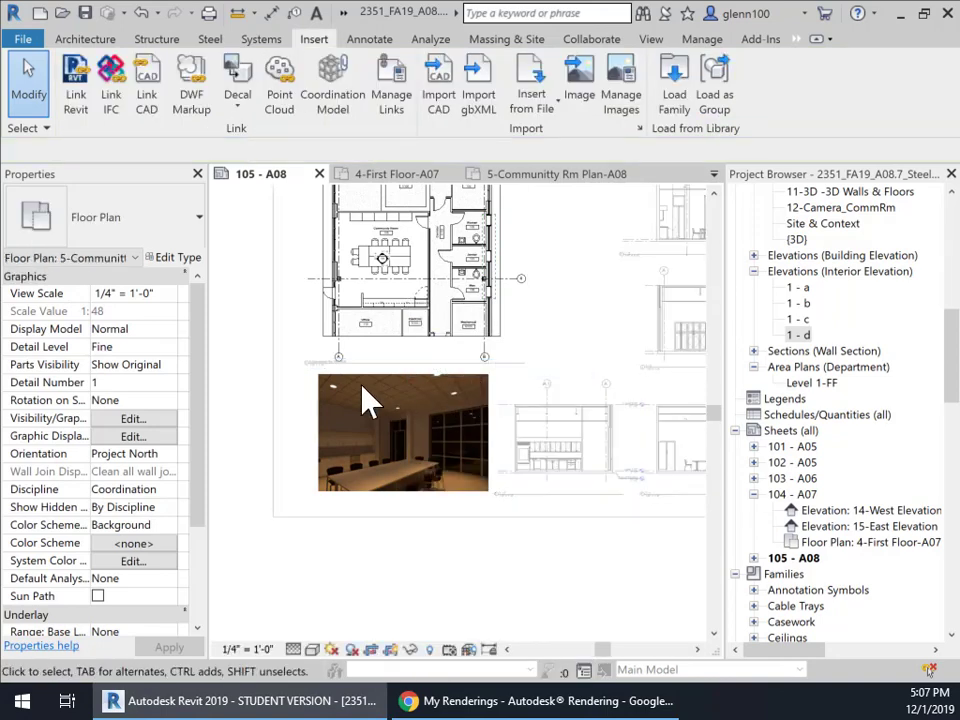
{"action": "scroll", "coordinate": [366, 394], "scroll_direction": "up", "scroll_amount": 3}
{"action": "left_click", "coordinate": [321, 337]}
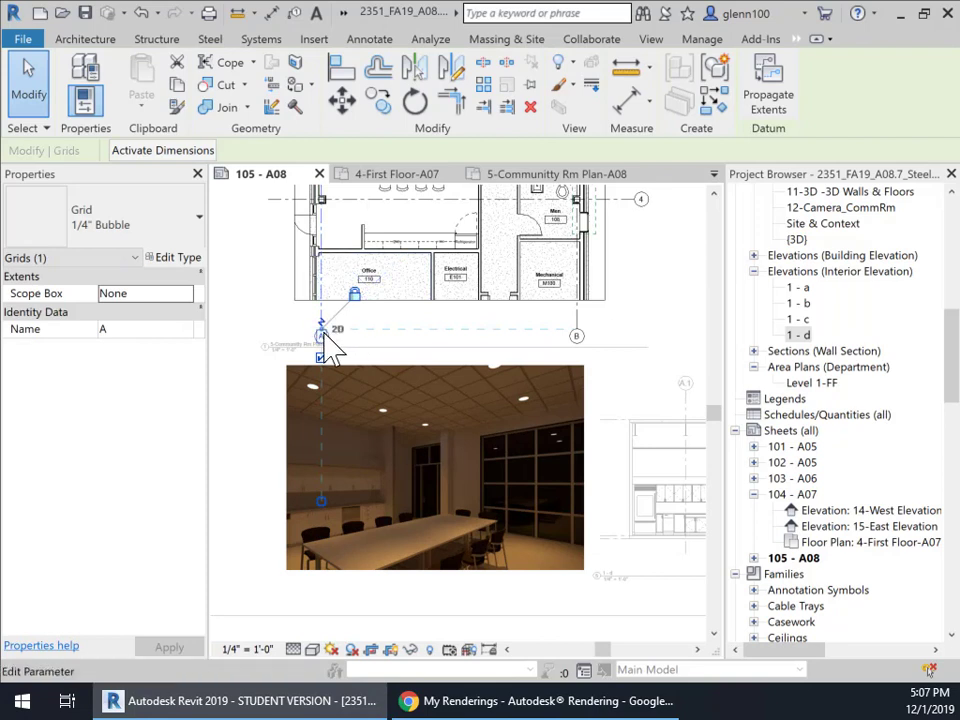
{"action": "left_click_drag", "start_coordinate": [323, 332], "coordinate": [321, 316]}
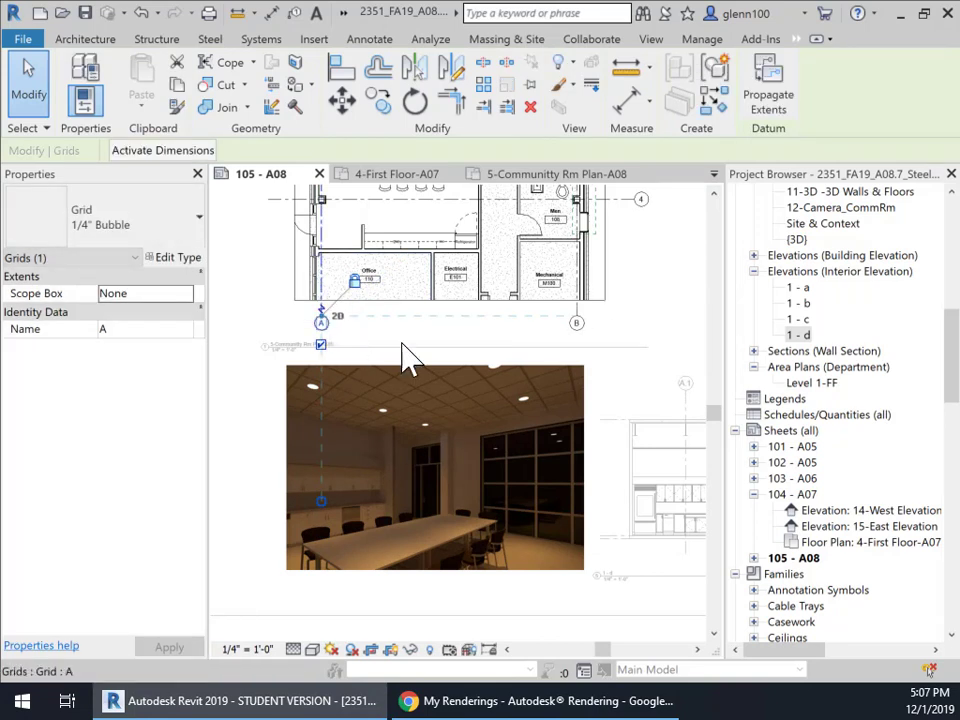
{"action": "left_click", "coordinate": [647, 366]}
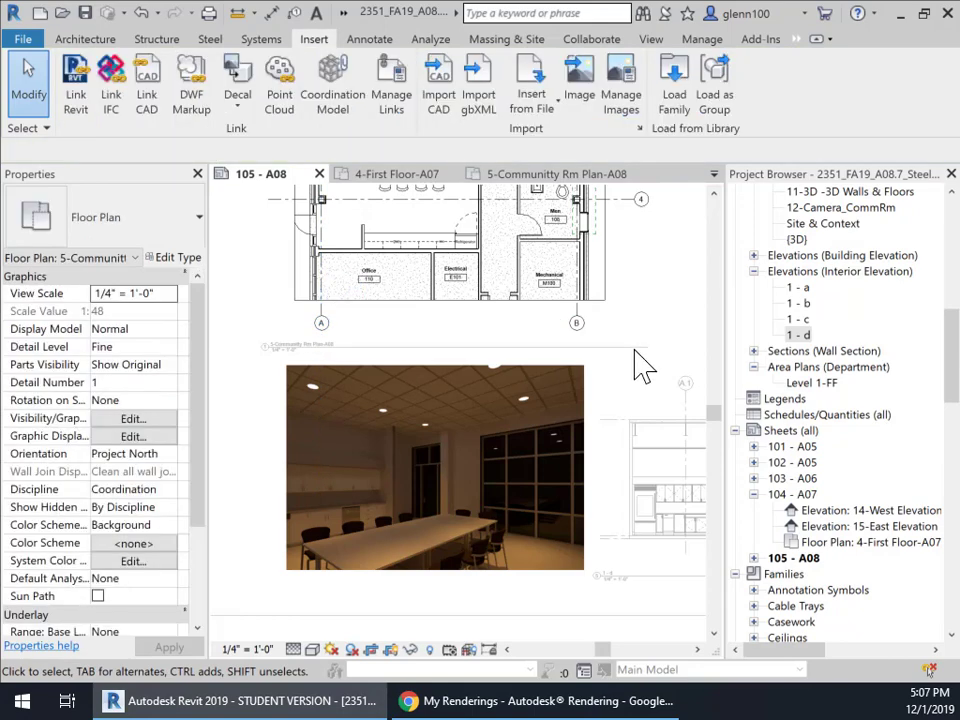
Step: Deactivate the plan view and raise its view title to just below the grid A and B bubbles
{"action": "right_click", "coordinate": [636, 357]}
{"action": "left_click", "coordinate": [690, 422]}
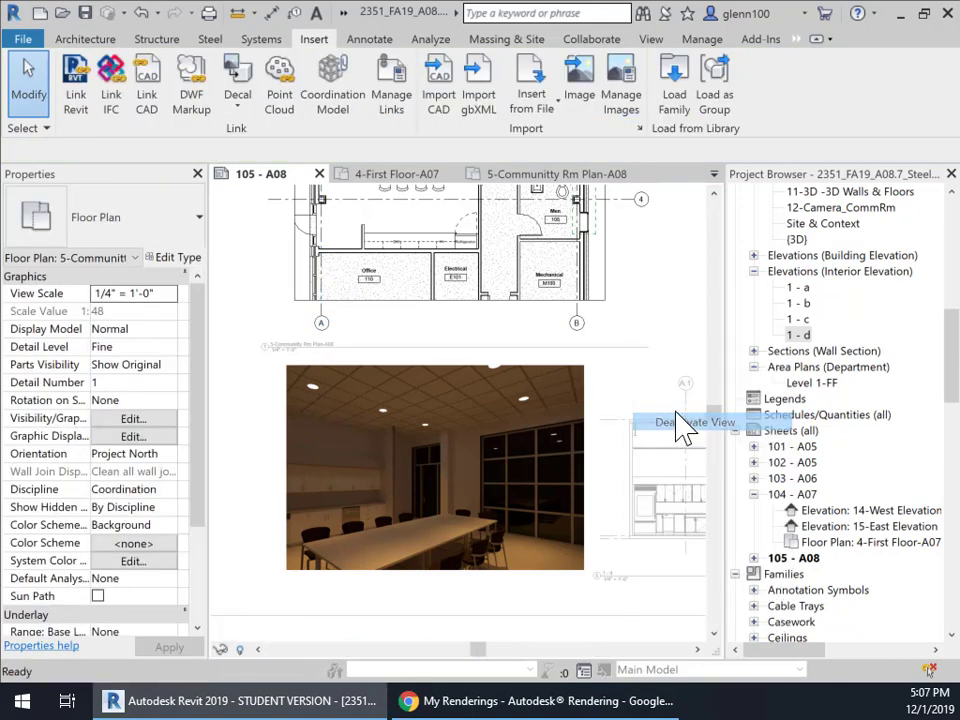
{"action": "left_click", "coordinate": [610, 367]}
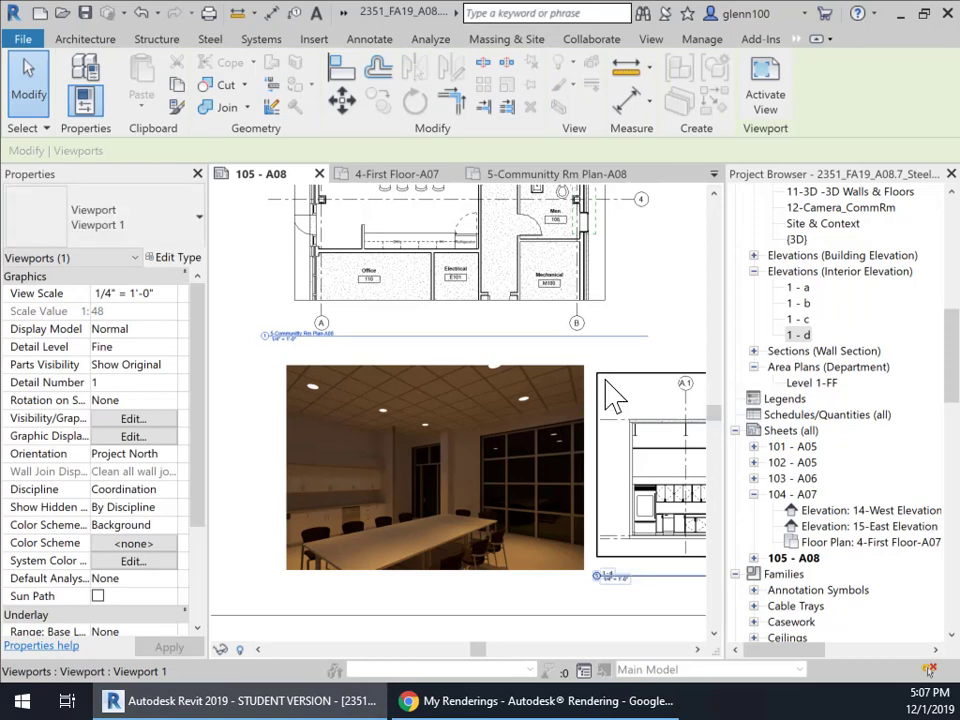
Step: Add the text note "Perspective of Community Room" in 3/32" Arial just below the interior rendering
{"action": "left_click", "coordinate": [268, 467]}
{"action": "scroll", "coordinate": [326, 521], "scroll_direction": "down", "scroll_amount": 3}
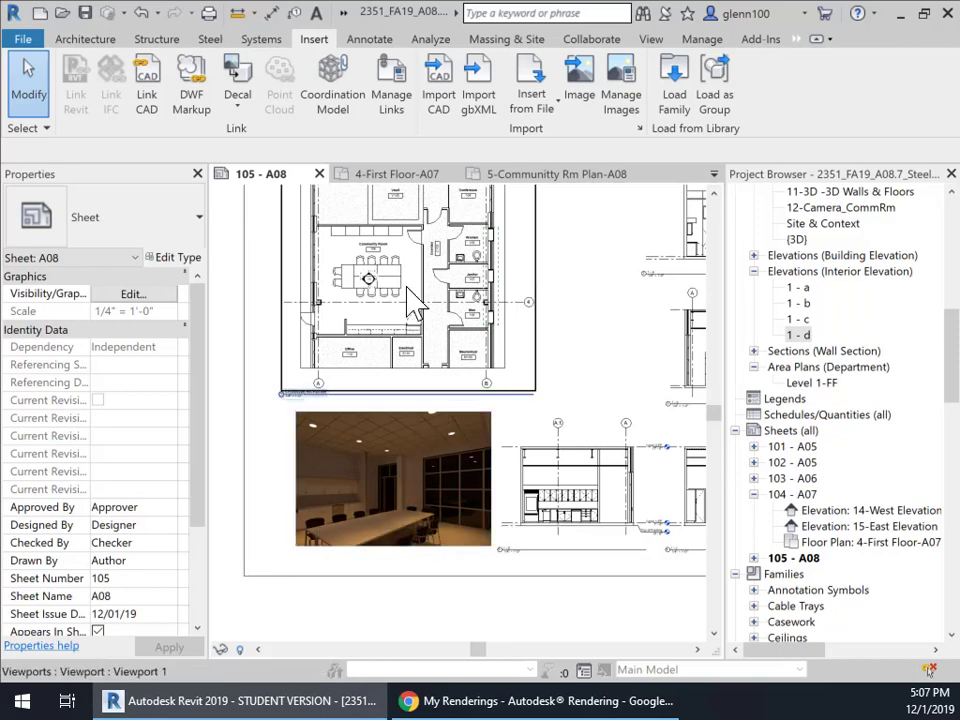
{"action": "left_click", "coordinate": [318, 13]}
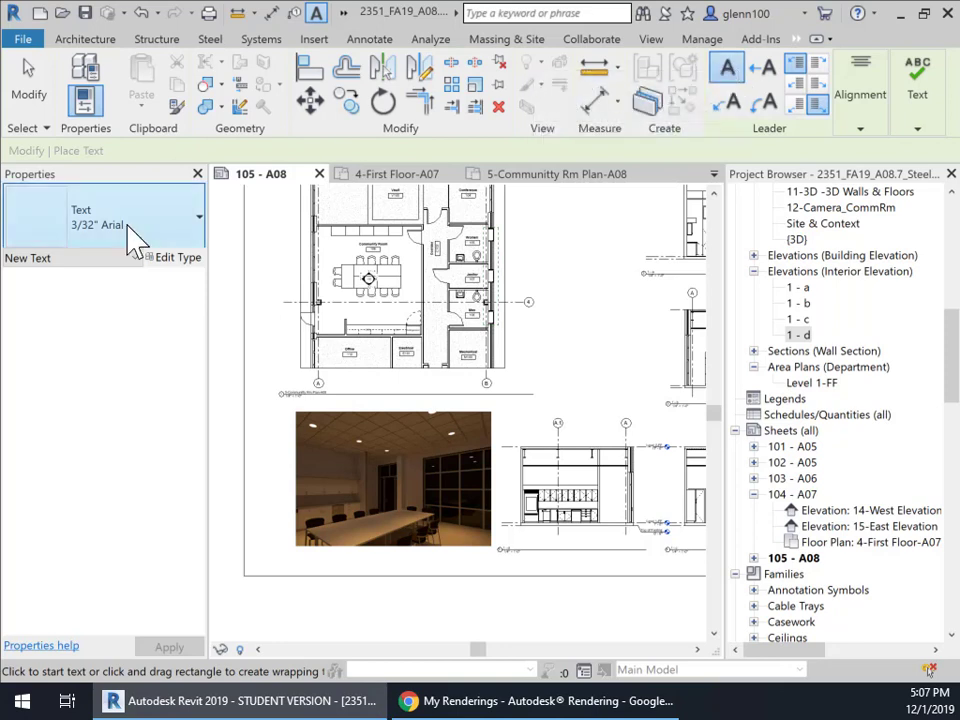
{"action": "left_click", "coordinate": [309, 557]}
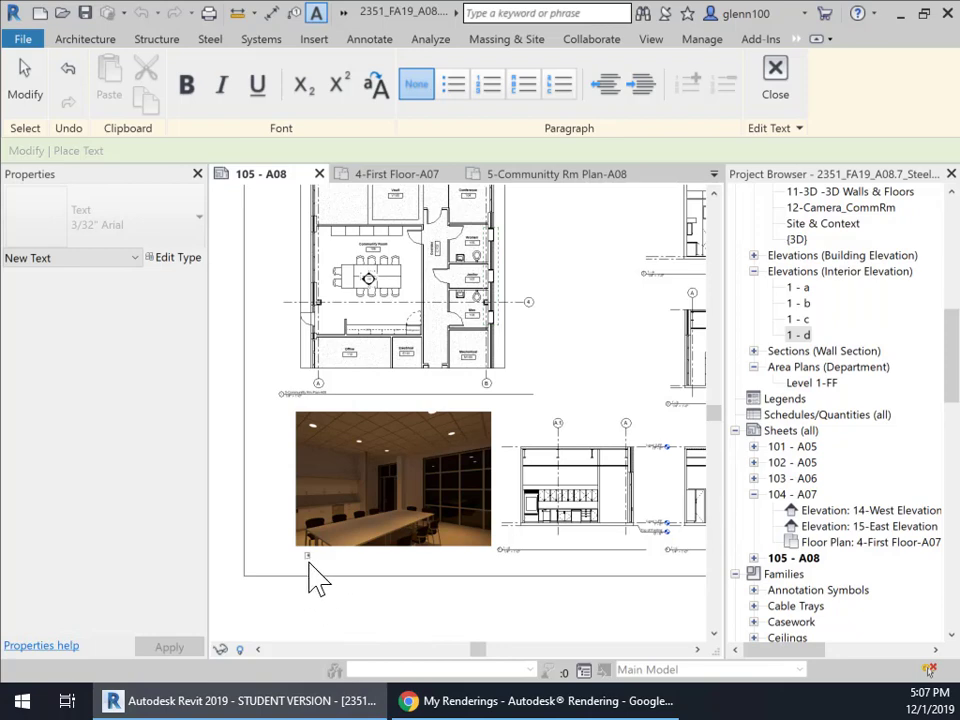
{"action": "scroll", "coordinate": [318, 580], "scroll_direction": "up", "scroll_amount": 1}
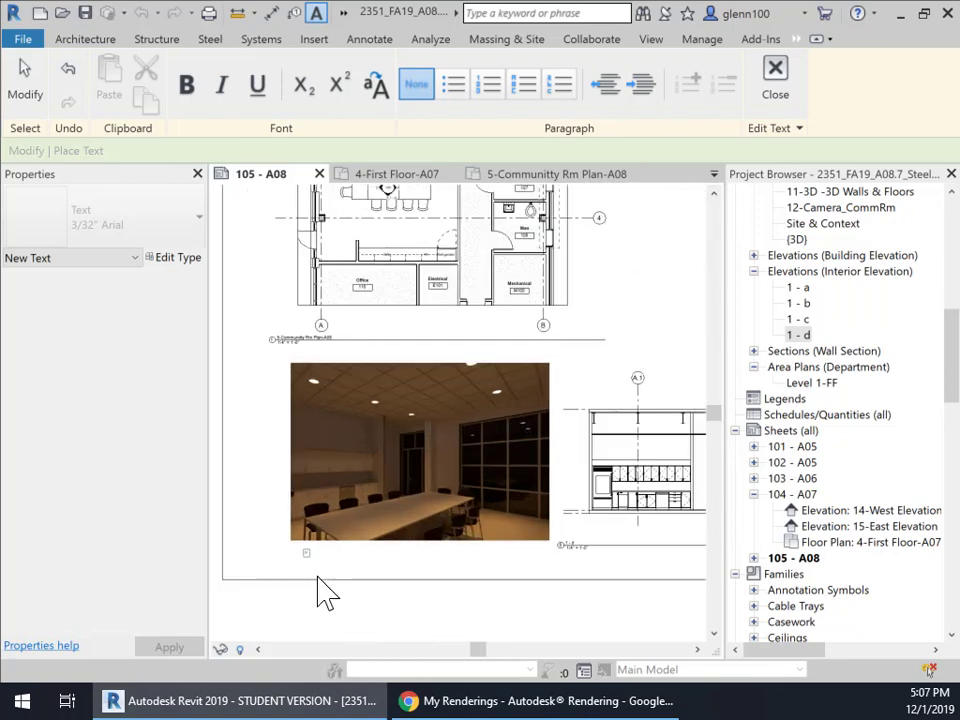
{"action": "scroll", "coordinate": [320, 592], "scroll_direction": "up", "scroll_amount": 3}
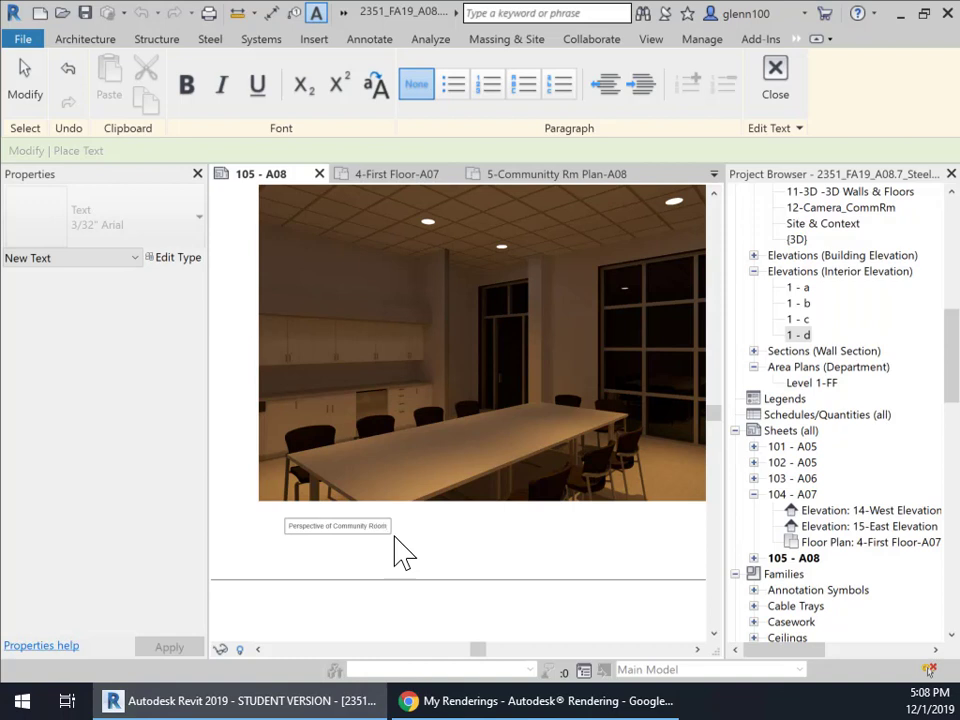
{"action": "left_click", "coordinate": [339, 524]}
{"action": "left_click", "coordinate": [445, 562]}
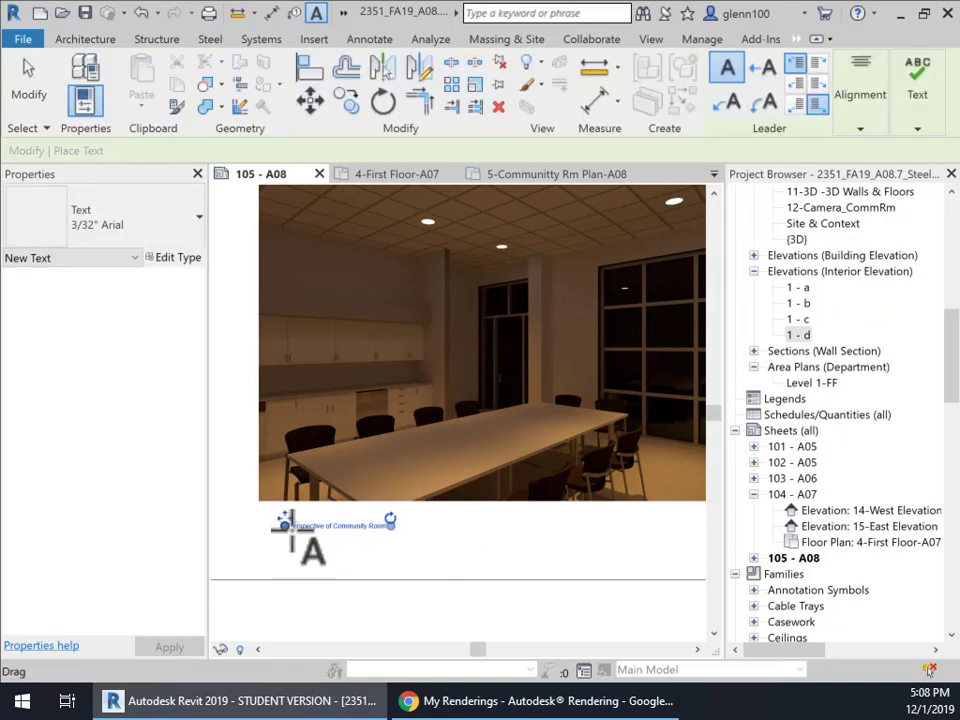
{"action": "key", "text": "Escape"}
{"action": "key", "text": "Escape"}
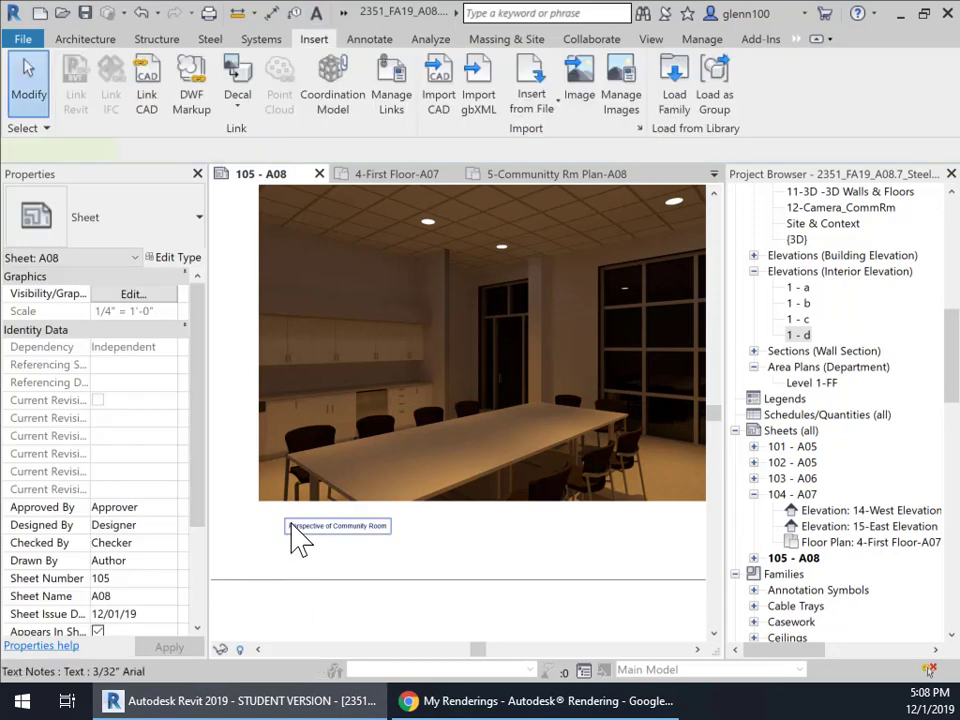
Step: Move the caption up against the rendering's lower edge, lined up with its left corner
{"action": "left_click", "coordinate": [290, 533]}
{"action": "left_click_drag", "start_coordinate": [282, 512], "coordinate": [250, 503]}
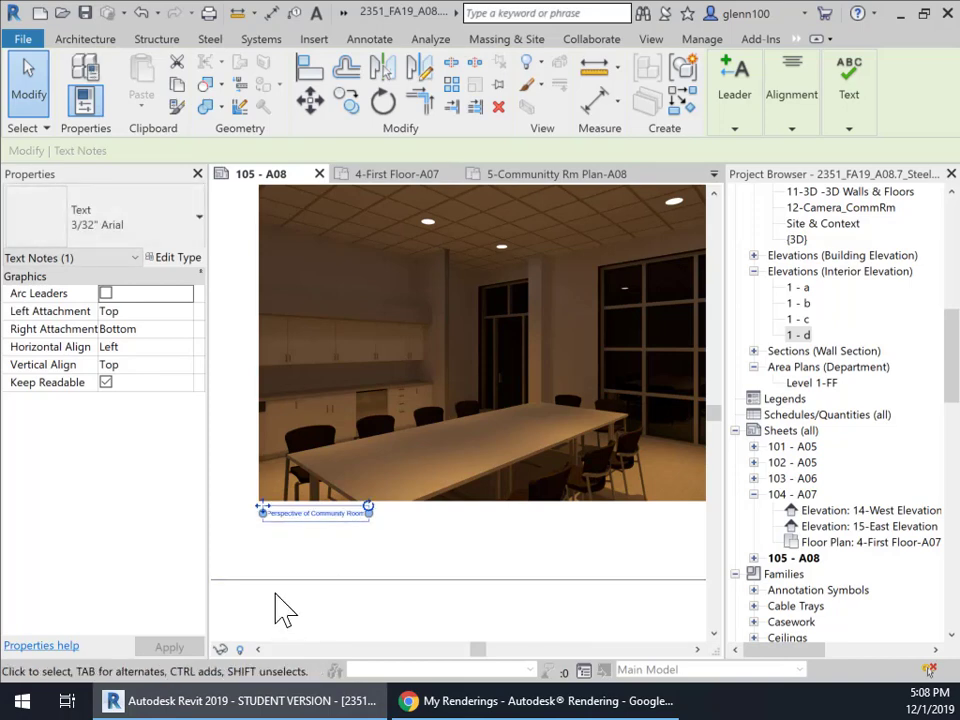
{"action": "left_click", "coordinate": [297, 560]}
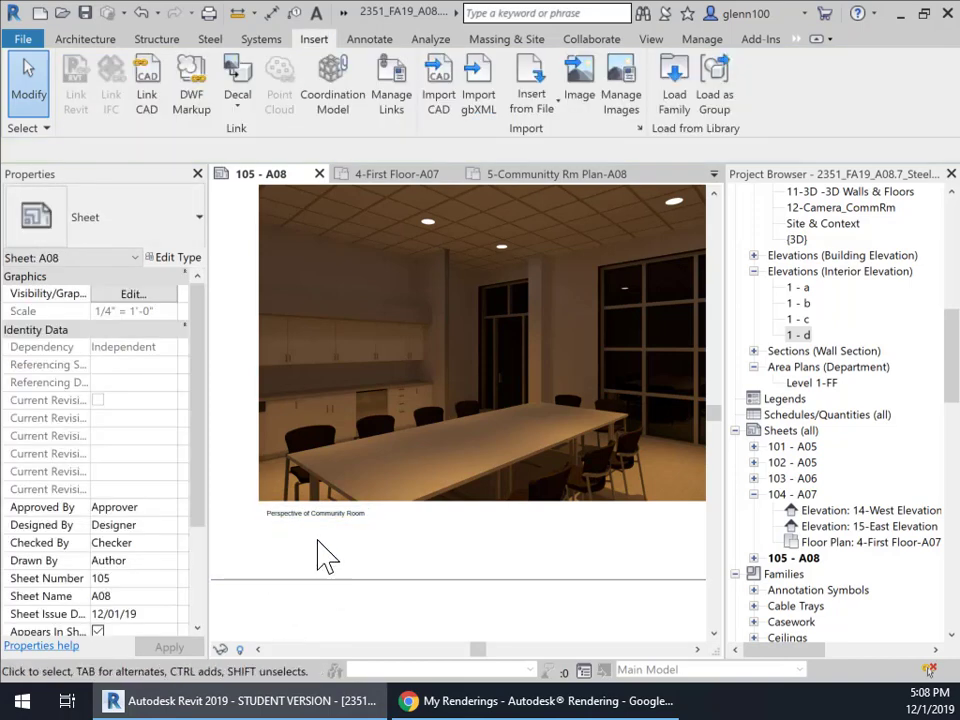
Step: Change the rendering caption's text type to 1/8" Arial - DOT
{"action": "left_click", "coordinate": [326, 516]}
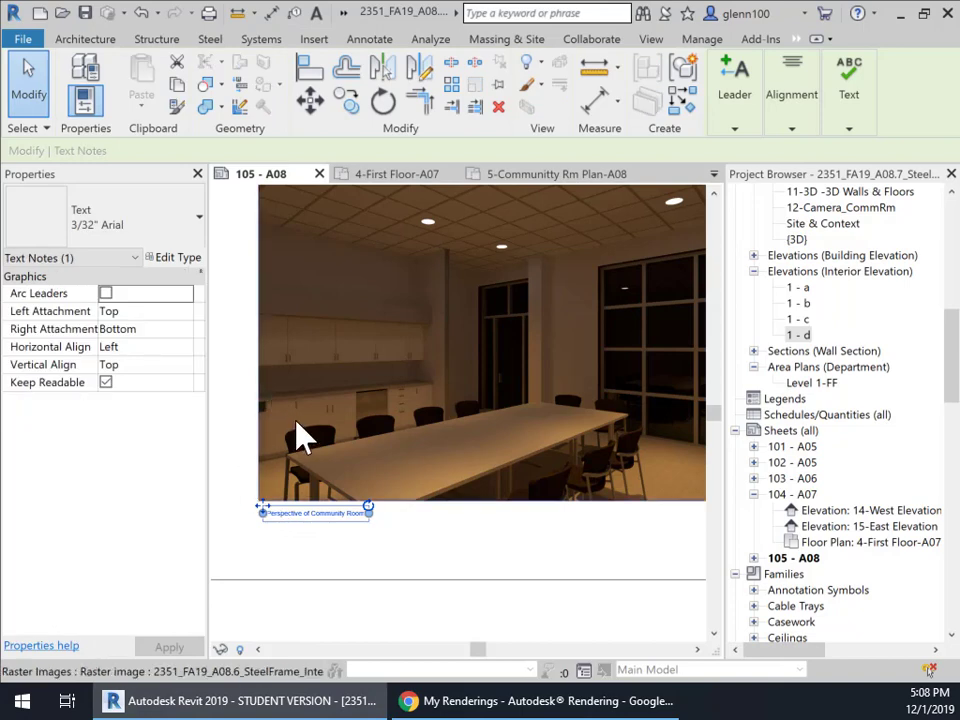
{"action": "left_click", "coordinate": [198, 222]}
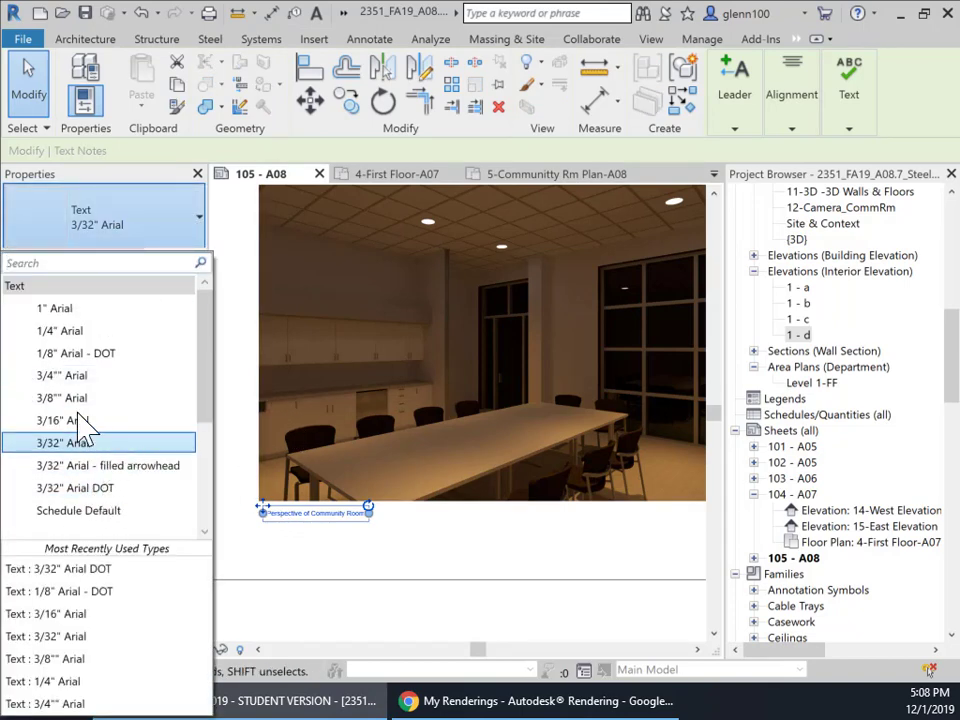
{"action": "left_click", "coordinate": [72, 356]}
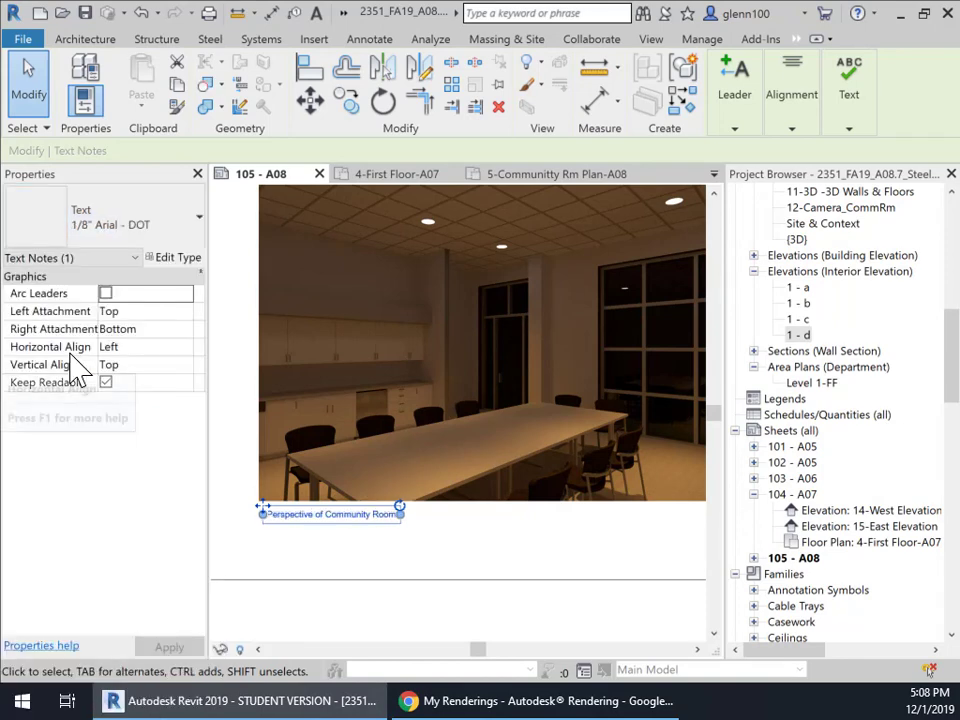
{"action": "left_click", "coordinate": [394, 551]}
Step: Review the overall layout of sheet A08, including the captioned rendering, floor plan and four interior elevations
{"action": "scroll", "coordinate": [460, 560], "scroll_direction": "down", "scroll_amount": 2}
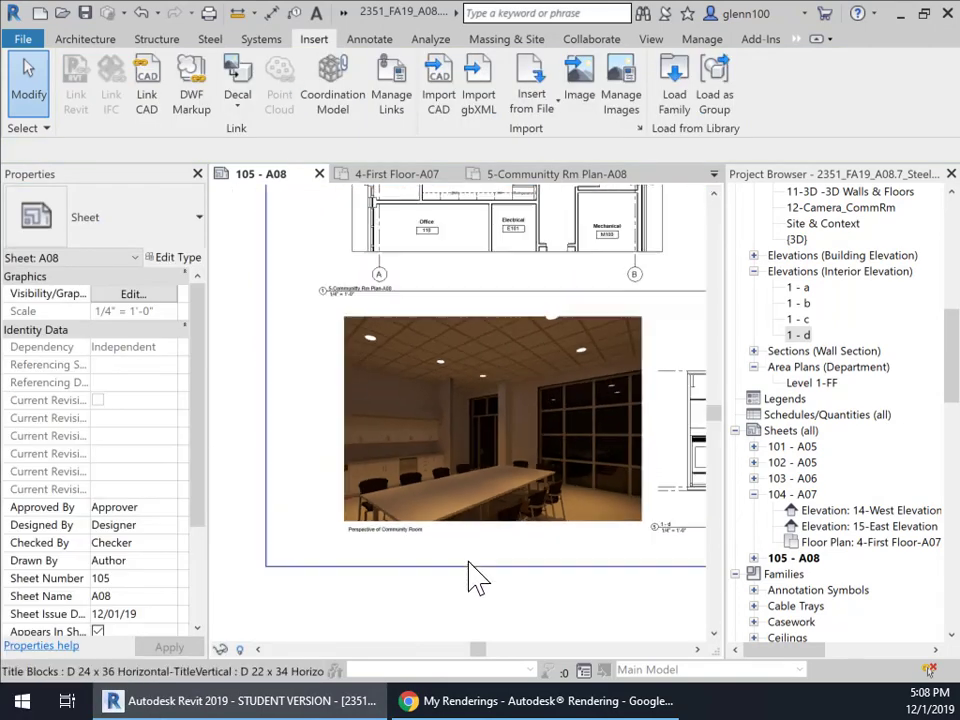
{"action": "scroll", "coordinate": [477, 577], "scroll_direction": "down", "scroll_amount": 1}
{"action": "middle_click_drag", "start_coordinate": [497, 579], "coordinate": [452, 495]}
{"action": "scroll", "coordinate": [452, 495], "scroll_direction": "down", "scroll_amount": 1}
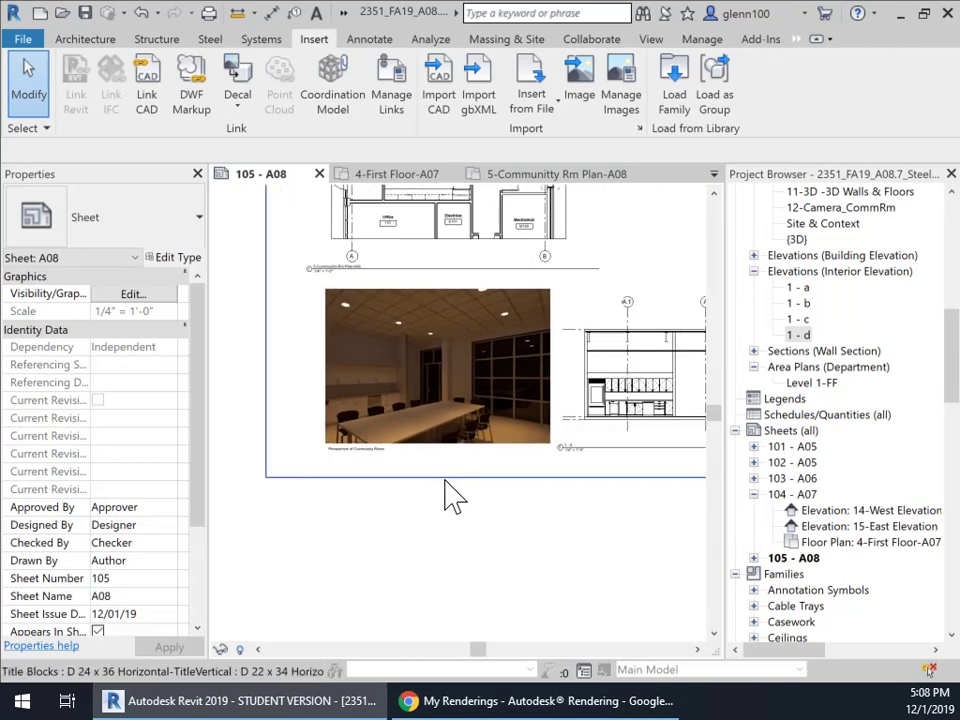
{"action": "scroll", "coordinate": [470, 512], "scroll_direction": "down", "scroll_amount": 1}
{"action": "middle_click_drag", "start_coordinate": [510, 557], "coordinate": [476, 544]}
{"action": "scroll", "coordinate": [523, 558], "scroll_direction": "down", "scroll_amount": 1}
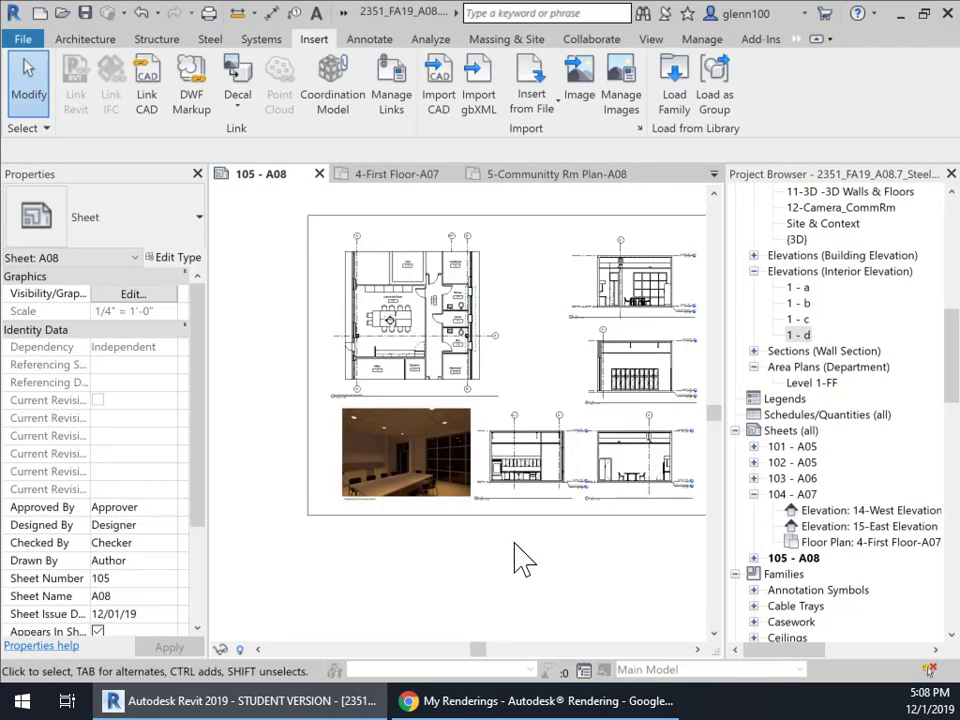
{"action": "scroll", "coordinate": [553, 392], "scroll_direction": "up", "scroll_amount": 1}
{"action": "mouse_move", "coordinate": [553, 392]}
{"action": "middle_mouse_down"}
{"action": "mouse_move", "coordinate": [516, 349]}
{"action": "mouse_move", "coordinate": [540, 412]}
{"action": "mouse_move", "coordinate": [544, 400]}
{"action": "middle_mouse_up"}
{"action": "scroll", "coordinate": [540, 412], "scroll_direction": "down", "scroll_amount": 1}
{"action": "scroll", "coordinate": [546, 392], "scroll_direction": "down", "scroll_amount": 1}
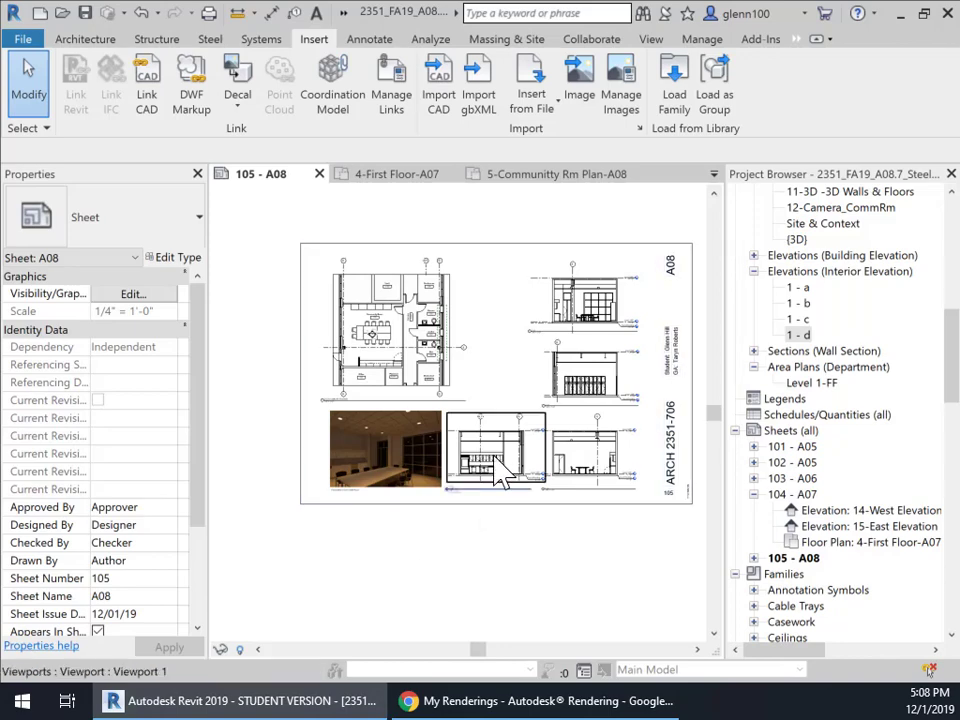
Step: Compare the elevation marker's sheet and detail numbers in the community room plan with the view title of elevation 1 - a
{"action": "scroll", "coordinate": [489, 435], "scroll_direction": "up", "scroll_amount": 3}
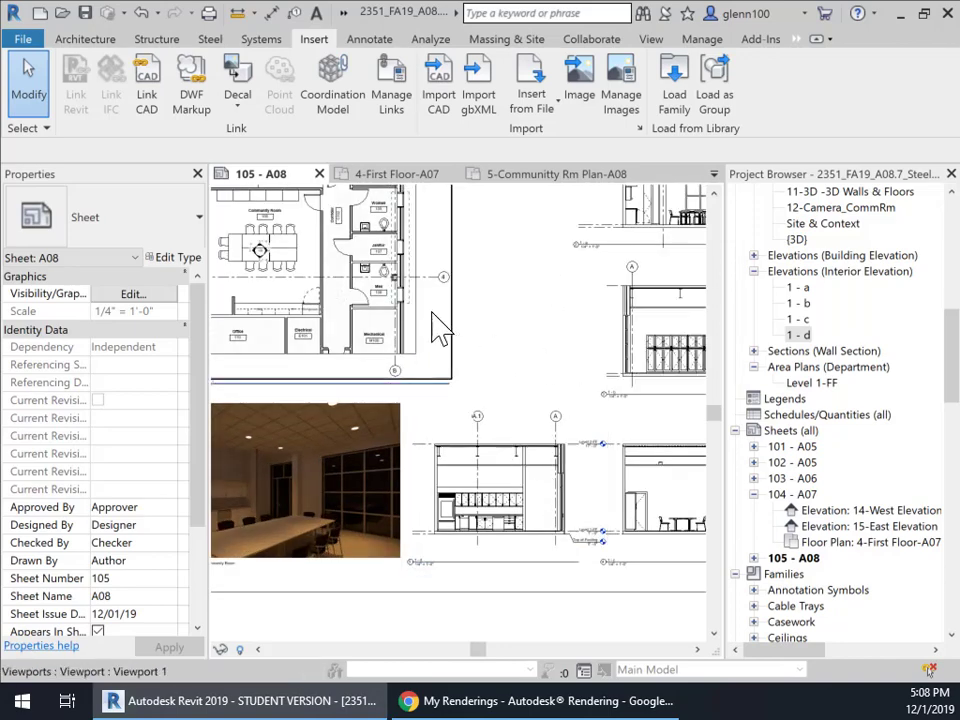
{"action": "scroll", "coordinate": [258, 262], "scroll_direction": "up", "scroll_amount": 1}
{"action": "scroll", "coordinate": [257, 258], "scroll_direction": "up", "scroll_amount": 4}
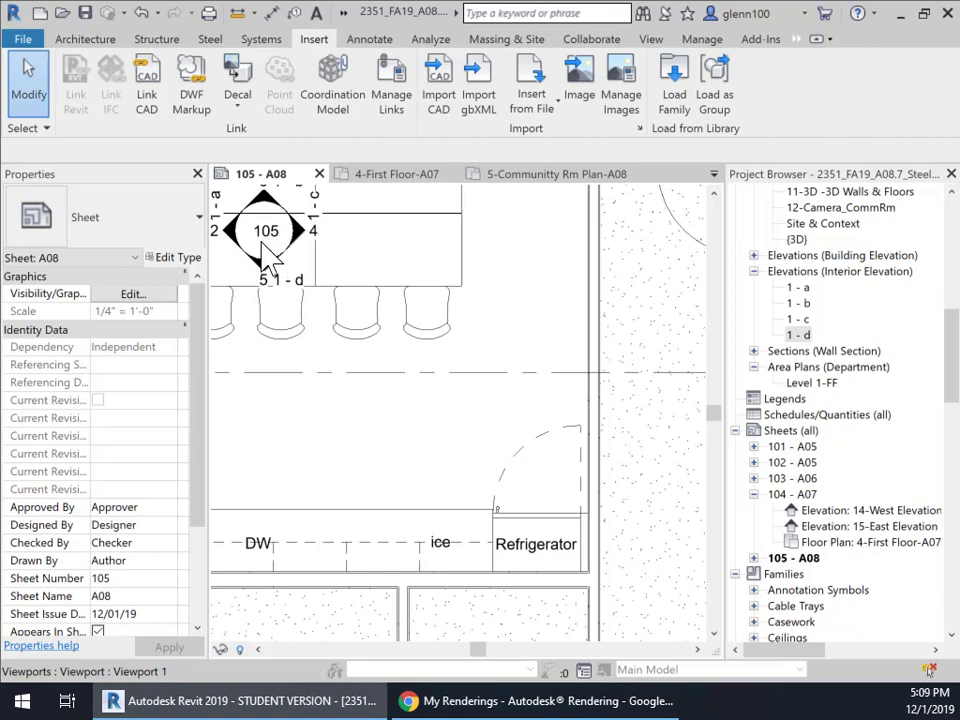
{"action": "middle_click_drag", "start_coordinate": [364, 379], "coordinate": [422, 469]}
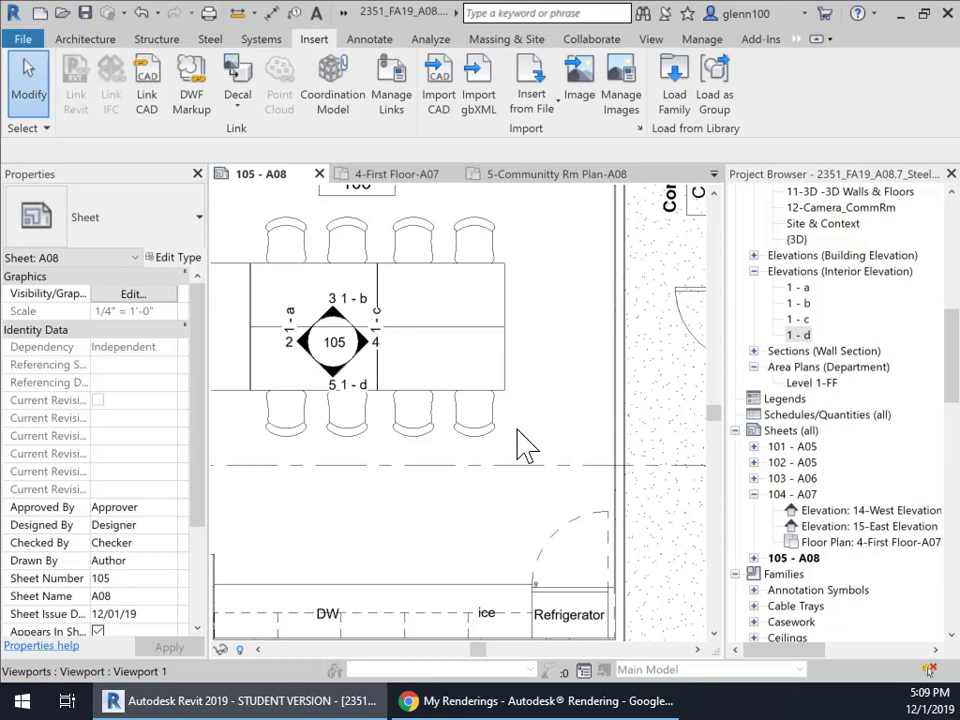
{"action": "scroll", "coordinate": [540, 465], "scroll_direction": "down", "scroll_amount": 2}
{"action": "middle_click_drag", "start_coordinate": [690, 421], "coordinate": [215, 478]}
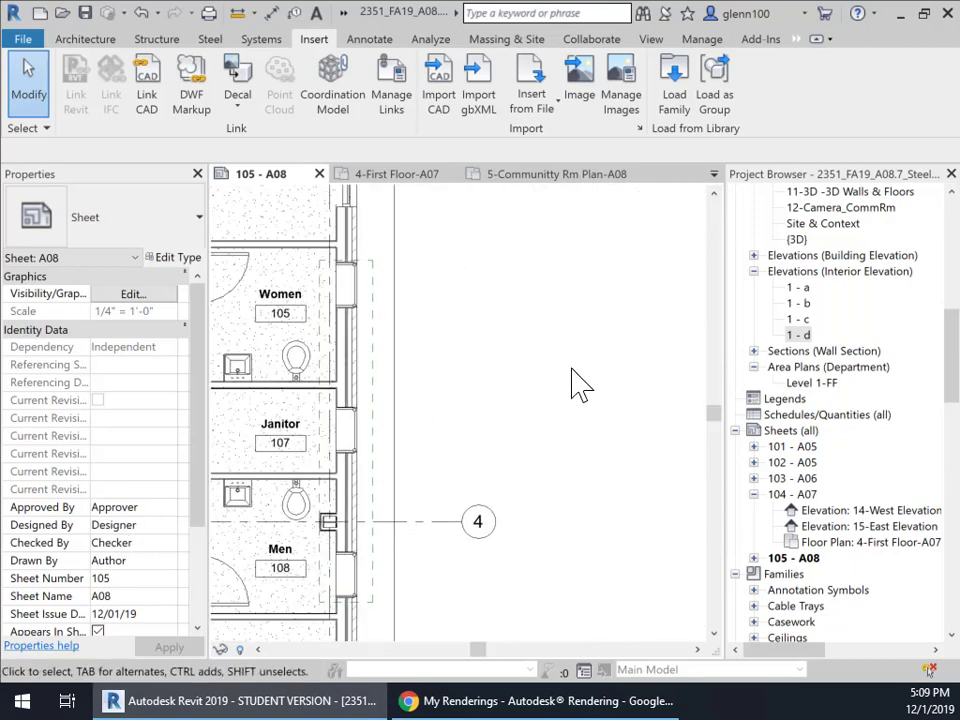
{"action": "scroll", "coordinate": [580, 395], "scroll_direction": "down", "scroll_amount": 3}
{"action": "middle_click_drag", "start_coordinate": [625, 411], "coordinate": [241, 470]}
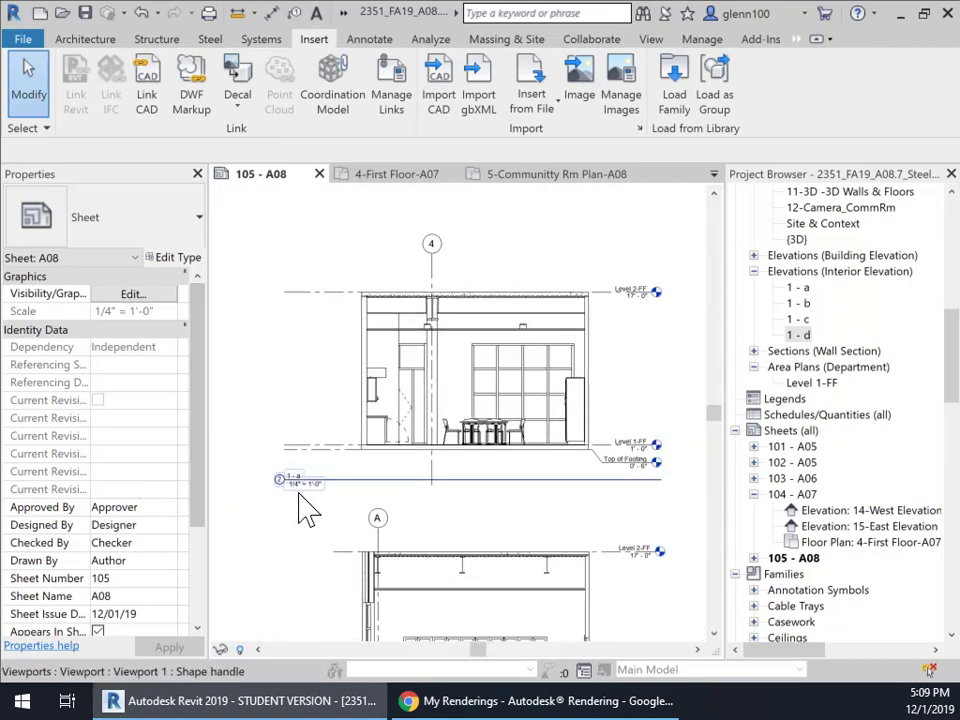
{"action": "scroll", "coordinate": [310, 515], "scroll_direction": "up", "scroll_amount": 4}
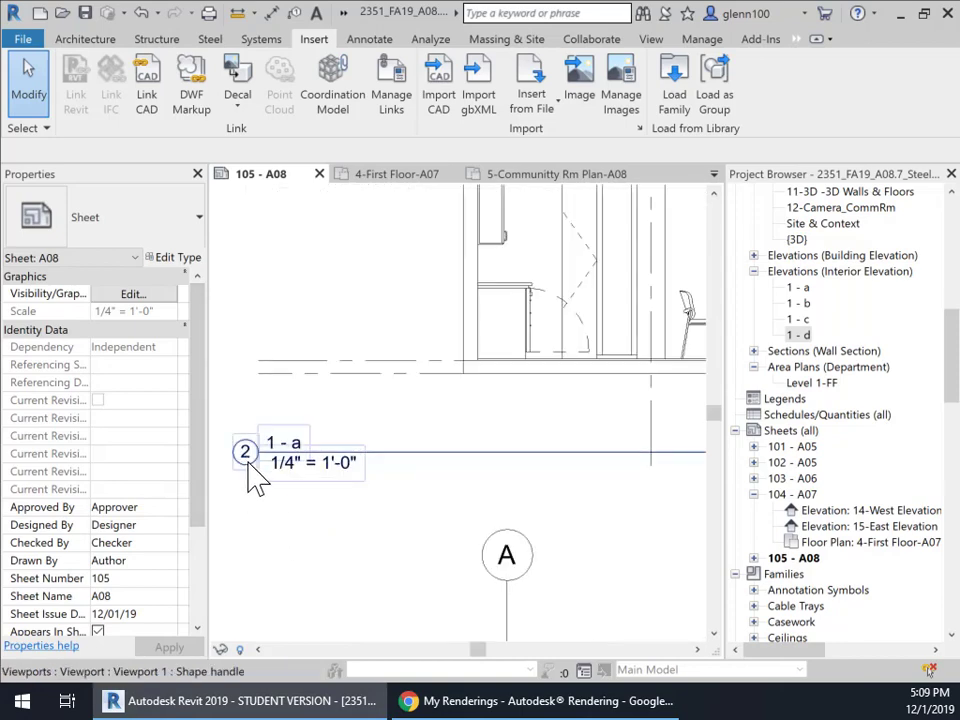
{"action": "scroll", "coordinate": [376, 516], "scroll_direction": "down", "scroll_amount": 4}
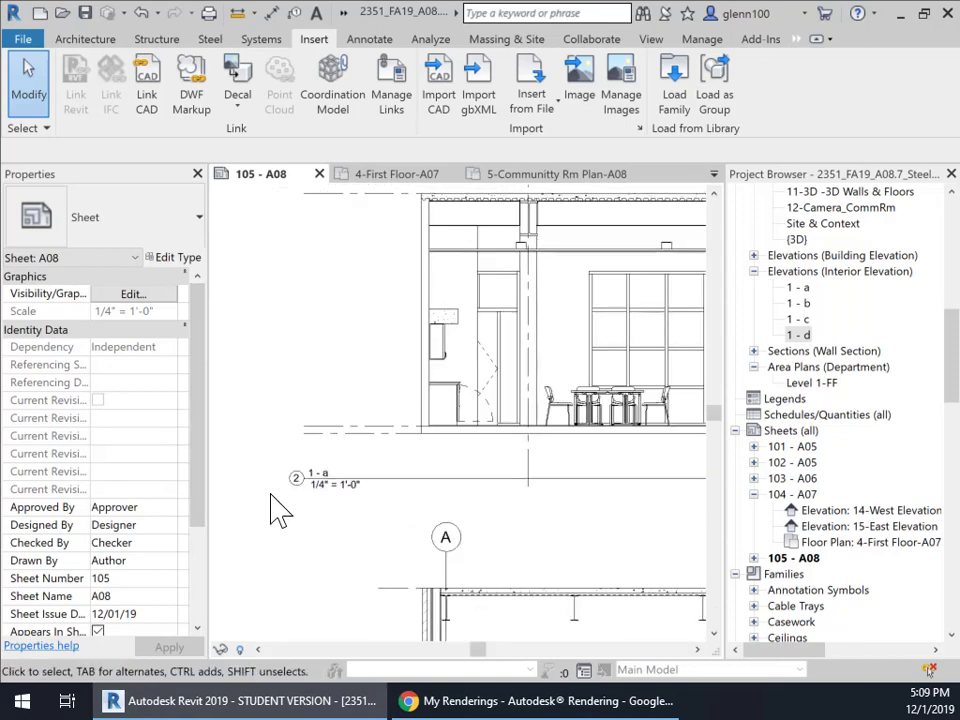
Step: Recheck the interior elevation marker's references in the community room plan and look over the complete sheet
{"action": "middle_click_drag", "start_coordinate": [535, 455], "coordinate": [905, 380]}
{"action": "scroll", "coordinate": [300, 429], "scroll_direction": "down", "scroll_amount": 4}
{"action": "scroll", "coordinate": [397, 412], "scroll_direction": "down", "scroll_amount": 1}
{"action": "middle_click_drag", "start_coordinate": [397, 412], "coordinate": [546, 398]}
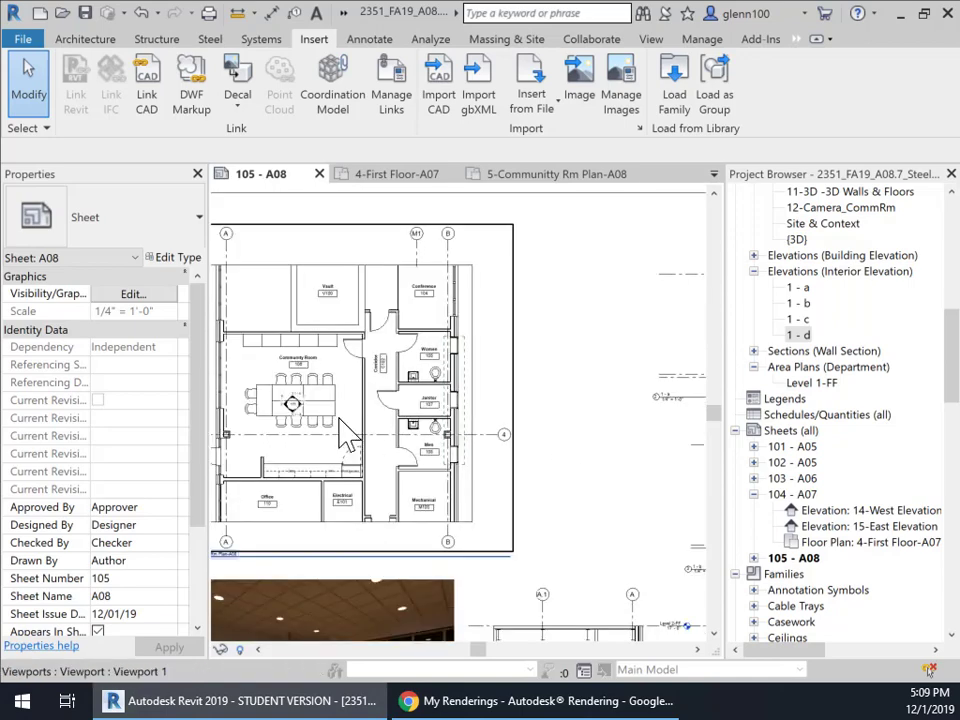
{"action": "scroll", "coordinate": [288, 410], "scroll_direction": "up", "scroll_amount": 5}
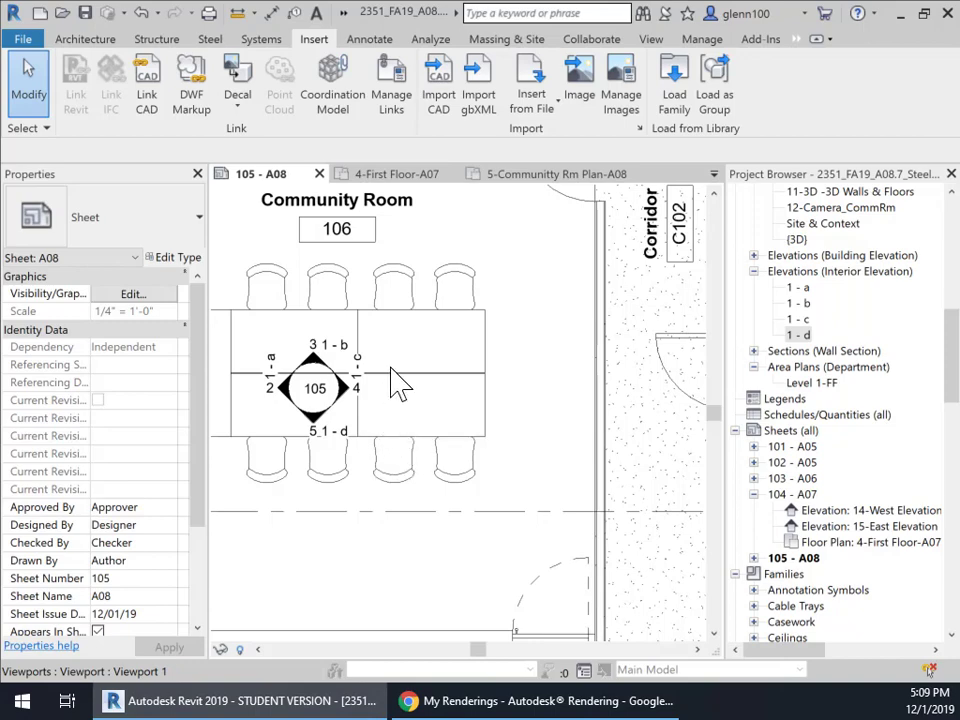
{"action": "scroll", "coordinate": [392, 446], "scroll_direction": "down", "scroll_amount": 5}
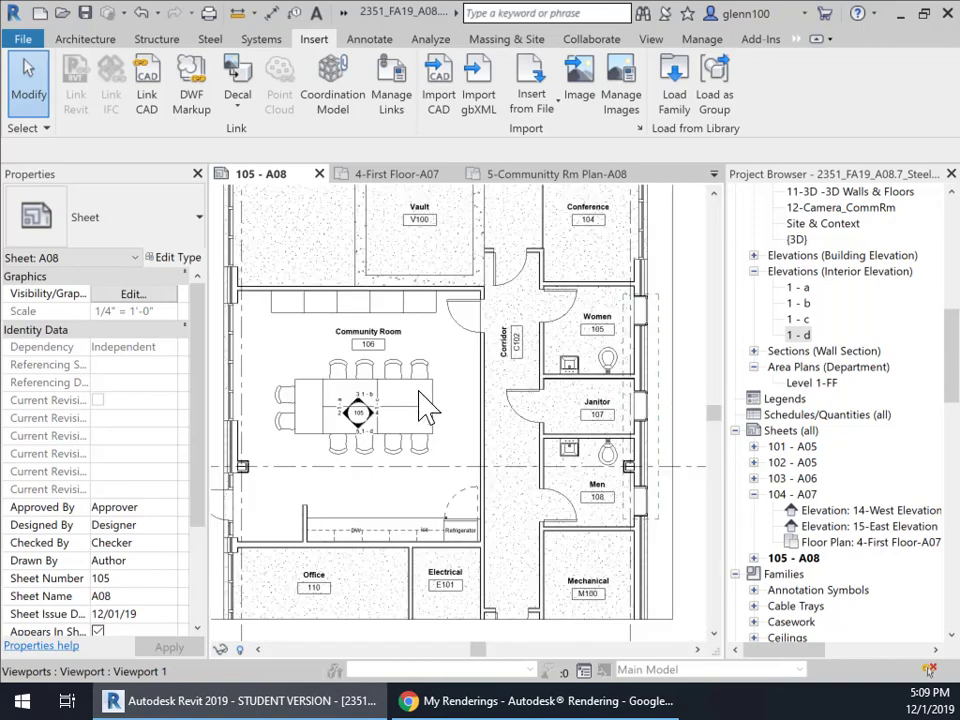
{"action": "middle_click_drag", "start_coordinate": [560, 405], "coordinate": [528, 342]}
{"action": "scroll", "coordinate": [561, 407], "scroll_direction": "down", "scroll_amount": 2}
{"action": "middle_click_drag", "start_coordinate": [561, 407], "coordinate": [529, 443]}
{"action": "scroll", "coordinate": [505, 440], "scroll_direction": "down", "scroll_amount": 1}
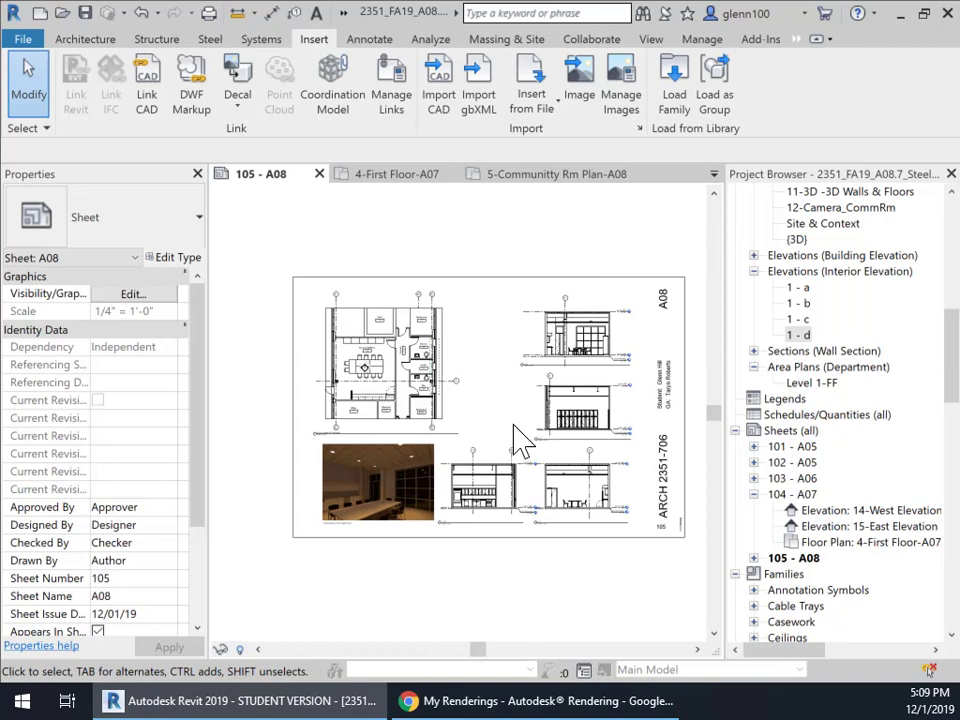